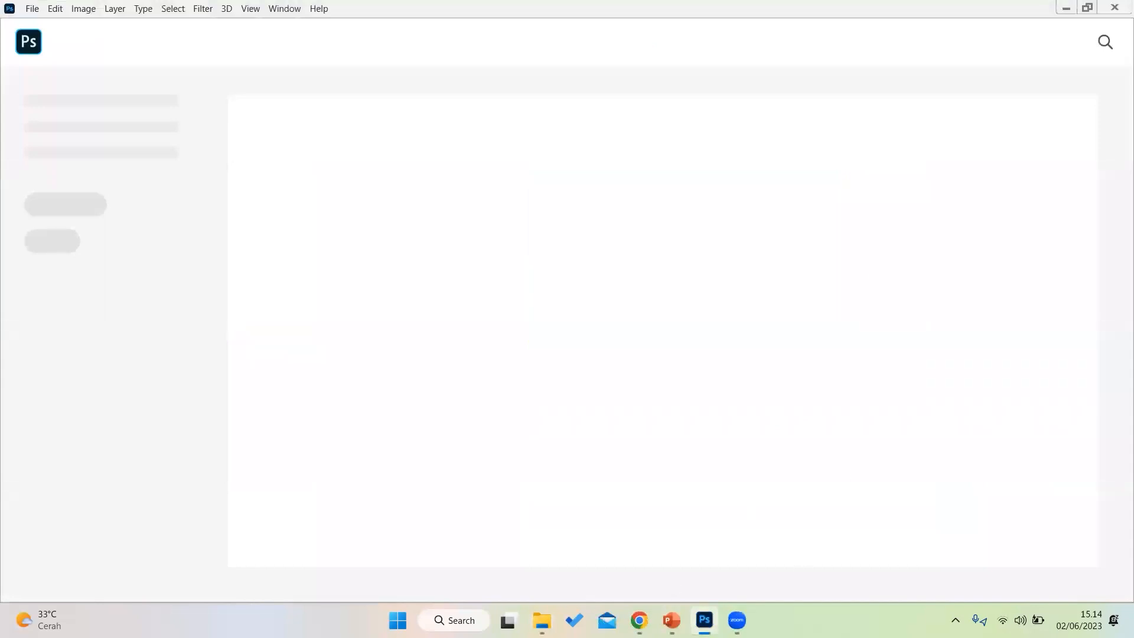
Open the portrait photo 1.jpg from the Downloads folder in Photoshop.
click(671, 620)
click(671, 620)
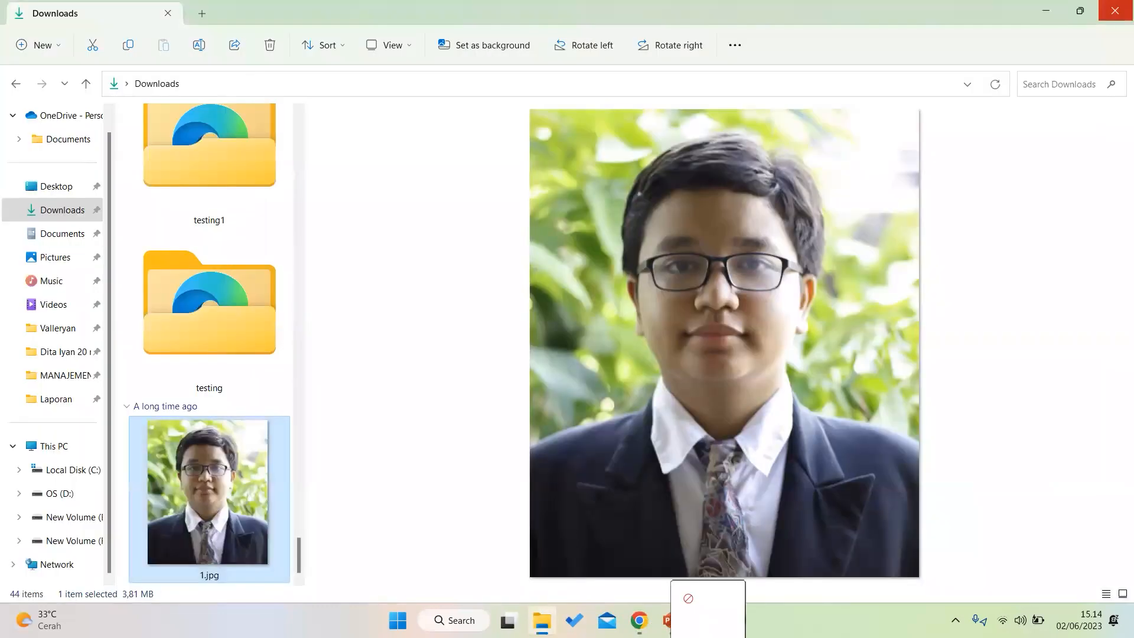
drag(679, 597, 605, 267)
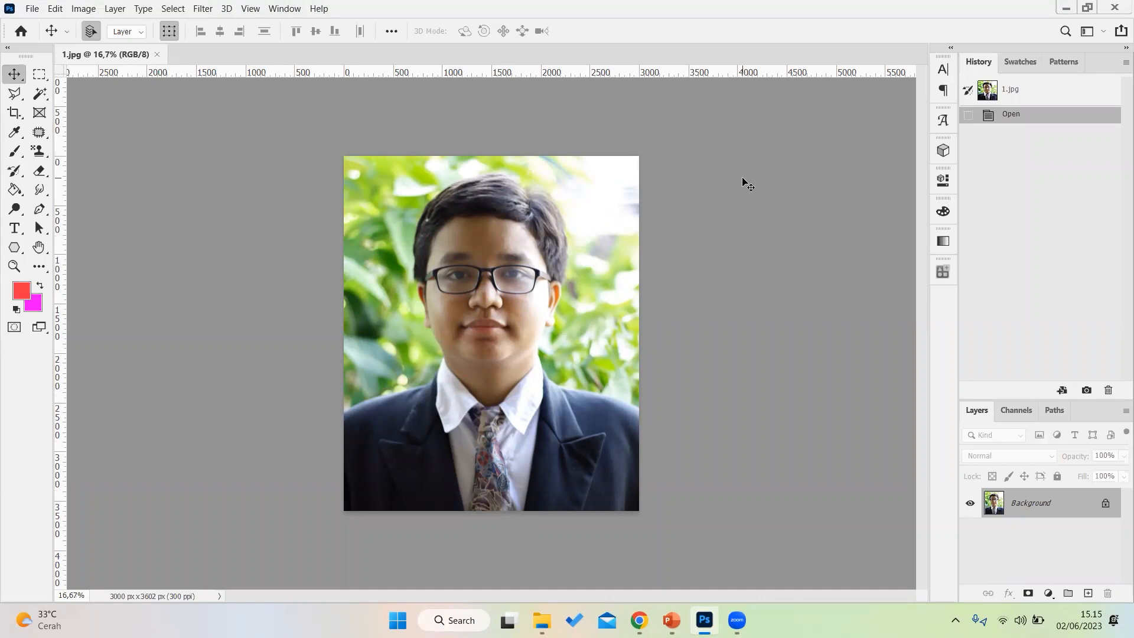
Unlock the portrait's Background layer so it becomes a regular layer.
scroll(514, 258, up, 3)
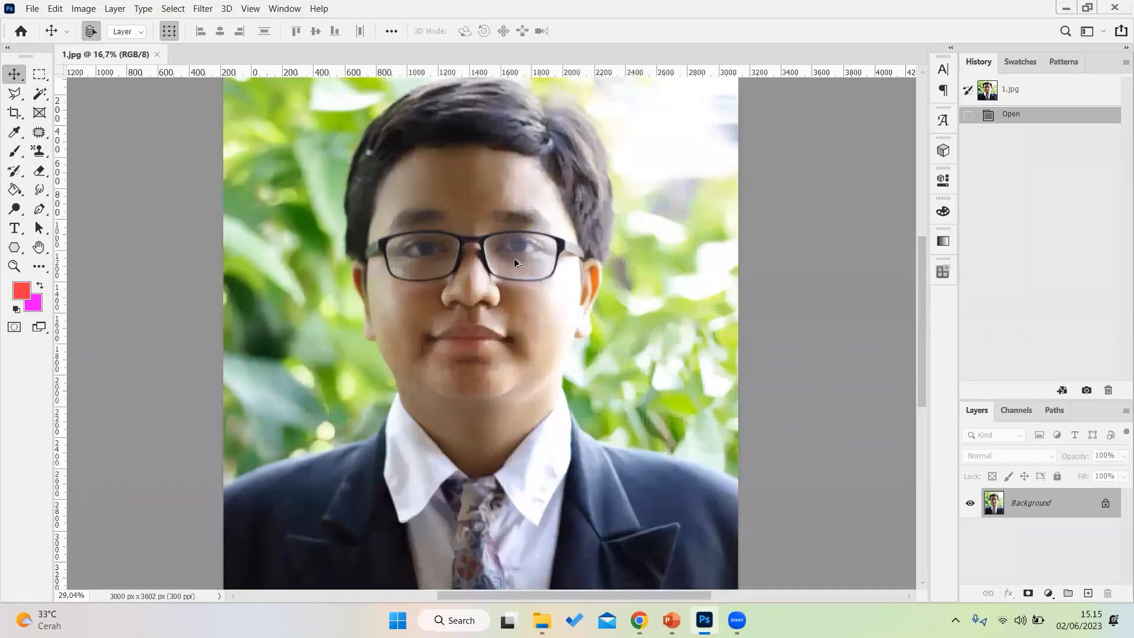
scroll(514, 260, down, 3)
scroll(439, 225, up, 2)
scroll(405, 166, down, 1)
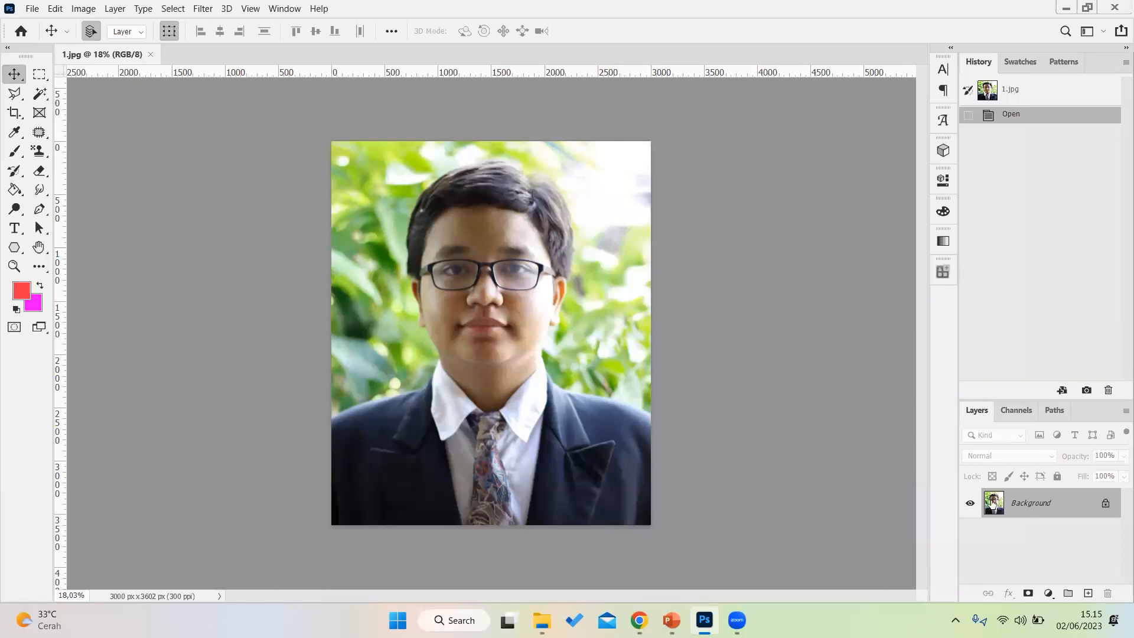
click(1105, 507)
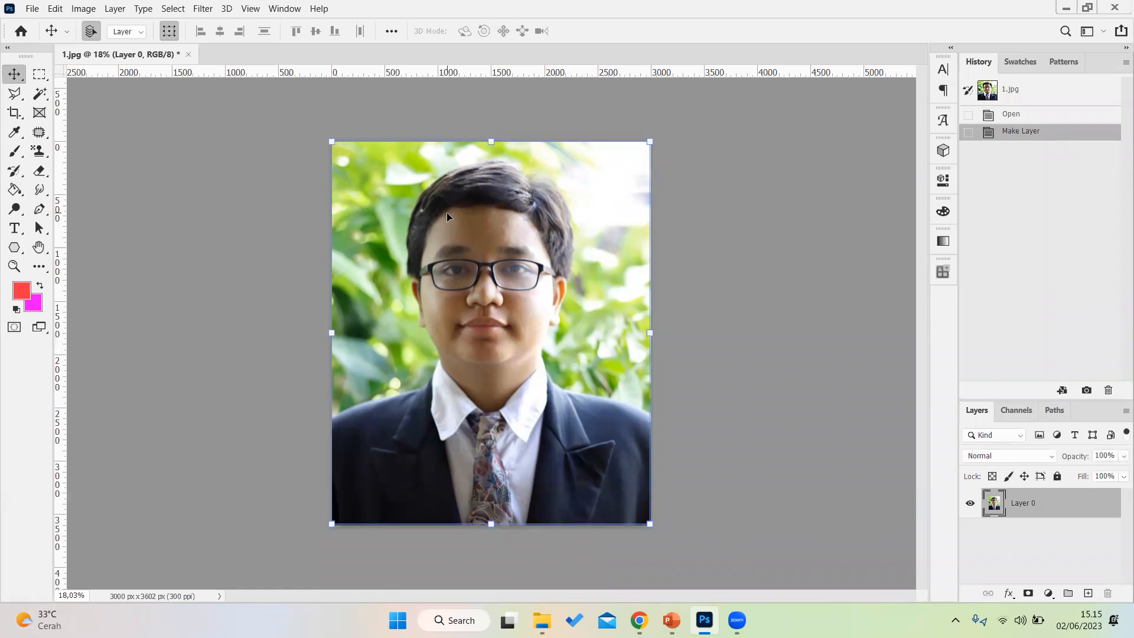
scroll(446, 216, up, 5)
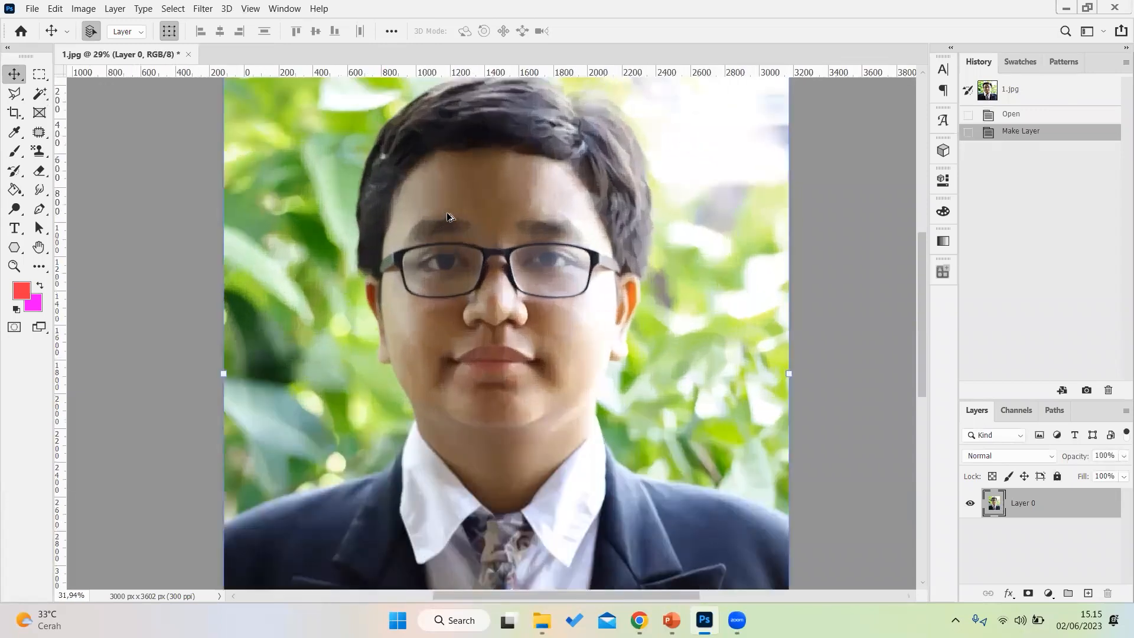
scroll(405, 324, down, 3)
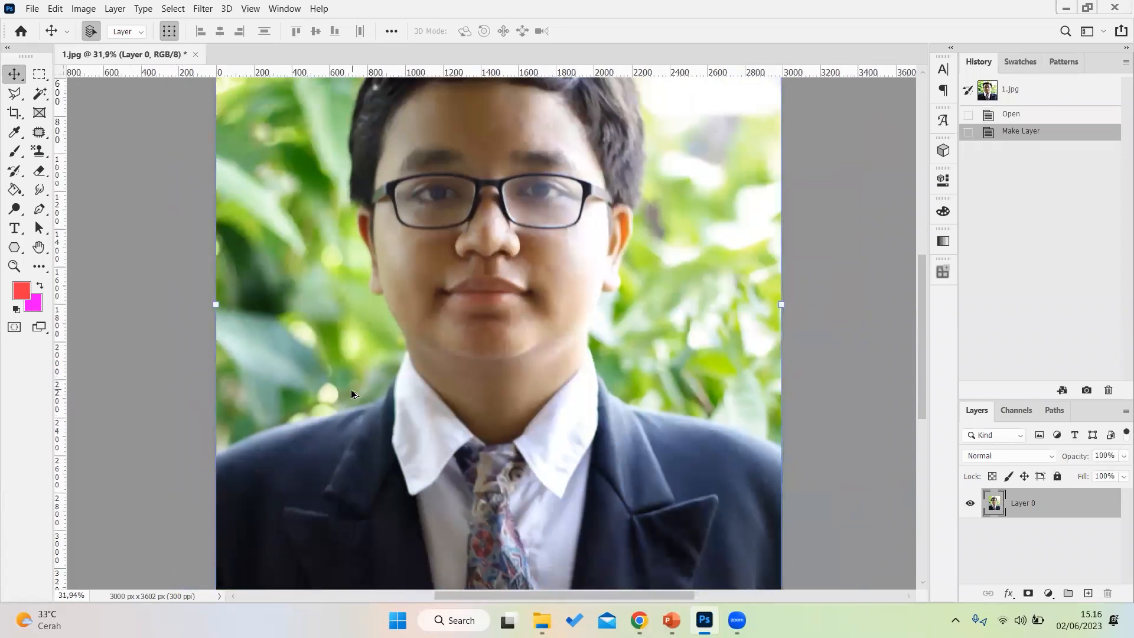
scroll(351, 388, up, 2)
scroll(346, 389, up, 2)
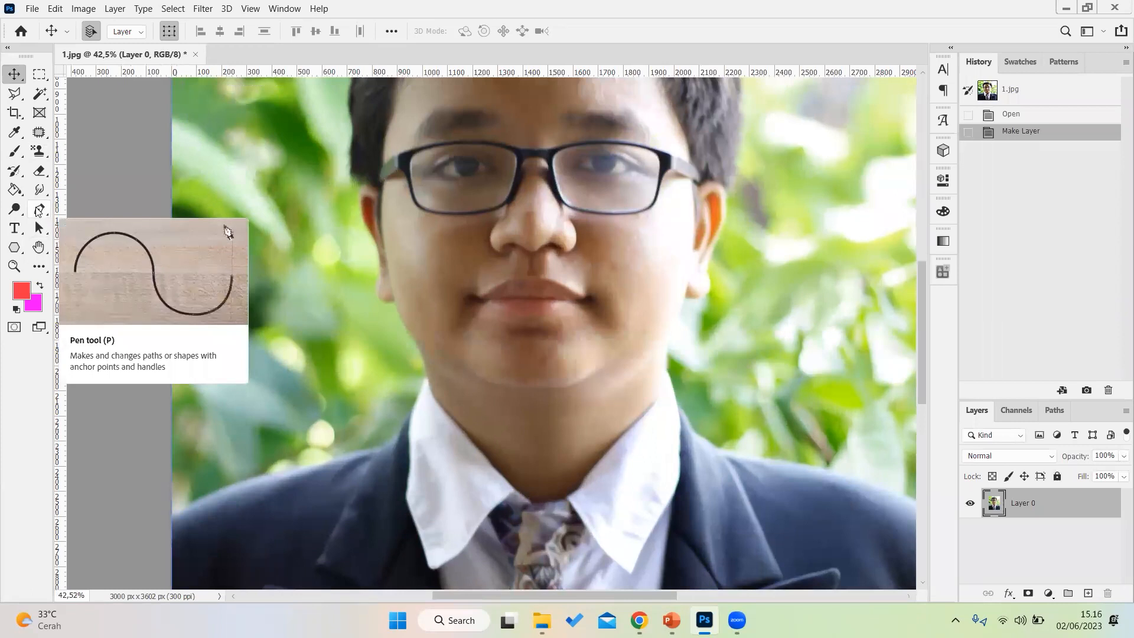
With the Pen tool in Path mode, trace the jacket's shoulder from the photo's left edge almost to the lapel using straight segments.
click(36, 212)
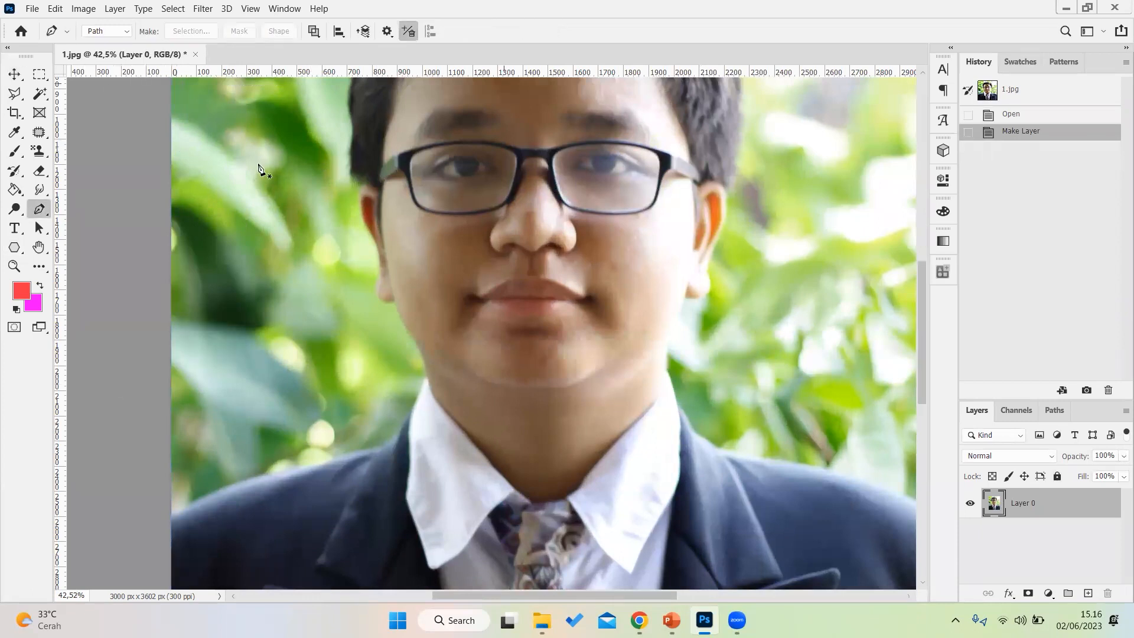
scroll(263, 169, down, 3)
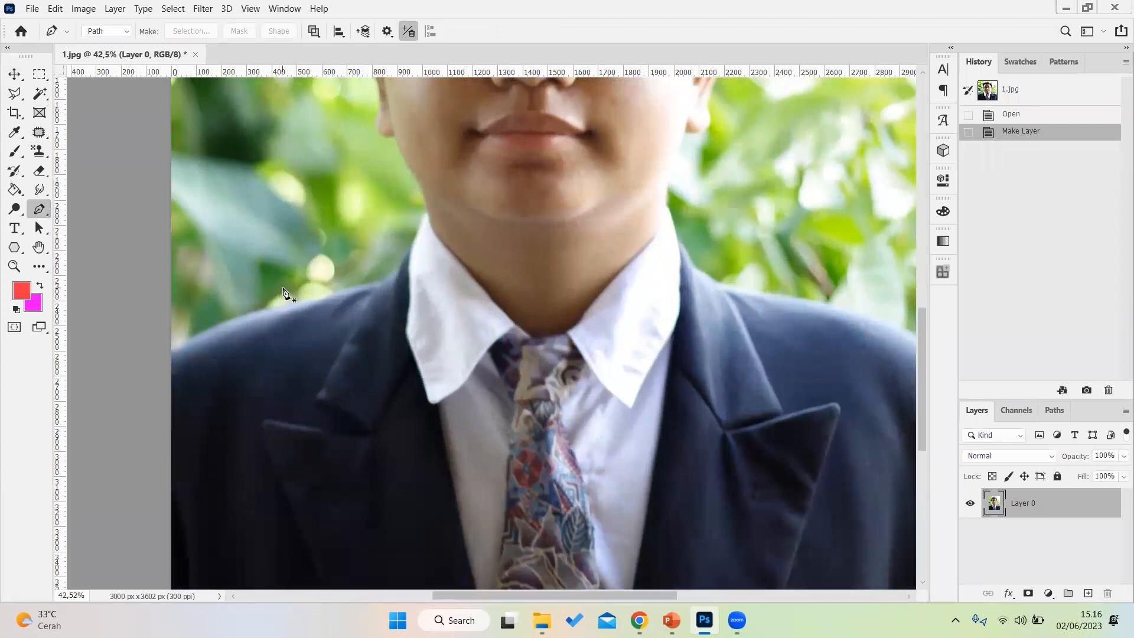
key(ctrl+minus)
key(ctrl+minus)
key(ctrl+minus)
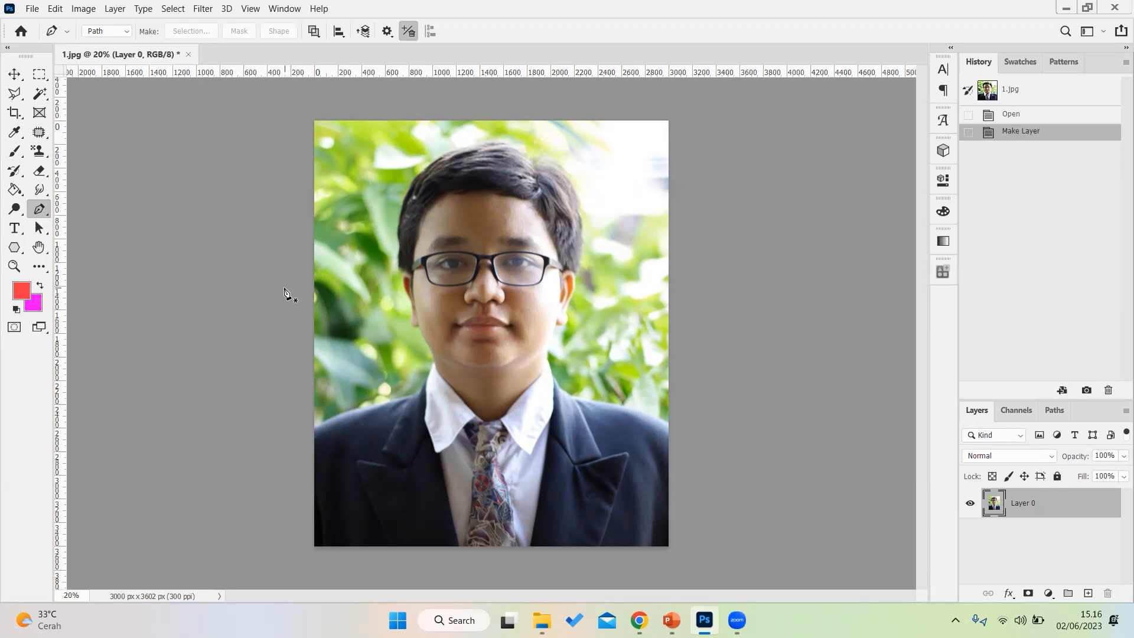
scroll(307, 458, up, 5)
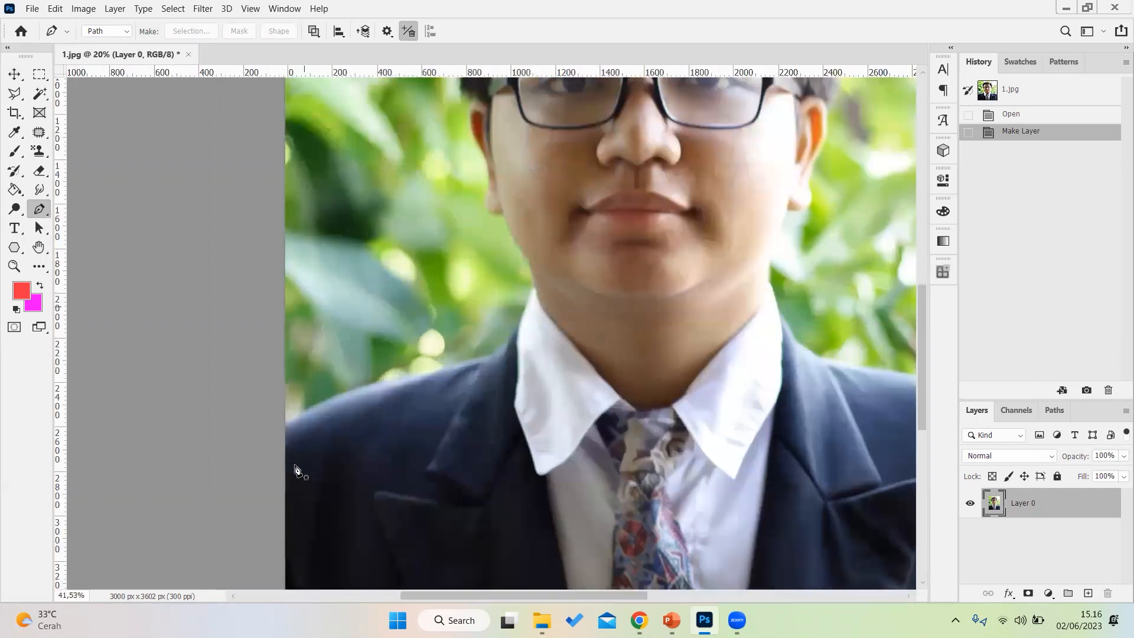
scroll(295, 469, up, 2)
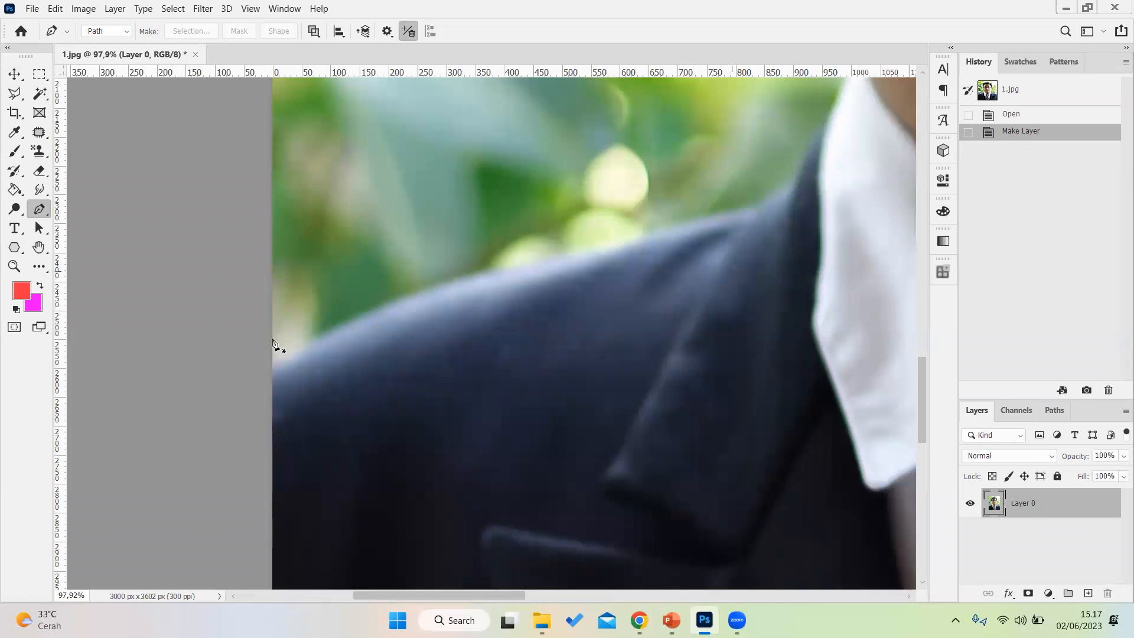
click(271, 363)
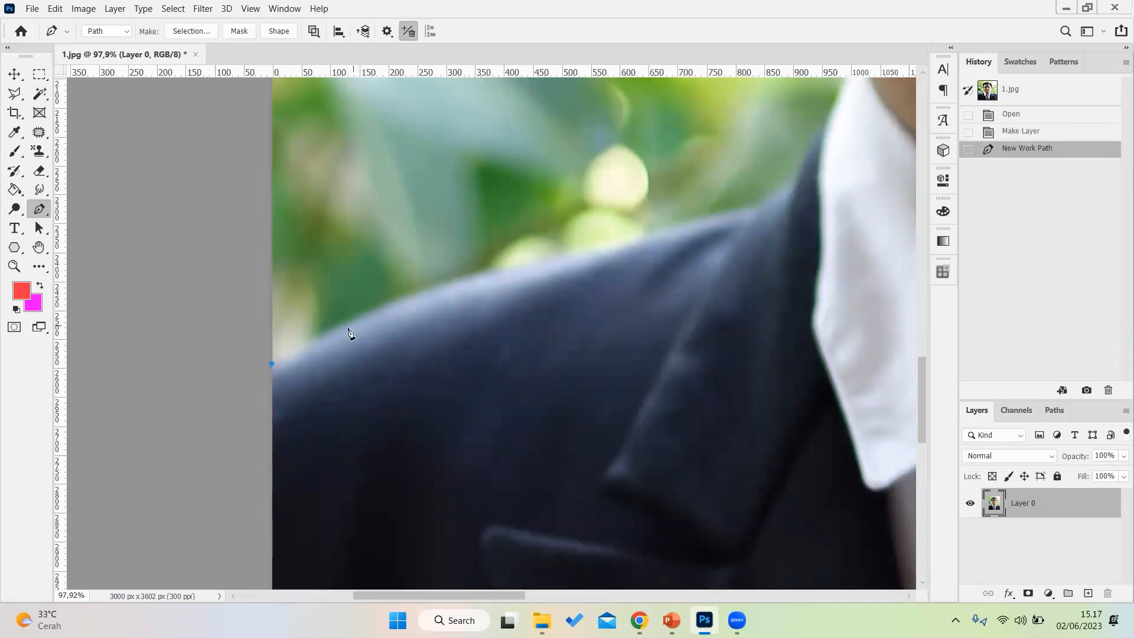
click(370, 313)
click(433, 288)
click(490, 273)
click(561, 261)
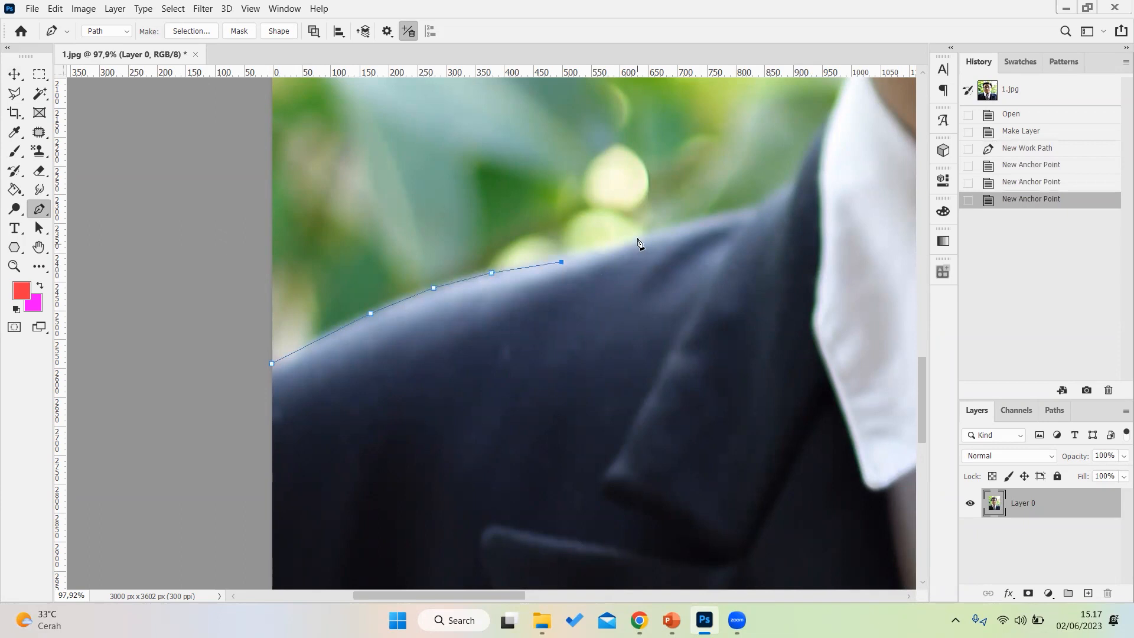
click(639, 237)
click(718, 216)
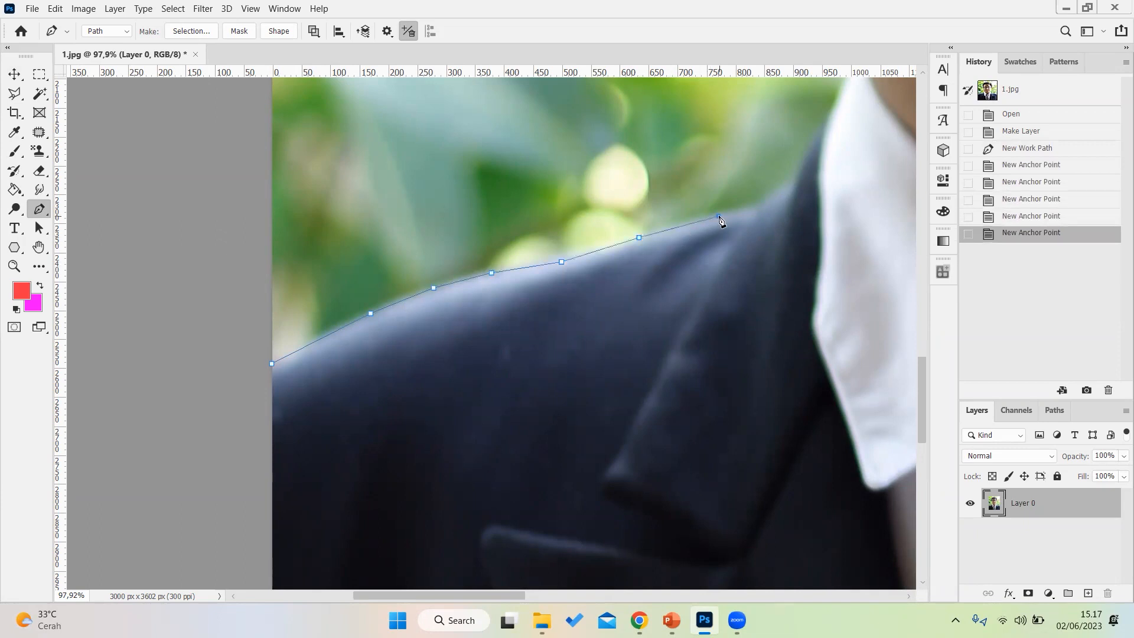
click(756, 205)
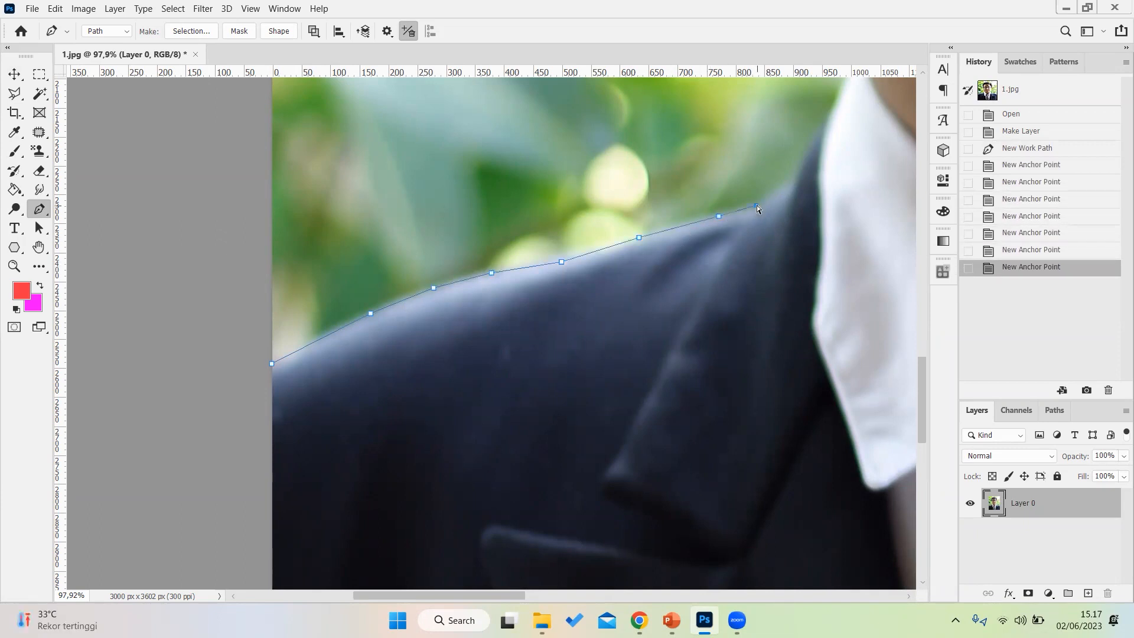
Continue the path from the shoulder up the jacket lapel and along the white shirt collar to its tip at the neck.
scroll(756, 204, right, 1)
scroll(757, 204, right, 5)
scroll(756, 204, up, 2)
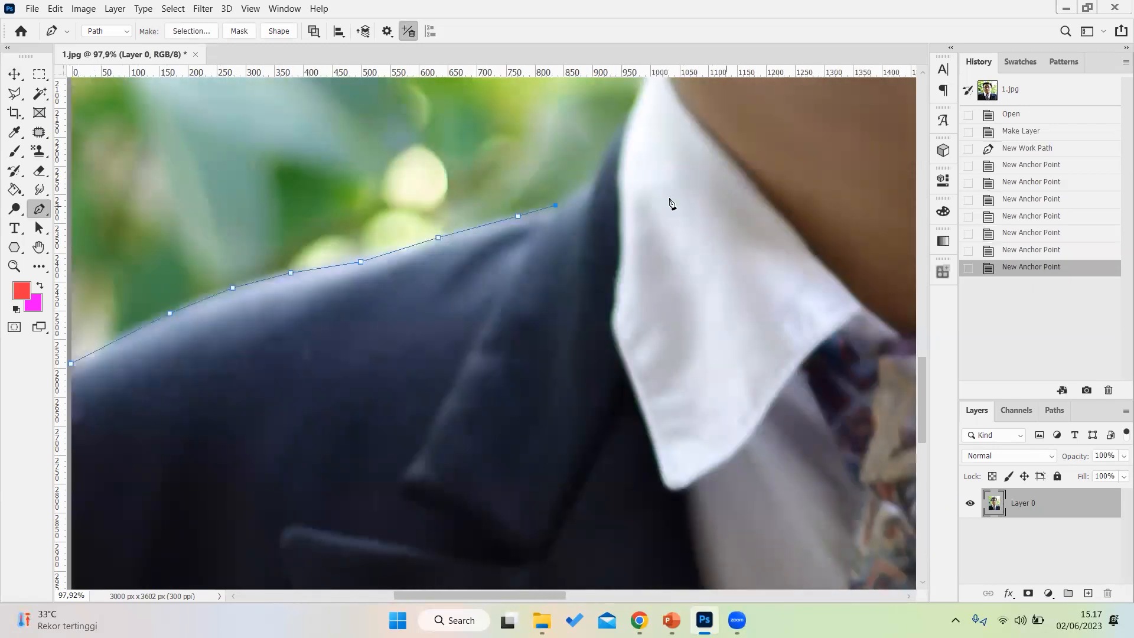
alt+scroll(655, 303, up, 1)
scroll(577, 334, up, 3)
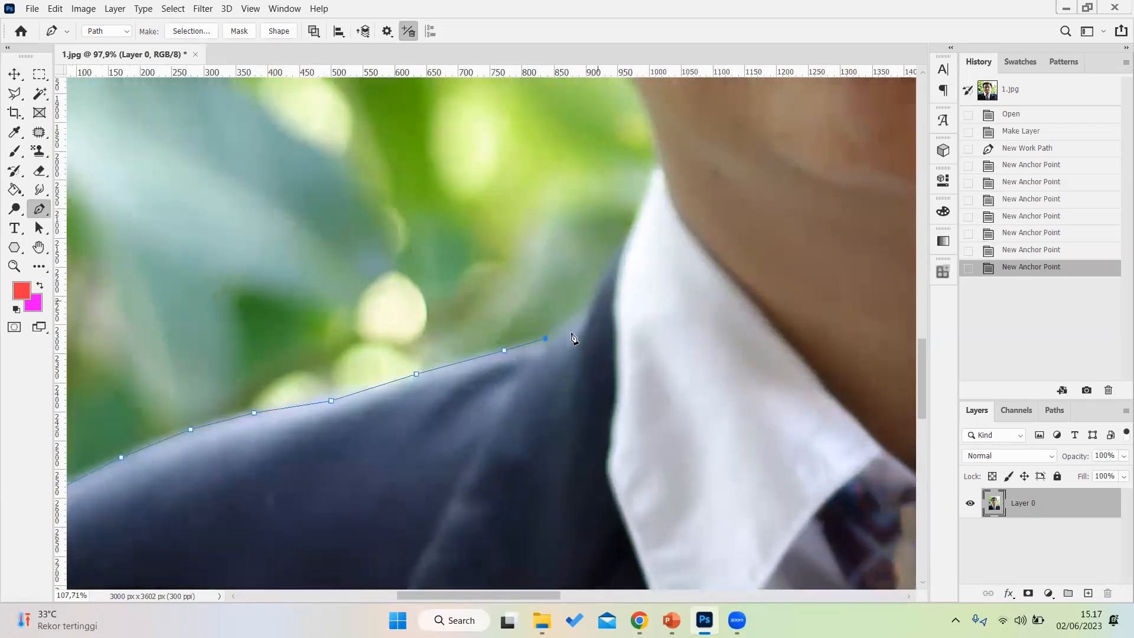
click(565, 359)
click(584, 338)
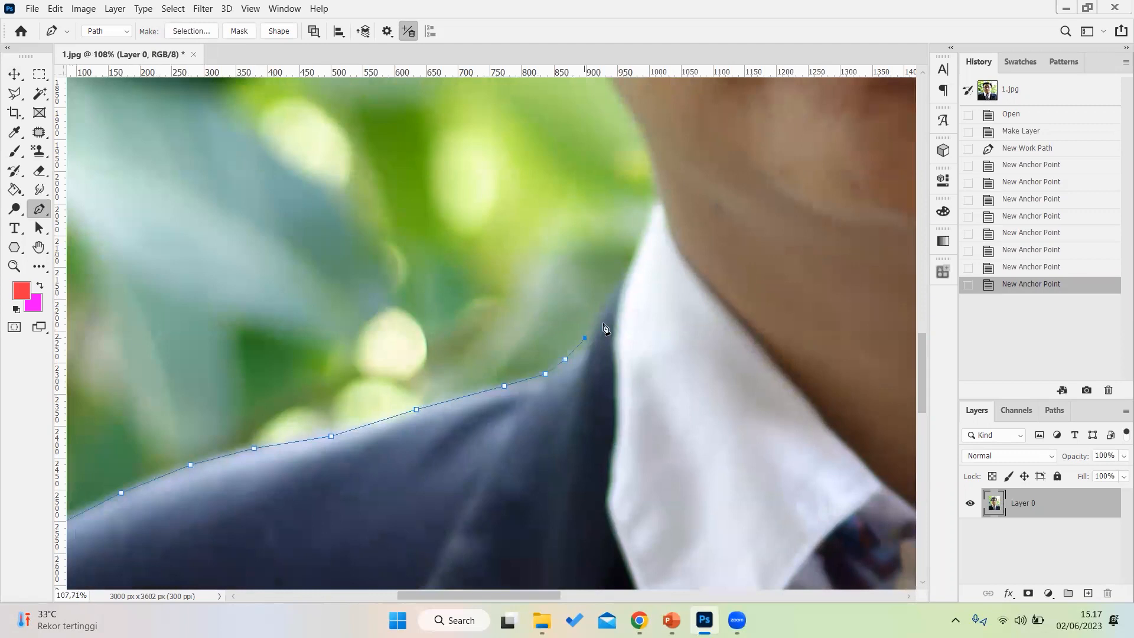
click(609, 294)
click(626, 271)
click(643, 231)
click(658, 204)
scroll(660, 207, up, 3)
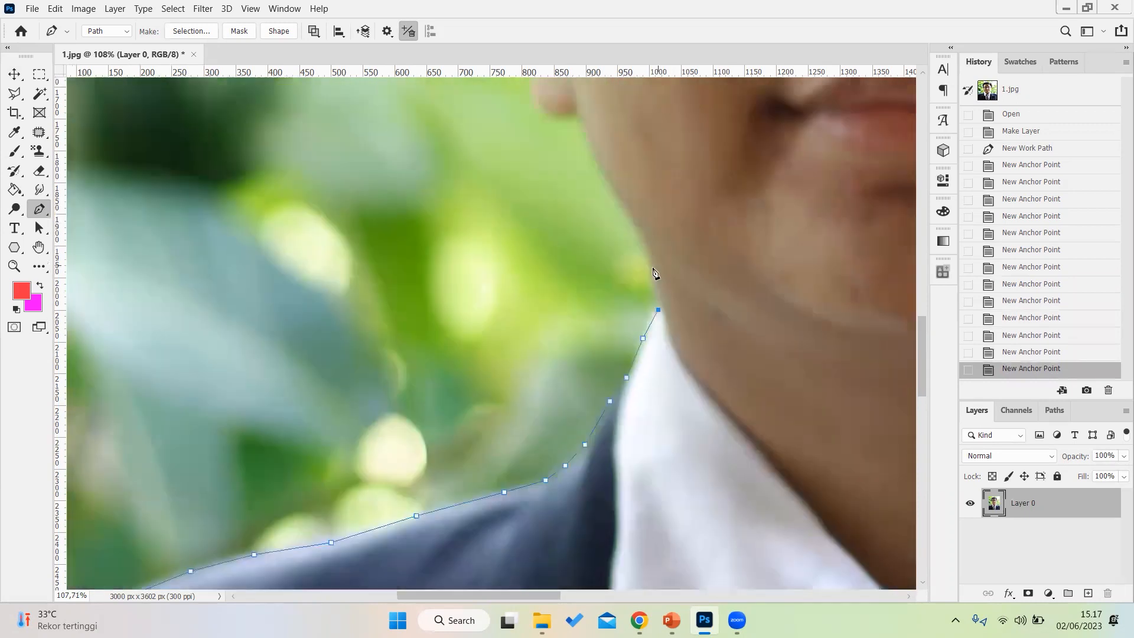
Continue the path from the collar tip up the neck and jawline to the base of the earlobe.
scroll(656, 274, down, 3)
scroll(650, 295, up, 5)
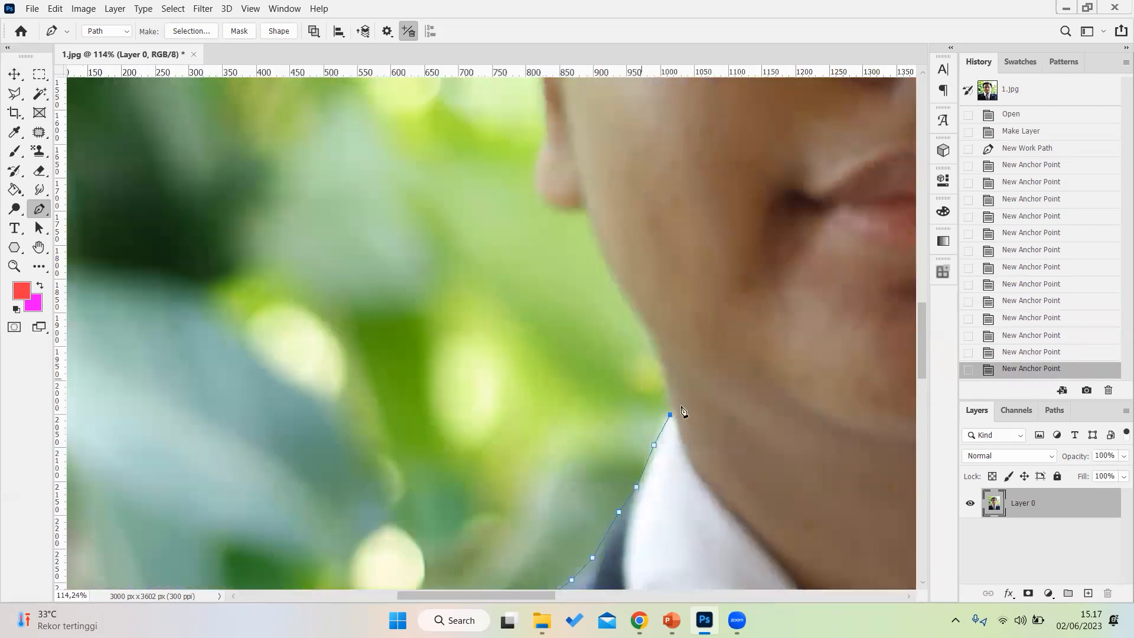
click(666, 377)
click(653, 335)
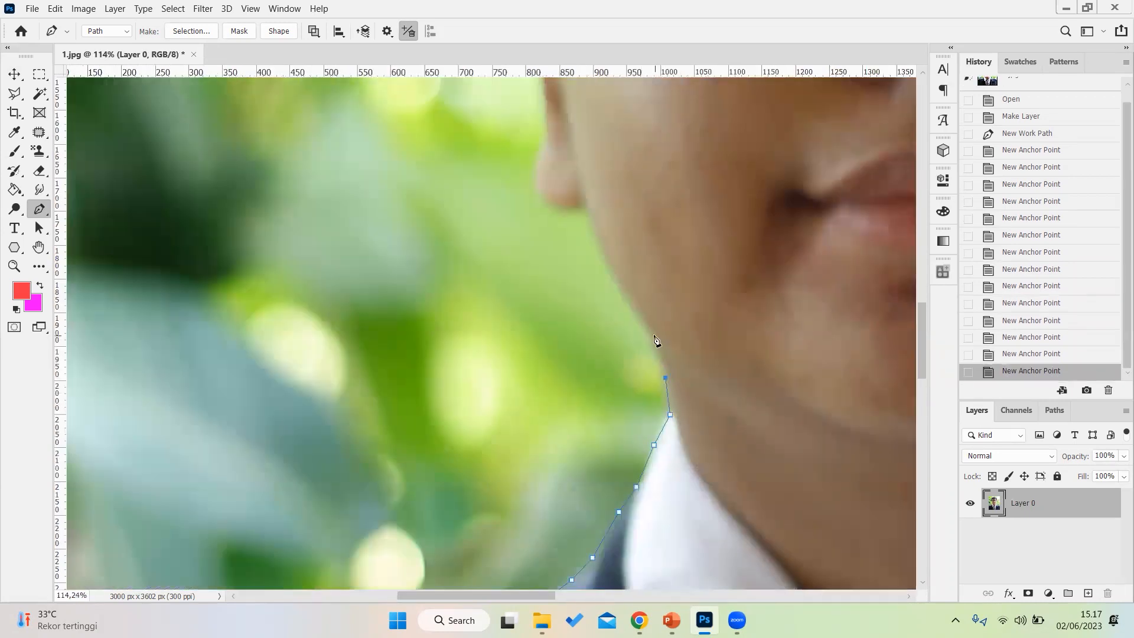
click(628, 294)
click(602, 252)
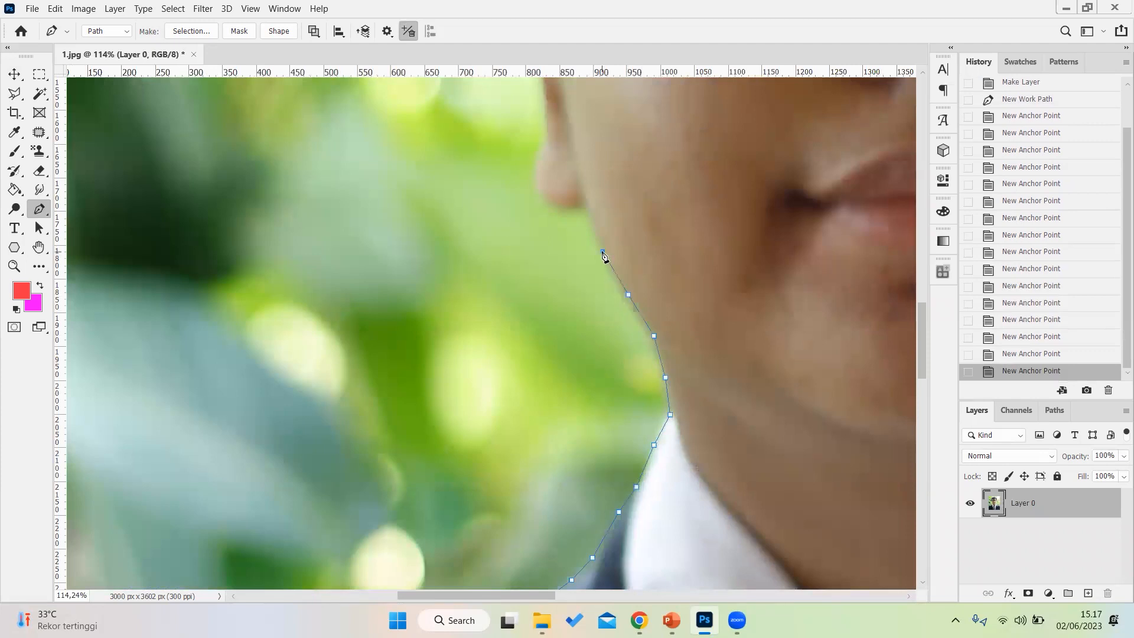
click(587, 212)
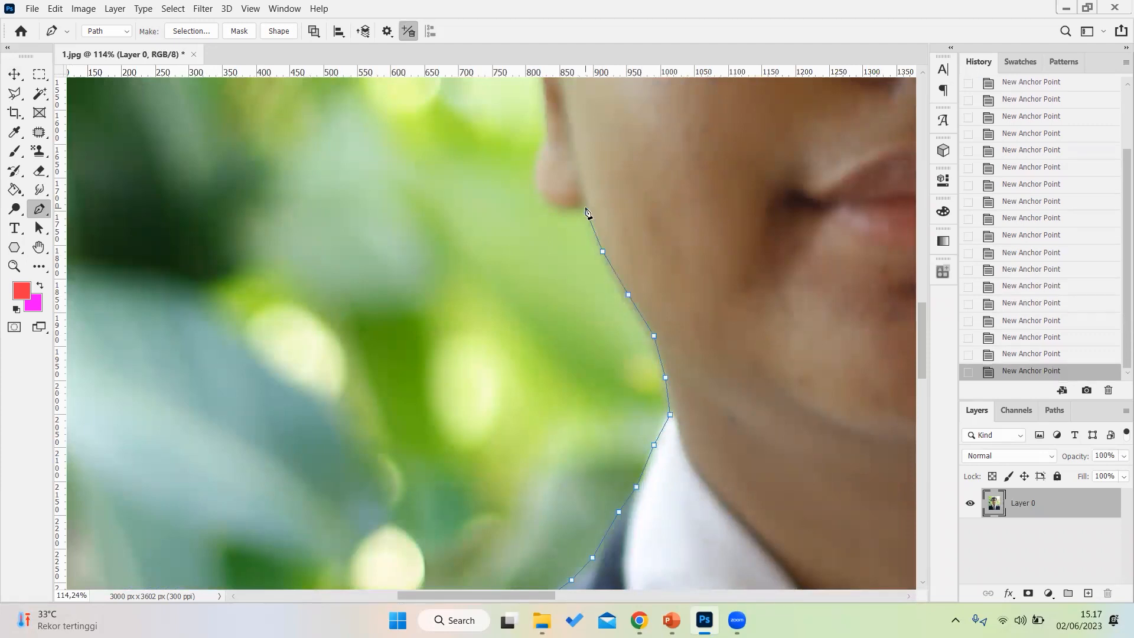
Trace the path around the underside and outer curve of the earlobe with closely spaced anchor points.
click(571, 211)
click(550, 204)
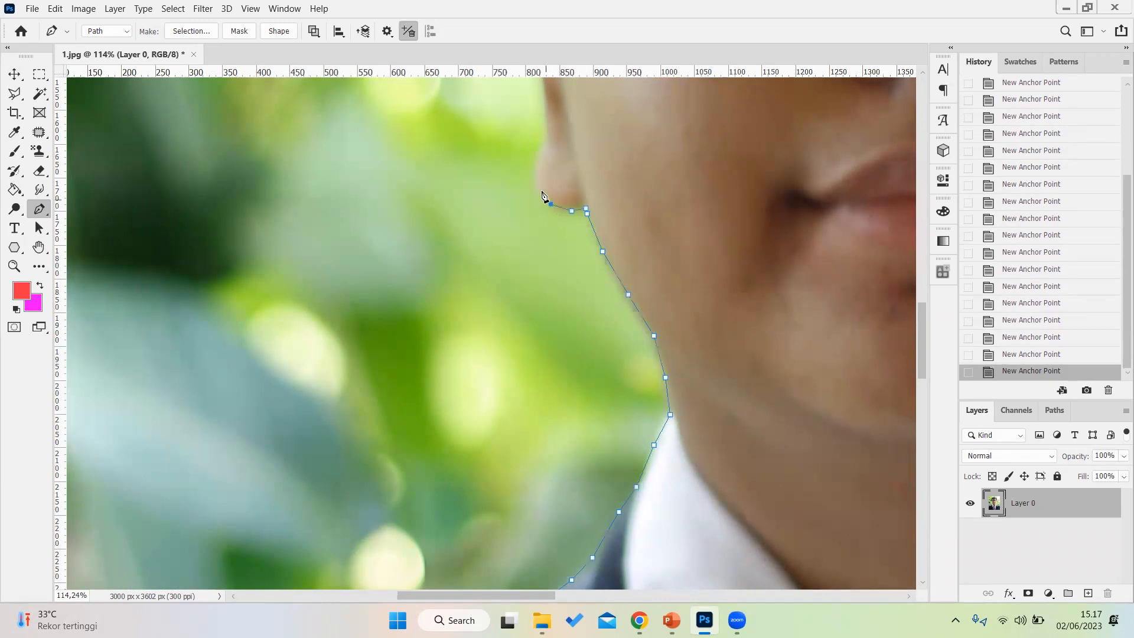
click(537, 189)
click(532, 174)
scroll(538, 187, up, 2)
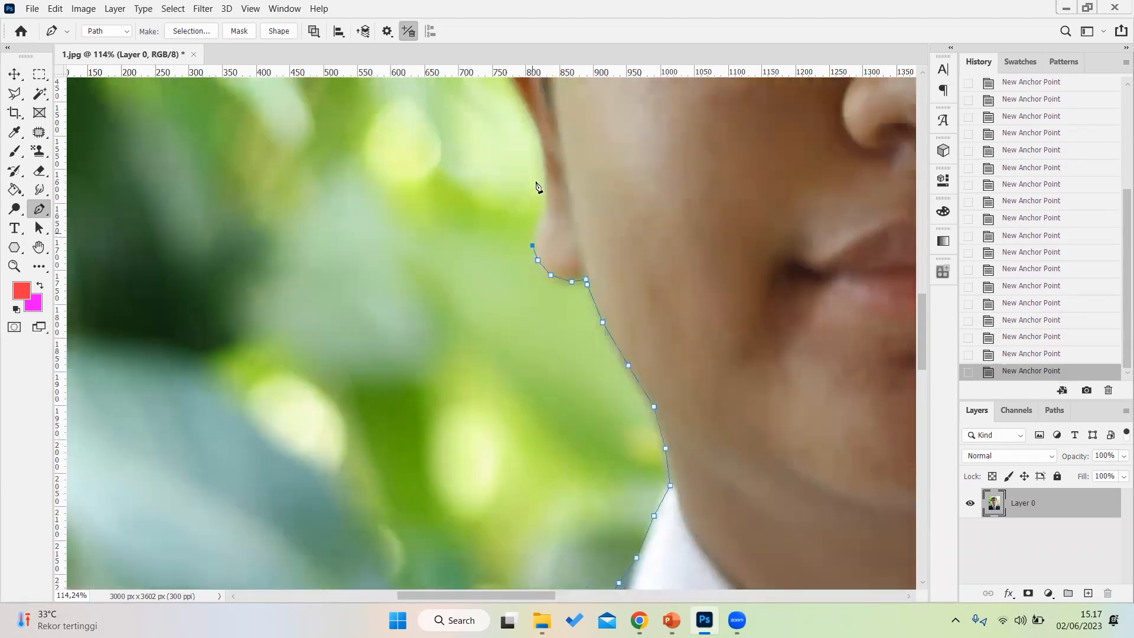
scroll(538, 271, up, 2)
scroll(549, 331, up, 3)
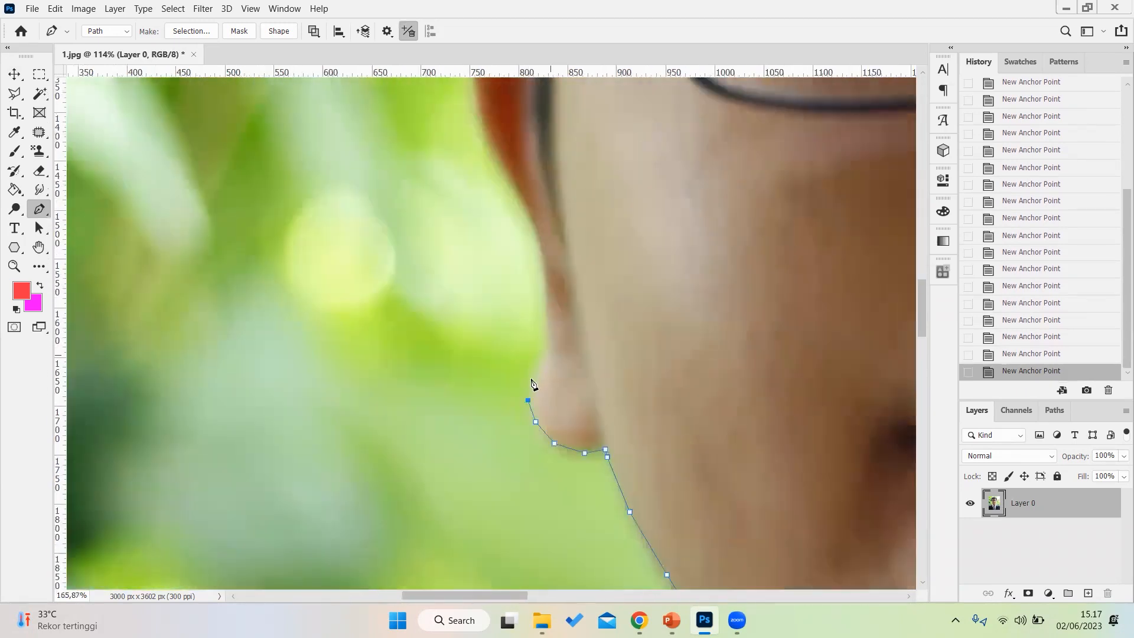
click(535, 375)
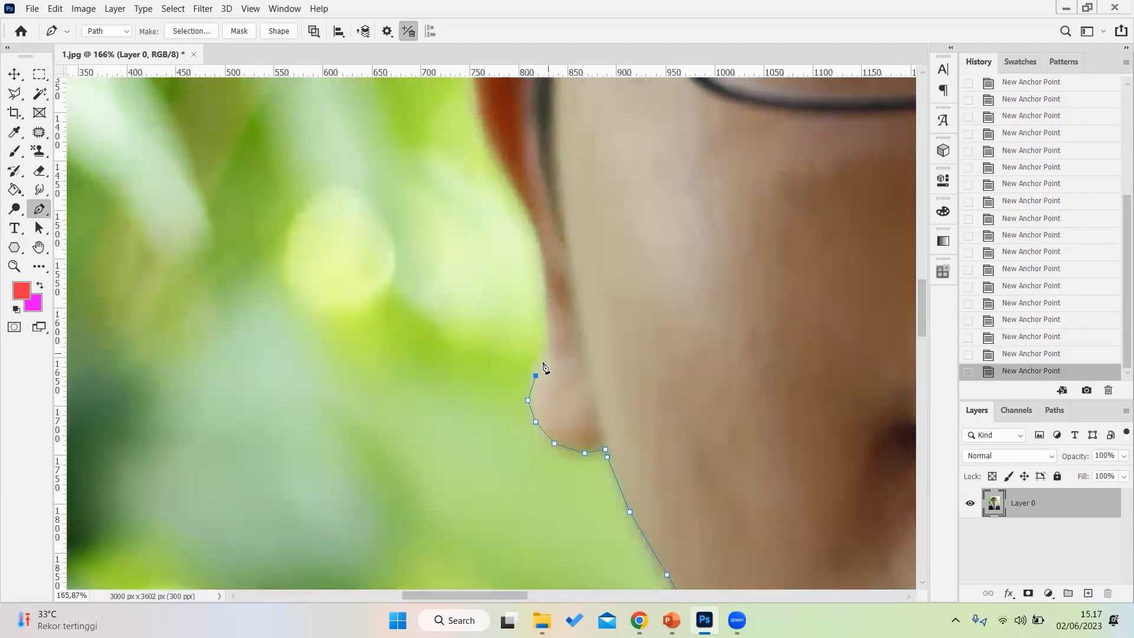
Extend the path from above the earlobe up the ear's narrow outer edge, undoing the last misplaced anchor point.
scroll(543, 366, up, 2)
click(546, 356)
click(550, 311)
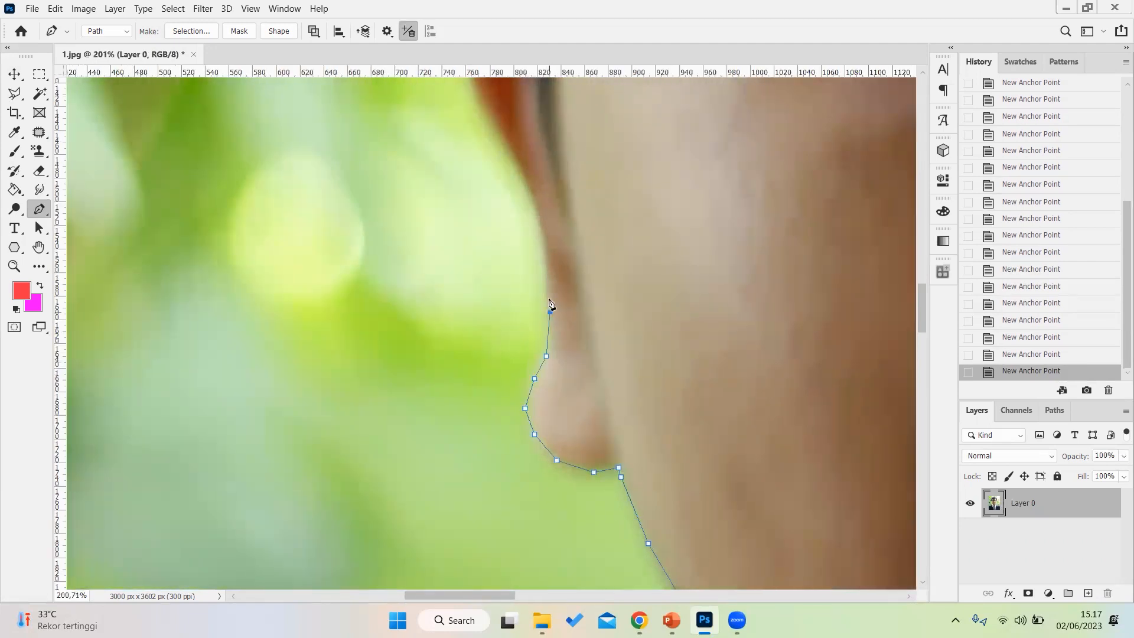
click(547, 266)
click(536, 210)
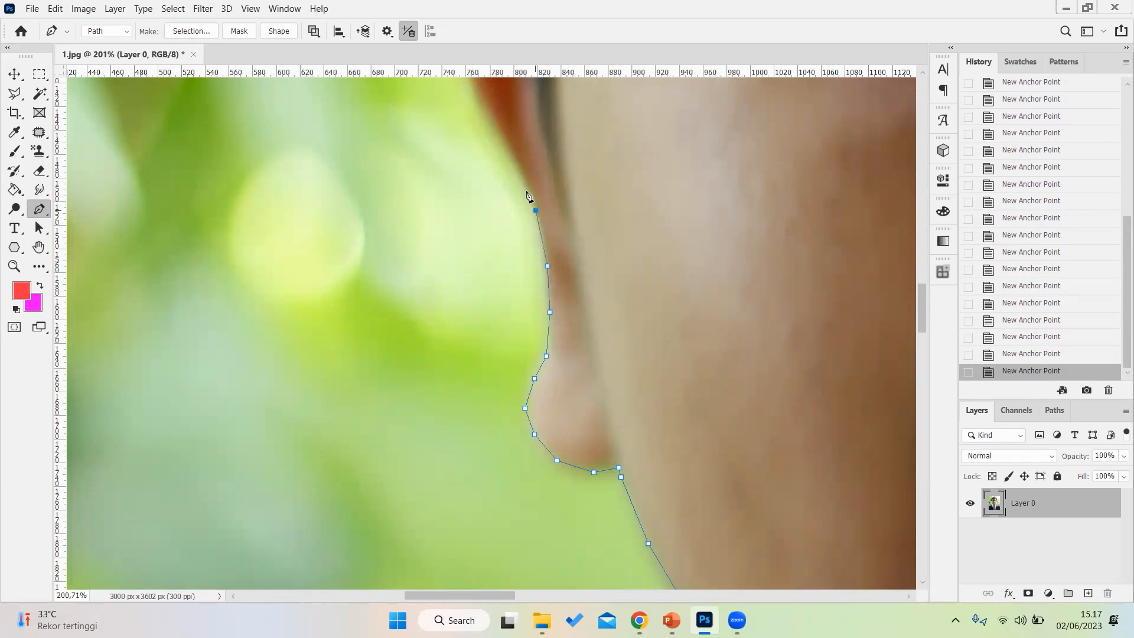
click(501, 150)
key(ctrl+z)
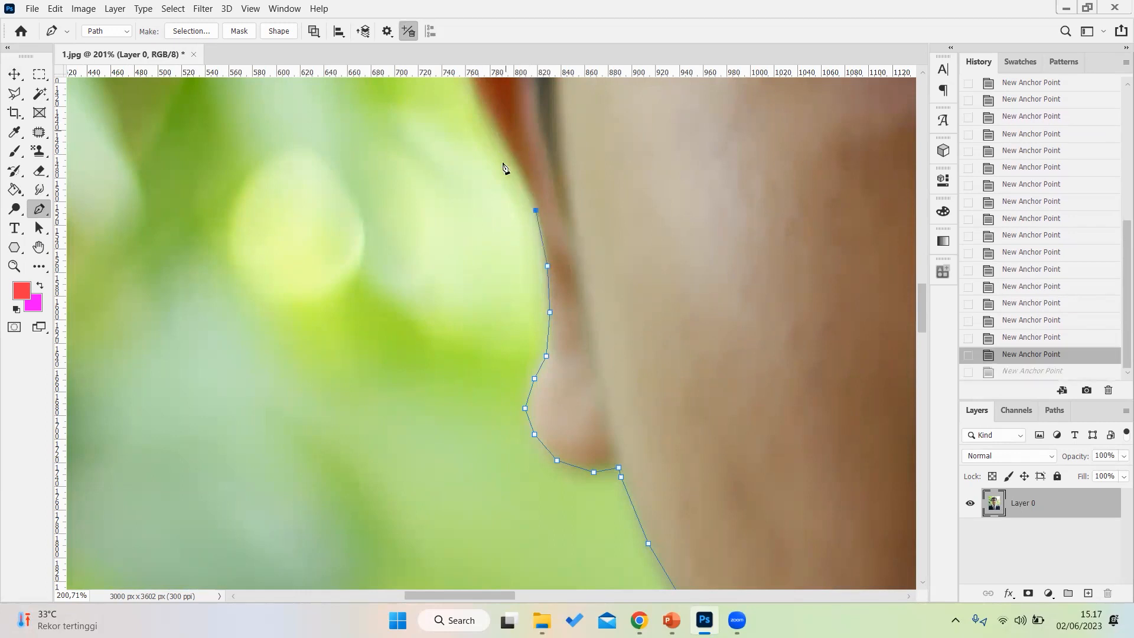
Continue the path up the ear's outer edge, undoing the stray anchor point placed far out in the background.
scroll(503, 167, up, 3)
click(532, 285)
click(511, 232)
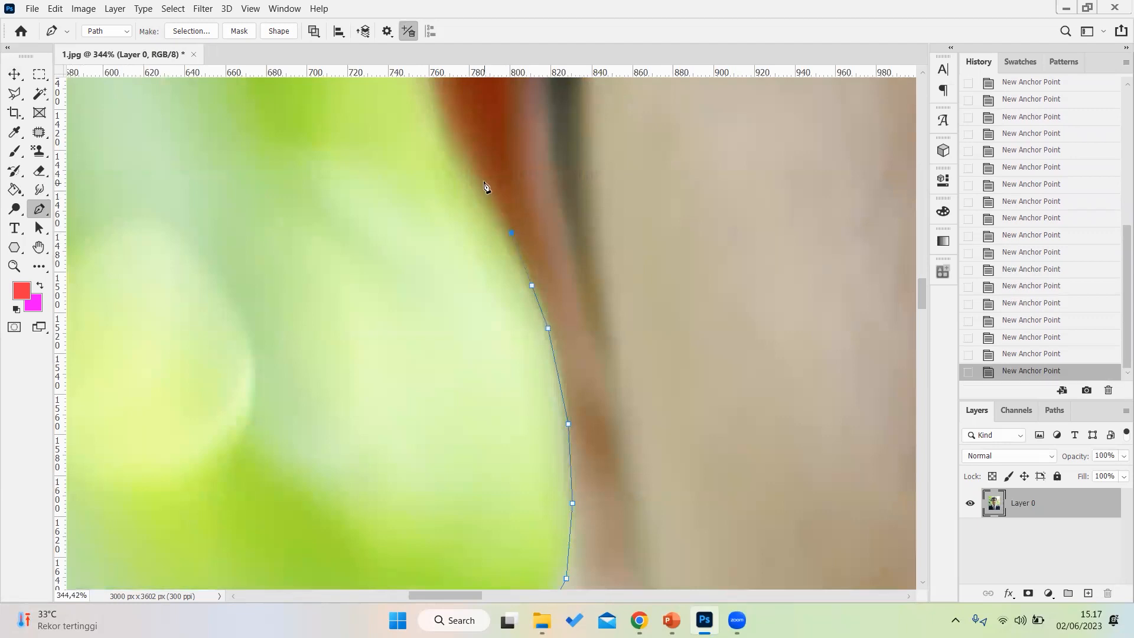
scroll(485, 184, down, 2)
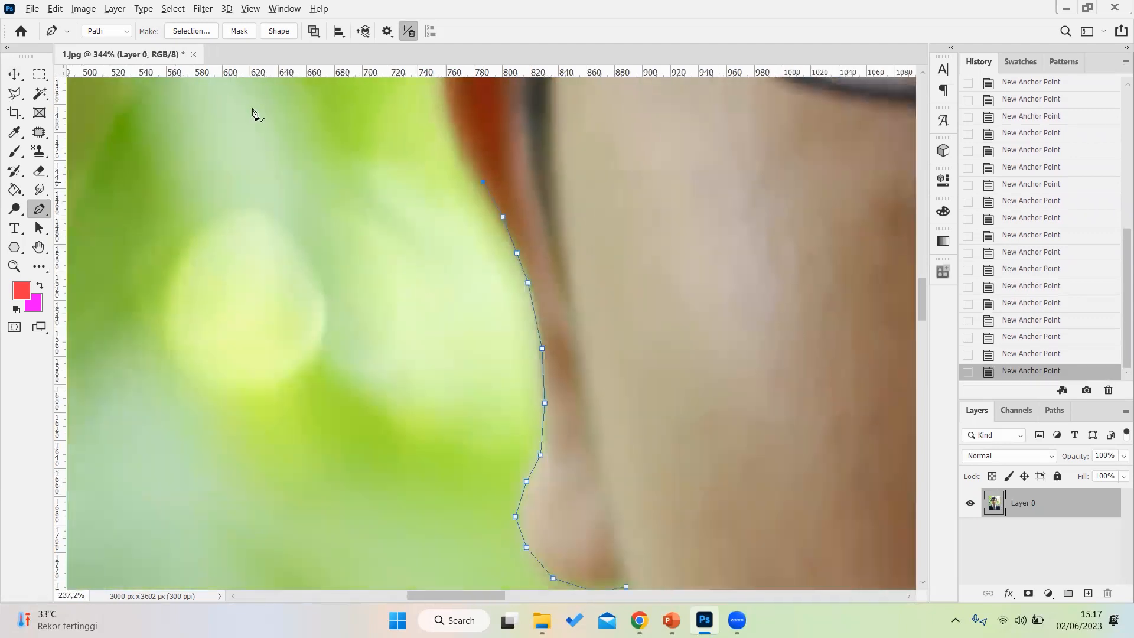
click(176, 184)
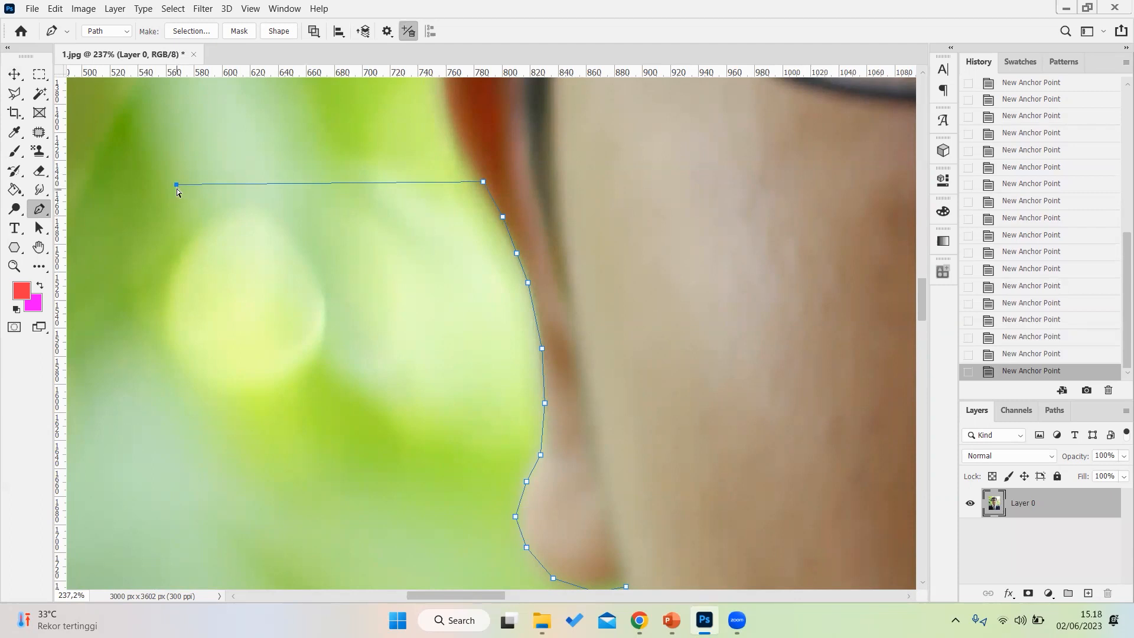
key(ctrl+z)
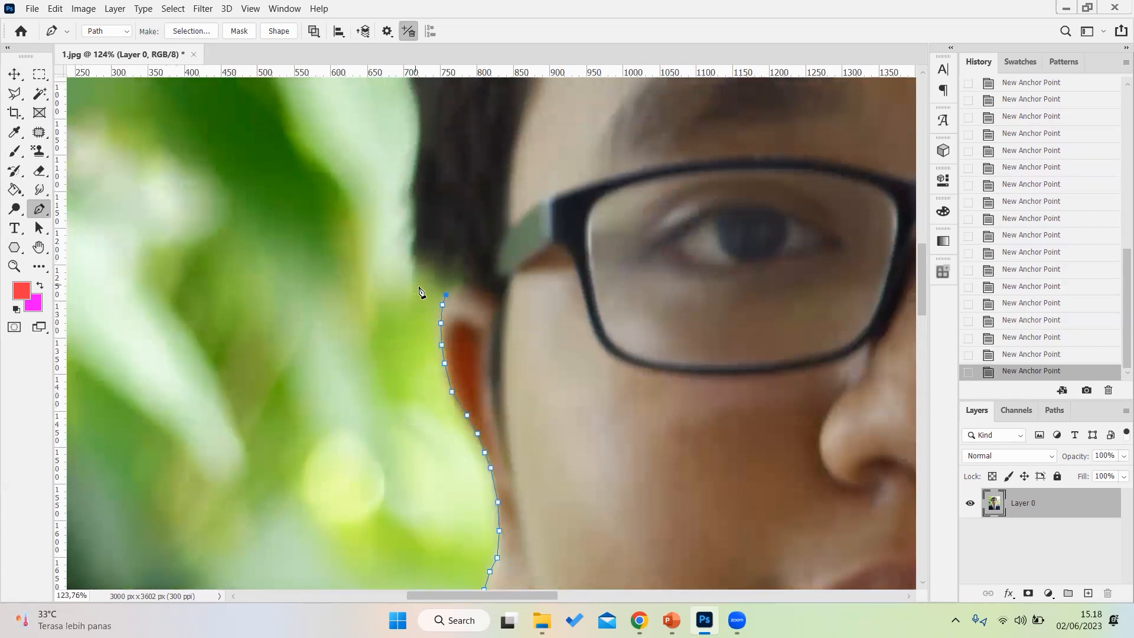
Trace the path from the top of the ear around the hair's lower corner and up the edge of the sideburn.
scroll(421, 288, up, 2)
scroll(469, 309, up, 1)
drag(454, 321, 441, 311)
click(443, 316)
click(410, 294)
click(404, 252)
click(409, 223)
click(417, 181)
alt+scroll(421, 152, down, 3)
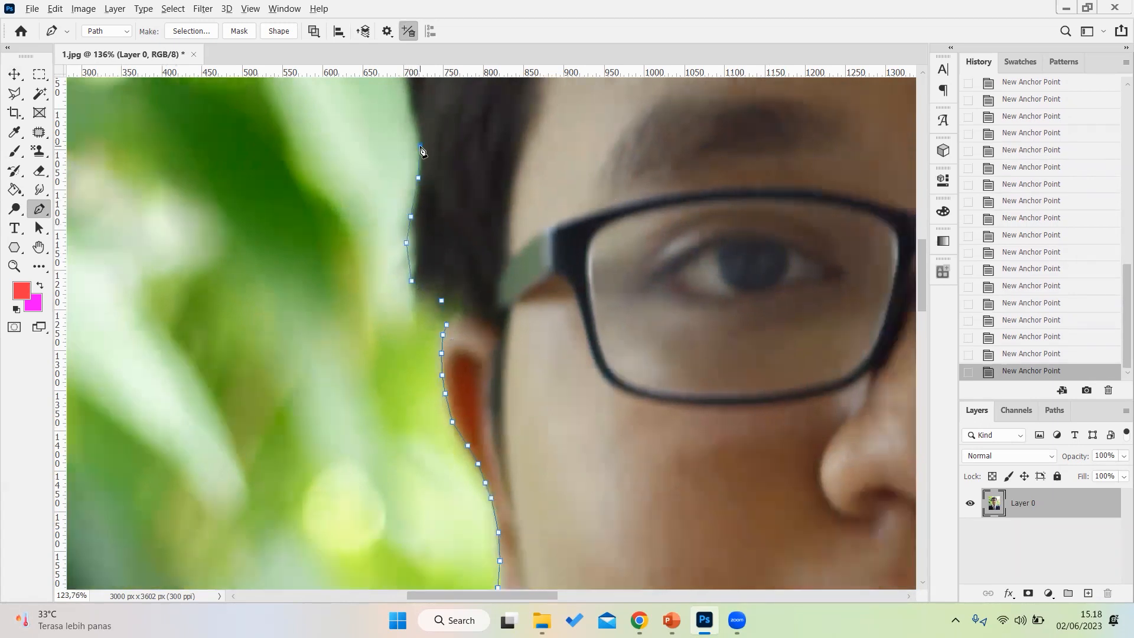
Extend the path from the sideburn up the side of the hair beside the temple.
scroll(448, 265, up, 5)
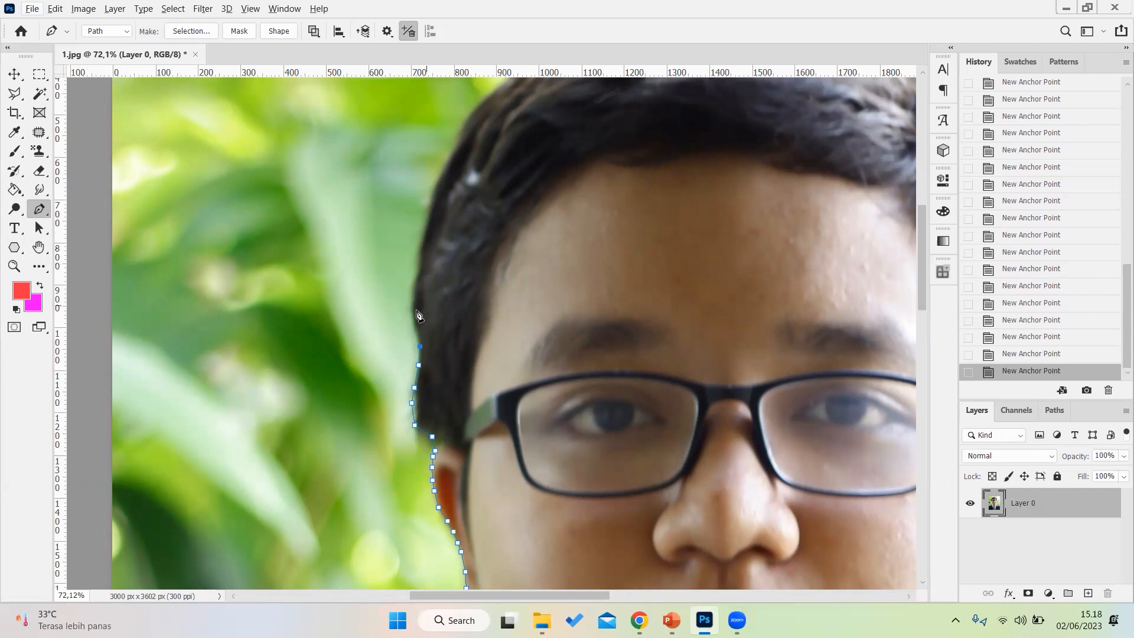
scroll(416, 325, up, 5)
click(407, 333)
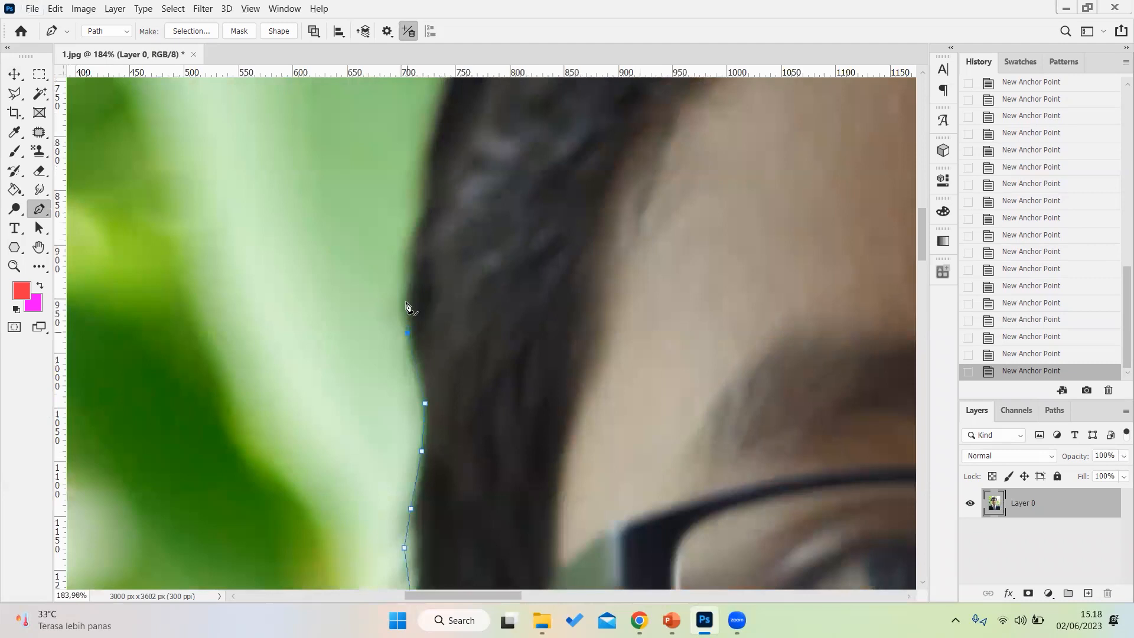
click(403, 275)
click(411, 230)
click(422, 189)
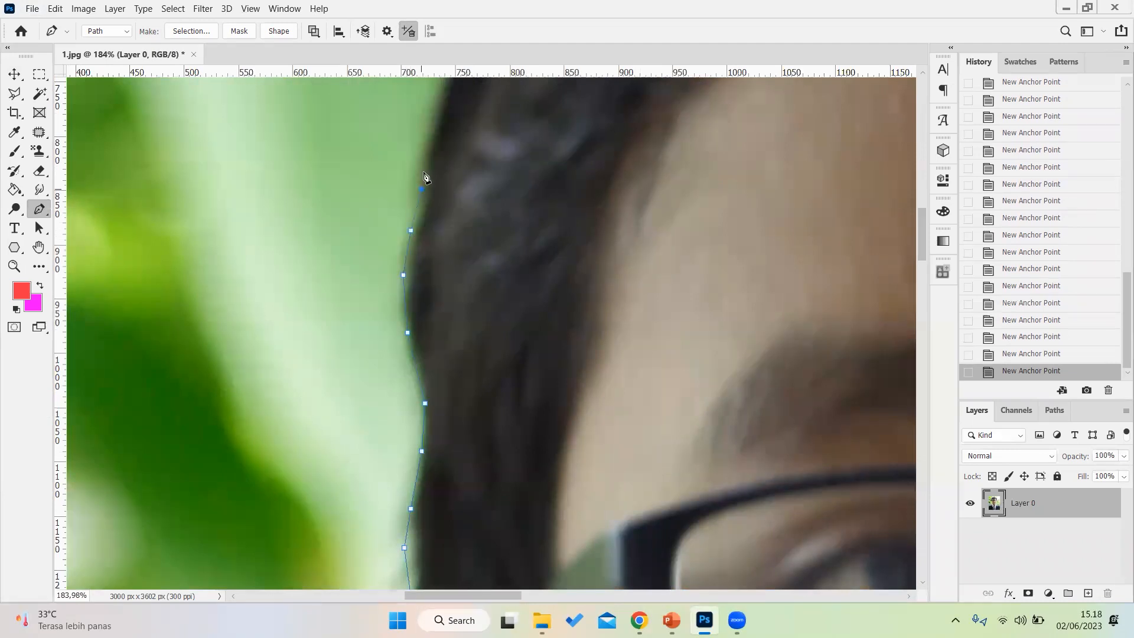
Continue the path along the hair edge level with the forehead, where the outline begins to slope inward.
scroll(433, 139, up, 3)
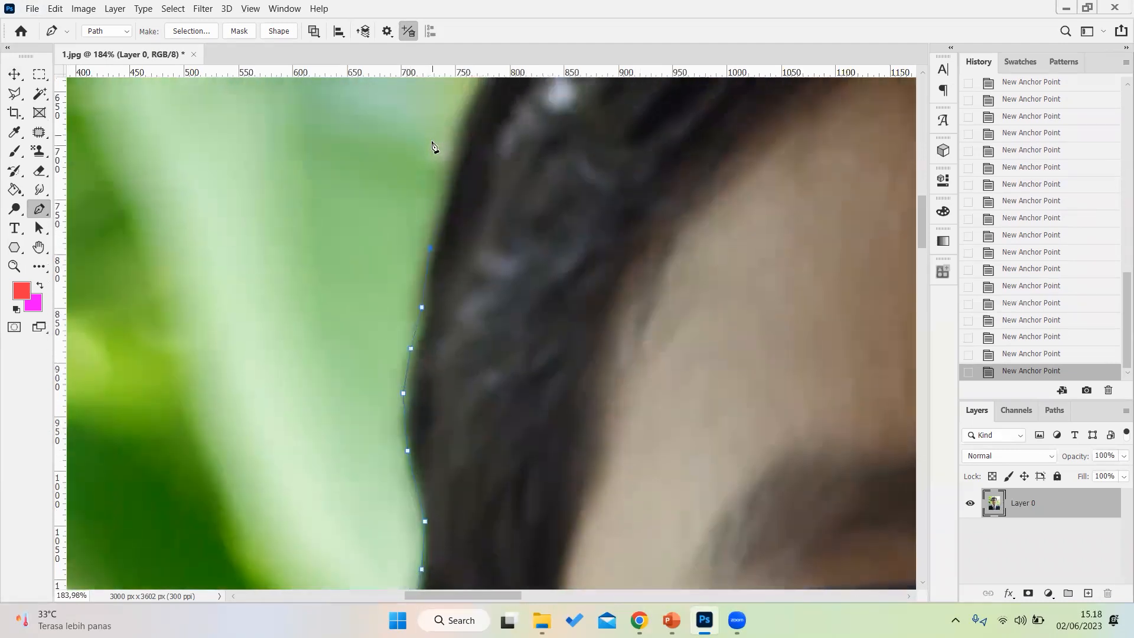
click(458, 156)
scroll(461, 152, up, 3)
click(472, 181)
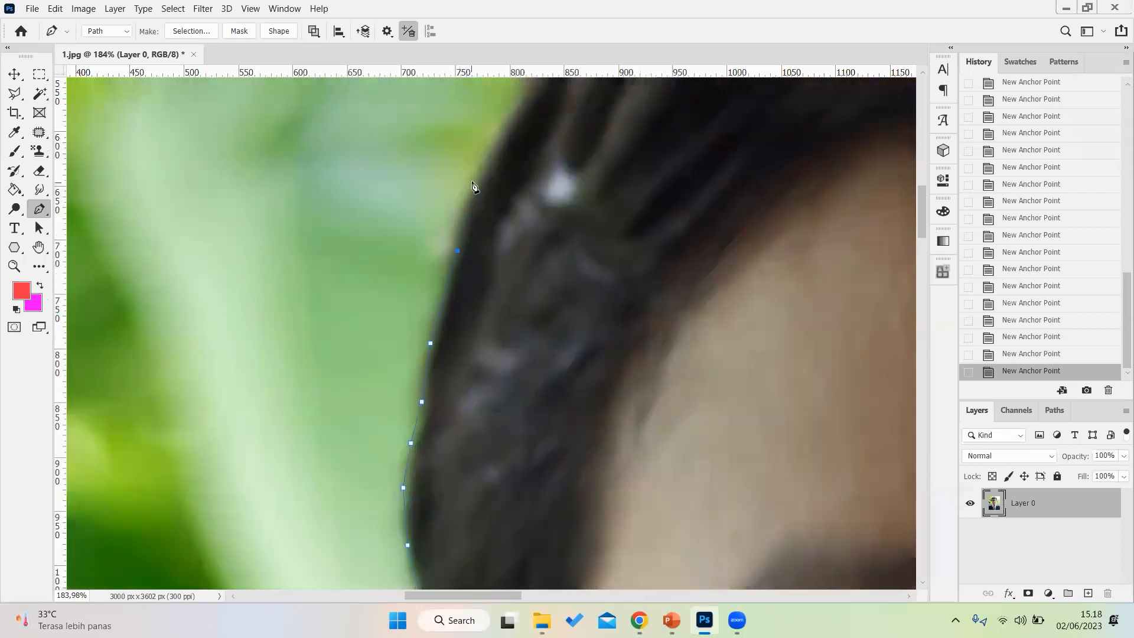
click(502, 140)
Trace the path around the upper-left curve of the hair toward the crown with closely spaced anchor points.
scroll(531, 180, up, 3)
click(531, 172)
click(547, 138)
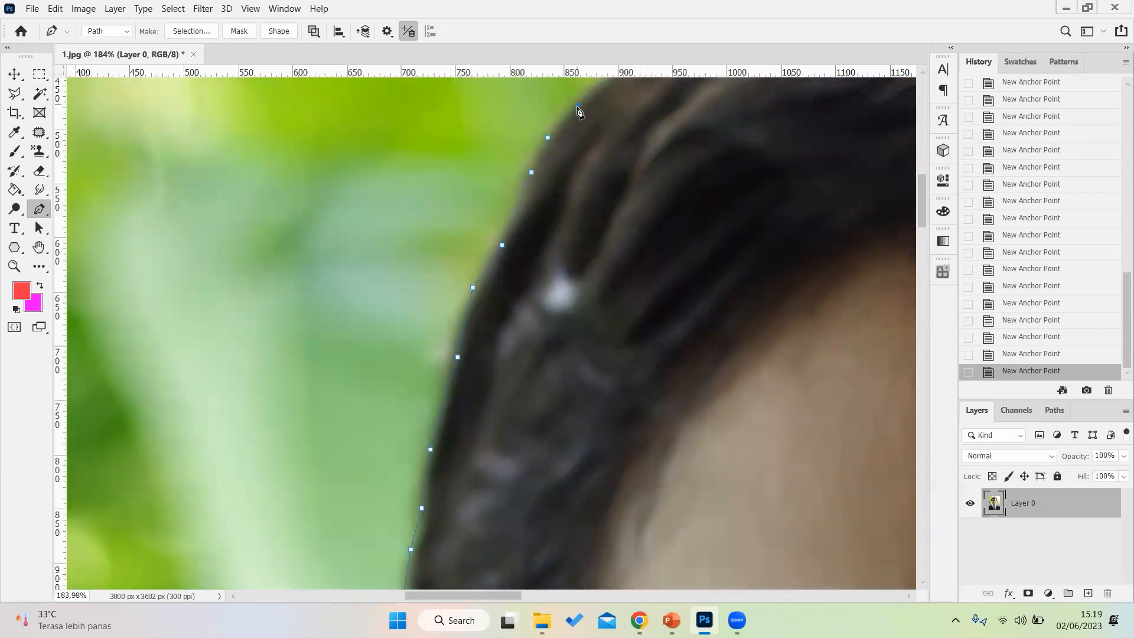
click(578, 107)
scroll(582, 130, up, 3)
click(611, 191)
click(649, 154)
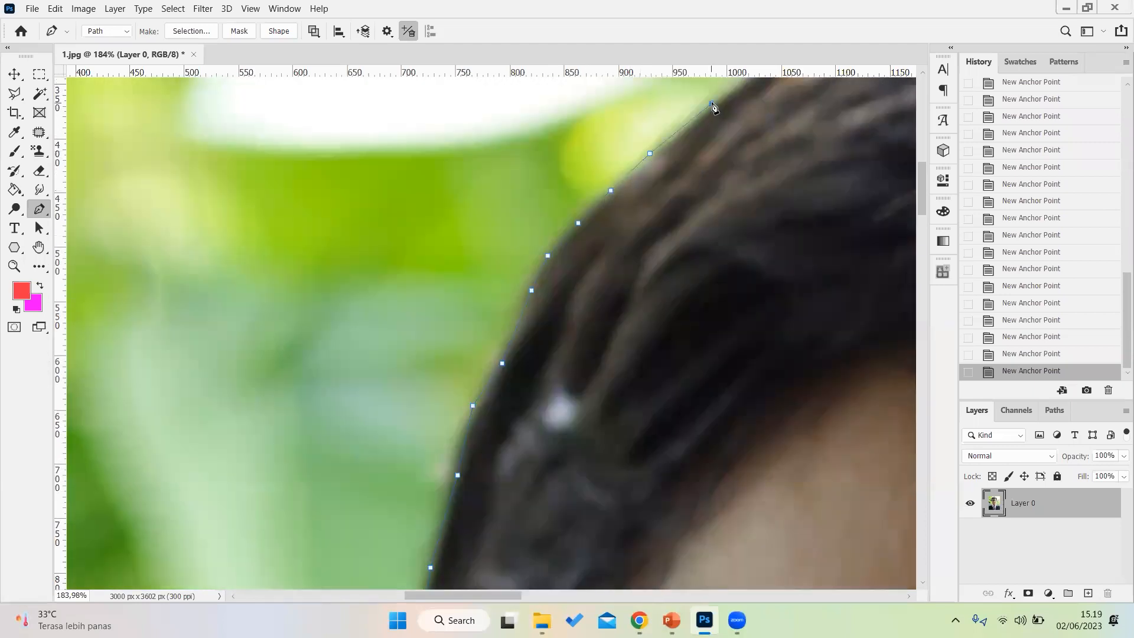
click(712, 104)
Extend the path across the rising left part of the top hairline toward the middle of the head.
scroll(700, 187, up, 4)
scroll(686, 205, right, 5)
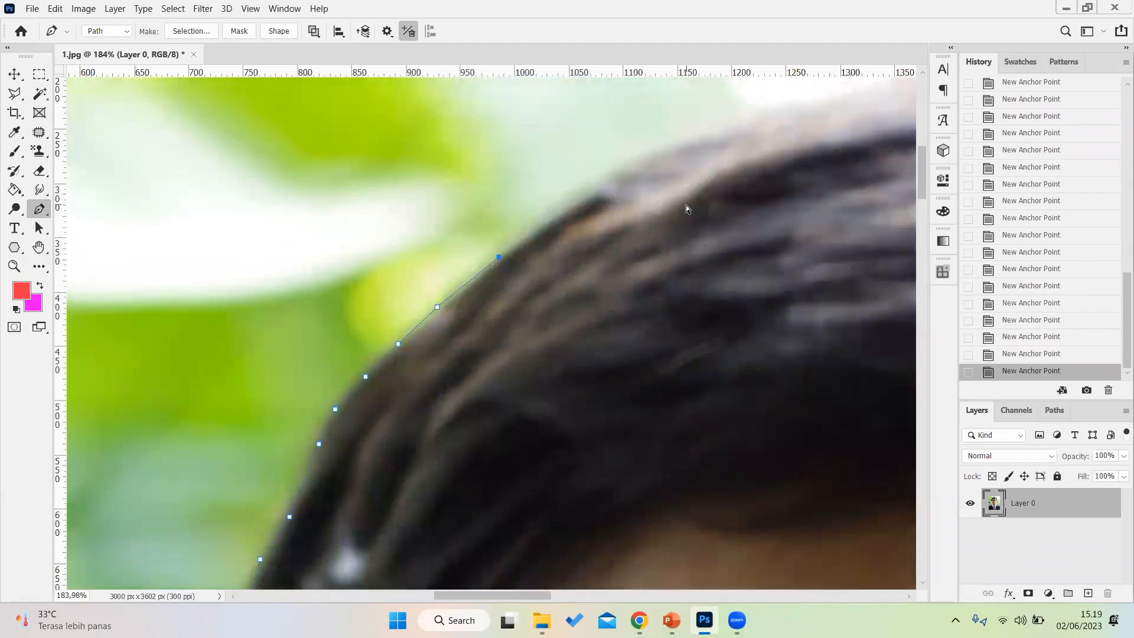
scroll(686, 205, right, 4)
scroll(587, 250, up, 2)
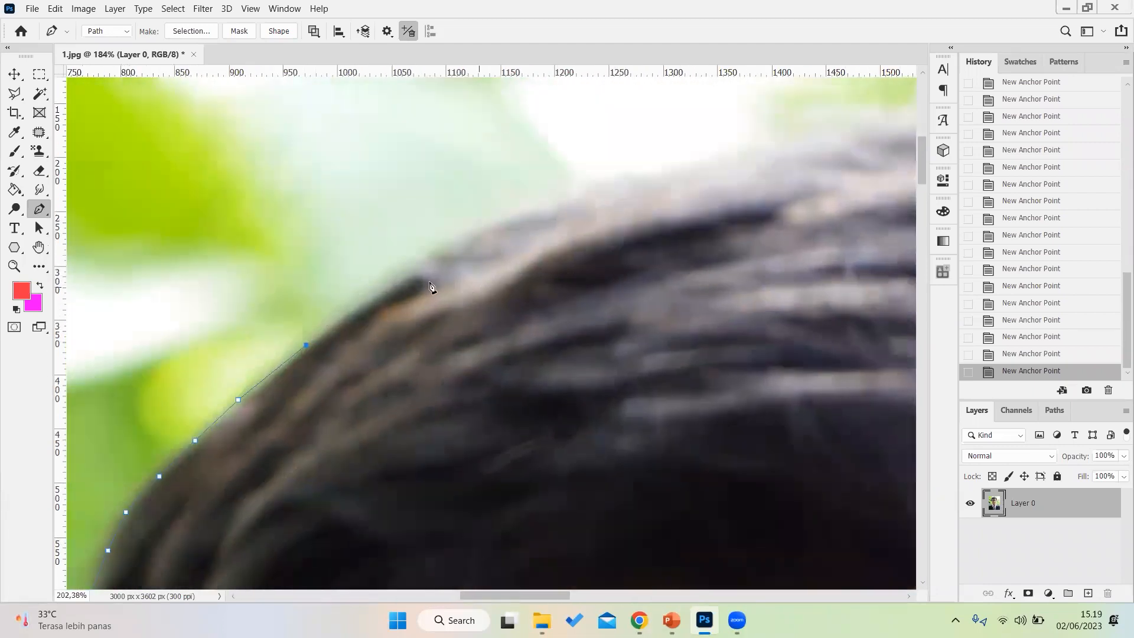
click(406, 284)
click(470, 242)
click(555, 207)
click(637, 183)
click(757, 161)
click(836, 152)
Trace the path over the highest part of the hair at the crown to where the outline starts descending.
scroll(836, 155, right, 5)
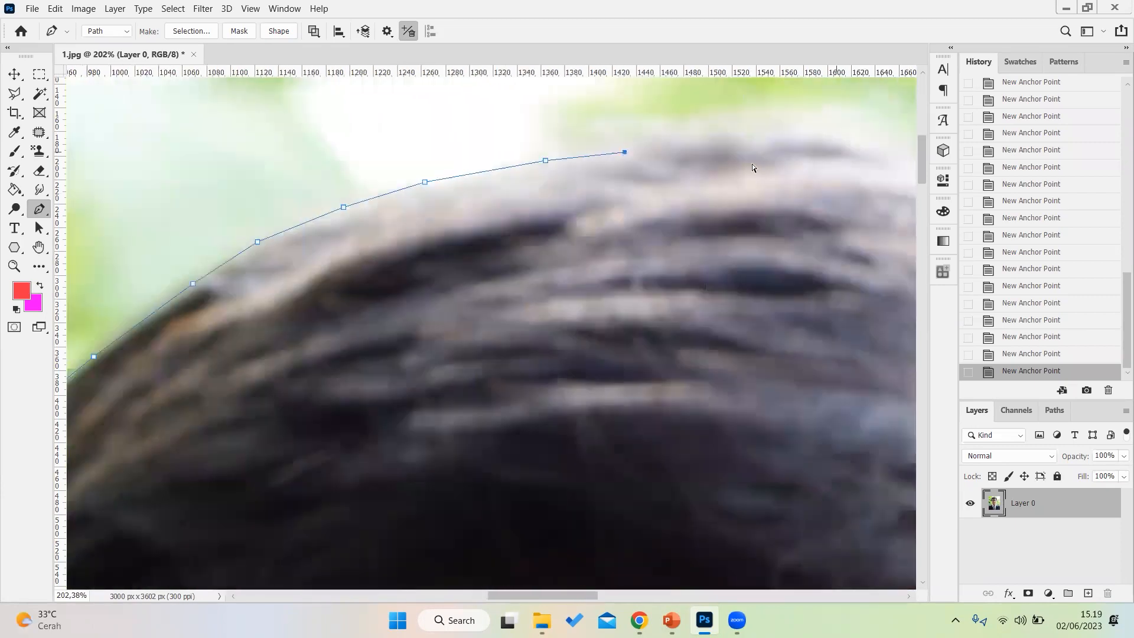
scroll(653, 194, down, 3)
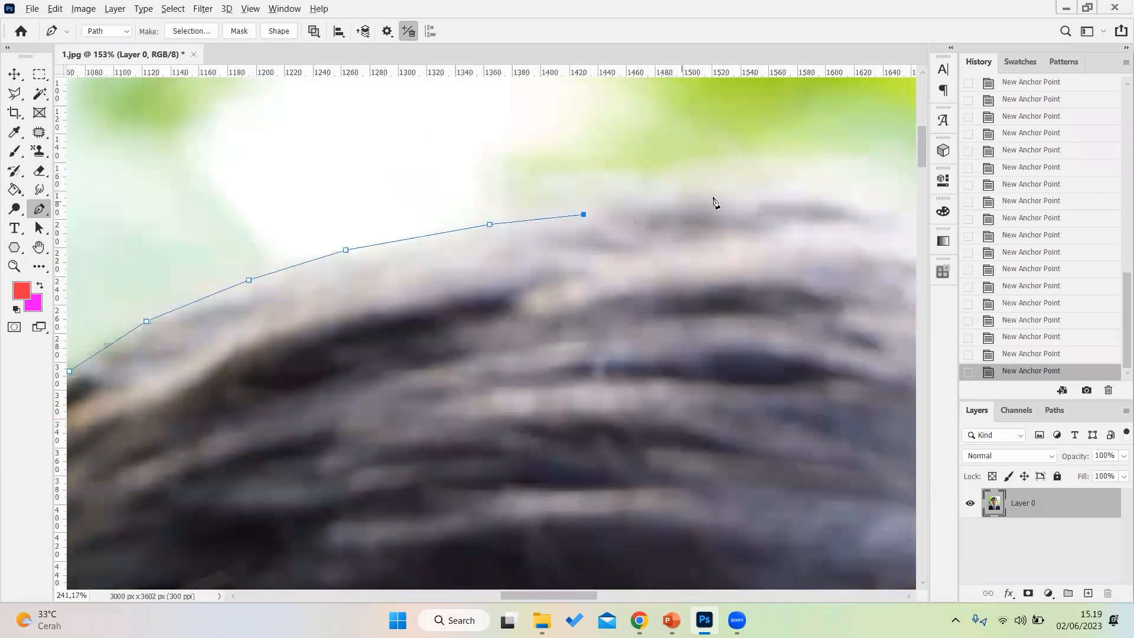
click(687, 196)
scroll(792, 201, up, 3)
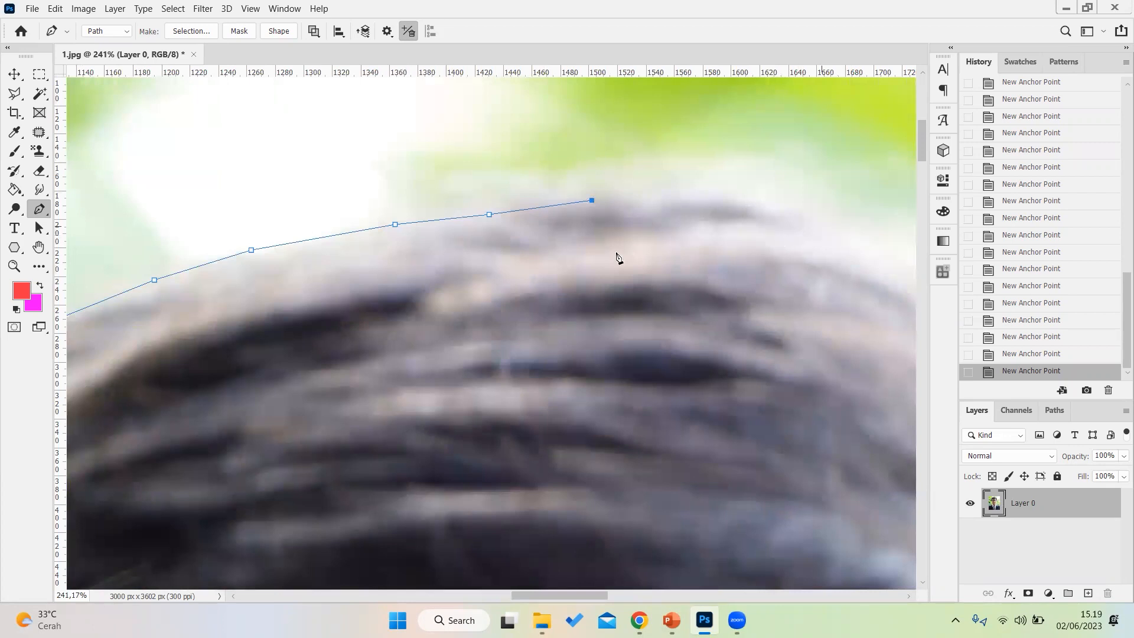
scroll(617, 260, up, 2)
scroll(632, 283, up, 1)
click(630, 291)
click(723, 293)
click(773, 305)
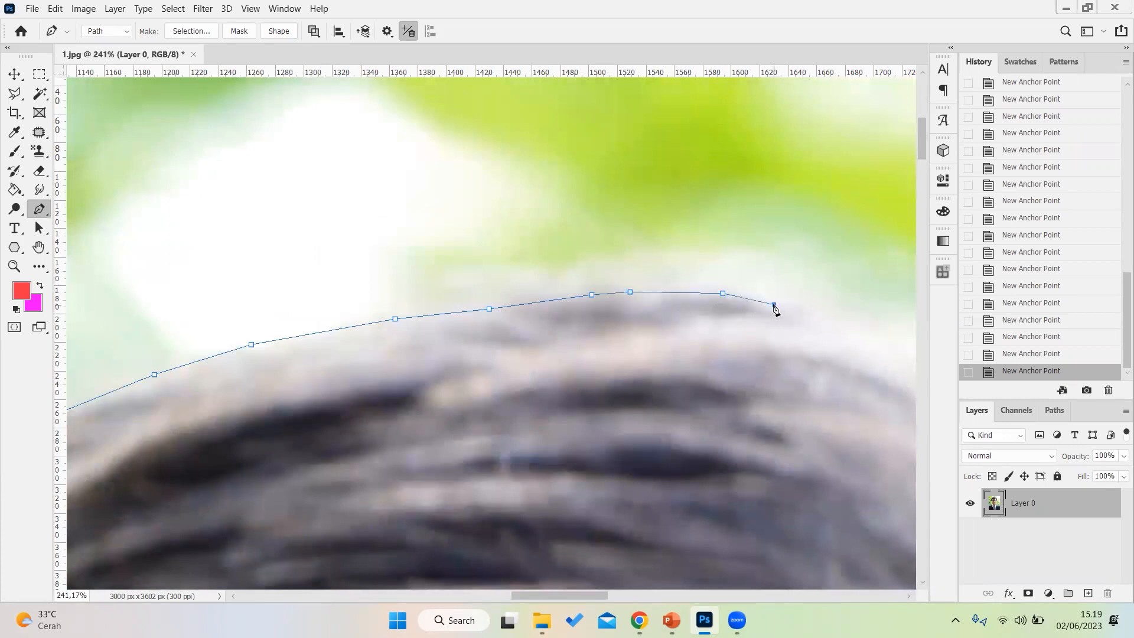
Continue the path from the crown down the blurred hair edge into the notch where the hair parts.
scroll(773, 304, right, 3)
scroll(773, 307, right, 3)
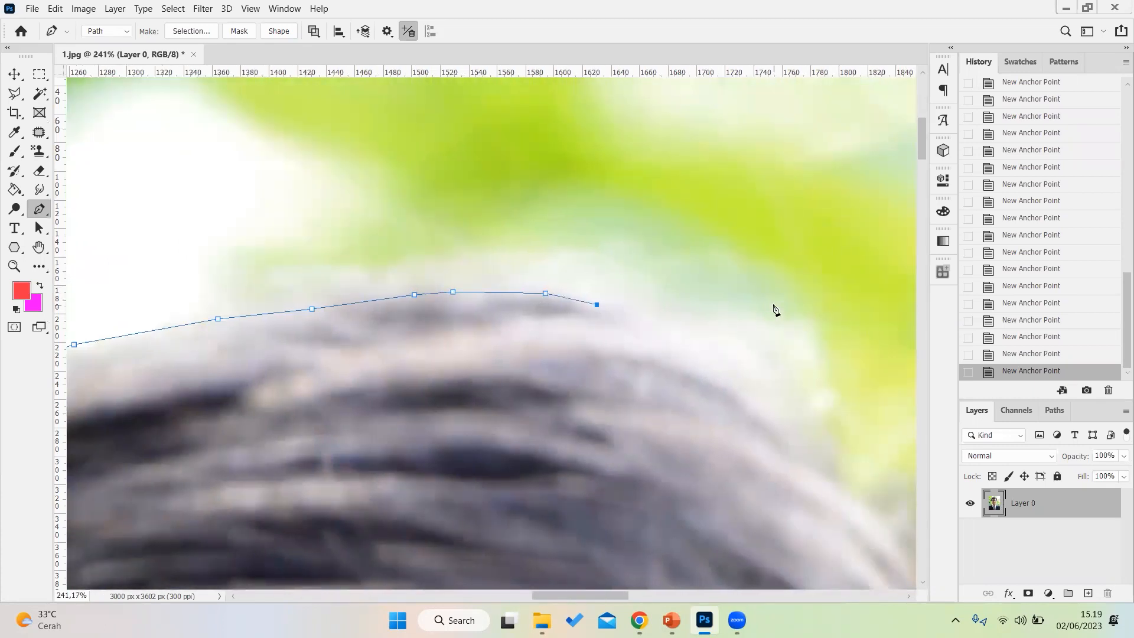
scroll(773, 305, right, 3)
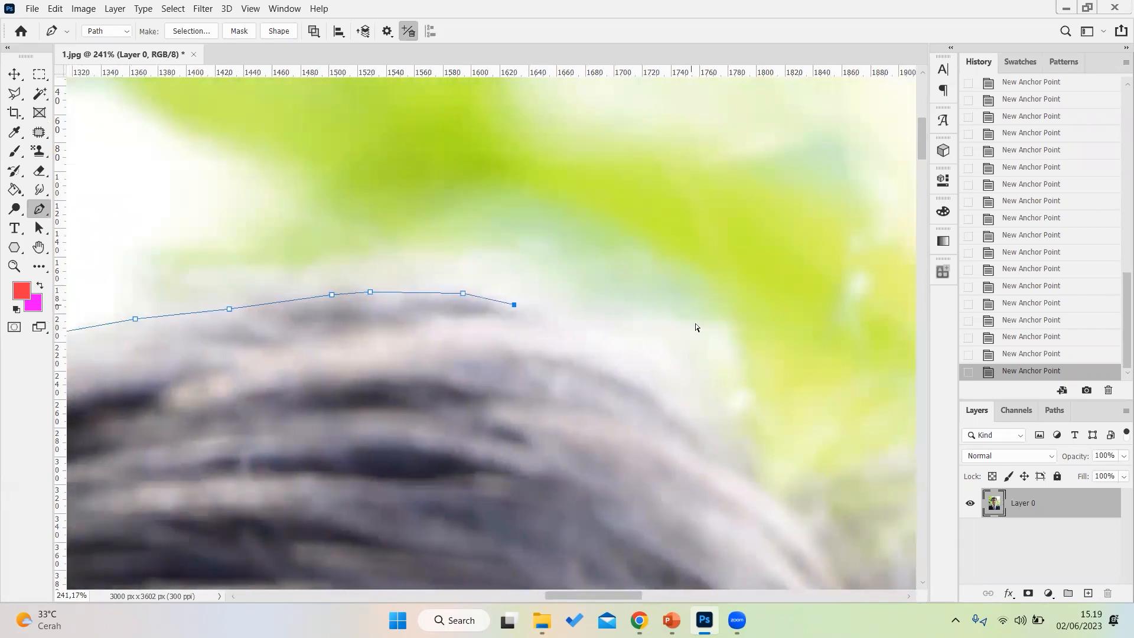
scroll(696, 324, right, 3)
scroll(573, 331, down, 3)
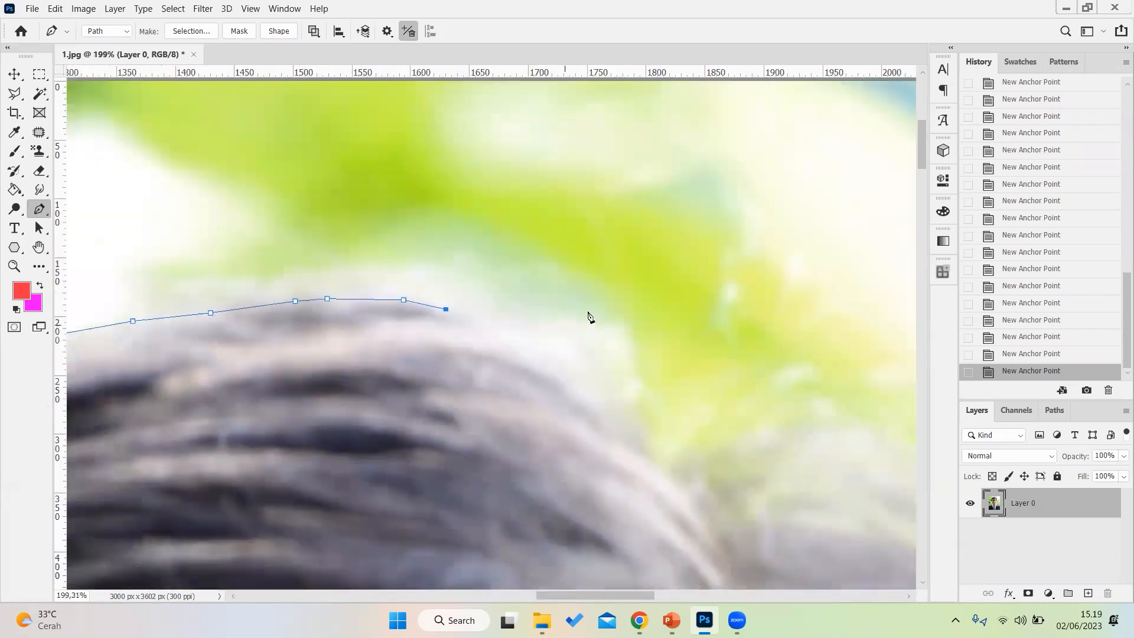
click(567, 319)
click(603, 334)
click(616, 356)
click(618, 382)
click(631, 402)
Trace the path out of the notch and over the top of the adjoining tuft of hair.
click(683, 375)
click(725, 373)
click(778, 390)
Extend the path from the tuft down the sloping upper-right outline of the hair.
scroll(778, 389, right, 5)
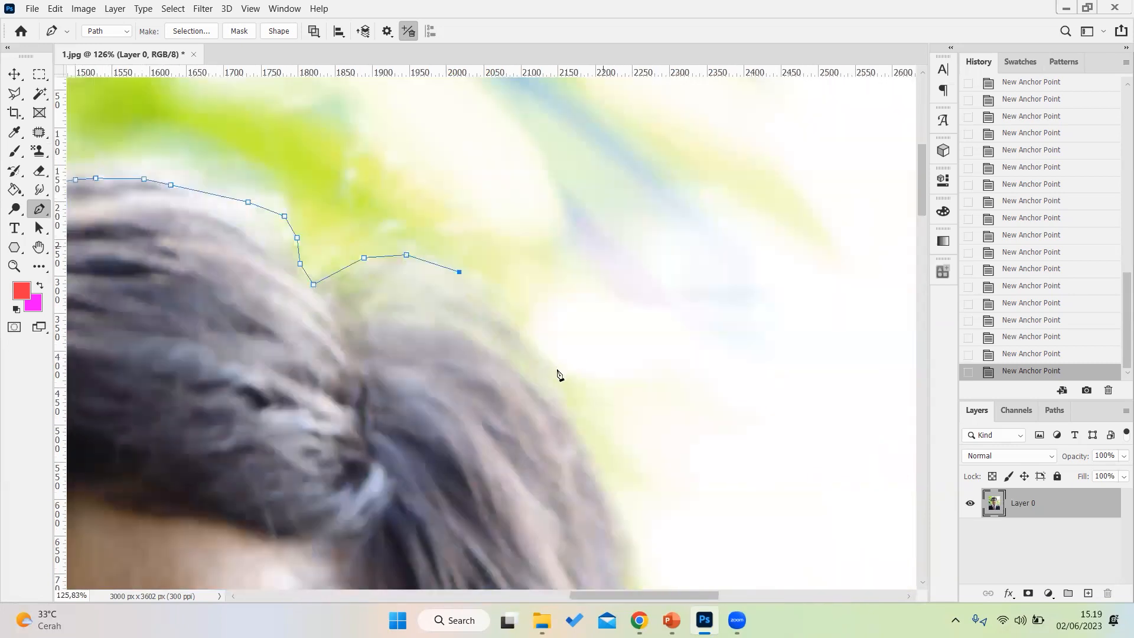
scroll(558, 373, down, 3)
click(519, 244)
click(542, 293)
click(565, 350)
click(591, 400)
click(613, 447)
Continue the path down the steep right side of the hair to about forehead level.
scroll(614, 452, down, 8)
click(626, 302)
click(630, 357)
click(645, 407)
click(643, 459)
Trace the path further down the right hair edge, following its slight bulge above the glasses.
scroll(637, 502, right, 7)
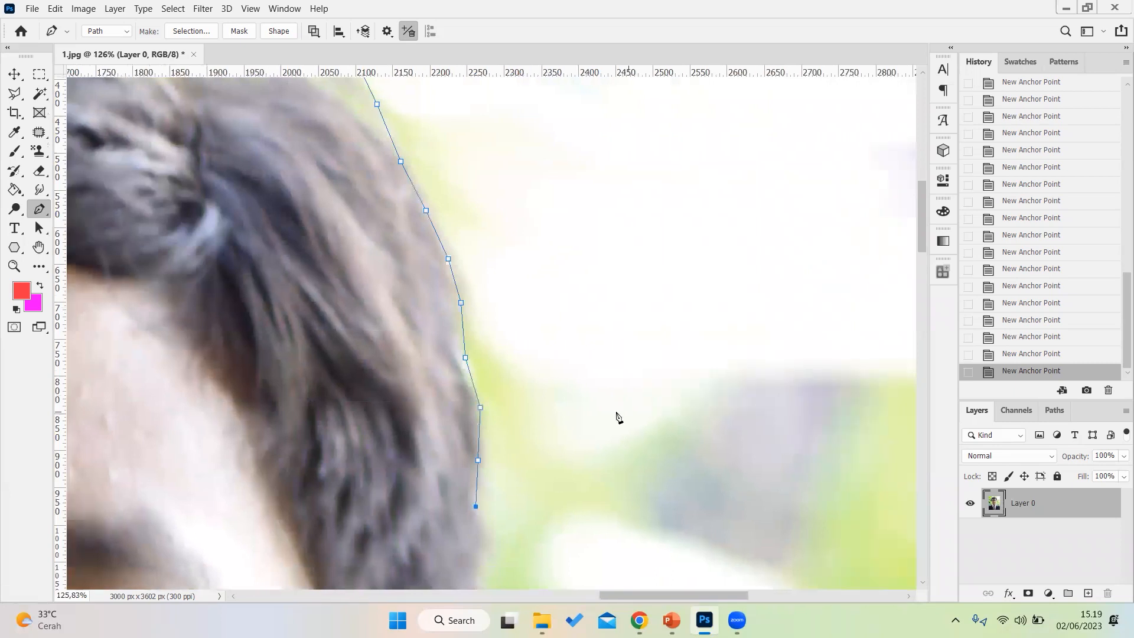
scroll(615, 418, down, 8)
scroll(509, 399, up, 4)
click(460, 325)
click(448, 368)
click(439, 443)
Extend the path down the right sideburn's outer edge and inward to the upper part of the ear.
scroll(438, 444, down, 3)
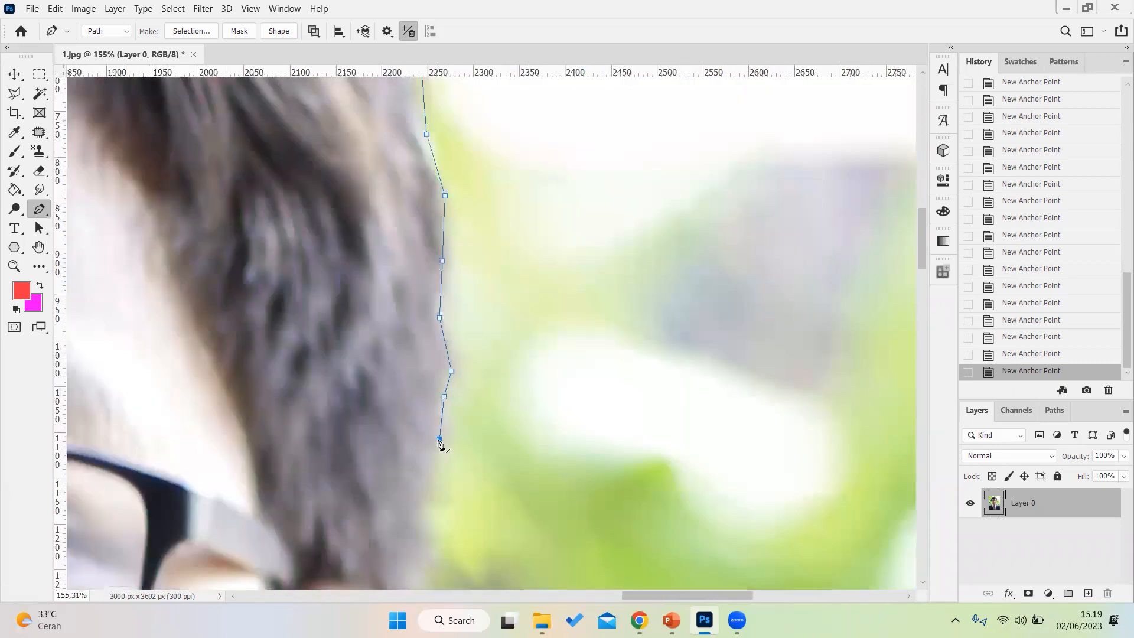
click(434, 418)
click(425, 460)
click(406, 503)
click(390, 534)
Trace the path down the outer edge of the right ear toward its narrowing lower half.
scroll(404, 476, down, 3)
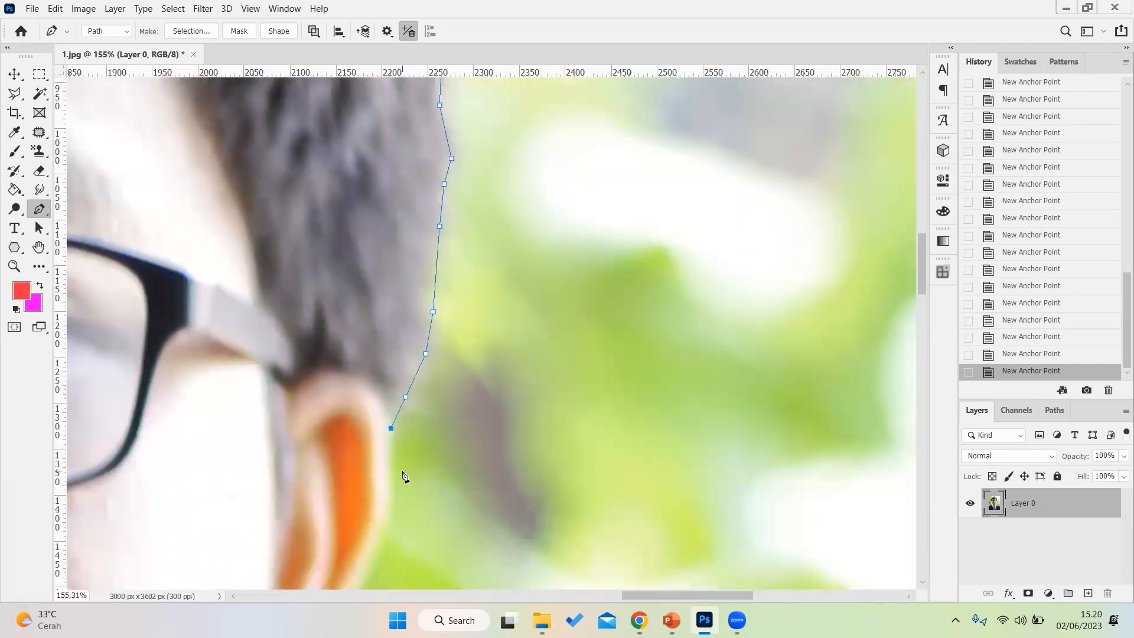
scroll(405, 469, down, 5)
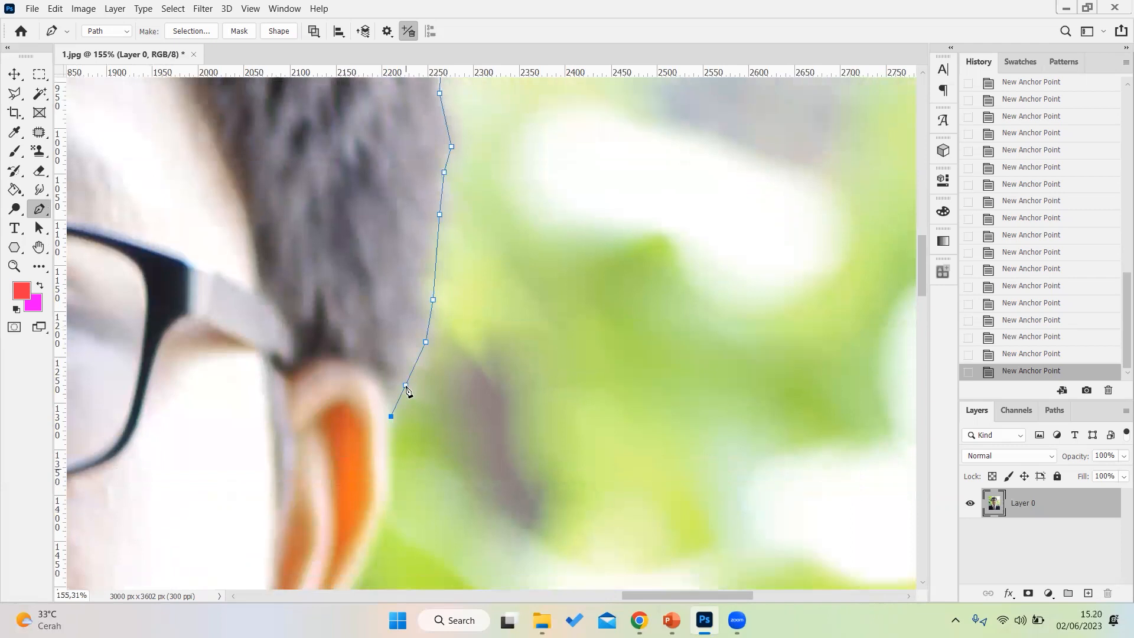
scroll(366, 363, up, 3)
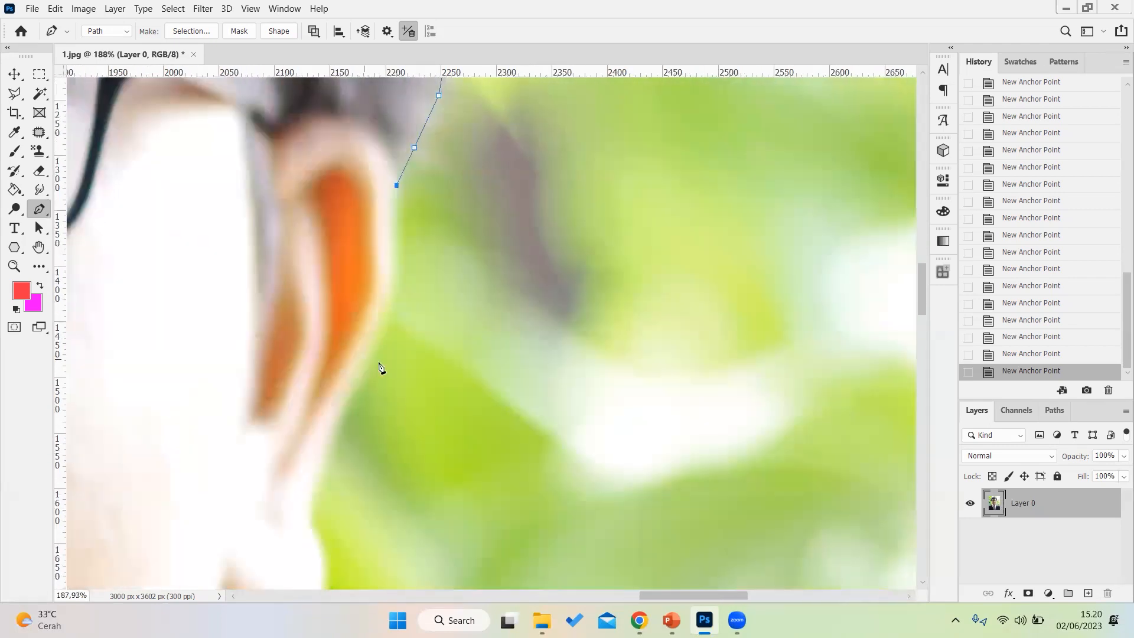
click(400, 231)
click(394, 285)
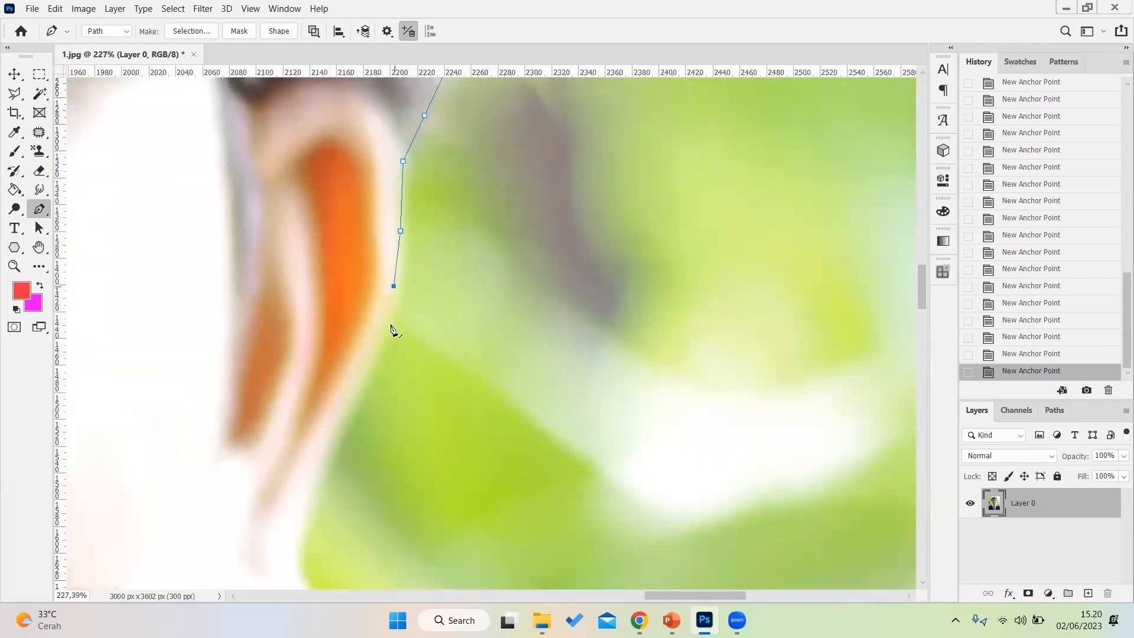
click(380, 343)
click(347, 407)
Trace the path around the right earlobe and along its underside with closely spaced anchor points.
scroll(328, 456, down, 6)
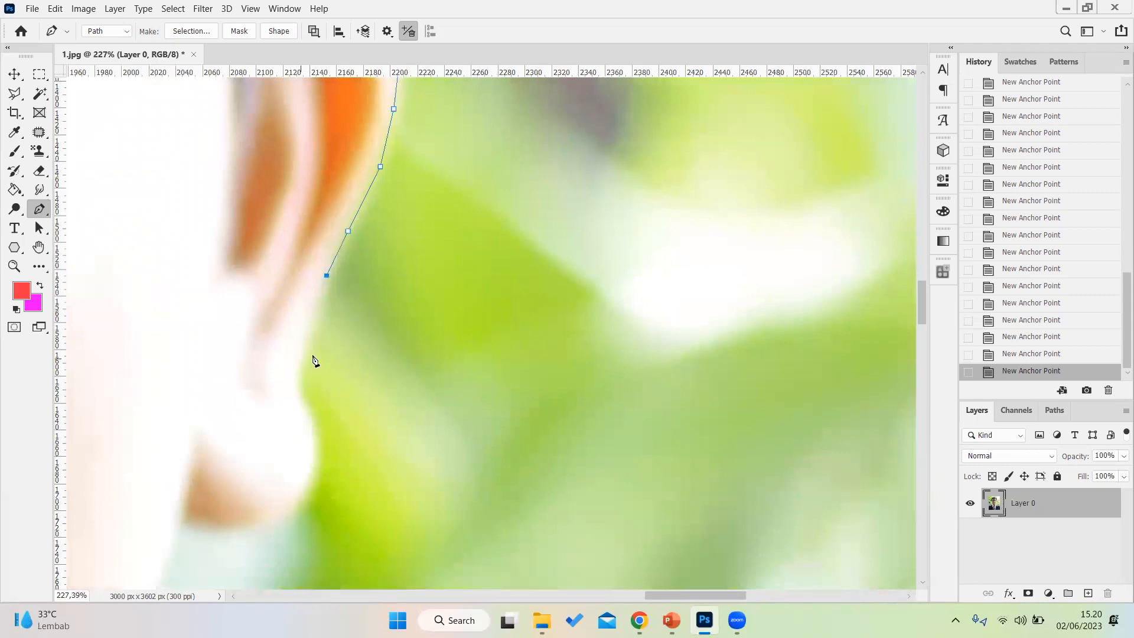
click(304, 343)
click(299, 373)
click(303, 402)
click(314, 427)
click(313, 466)
click(288, 510)
click(243, 529)
click(205, 525)
Continue the path from the earlobe's base down the jawline and neck to the top of the white shirt collar.
scroll(181, 515, down, 6)
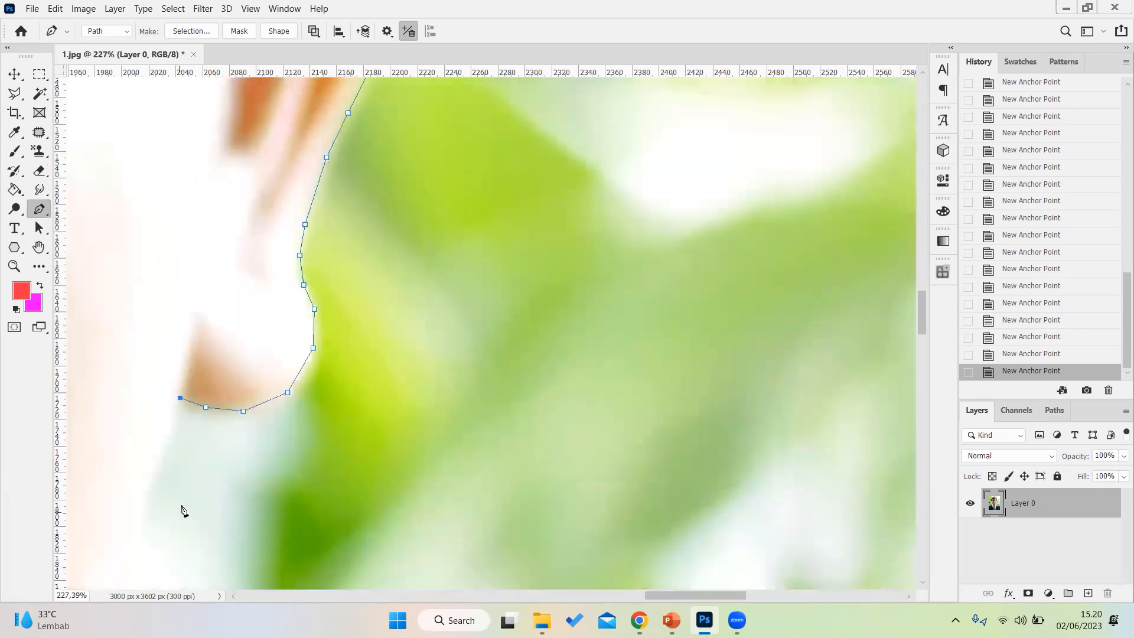
scroll(217, 380, right, 3)
scroll(218, 378, left, 2)
scroll(218, 378, down, 5)
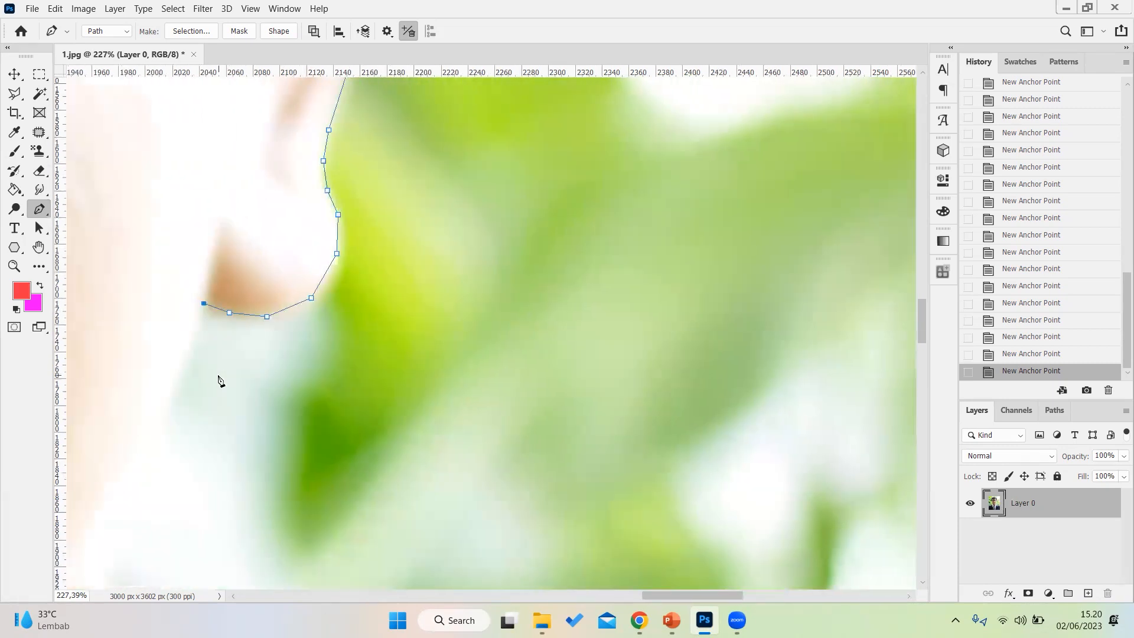
scroll(189, 376, up, 4)
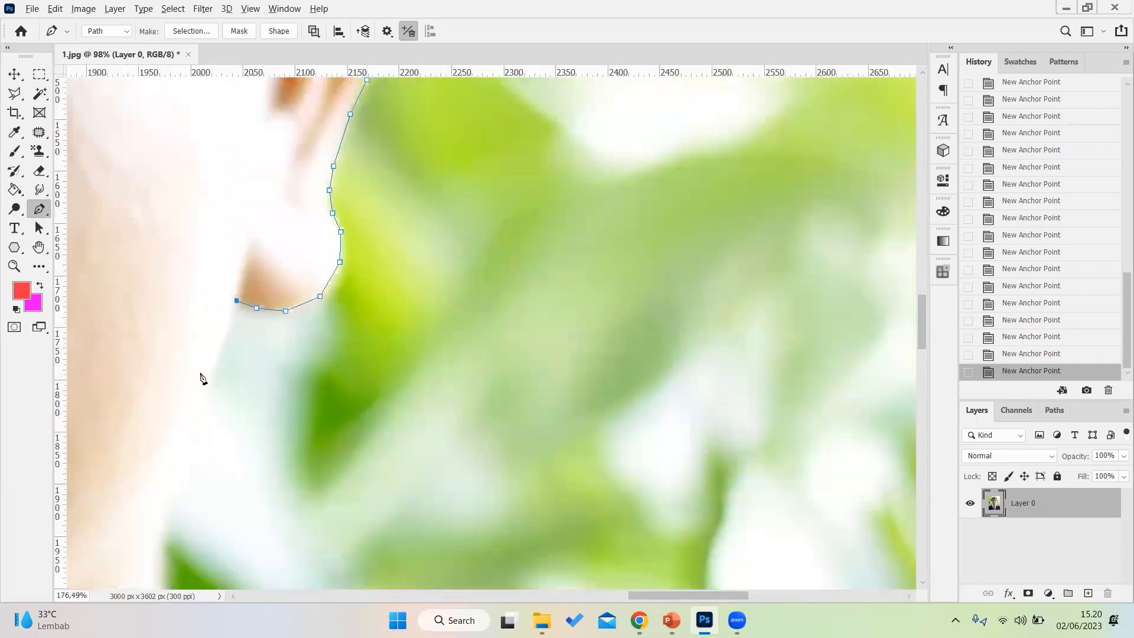
click(214, 375)
click(187, 450)
scroll(187, 451, down, 3)
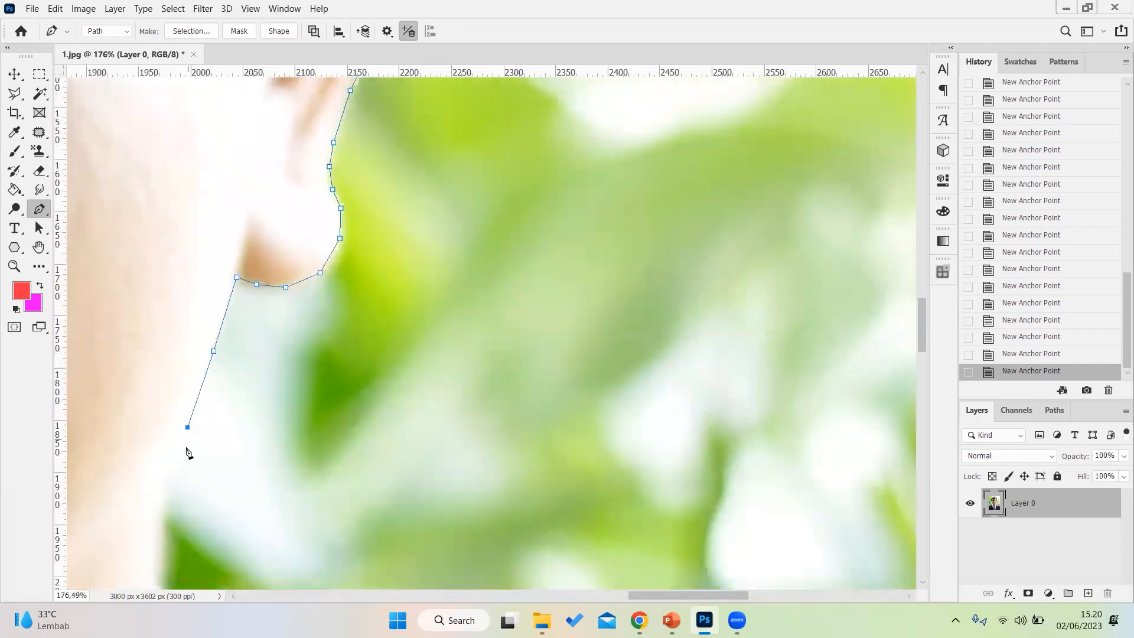
click(167, 422)
click(162, 473)
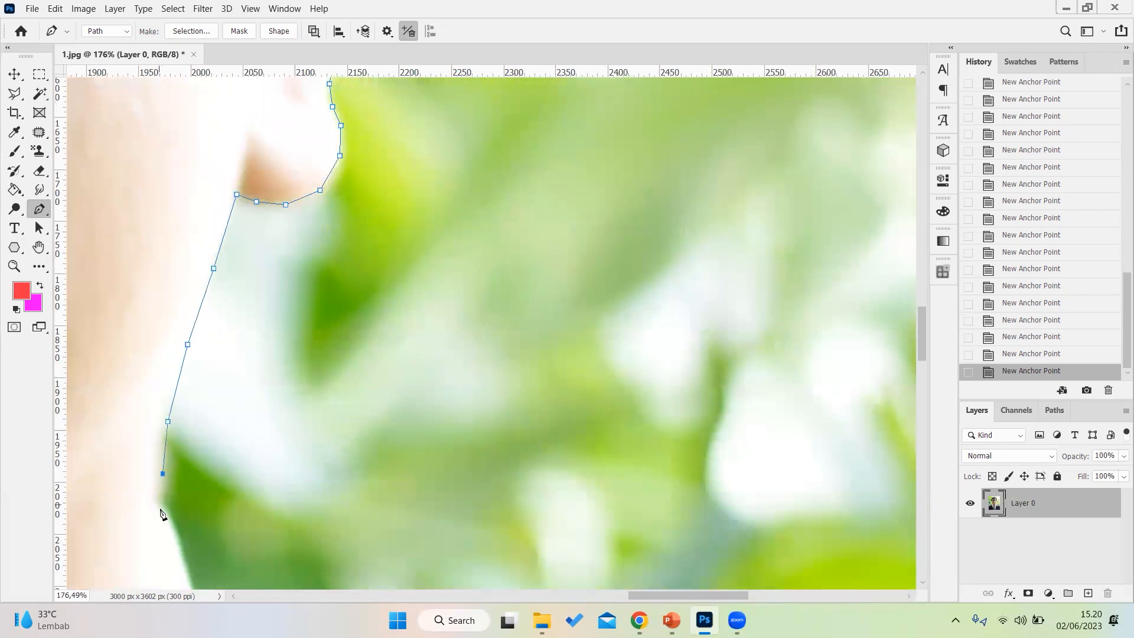
click(163, 506)
scroll(171, 449, down, 6)
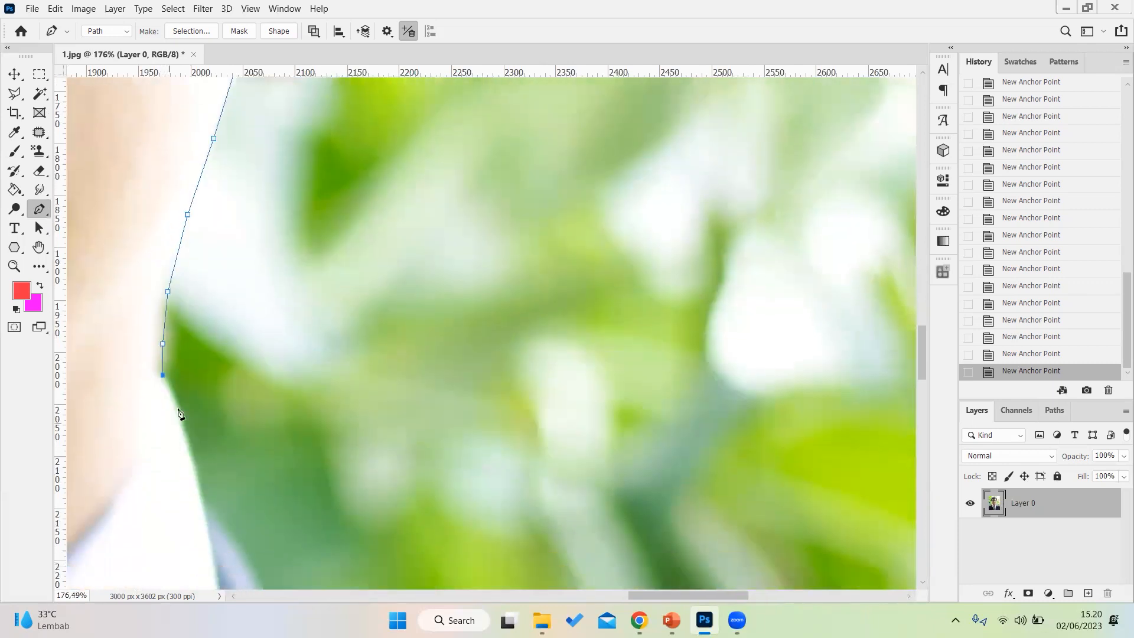
Continue the path down the white shirt collar's right edge and onto the top of the dark jacket collar.
click(190, 365)
click(202, 417)
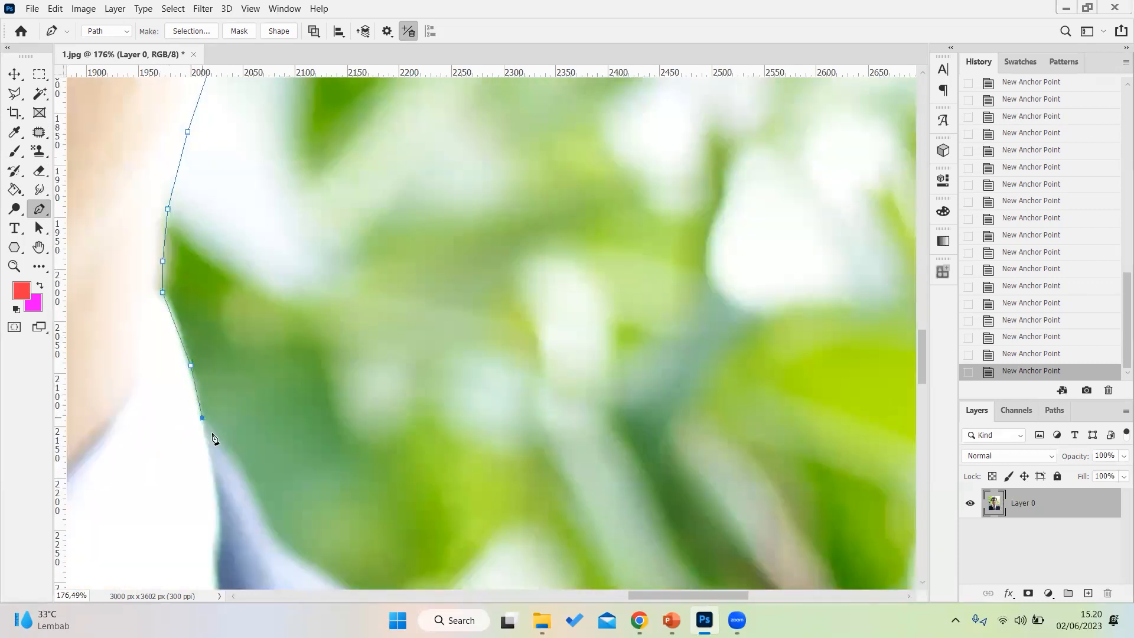
click(230, 454)
click(253, 489)
scroll(324, 405, down, 1)
scroll(319, 401, down, 3)
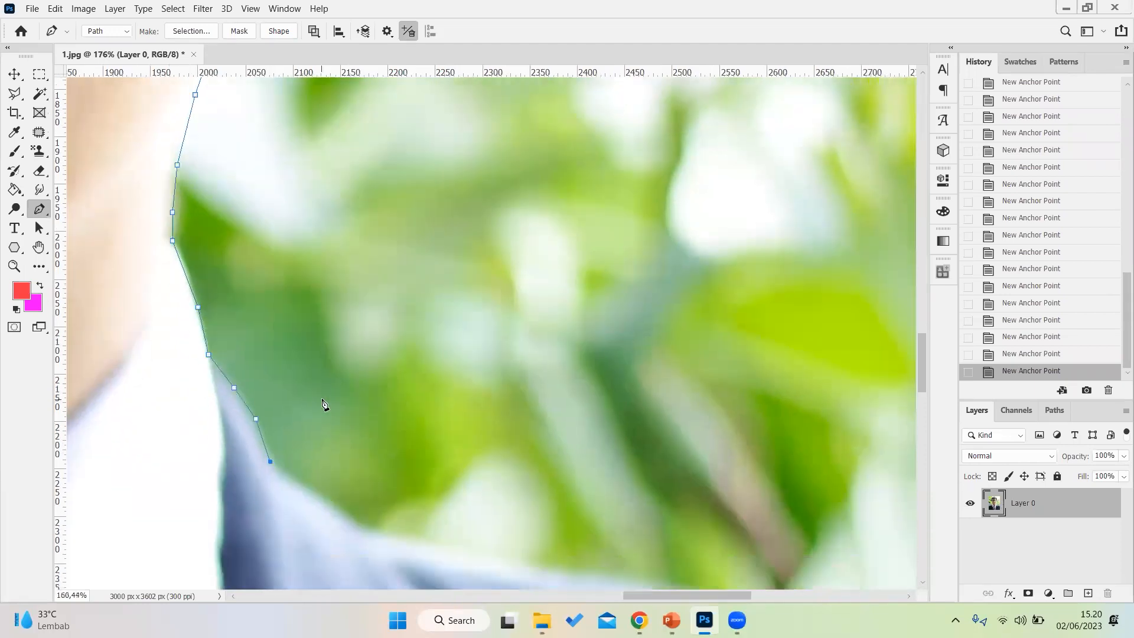
Trace the path from the jacket collar outward along the upper edge of the right shoulder.
scroll(304, 388, right, 2)
click(257, 370)
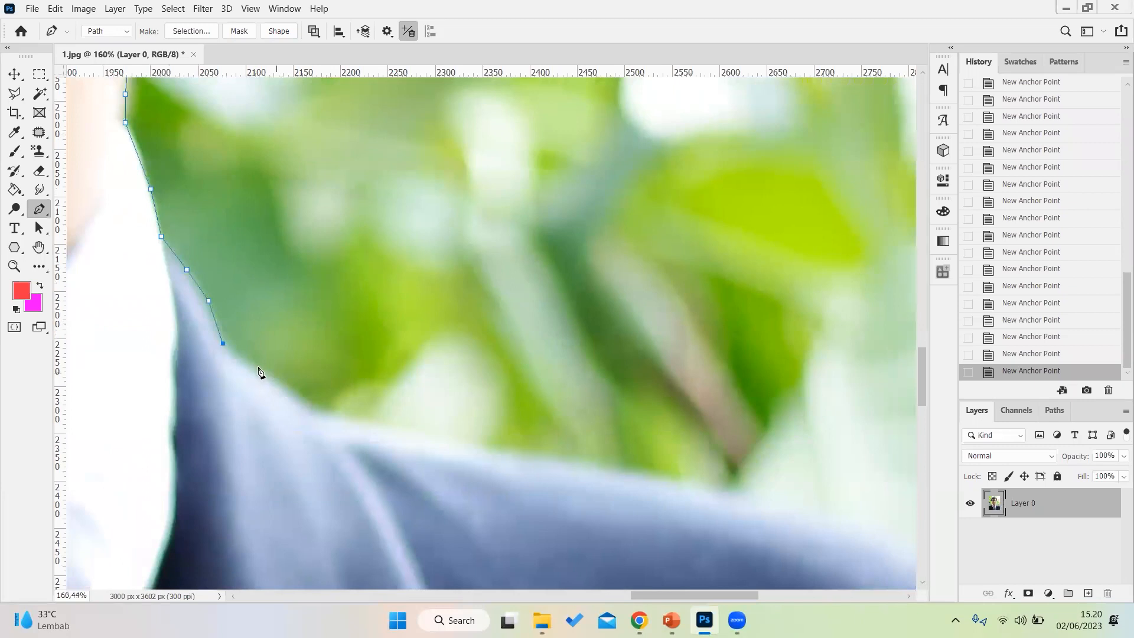
click(310, 408)
click(370, 428)
click(466, 445)
click(615, 478)
click(788, 510)
scroll(780, 506, right, 10)
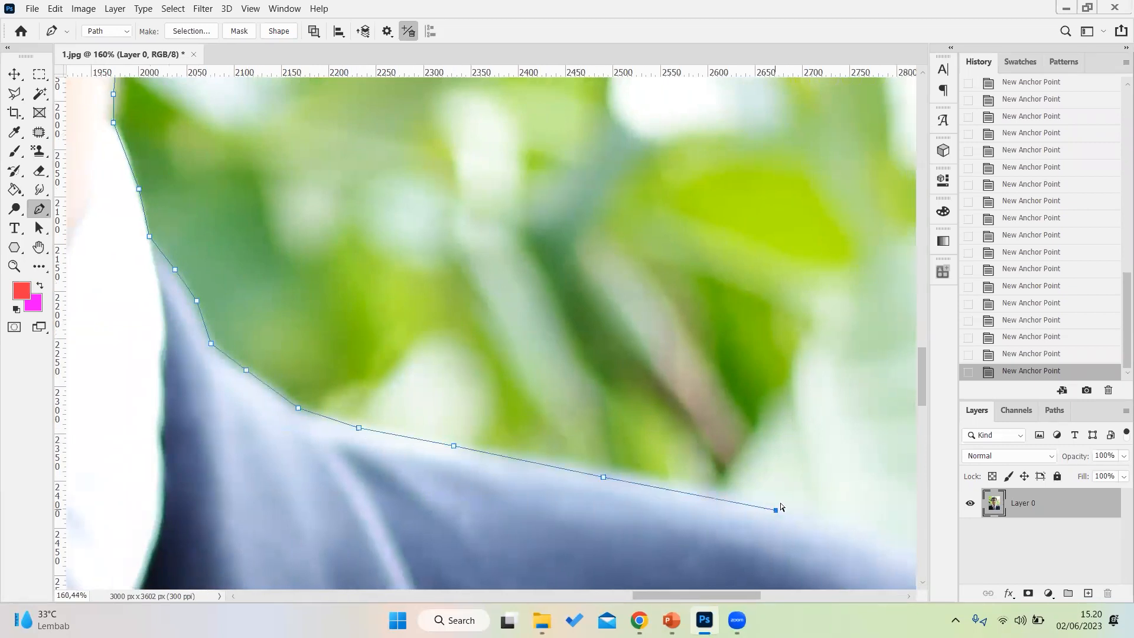
Finish tracing the sloping right shoulder out to the photo's right edge with closely fitted anchor points.
scroll(682, 470, down, 3)
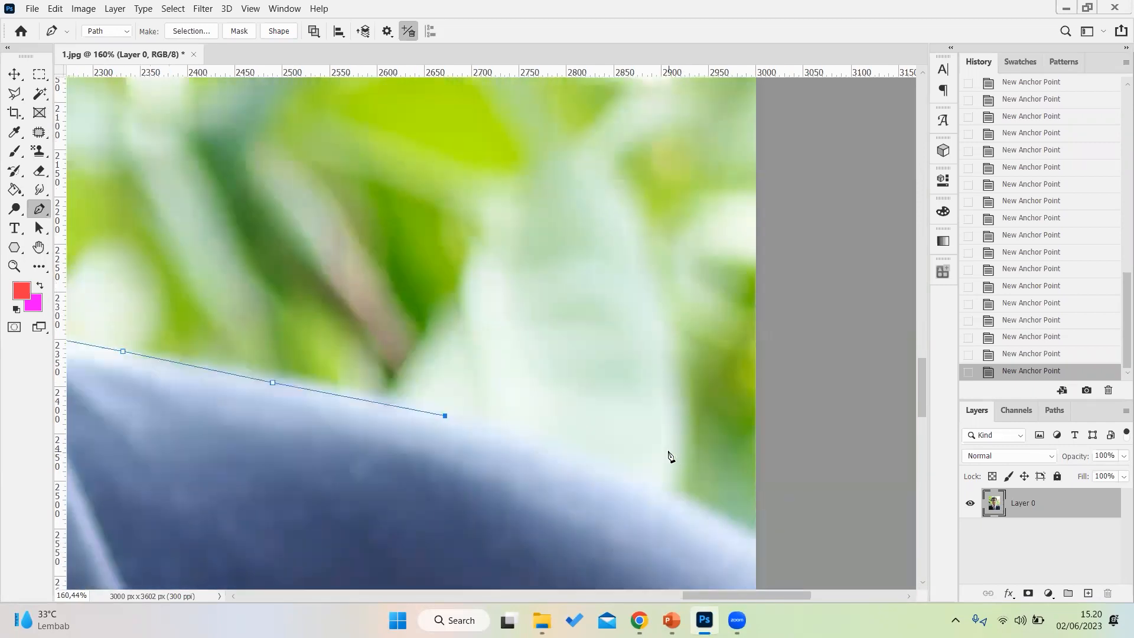
scroll(518, 438, up, 3)
click(543, 425)
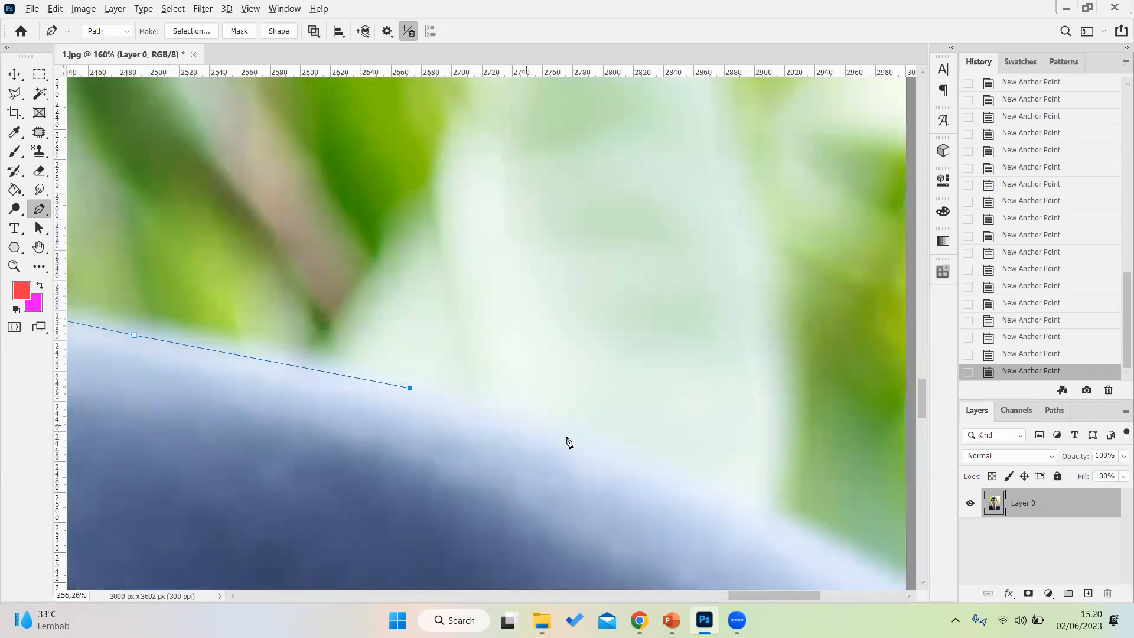
click(692, 481)
click(834, 539)
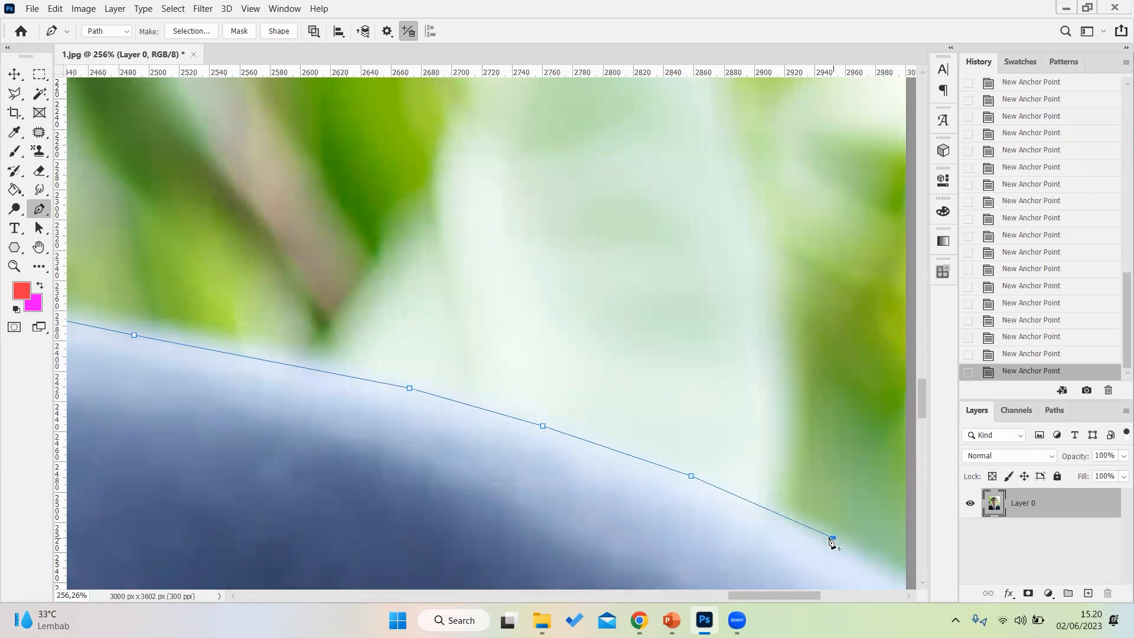
scroll(833, 540, down, 3)
click(871, 551)
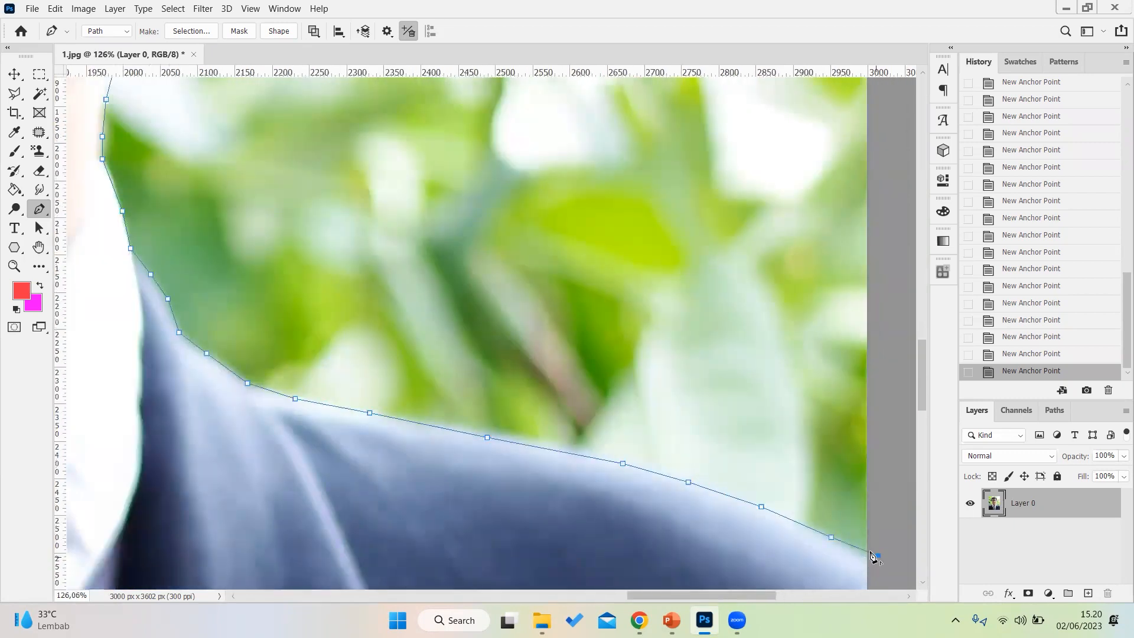
scroll(871, 549, down, 1)
scroll(870, 549, down, 6)
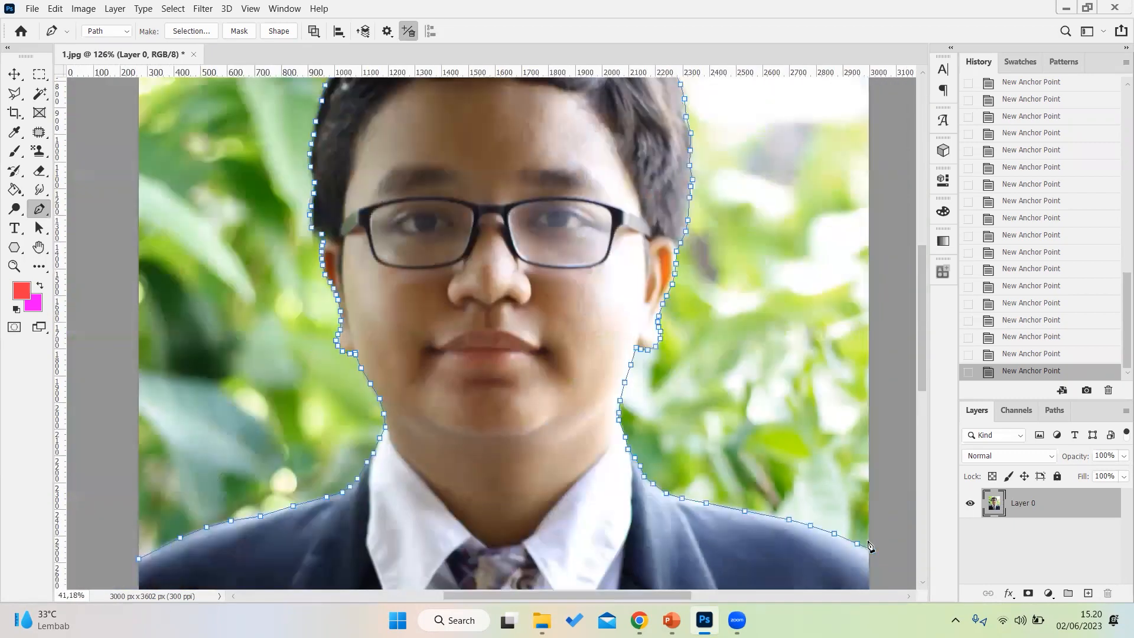
Extend the path outside the canvas, up around the photo's right side and across above its top edge.
scroll(791, 437, down, 2)
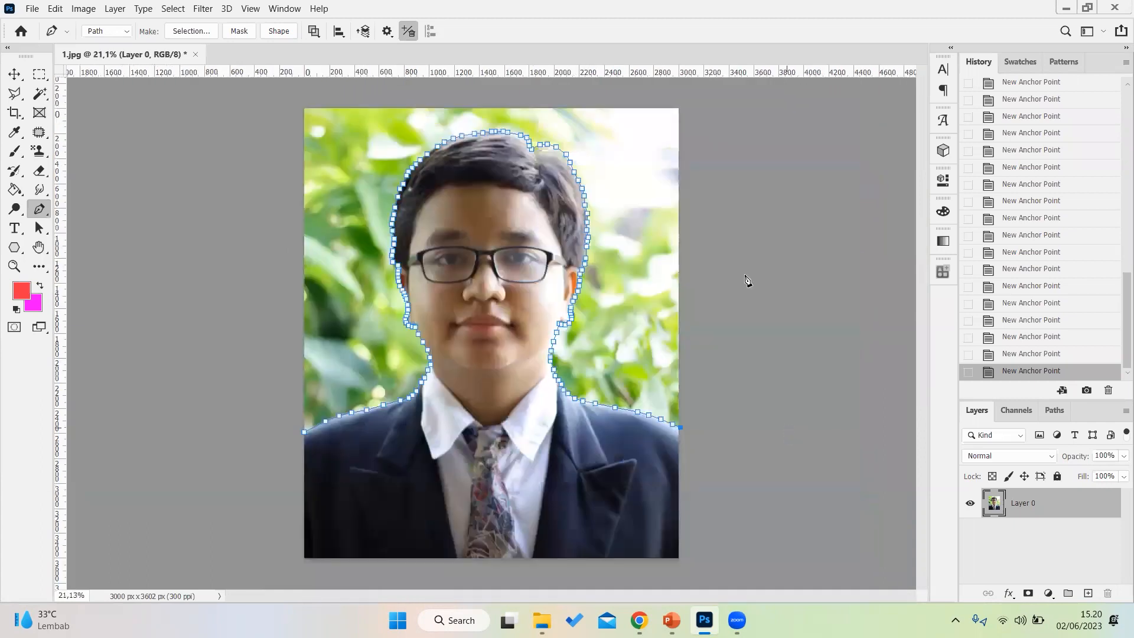
click(776, 381)
drag(804, 250, 781, 143)
click(780, 144)
click(546, 85)
click(304, 89)
Bring the path down outside the photo's left side and close it at the starting anchor on the left shoulder.
click(218, 106)
click(237, 287)
click(227, 405)
click(252, 470)
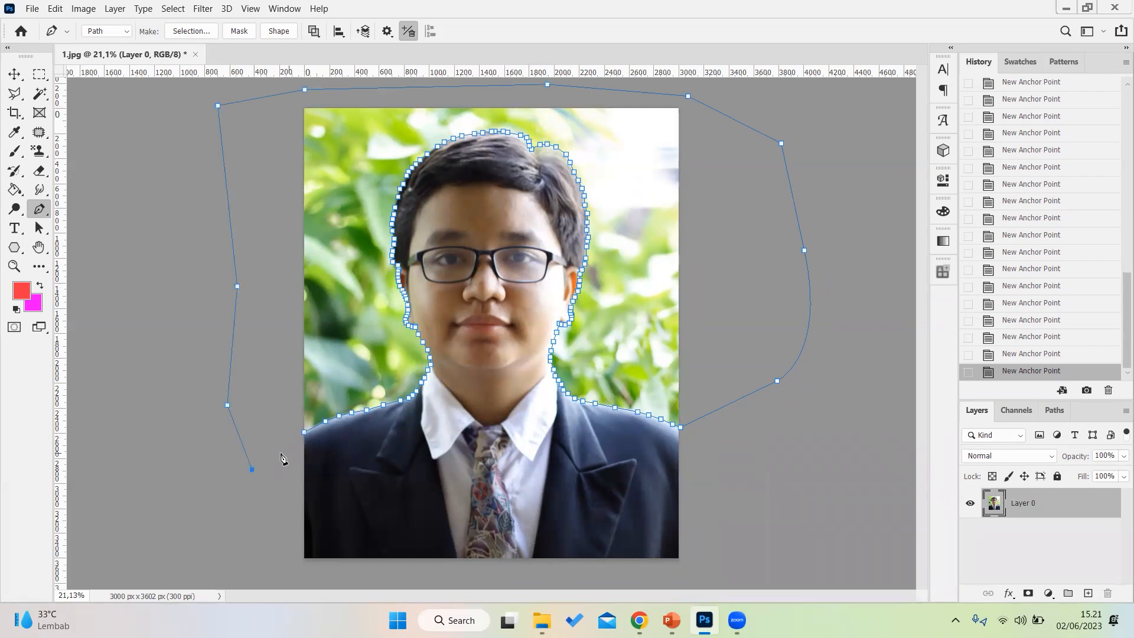
scroll(284, 460, up, 3)
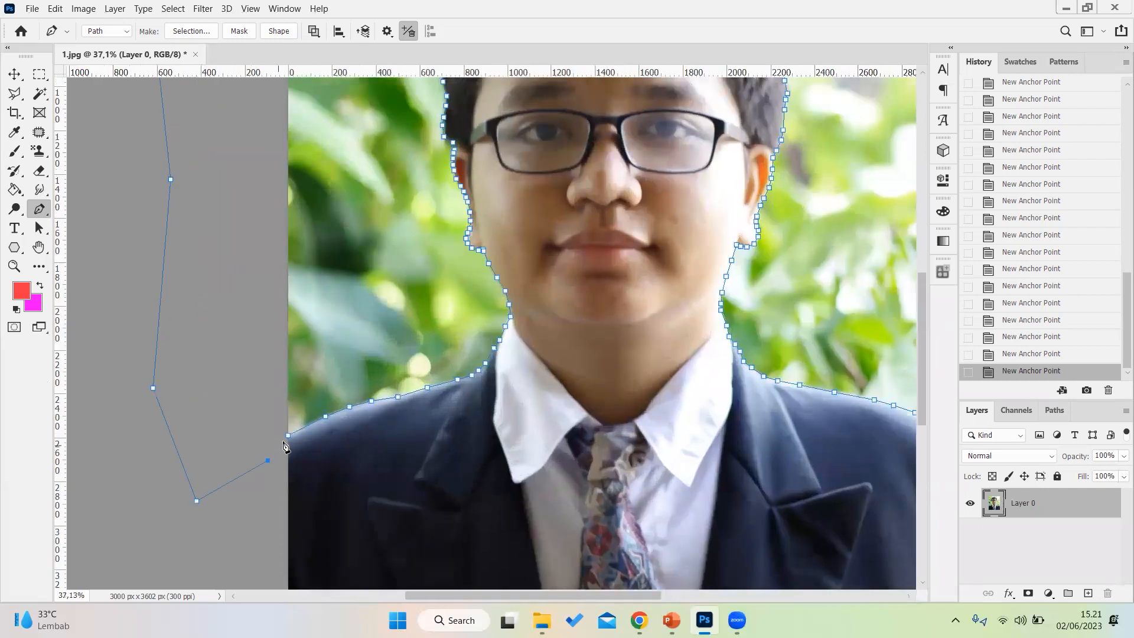
click(288, 435)
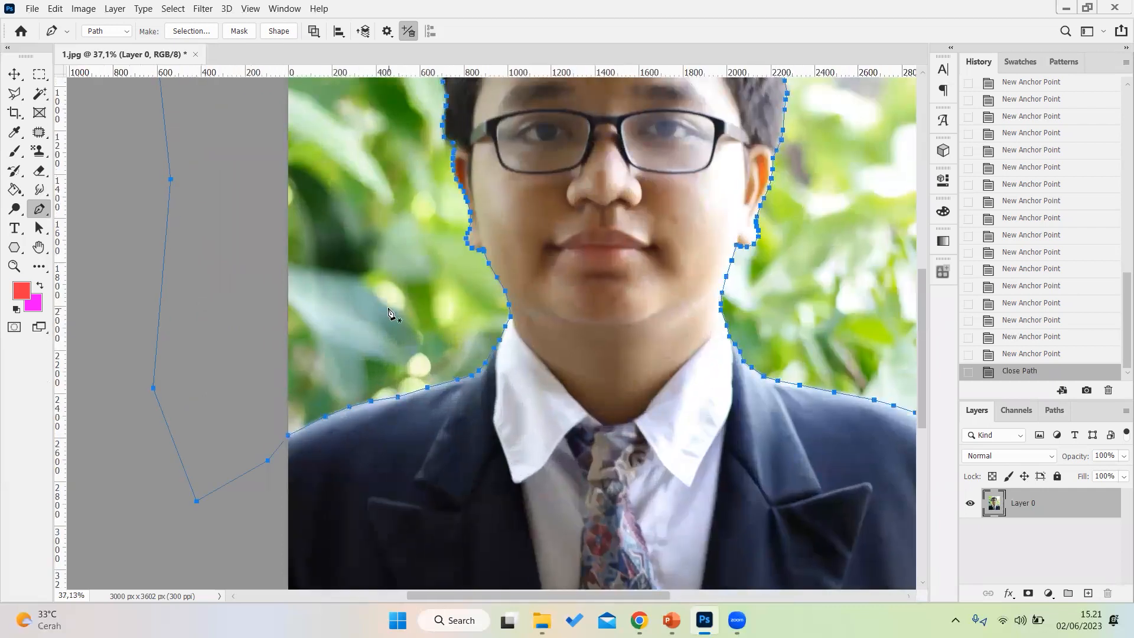
Convert the closed path into a new anti-aliased selection with a feather radius of 3 pixels.
scroll(390, 313, down, 3)
scroll(564, 186, up, 2)
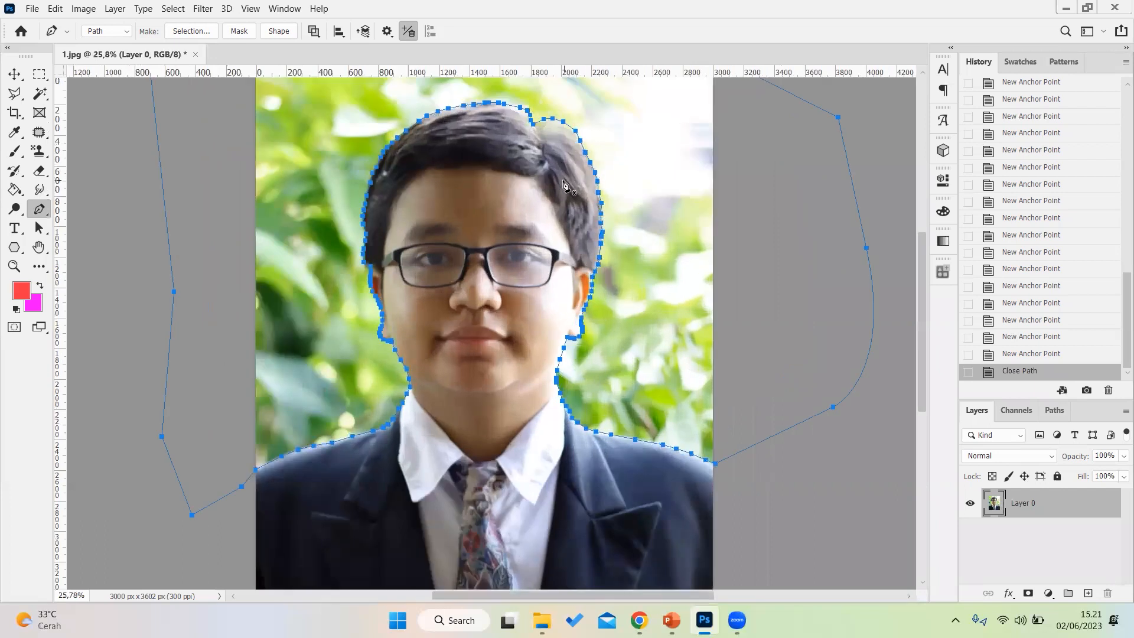
scroll(564, 186, up, 2)
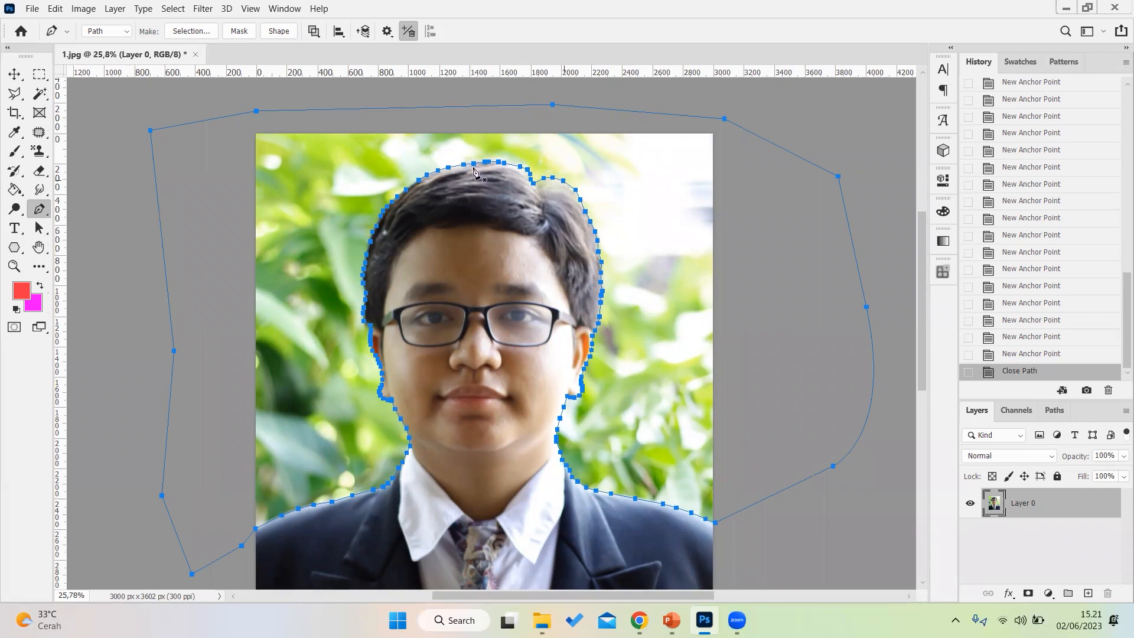
right_click(348, 194)
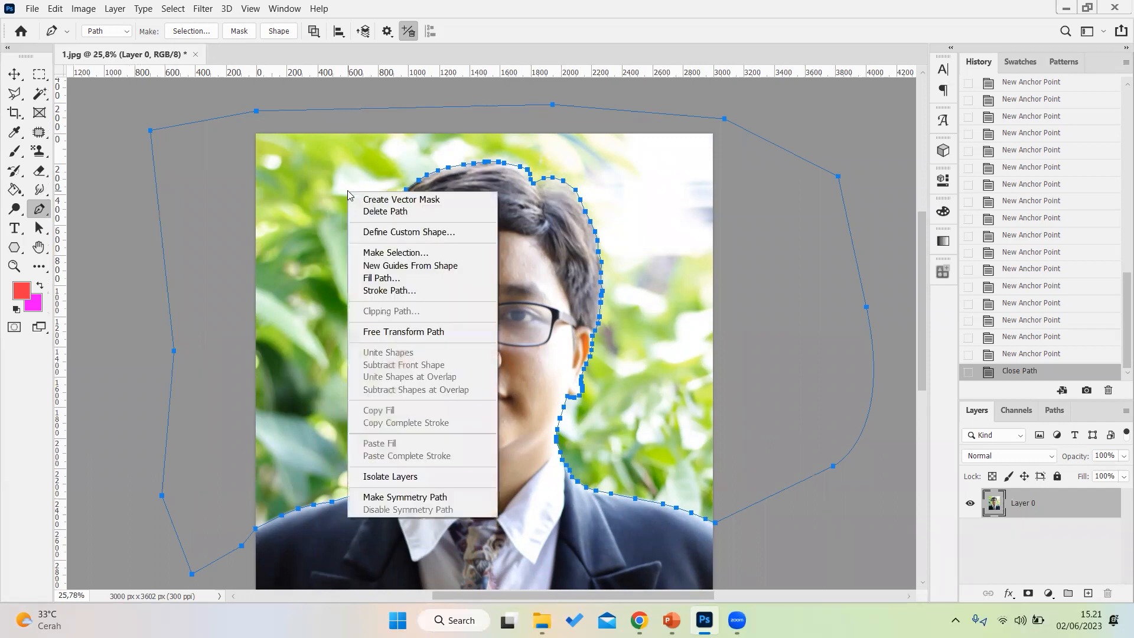
click(417, 254)
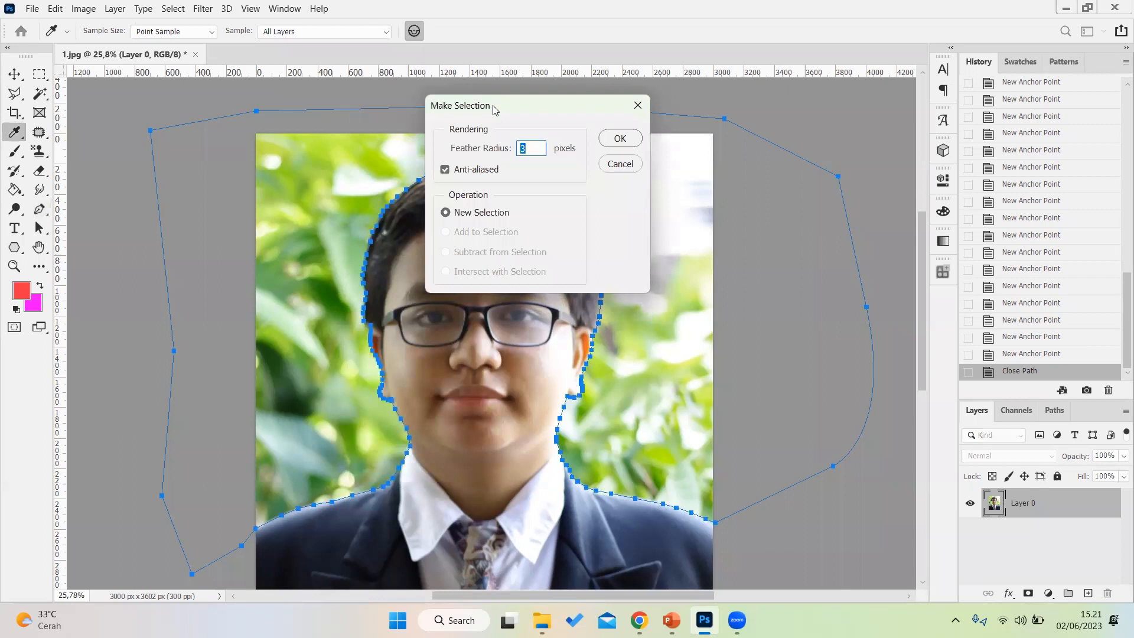
drag(675, 229, 671, 237)
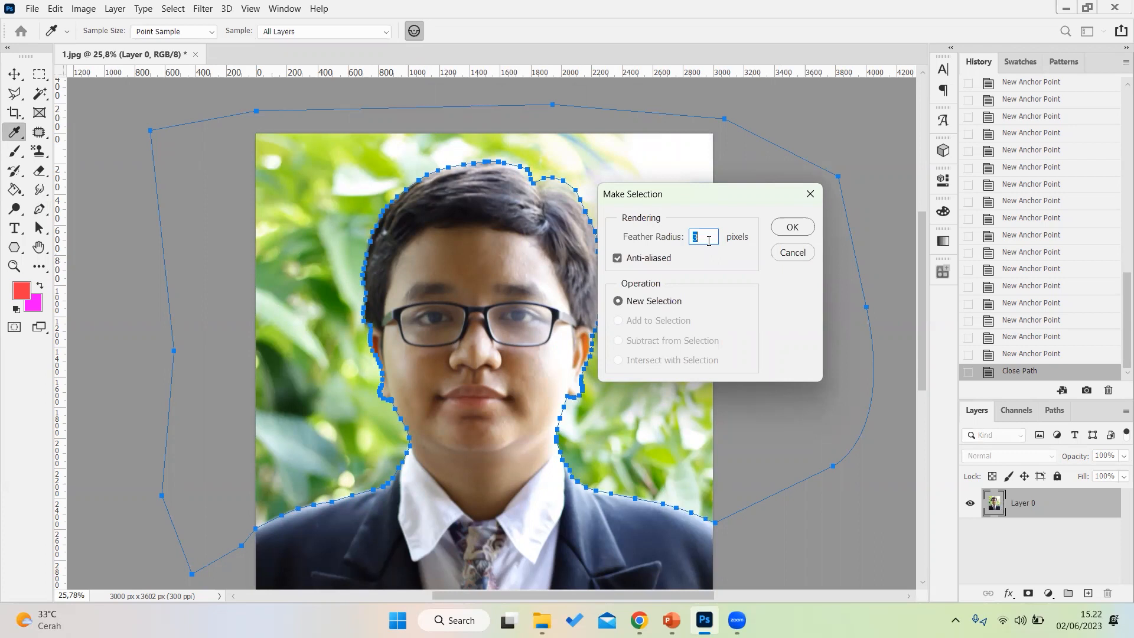
text(0)
key(BackSpace)
text(3)
click(792, 227)
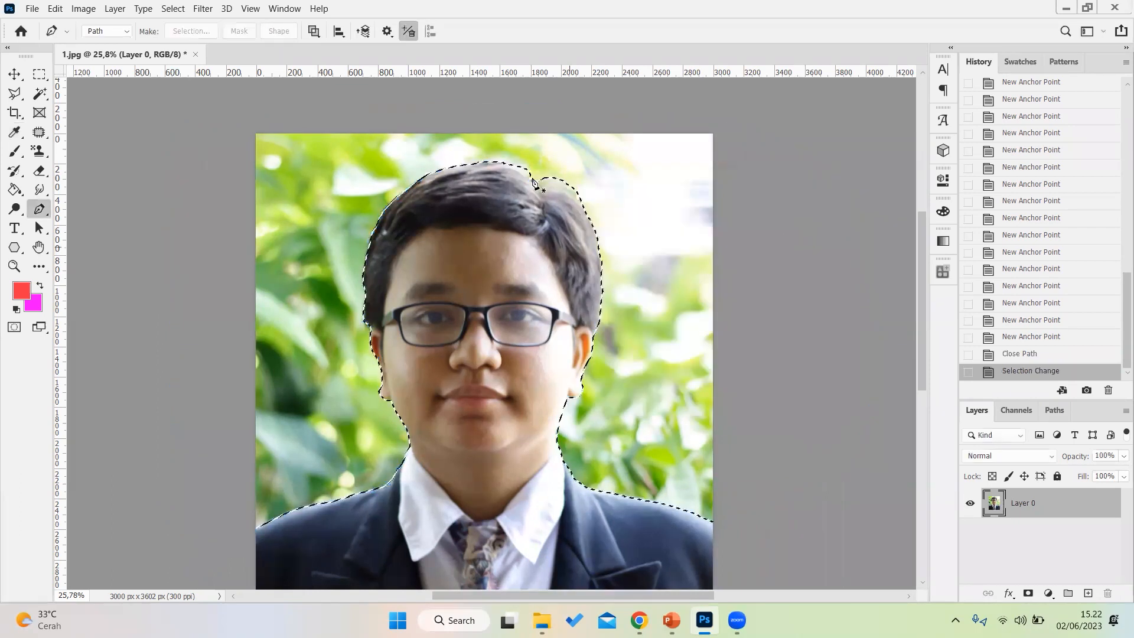
scroll(567, 481, down, 2)
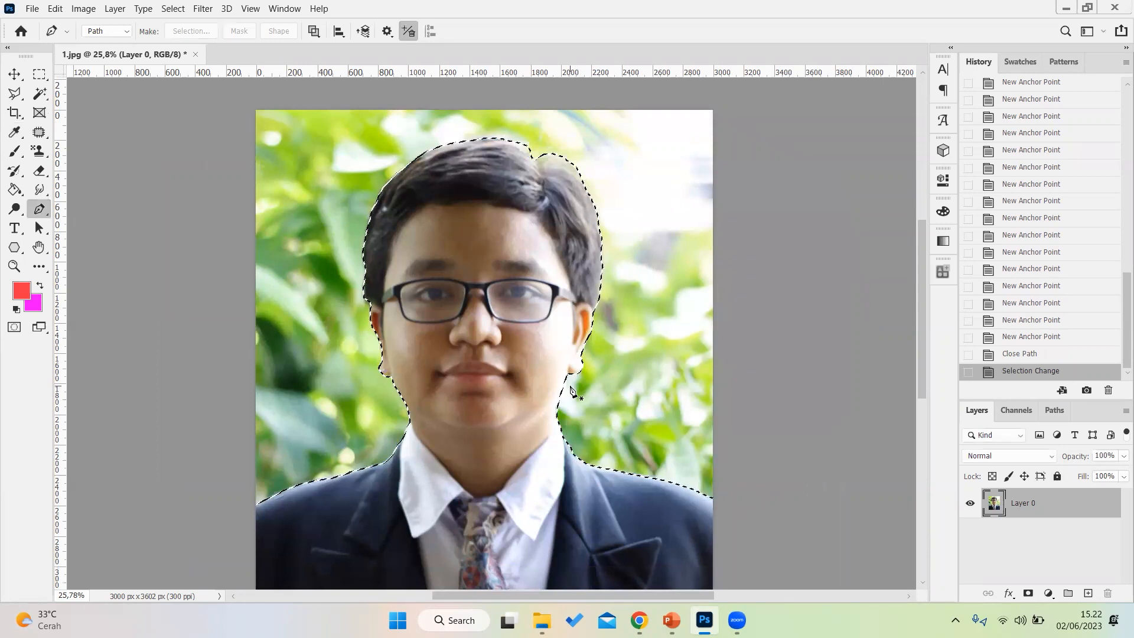
right_click(608, 190)
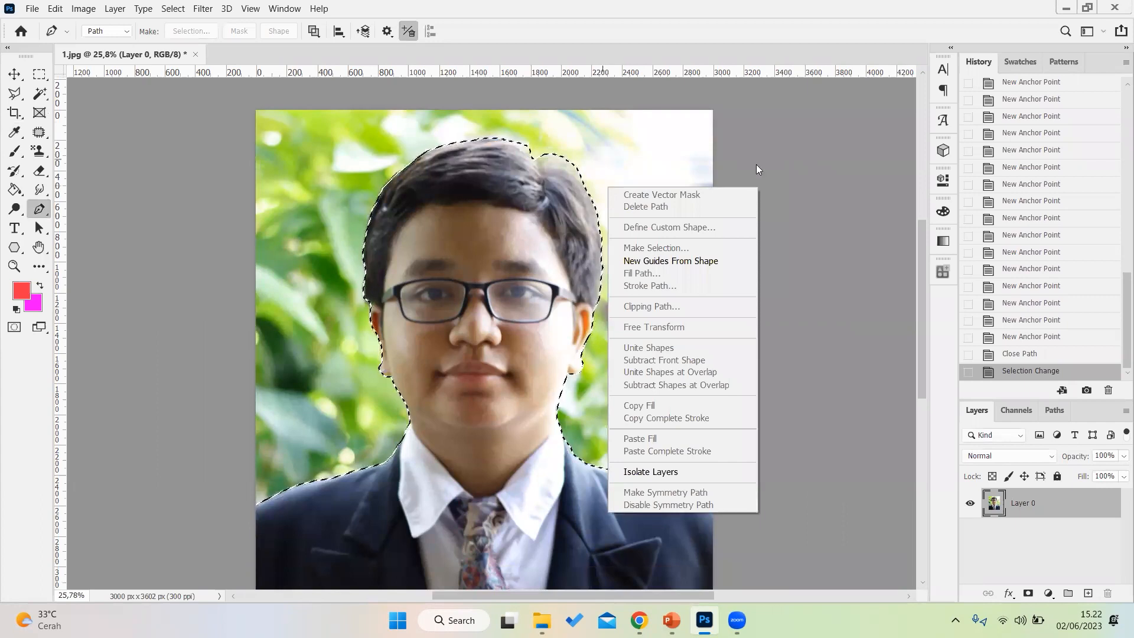
click(731, 166)
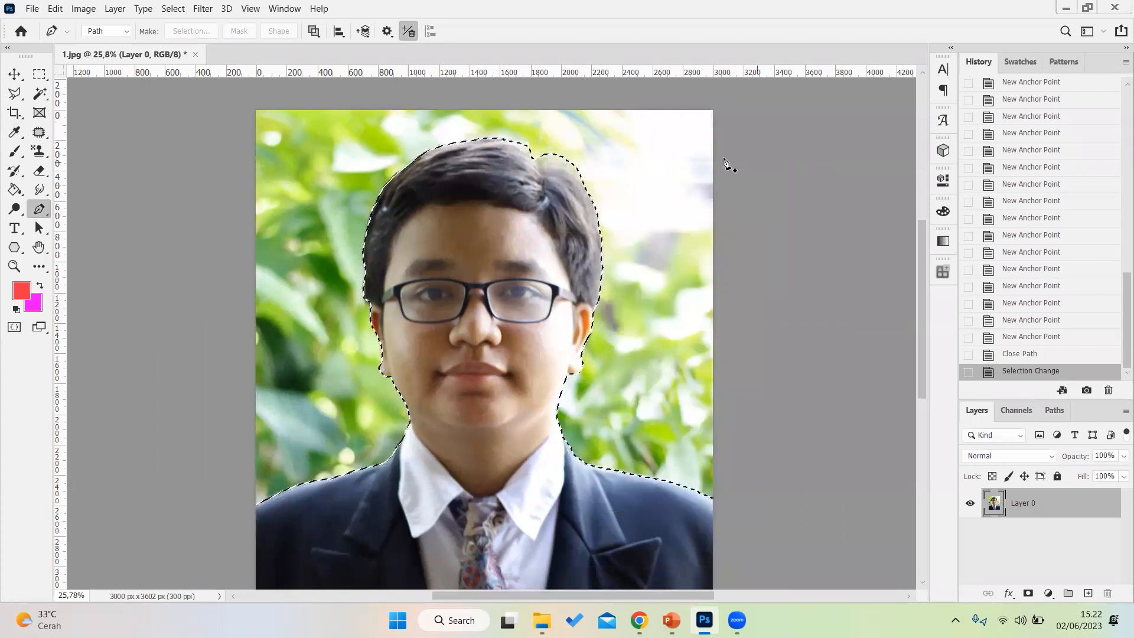
Cut the selected leafy background onto its own layer with Layer Via Cut and hide that layer.
click(41, 78)
right_click(325, 179)
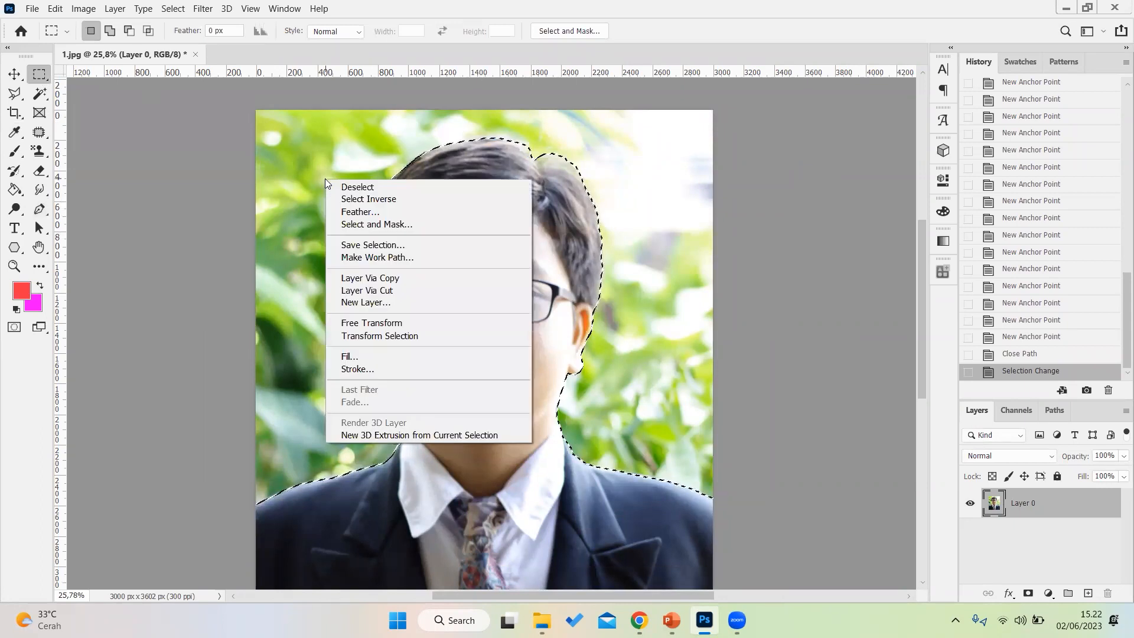
click(382, 291)
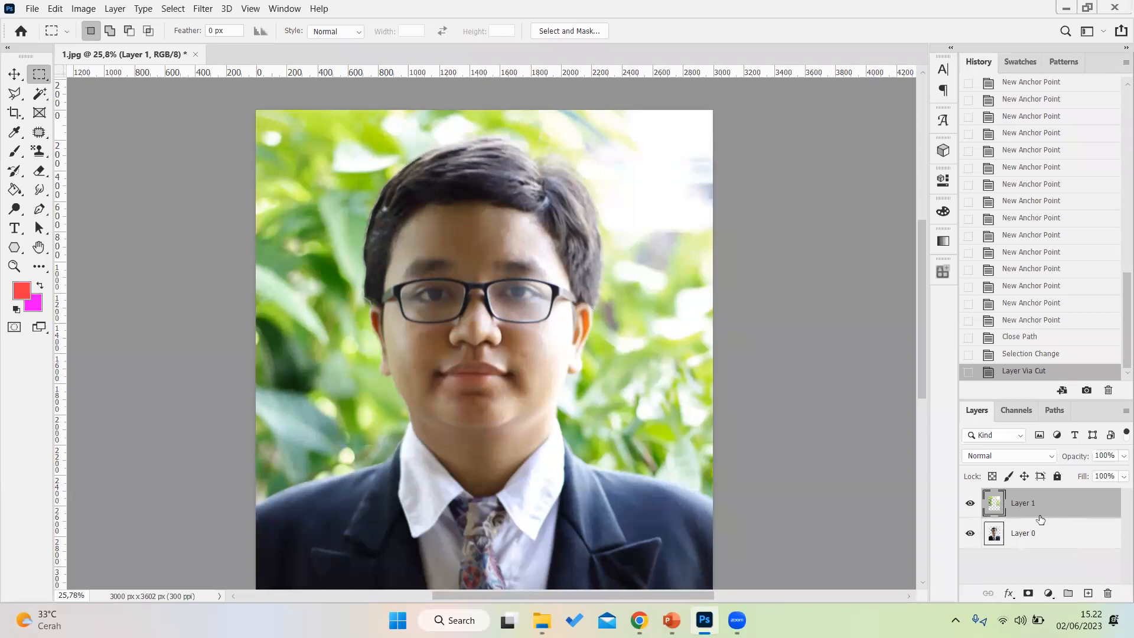
click(970, 503)
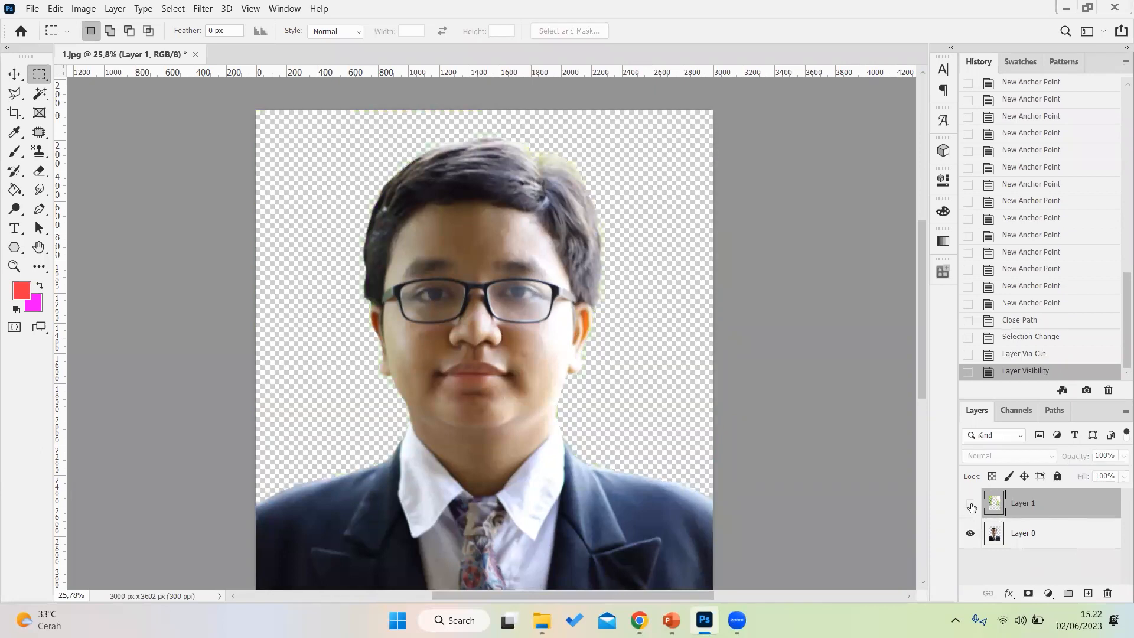
scroll(815, 334, down, 3)
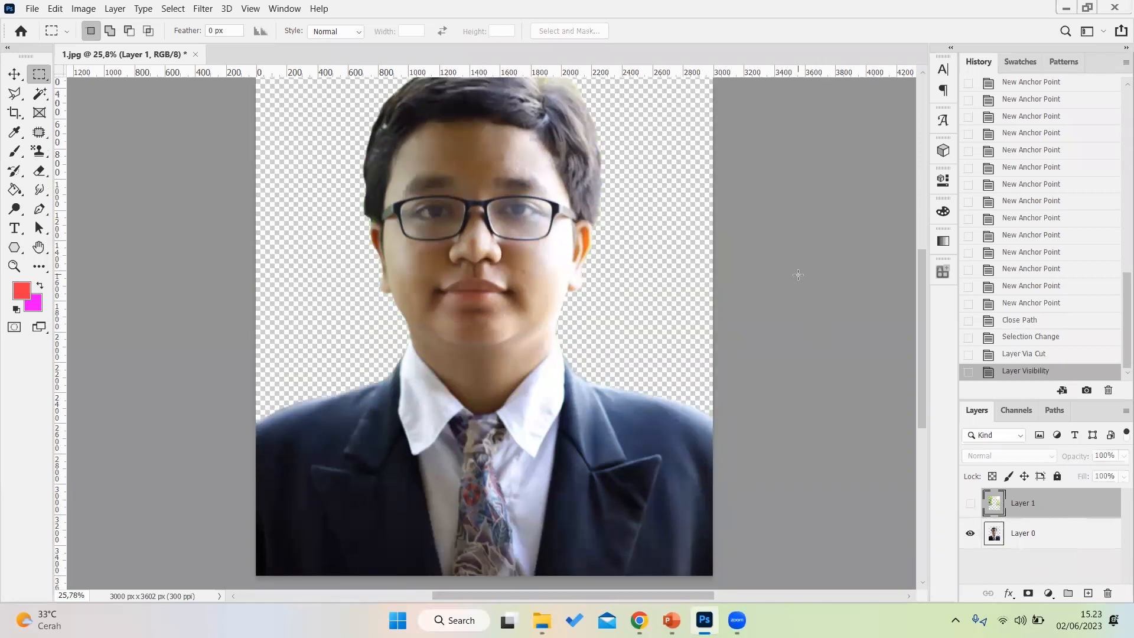
scroll(798, 274, up, 3)
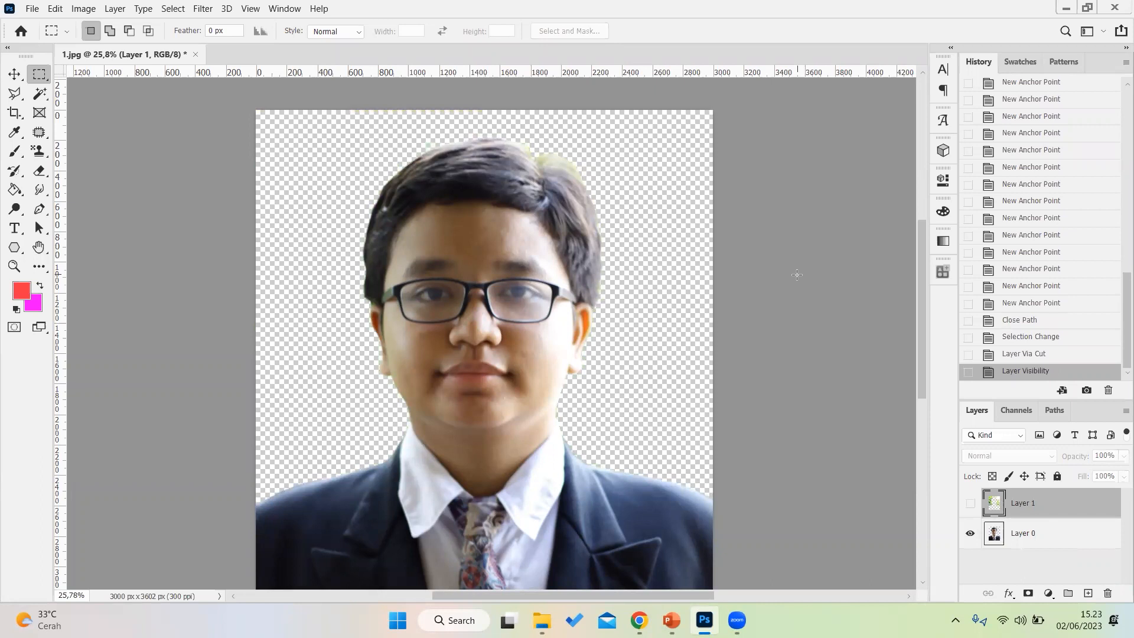
Add a new empty layer directly above the portrait layer, Layer 0.
click(1070, 542)
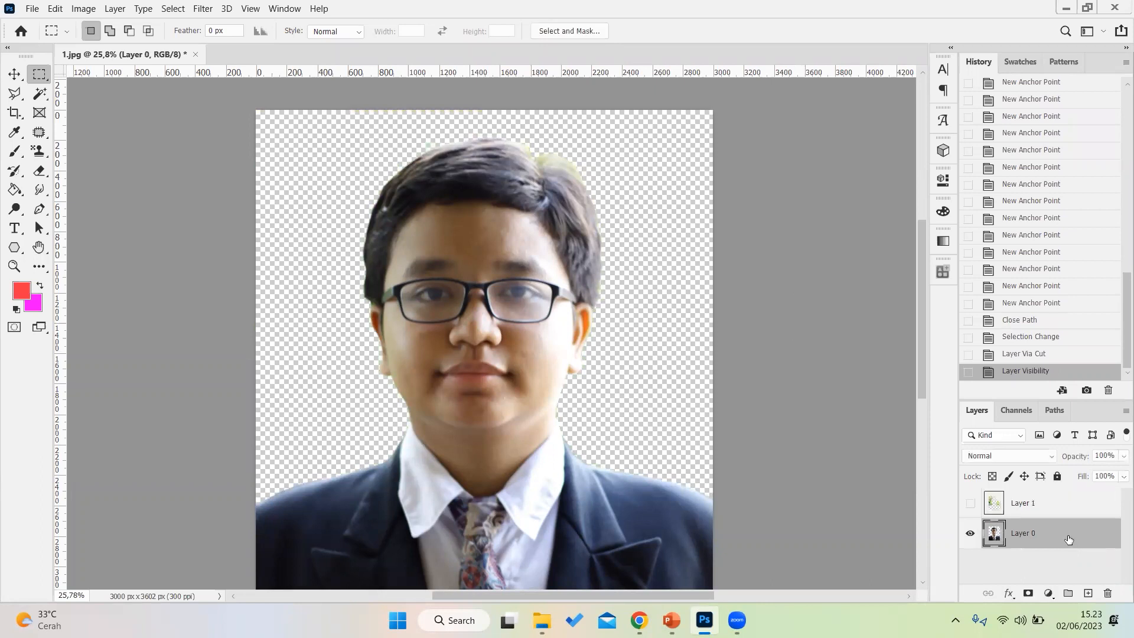
click(1088, 593)
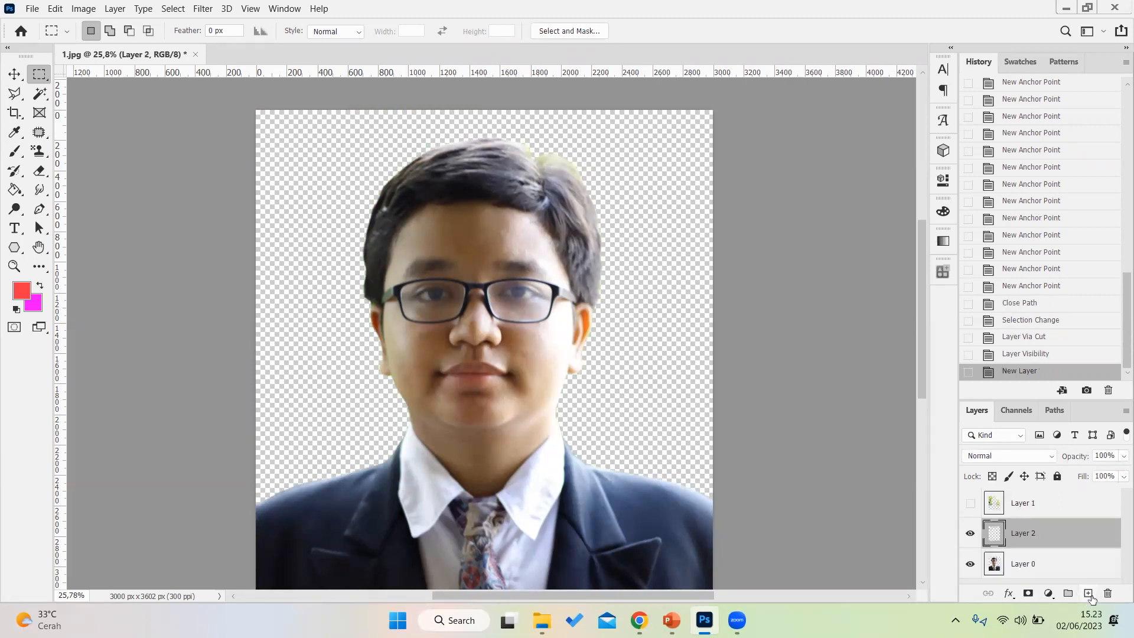
key(ctrl+g)
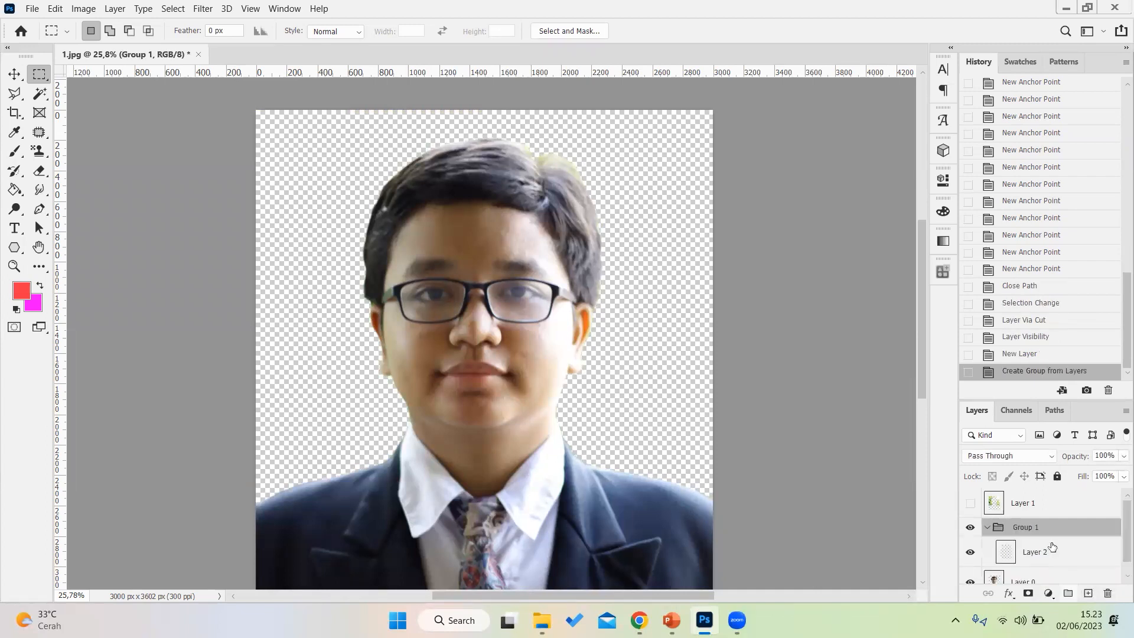
scroll(1049, 537, down, 1)
key(ctrl+z)
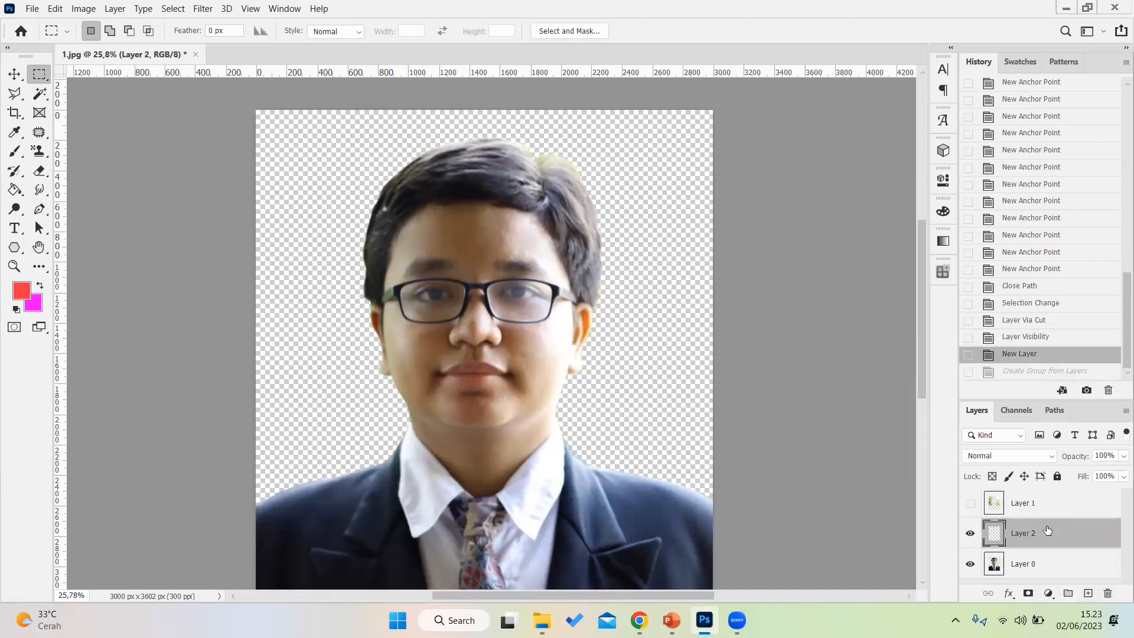
Move the empty Layer 2 beneath the portrait layer, Layer 0, in the layer order.
scroll(1047, 530, down, 1)
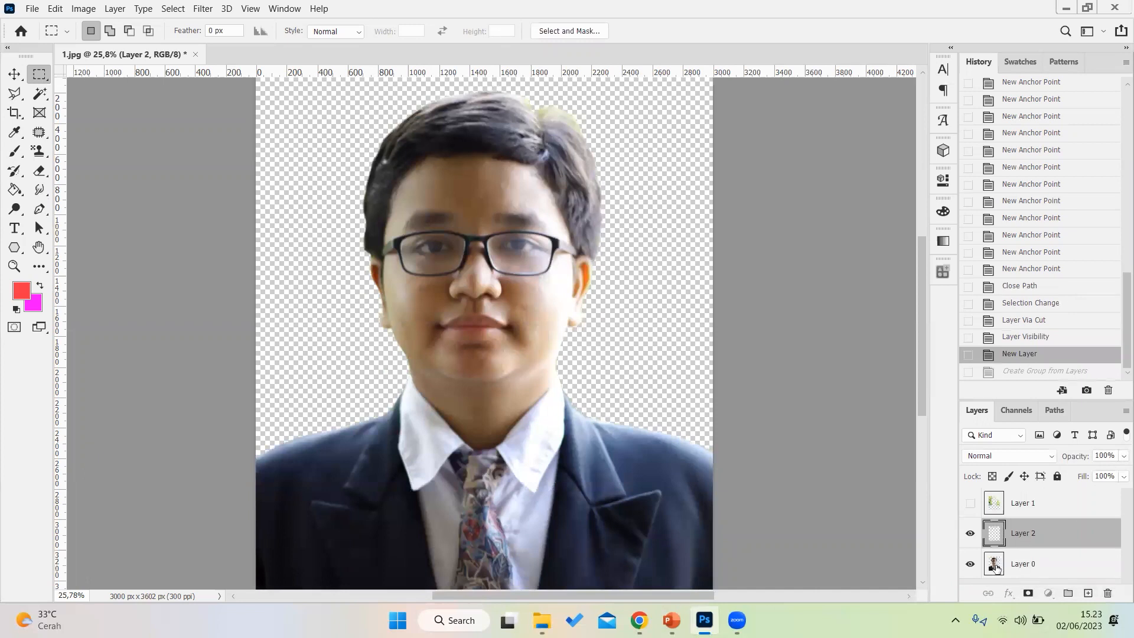
drag(998, 533, 994, 571)
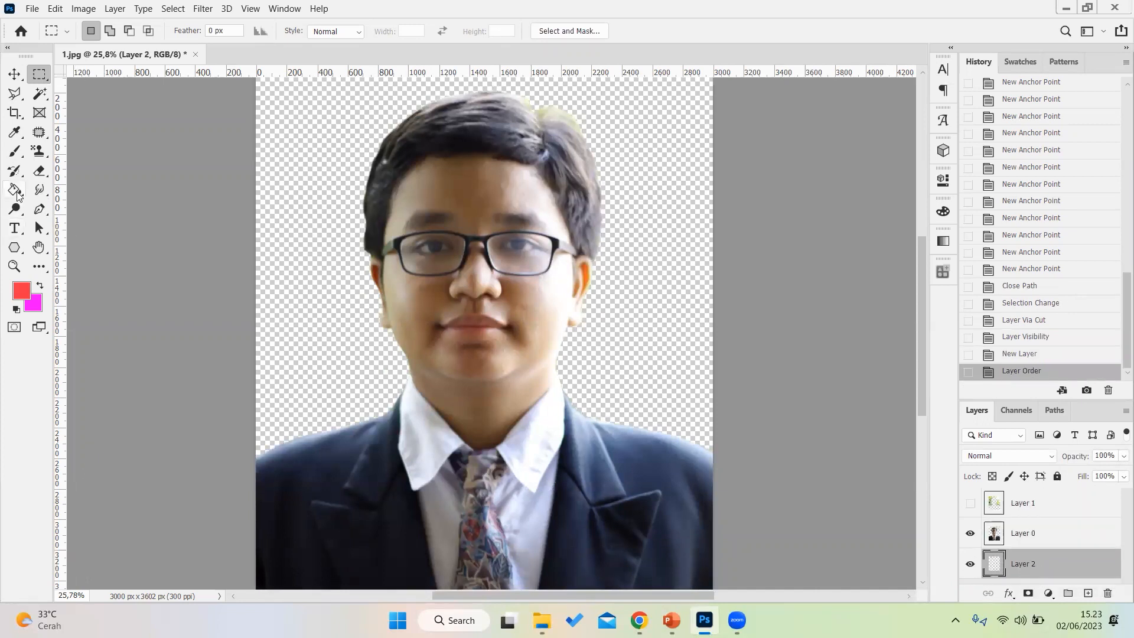
Try filling the empty Layer 2 behind the portrait with the red foreground color using the Paint Bucket tool.
click(16, 195)
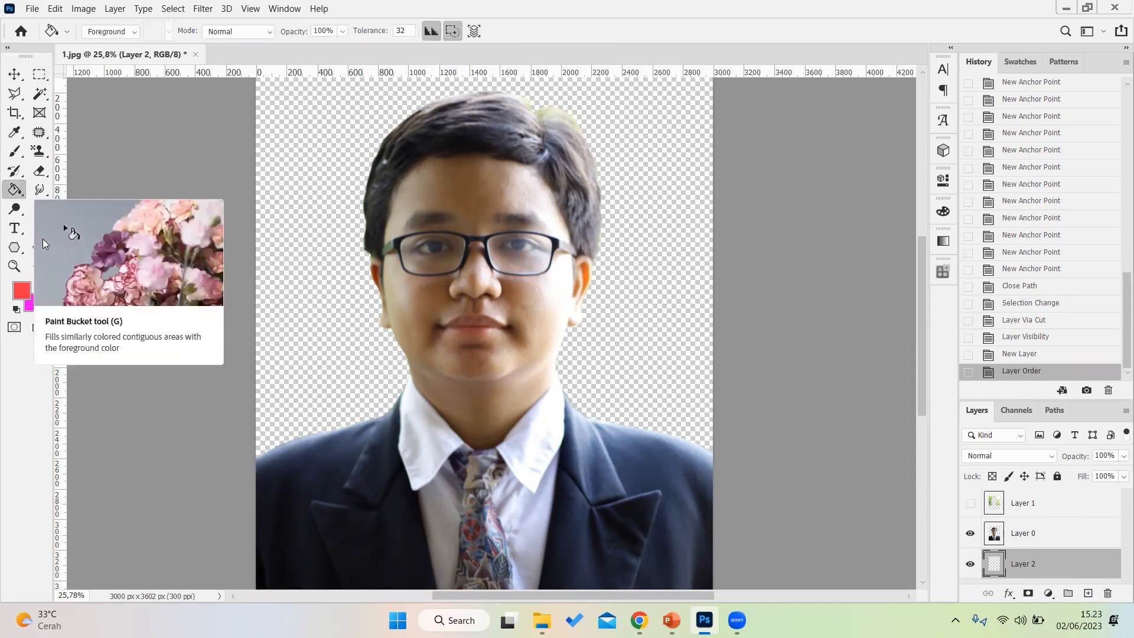
scroll(291, 210, down, 1)
scroll(291, 211, down, 1)
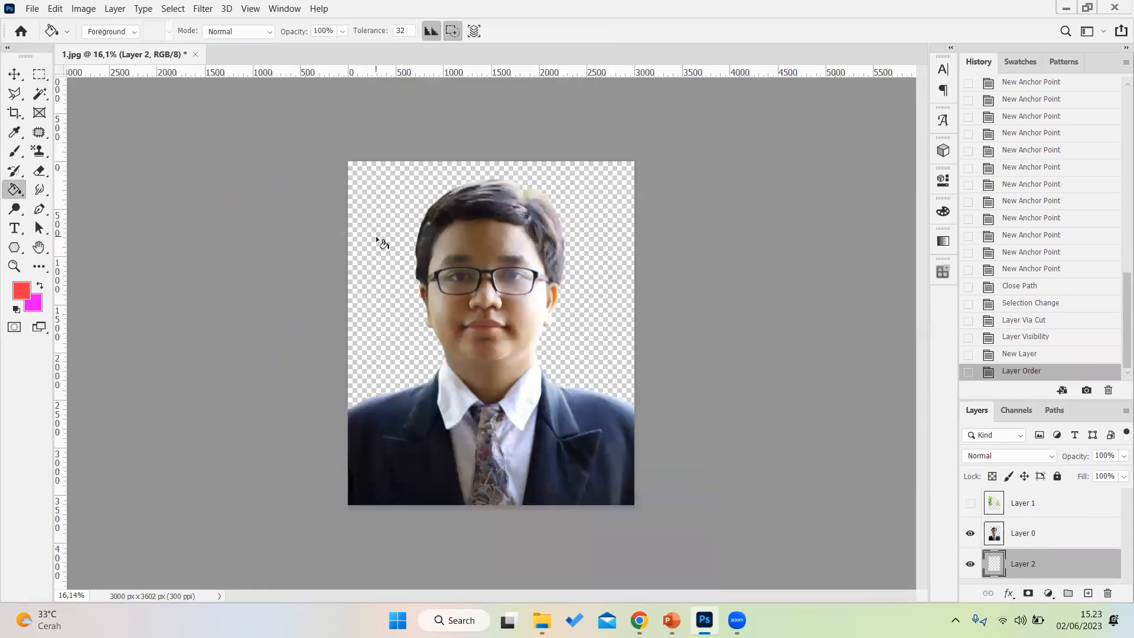
click(376, 236)
scroll(383, 233, up, 2)
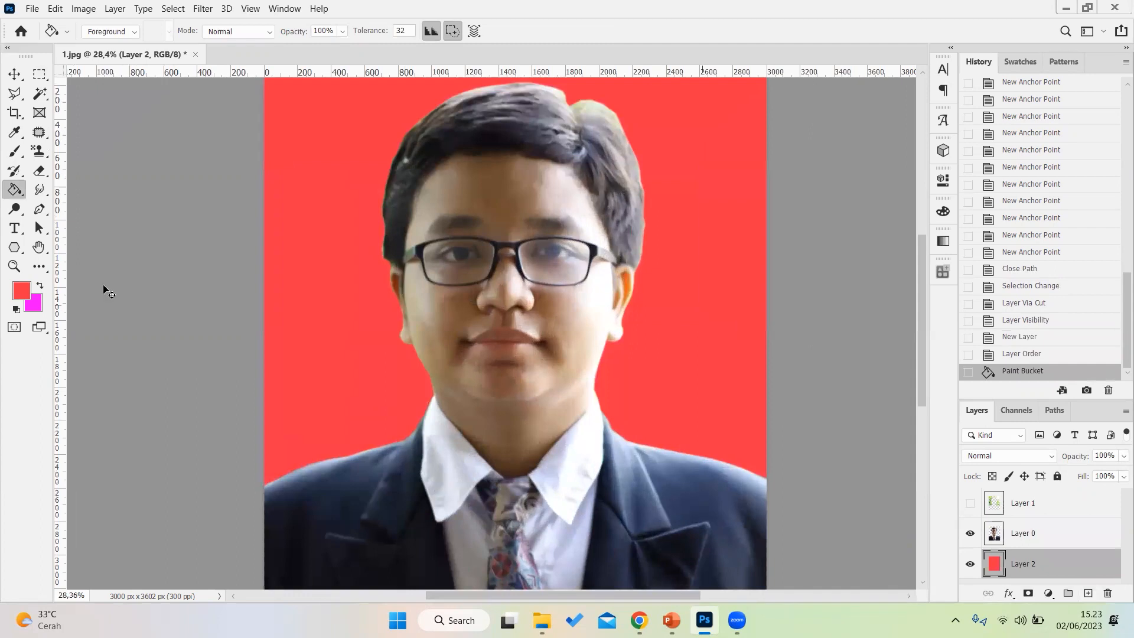
key(ctrl+z)
Change the foreground color to dark blue #06069f and fill Layer 2 behind the portrait with it.
click(23, 291)
drag(352, 367, 361, 404)
click(342, 403)
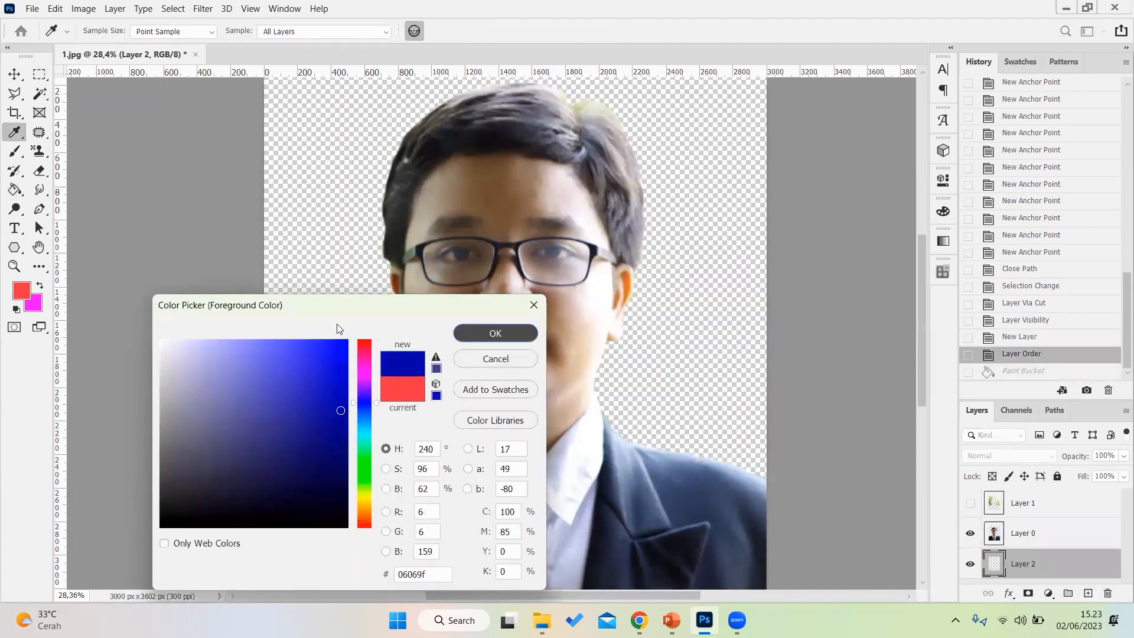
click(525, 334)
click(362, 232)
Compare the portrait with Layer 2 hidden and shown, and examine the cut-out edges of the hair up close.
scroll(362, 232, down, 2)
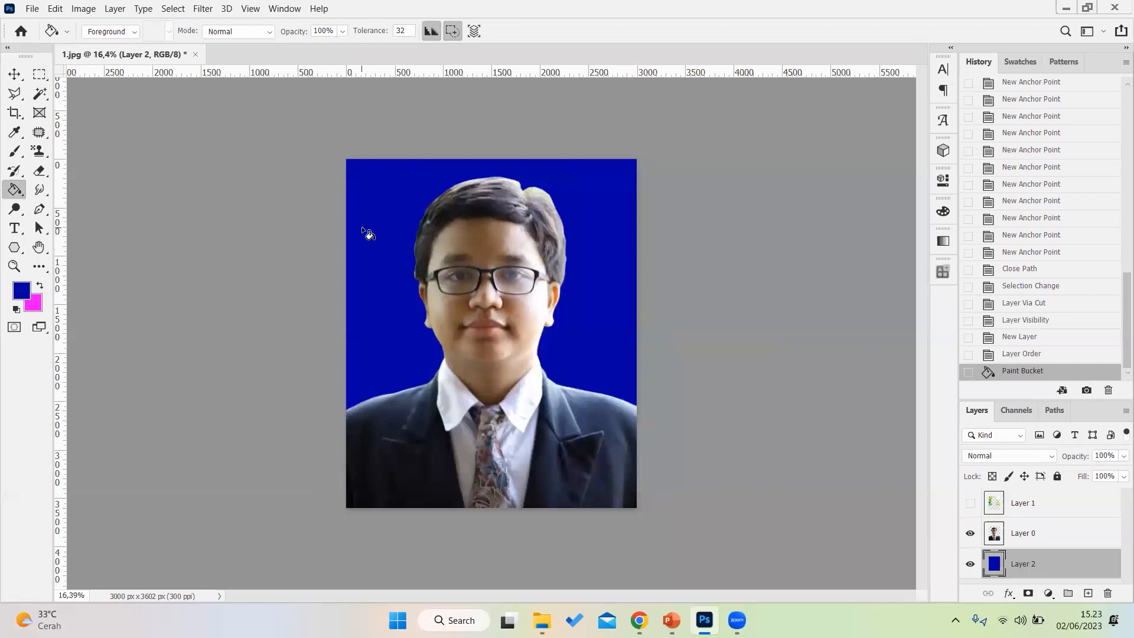
click(970, 564)
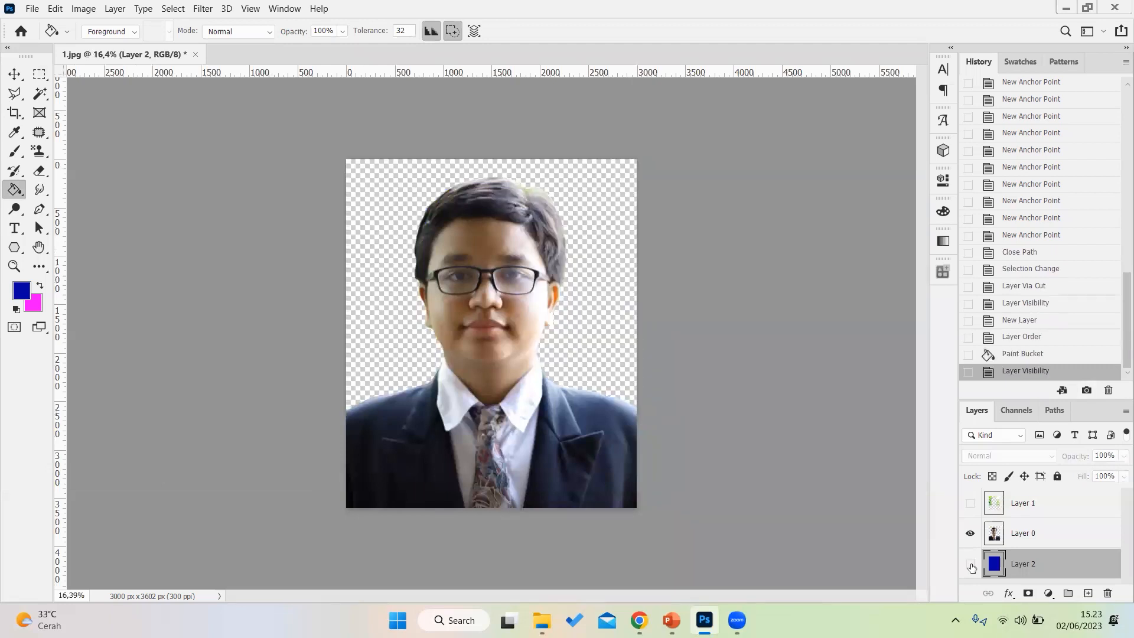
click(970, 565)
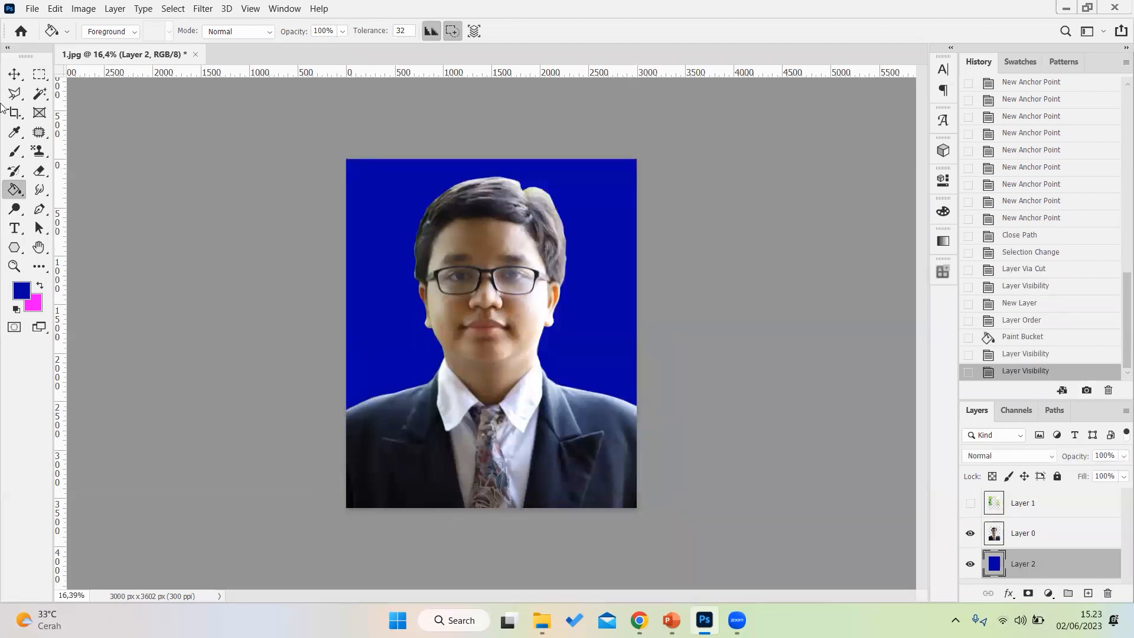
scroll(640, 150, up, 3)
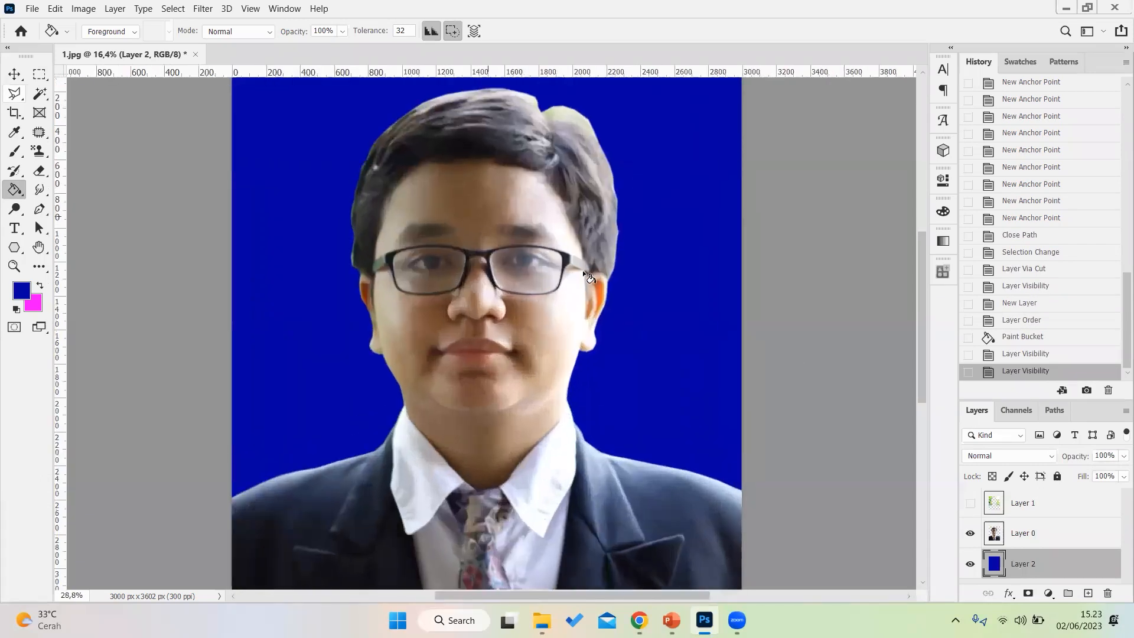
scroll(640, 178, up, 4)
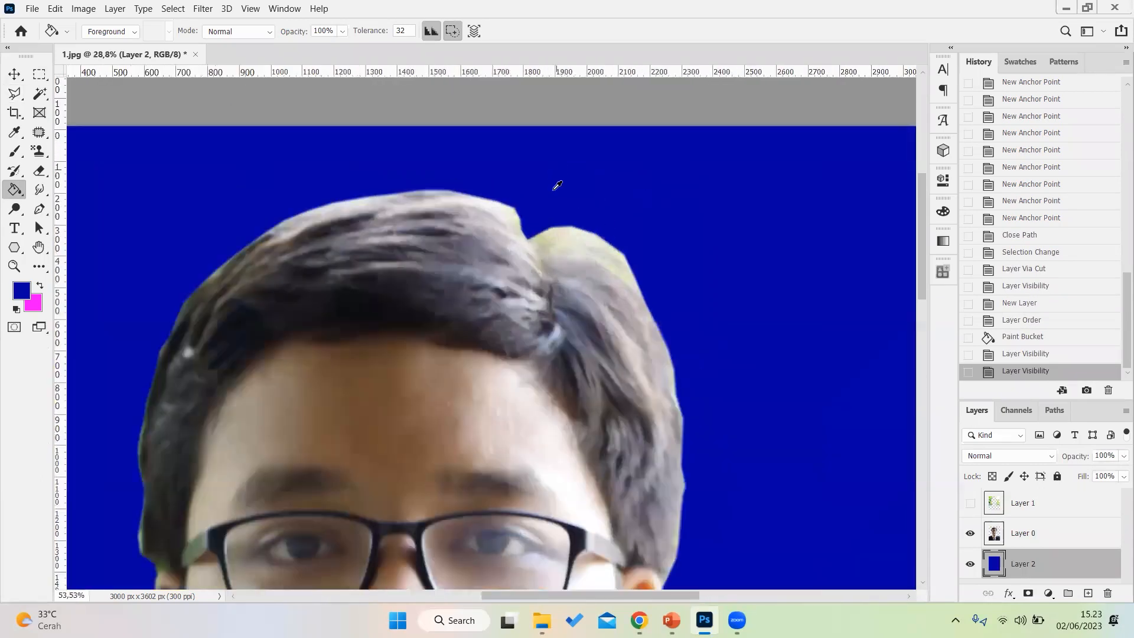
scroll(546, 217, up, 1)
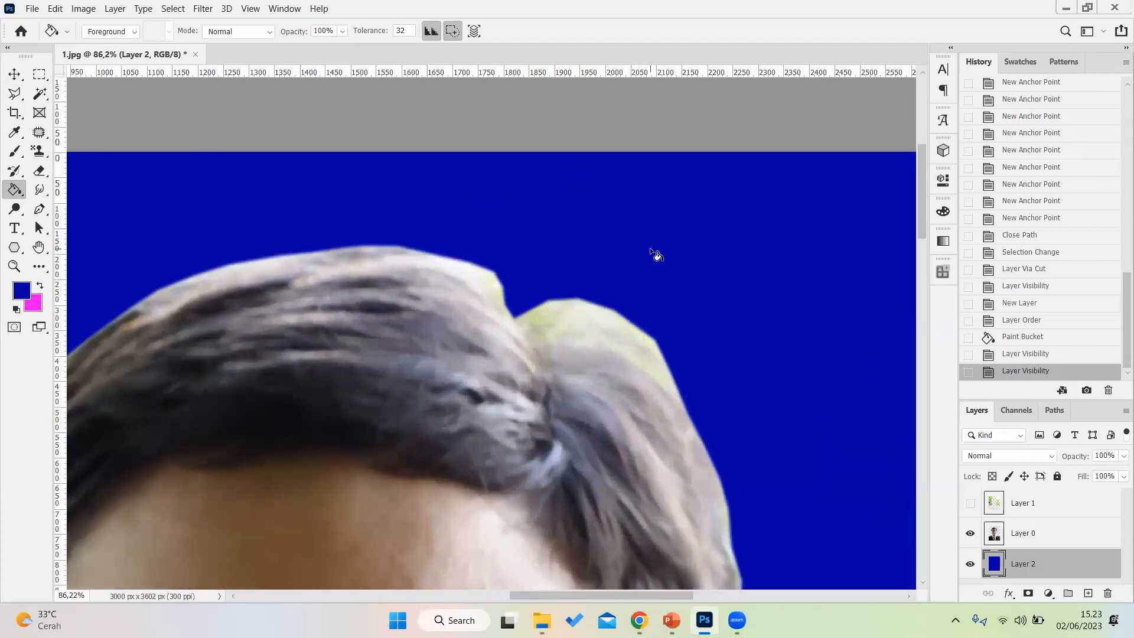
scroll(431, 255, left, 1)
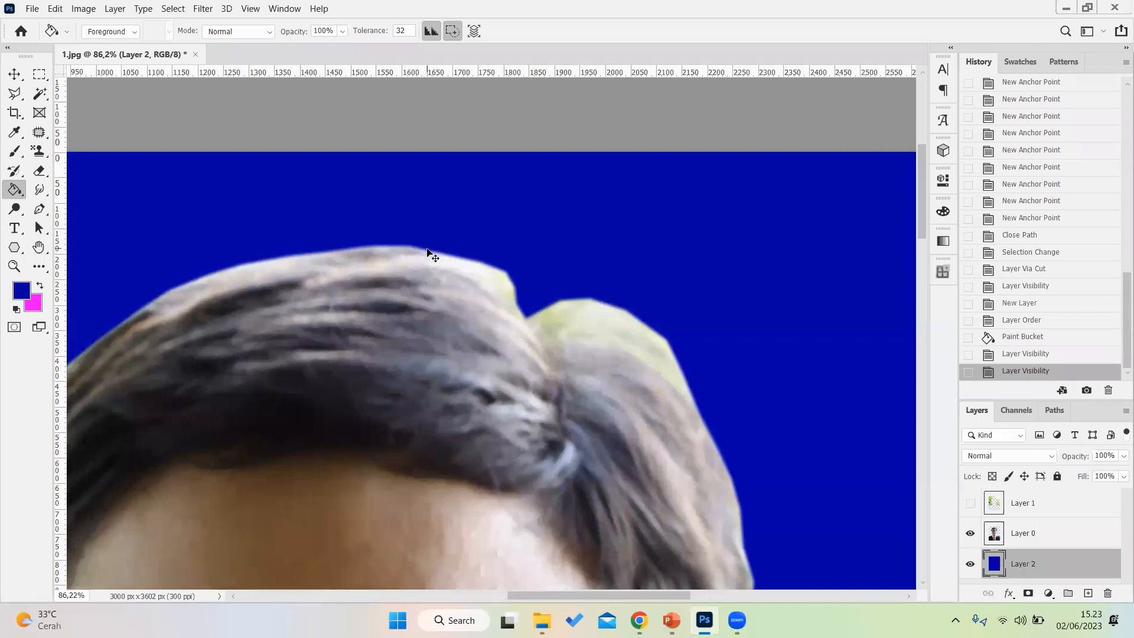
scroll(431, 255, left, 8)
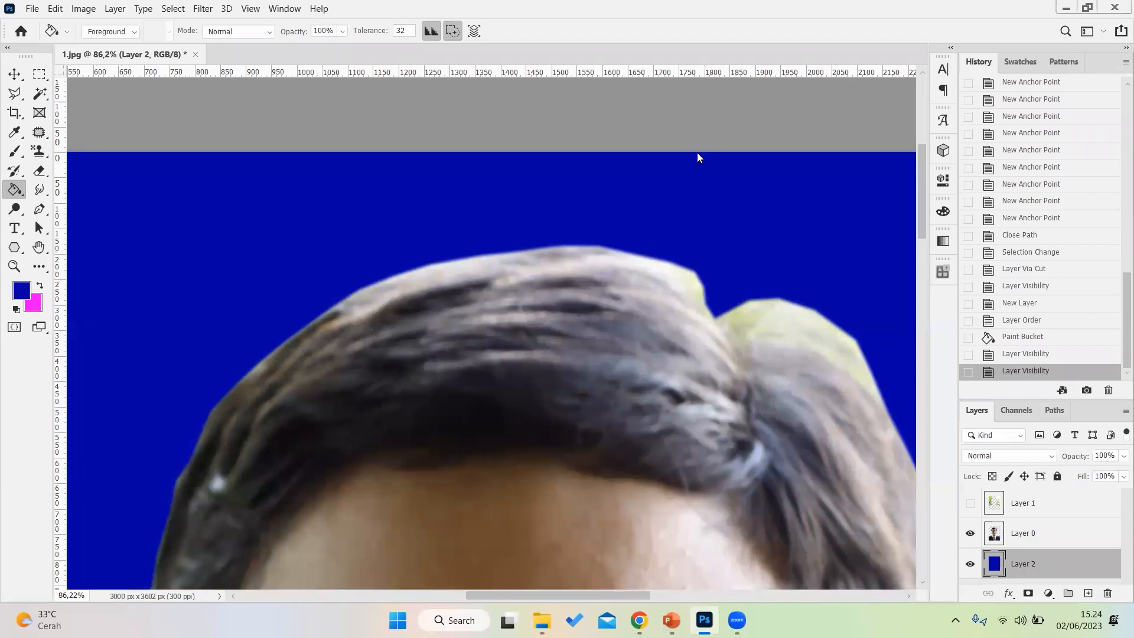
scroll(306, 292, down, 2)
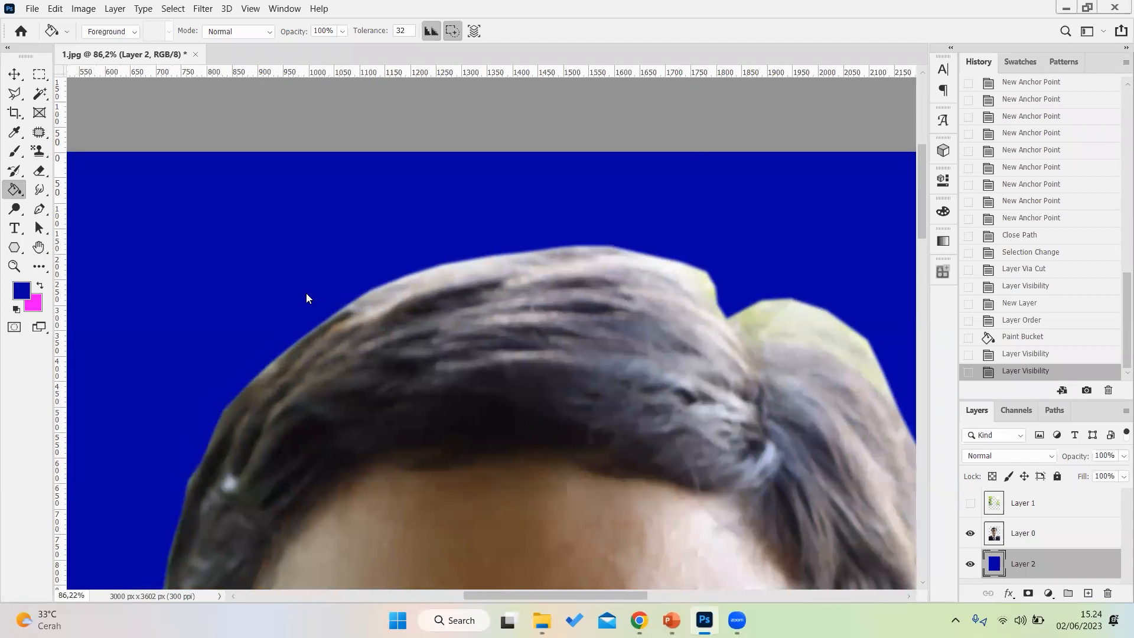
scroll(440, 338, down, 3)
scroll(441, 341, down, 2)
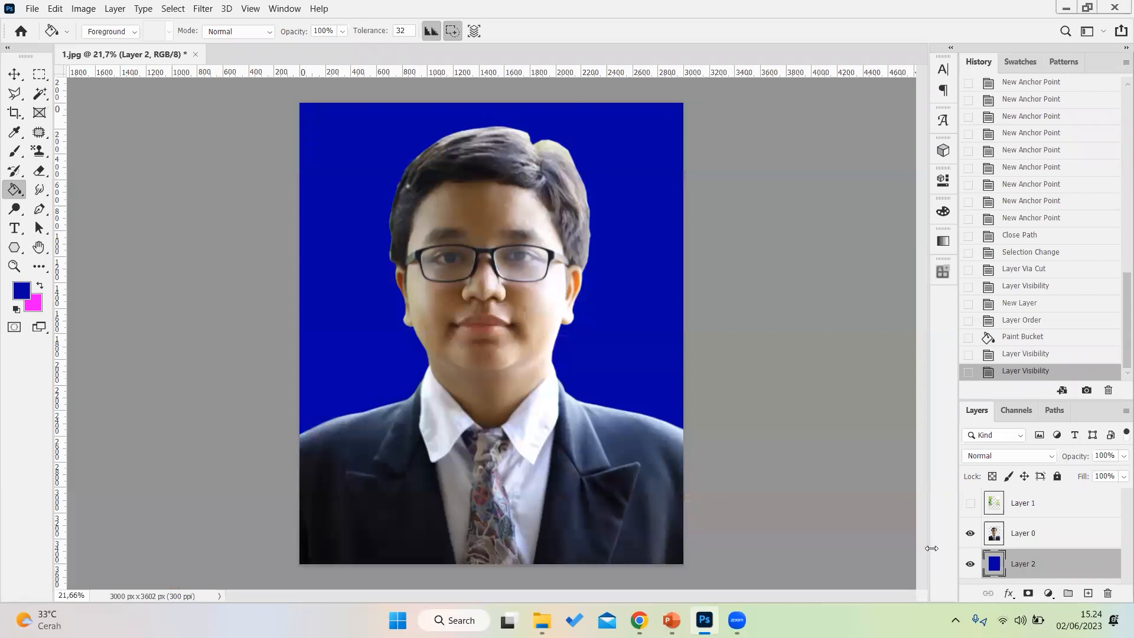
Hide the blue Layer 2 and show the cut-out leafy background on Layer 1 again.
click(14, 73)
click(969, 563)
click(969, 503)
click(969, 503)
click(970, 503)
click(970, 503)
Group Layer 1, Layer 0 and Layer 2 together and hide the group.
click(1038, 507)
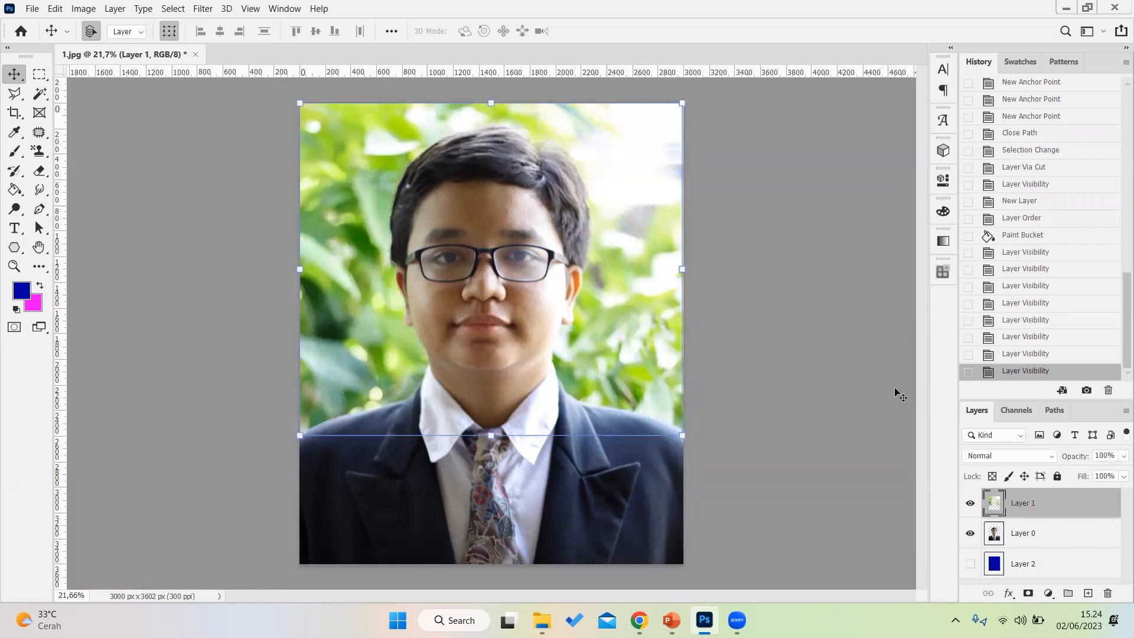
shift+click(1042, 563)
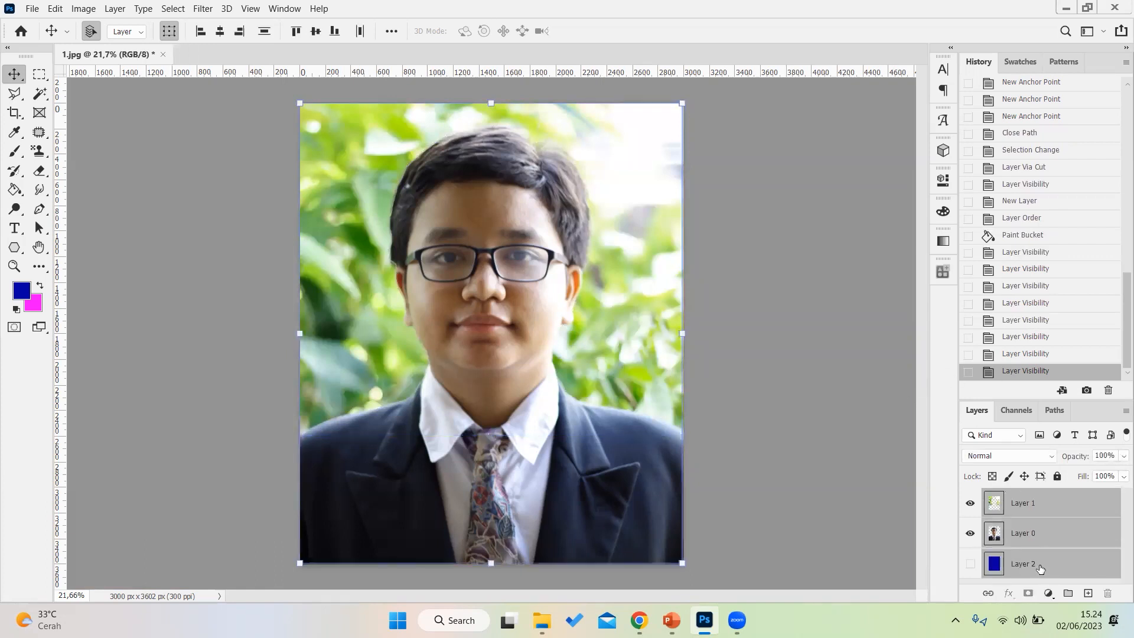
key(ctrl+g)
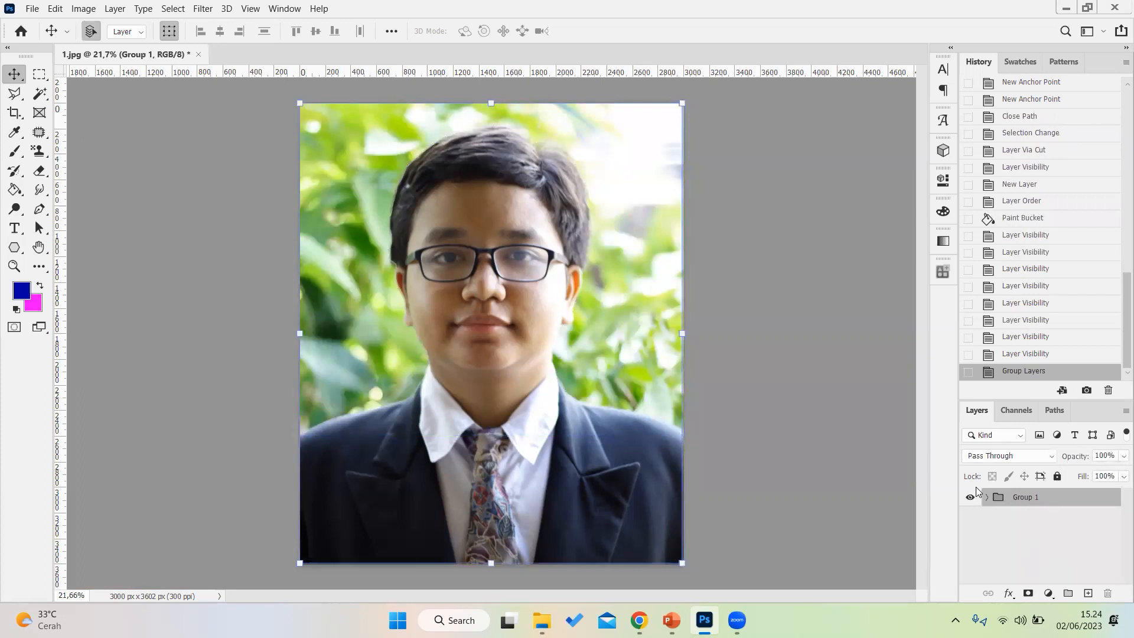
click(970, 500)
Place the original 1.jpg from the Downloads folder into the document as an embedded object at full size.
click(541, 620)
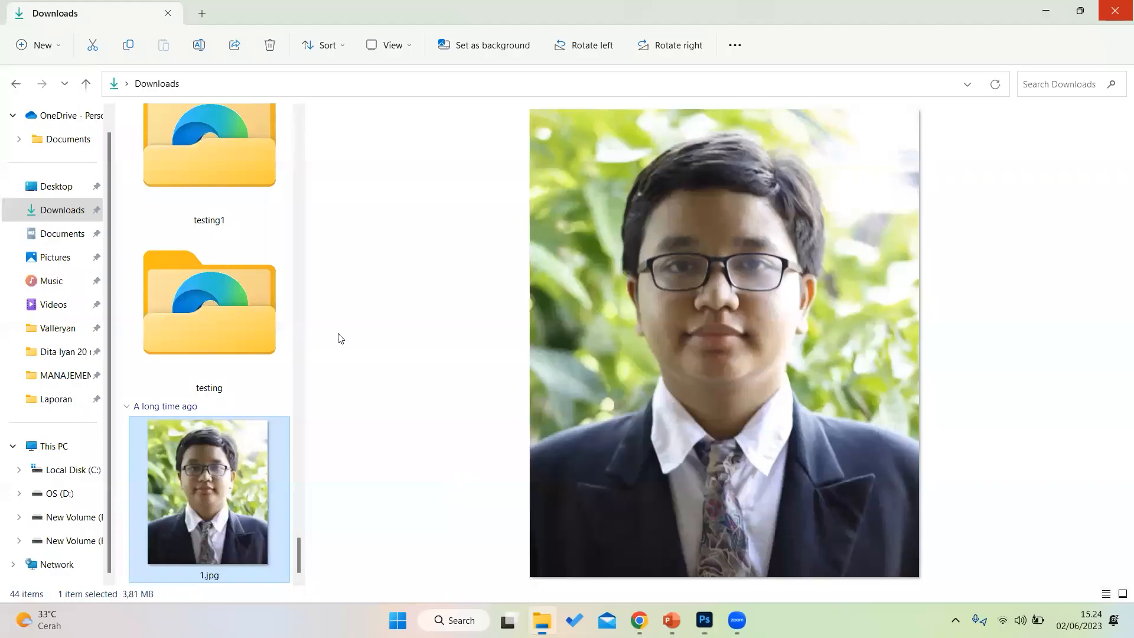
click(704, 620)
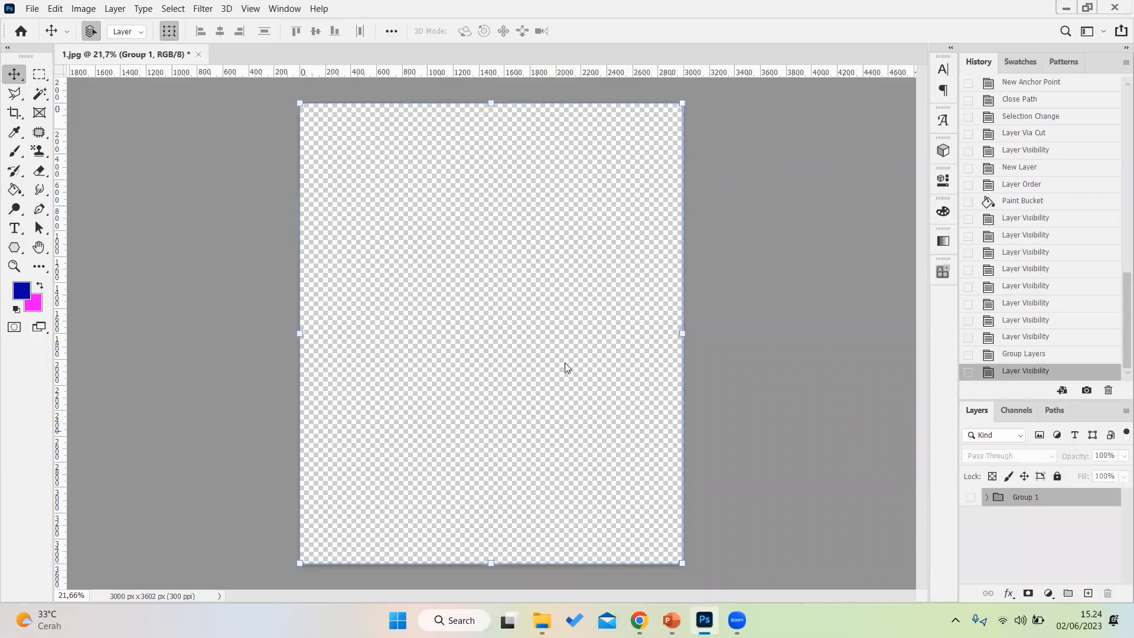
drag(561, 358, 562, 362)
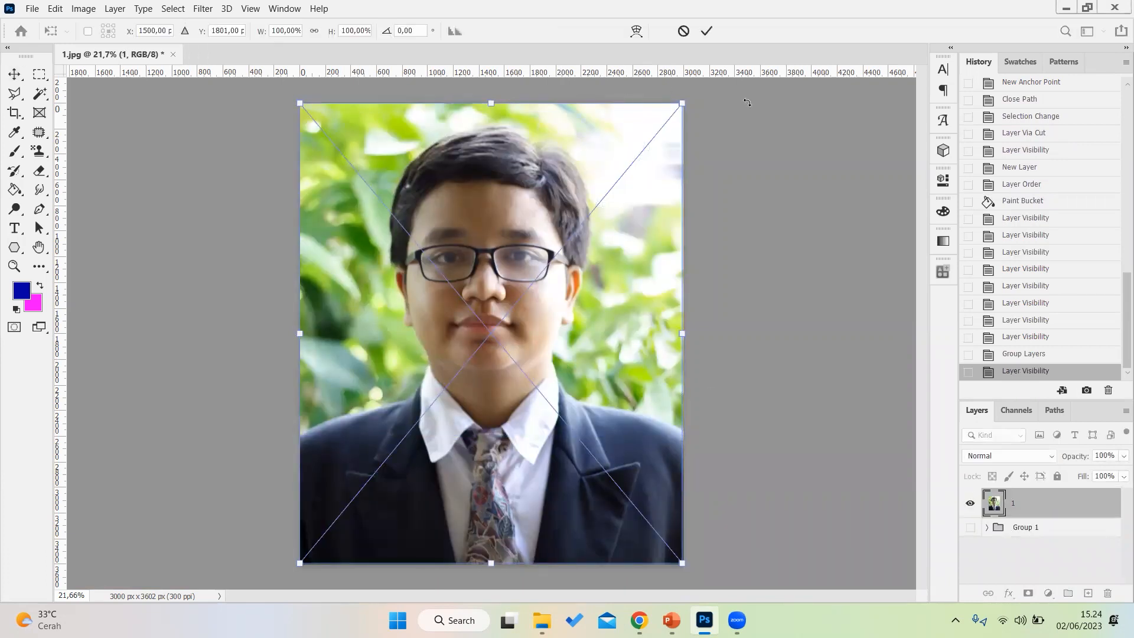
click(13, 76)
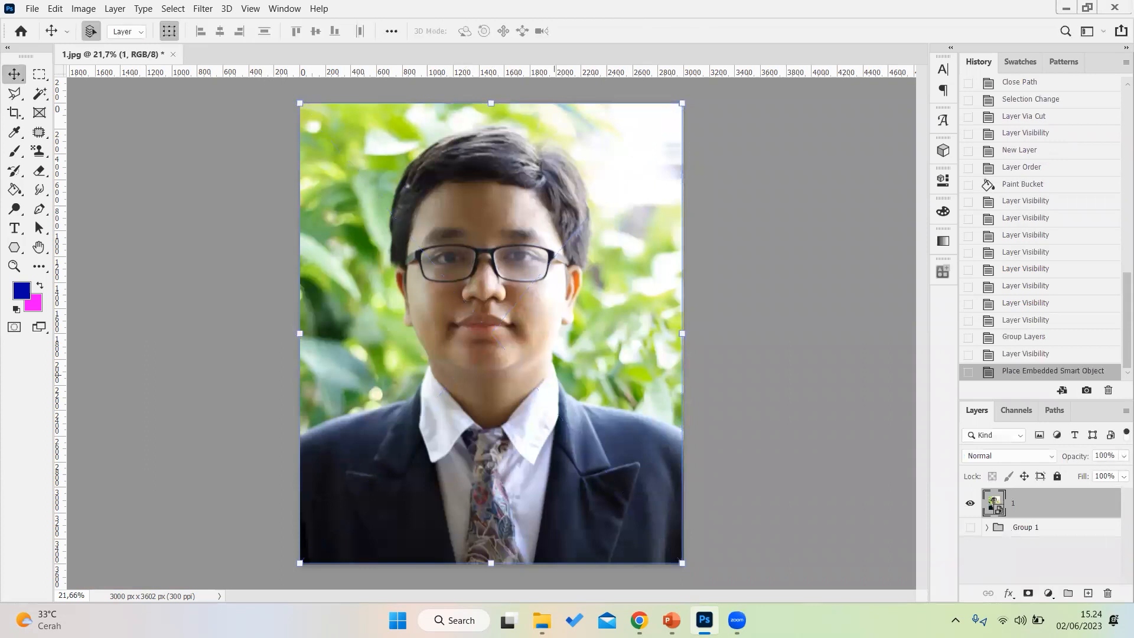
Switch to the PowerPoint deck, highlight "Magic Wand Tool" on slide 3, and return to Photoshop.
click(671, 620)
click(89, 360)
triple_click(383, 406)
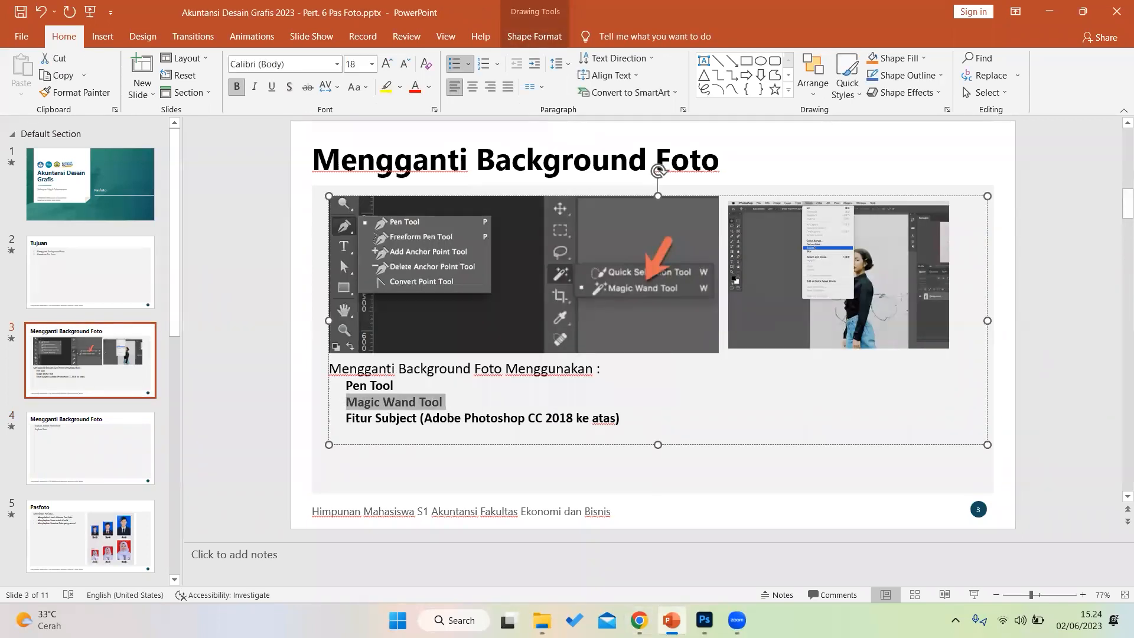
click(703, 620)
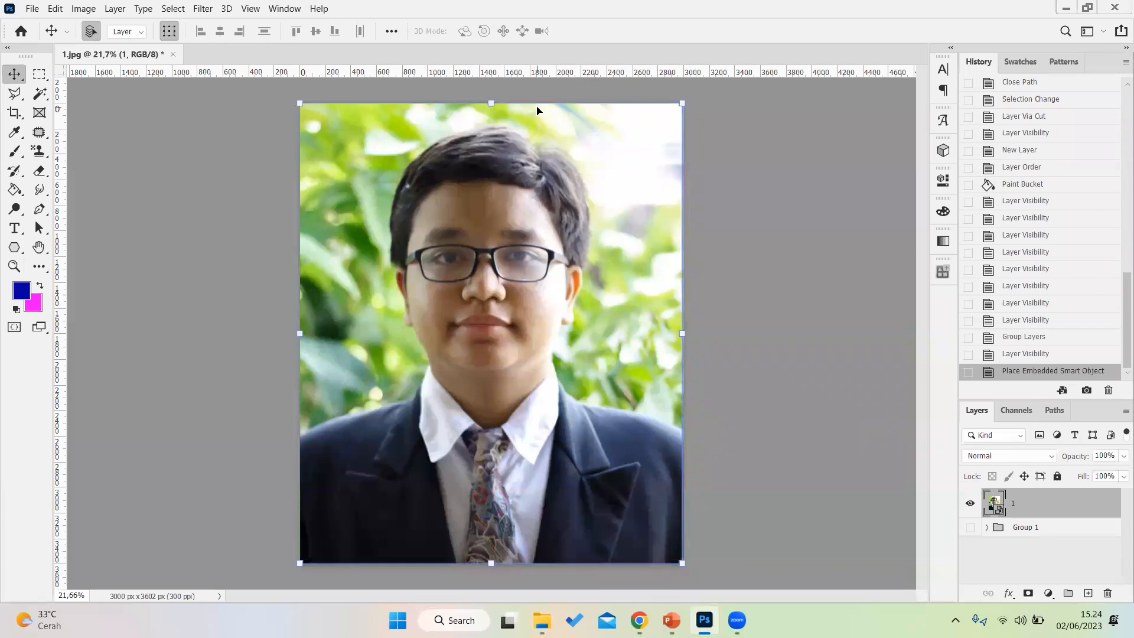
Try selecting a patch of leaves above the person's shoulder with the Magic Wand tool at tolerance 20, and undo the selection.
click(40, 94)
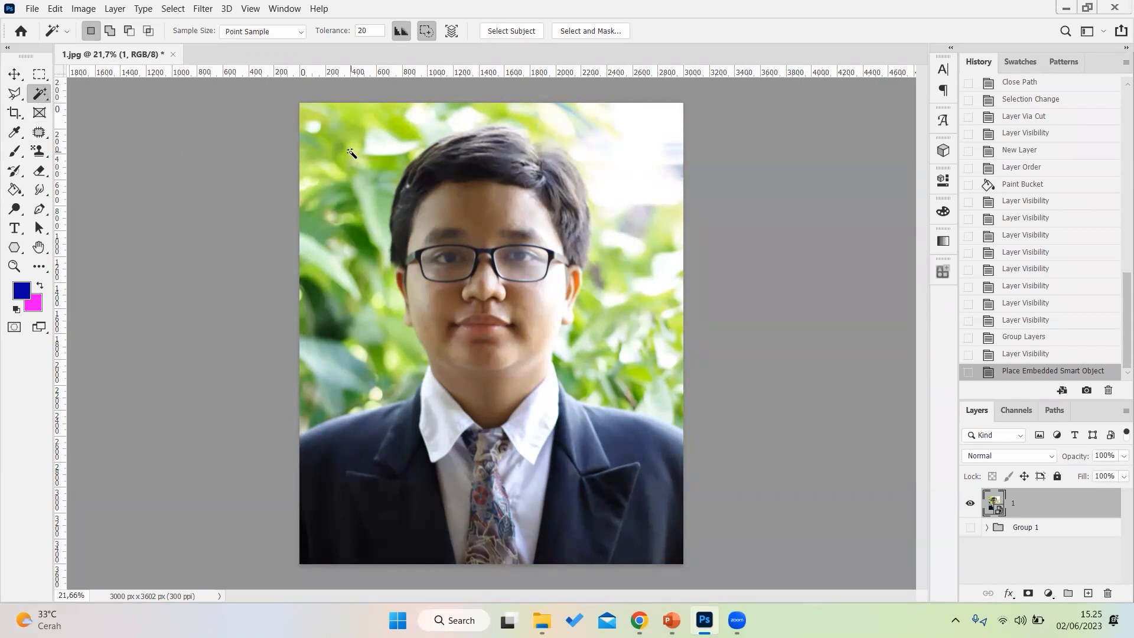
click(359, 127)
key(shift)
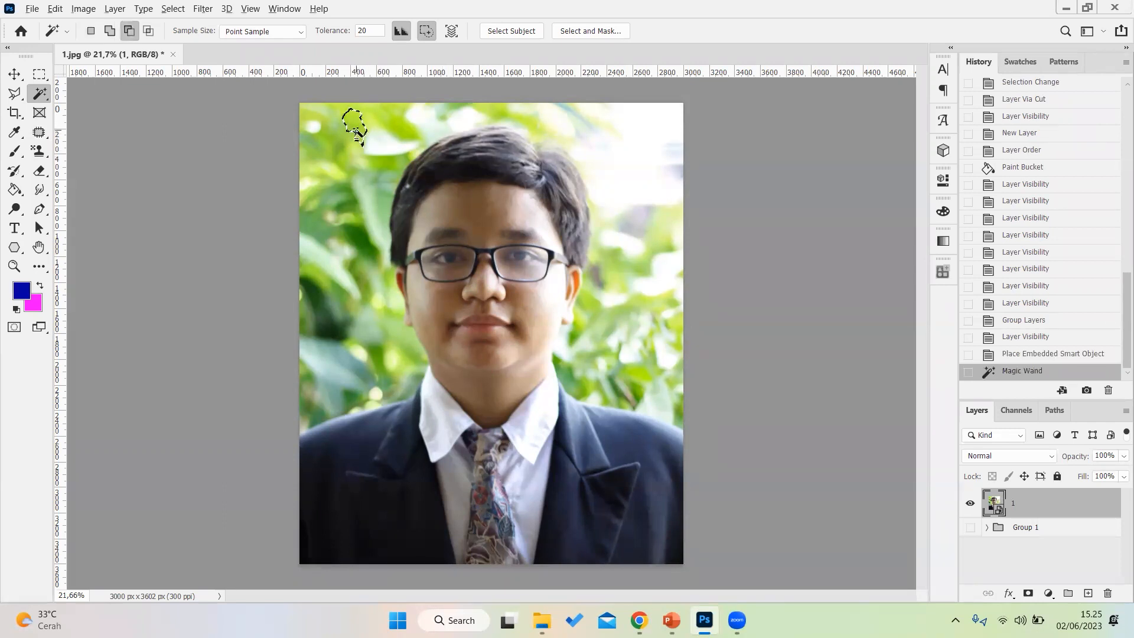
scroll(358, 134, up, 5)
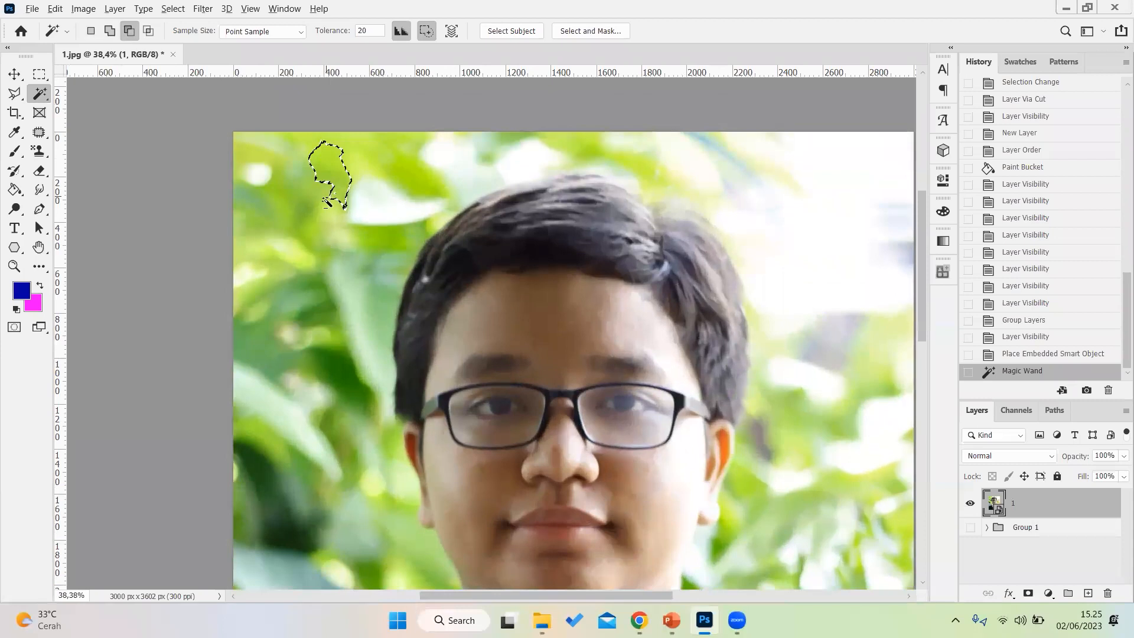
scroll(327, 203, up, 3)
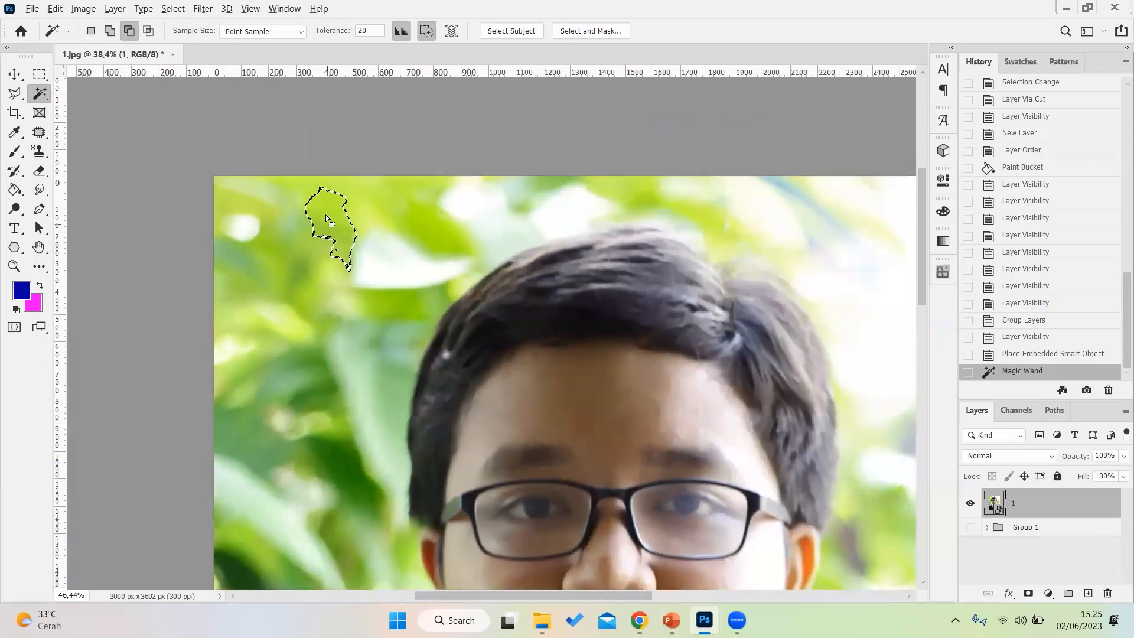
key(ctrl+z)
Try Magic Wand selections on the leaves on both sides of the person's face and neck, undoing them.
scroll(331, 220, down, 2)
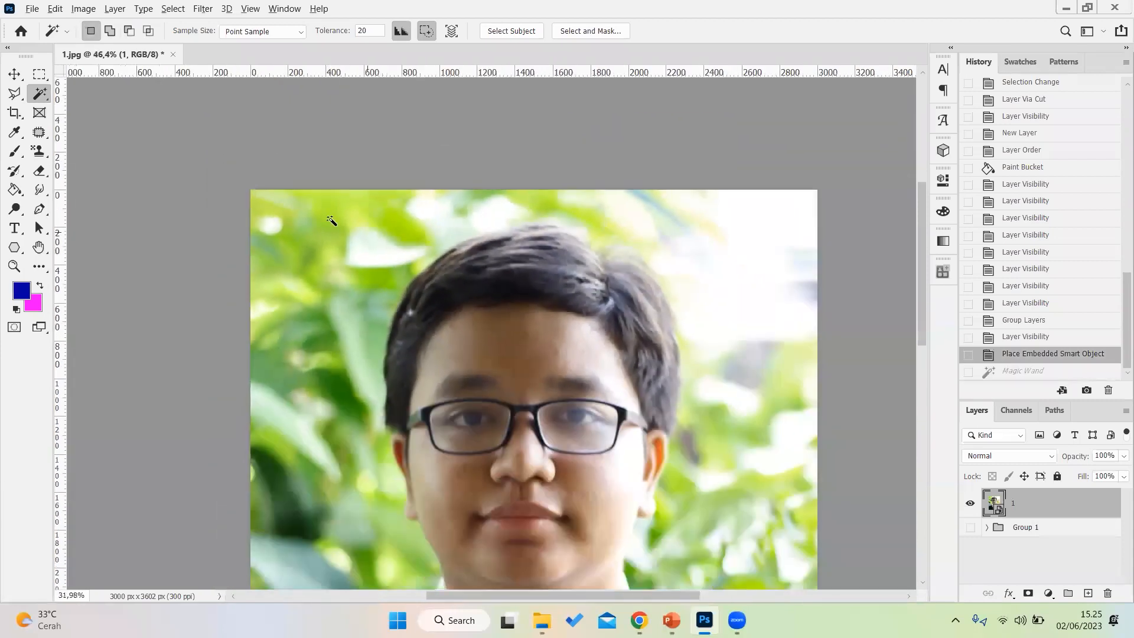
scroll(330, 221, down, 2)
click(615, 324)
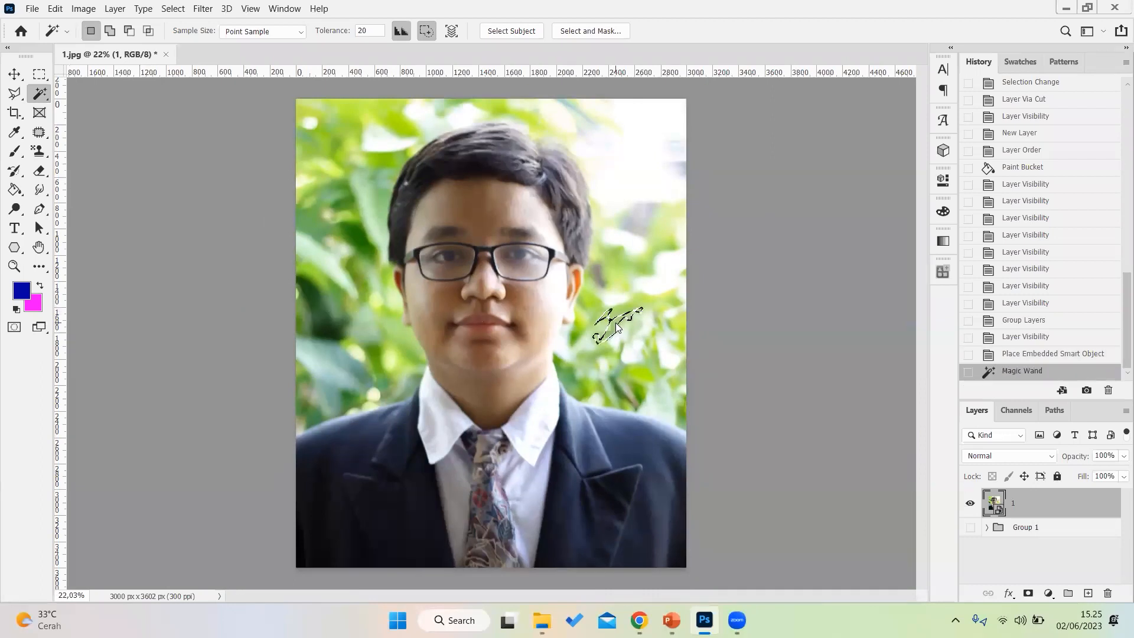
click(644, 365)
key(ctrl+z)
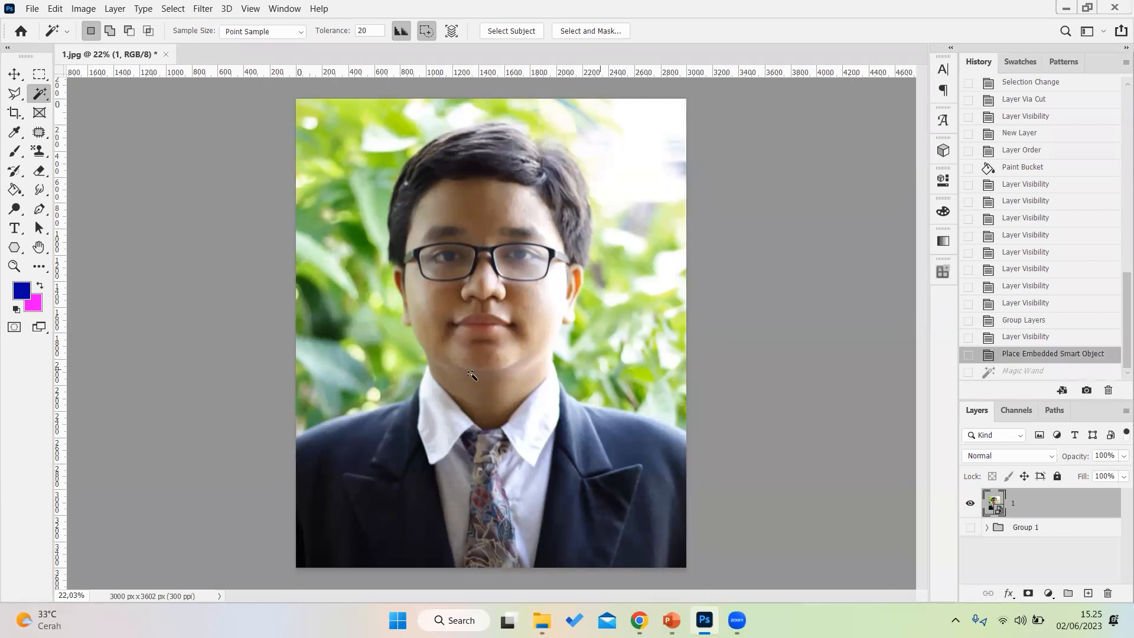
click(326, 370)
key(ctrl+z)
Try Magic Wand selections at tolerance 20 on the leaf beside the hair and the white background area, and deselect.
double_click(378, 30)
click(379, 33)
click(361, 177)
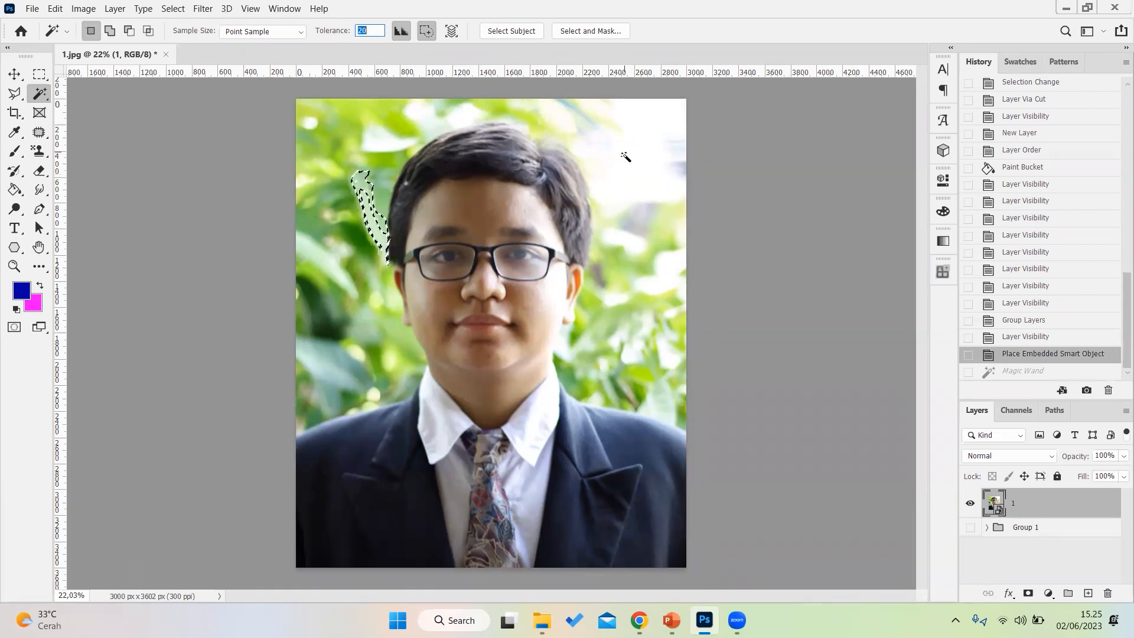
click(616, 173)
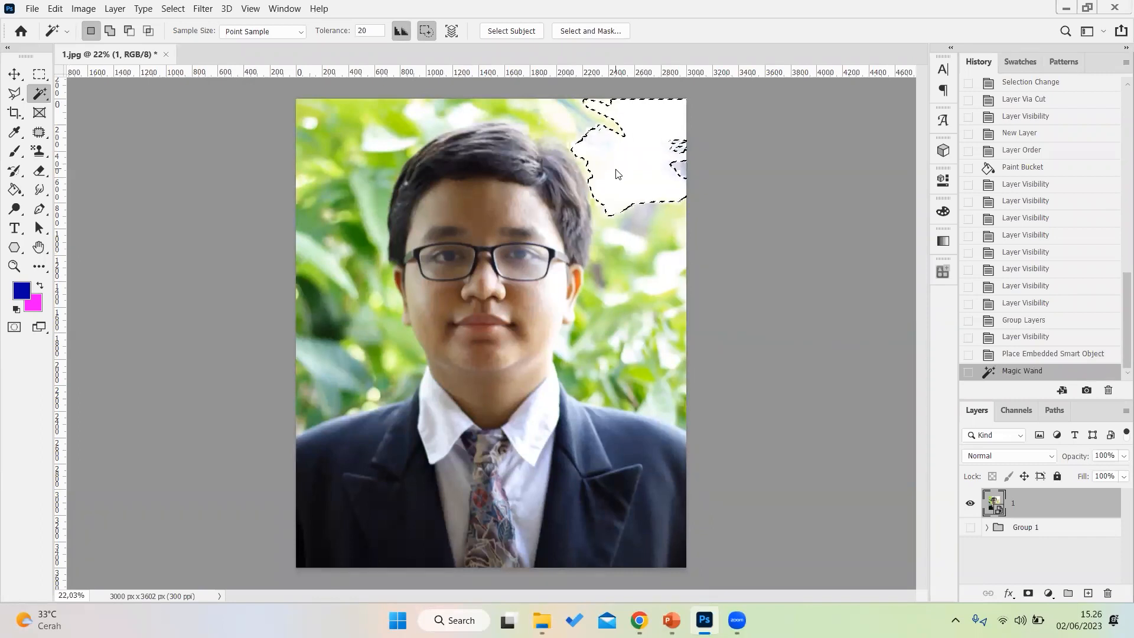
key(ctrl+d)
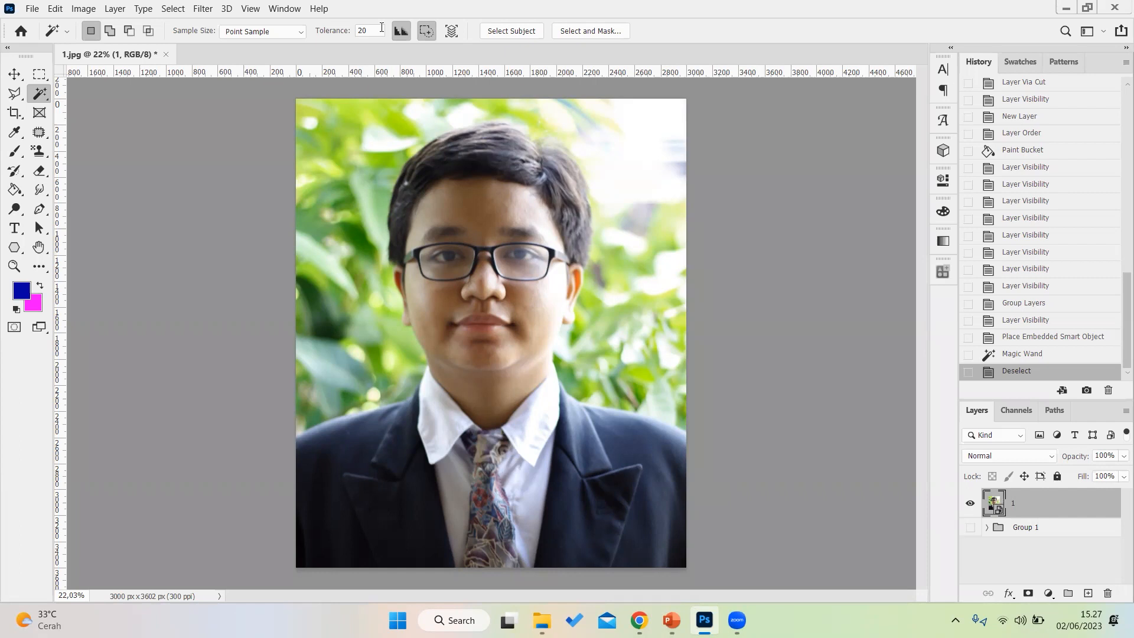
Set the Magic Wand tolerance to 100, try selecting the leaf beside the hair, and undo that selection.
click(381, 27)
text(100)
click(364, 183)
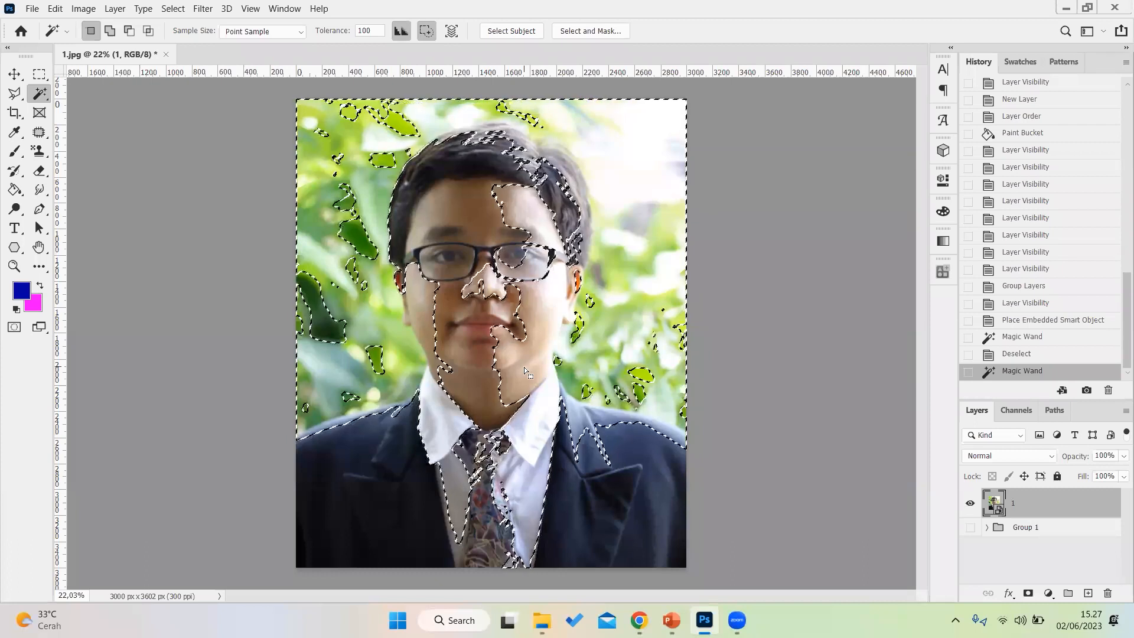
key(ctrl+z)
Set the Magic Wand tolerance to 0, try selecting a spot in the photo's upper-left leaves, inspect it up close, and undo the selection.
click(380, 31)
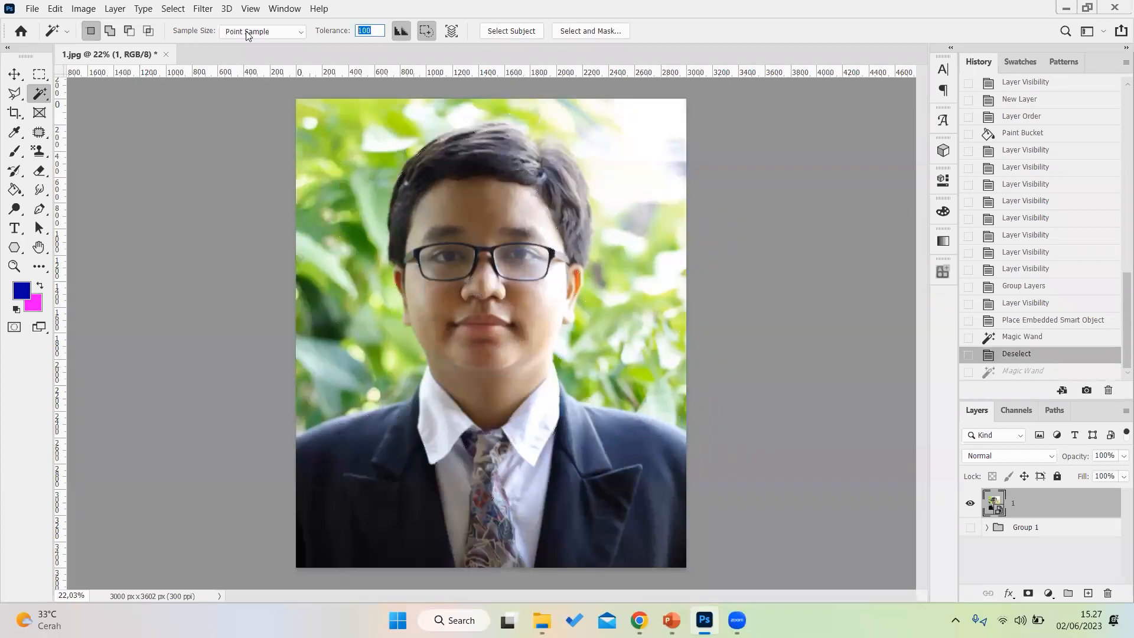
text(0)
click(343, 124)
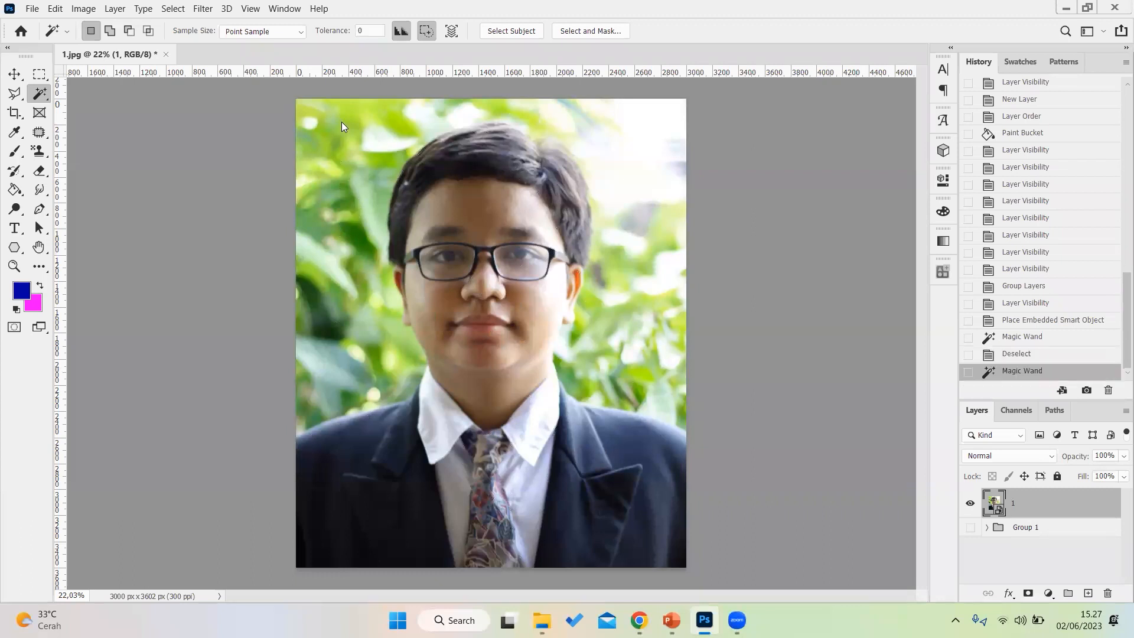
scroll(352, 154, up, 10)
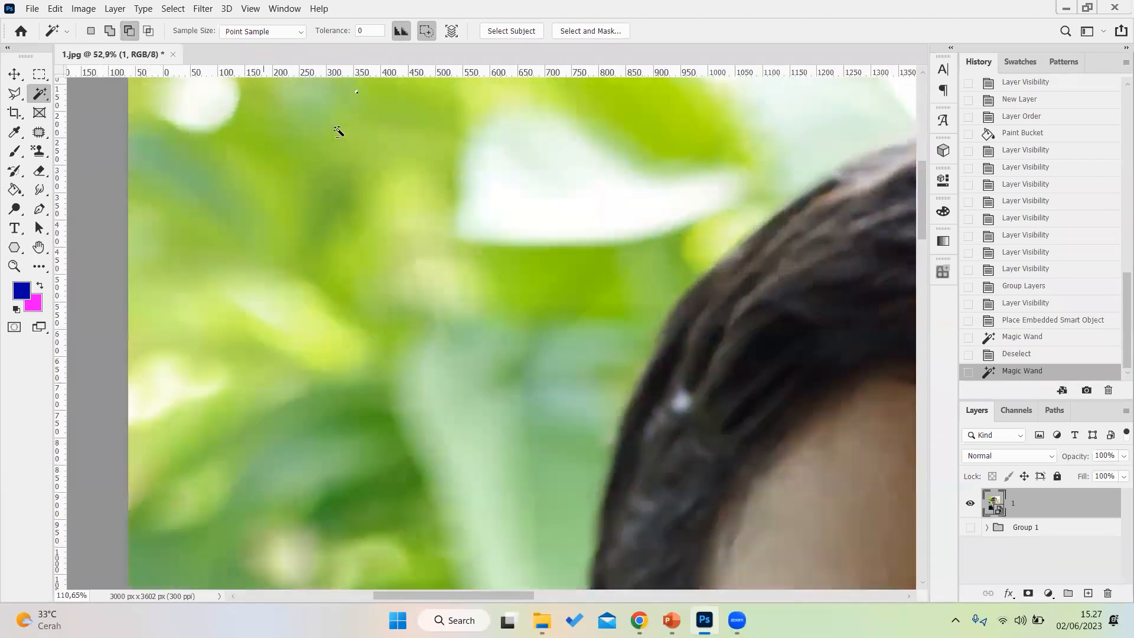
scroll(360, 163, up, 4)
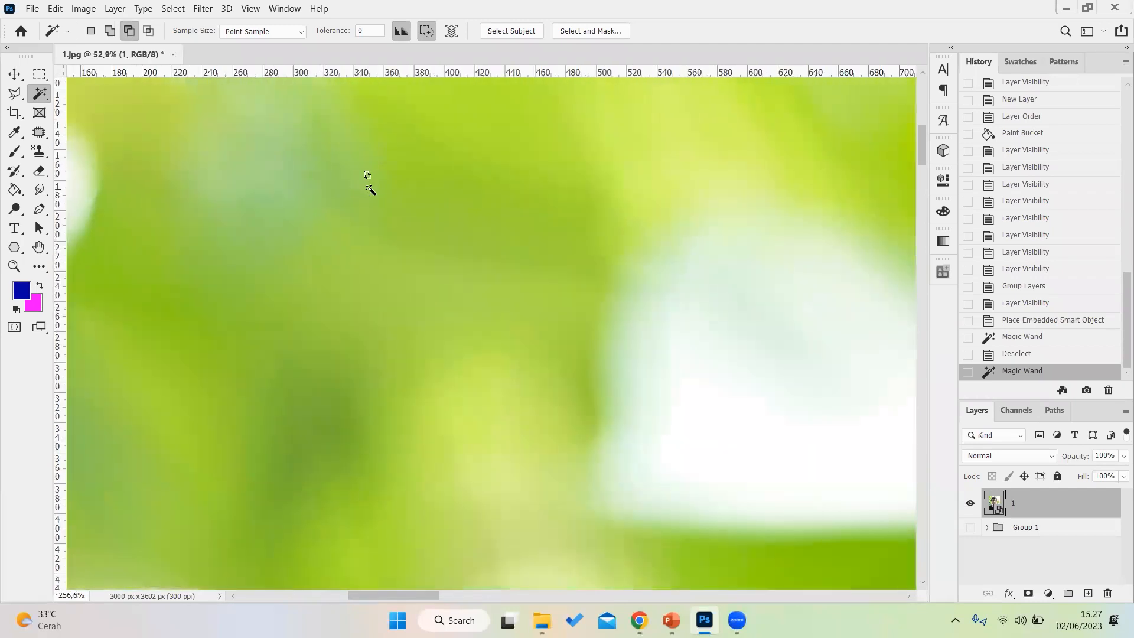
scroll(369, 189, down, 12)
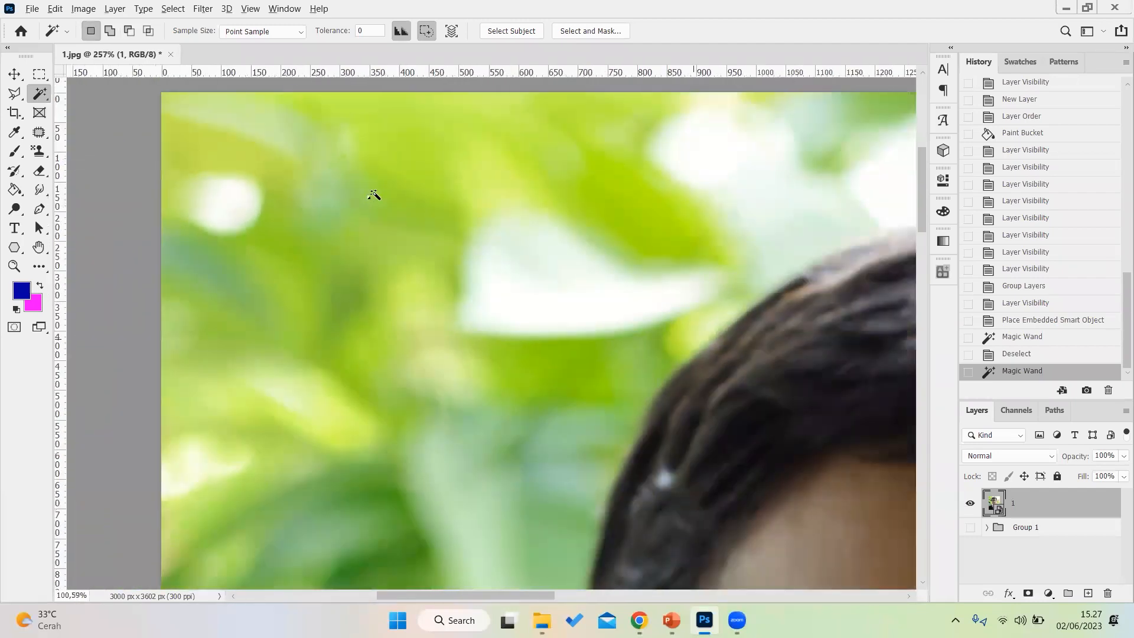
key(ctrl+z)
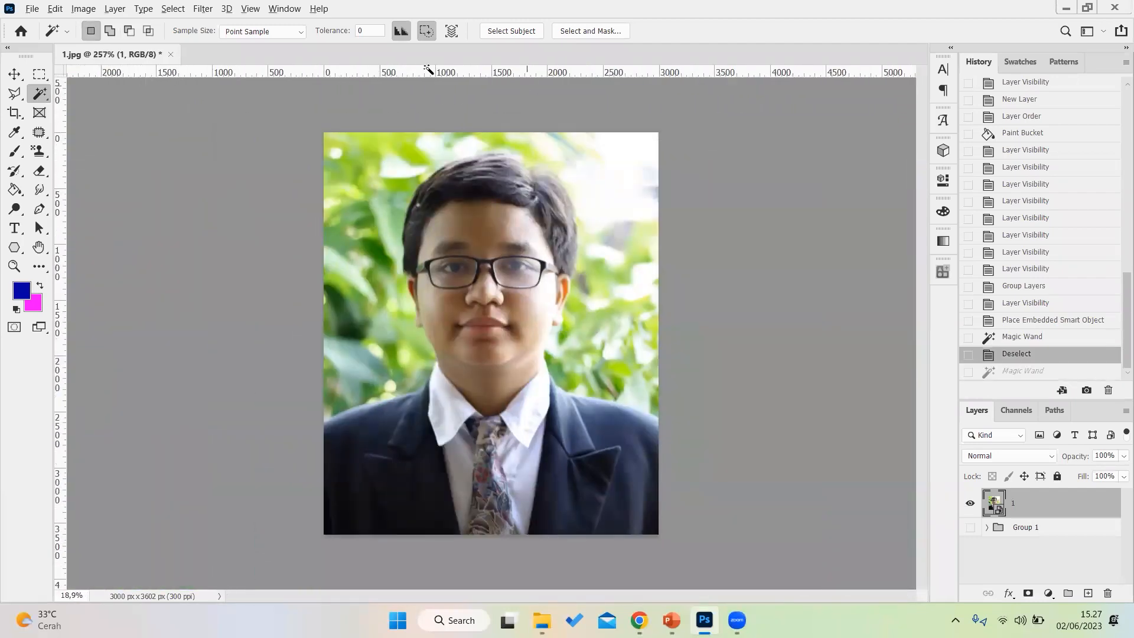
Set the Magic Wand tolerance to 20, try selecting leaves on both sides of the person and beside the hair, and undo the last selection.
key(Return)
text(20)
key(Return)
click(359, 370)
click(618, 360)
click(376, 216)
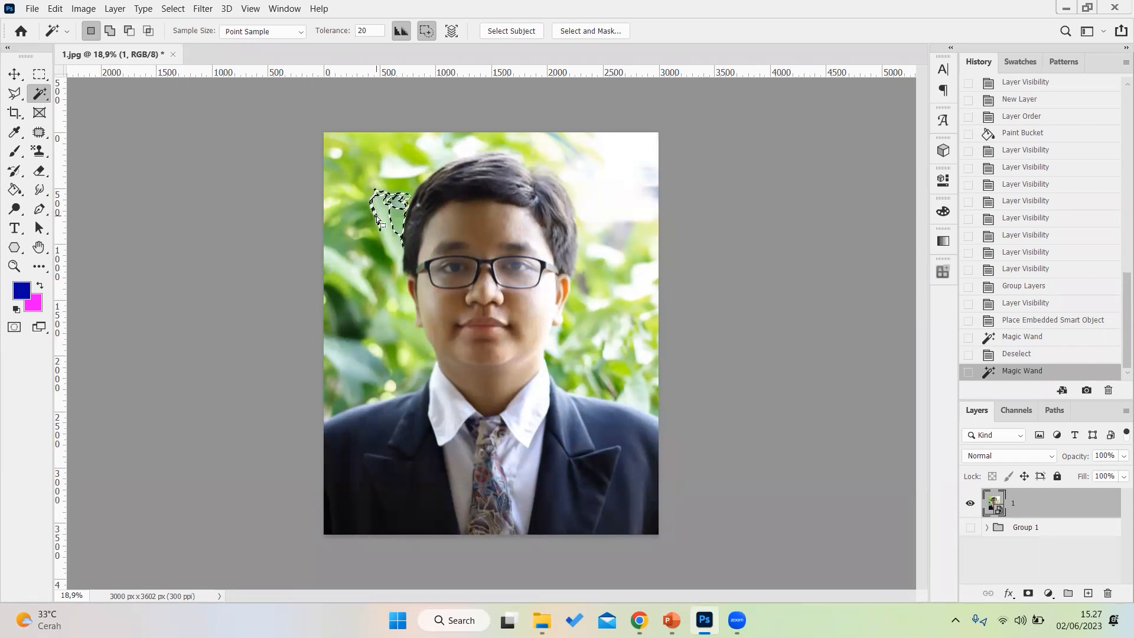
key(ctrl+z)
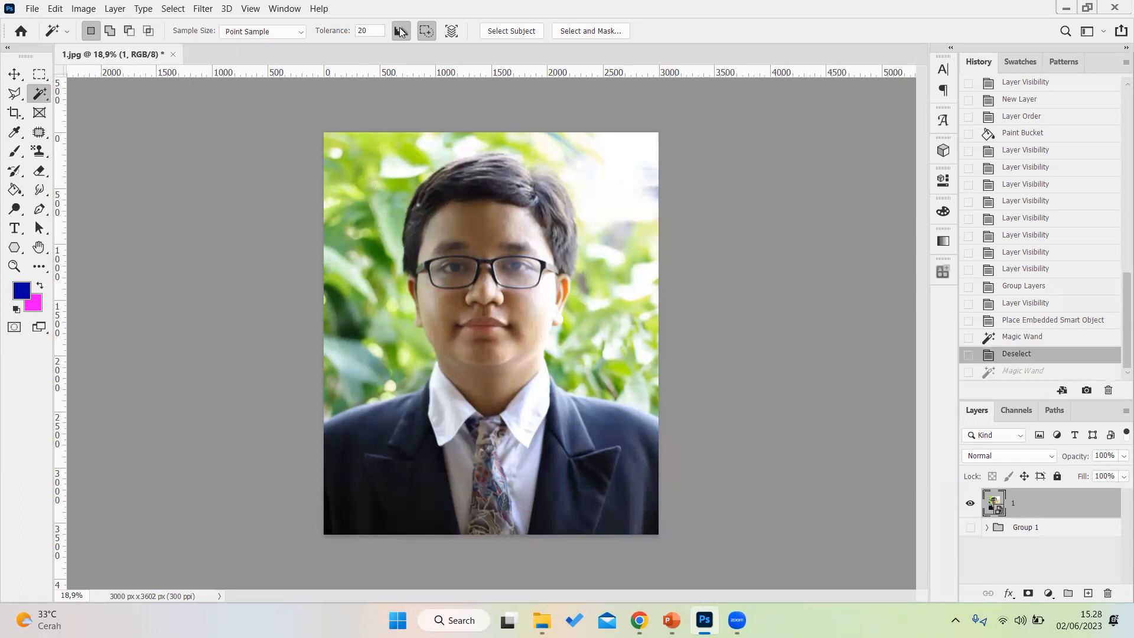
Set the Magic Wand tolerance to 40, try selecting leaves beside the hair on both sides of the head, and undo each selection.
click(369, 31)
text(40)
click(383, 170)
key(ctrl+z)
click(614, 253)
key(ctrl+z)
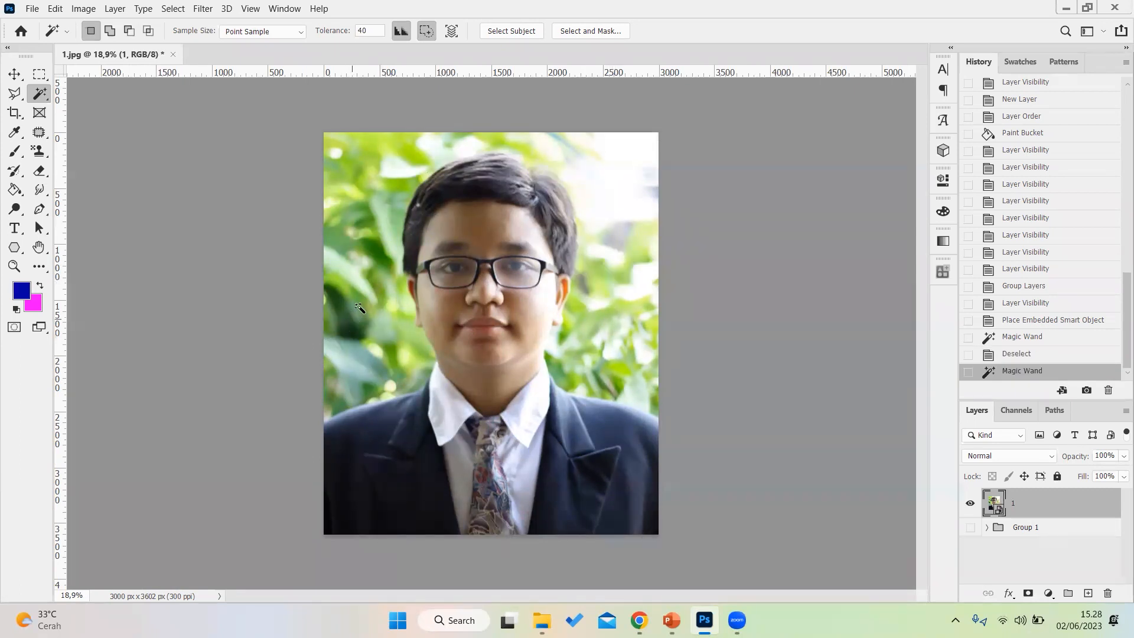
Try Magic Wand selections at tolerance 40 on the leaves beside the face and above both shoulders, undoing each one.
click(356, 276)
key(ctrl+z)
click(641, 402)
key(ctrl+z)
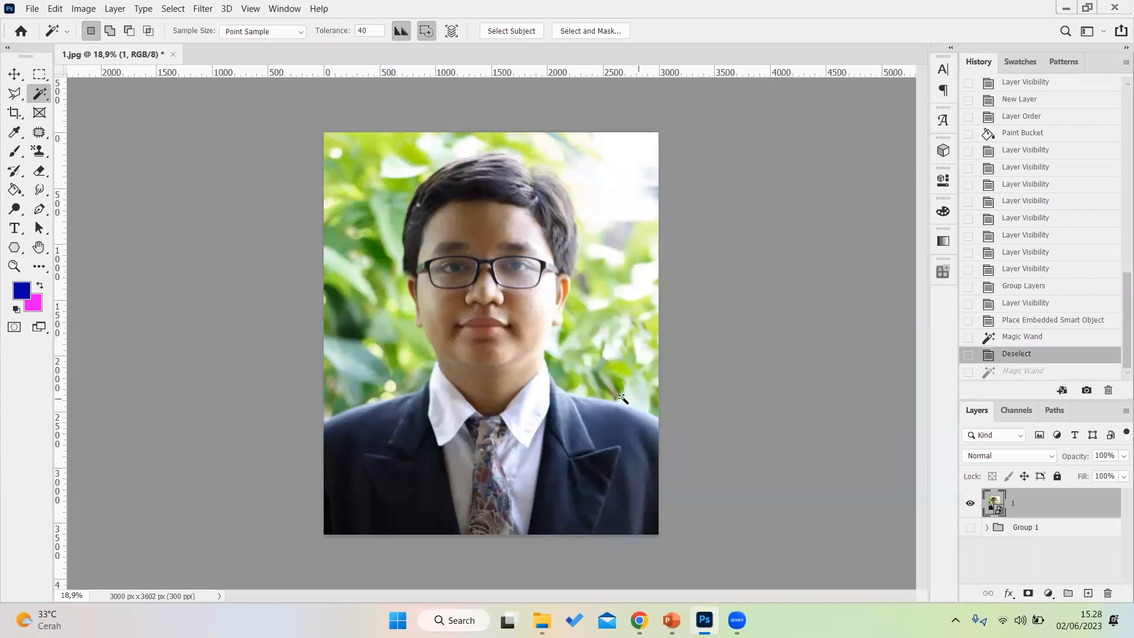
click(348, 360)
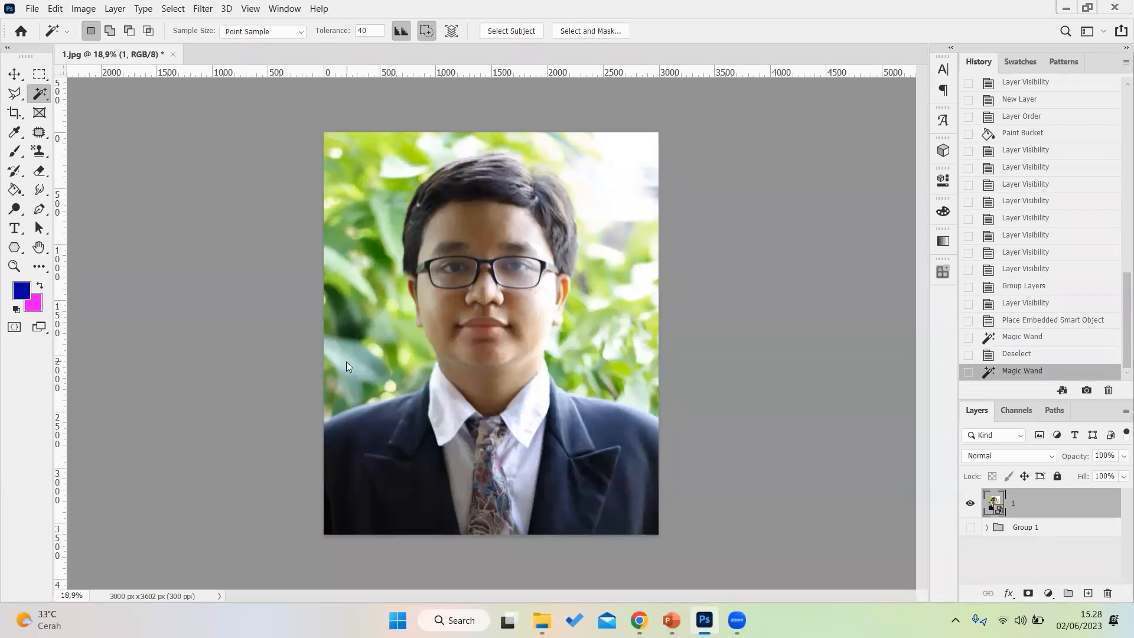
key(ctrl+z)
Set the Magic Wand tolerance to 35, select the leaf area on the photo's left side, and try to delete it.
double_click(369, 31)
text(35)
click(340, 260)
key(ctrl+z)
click(342, 235)
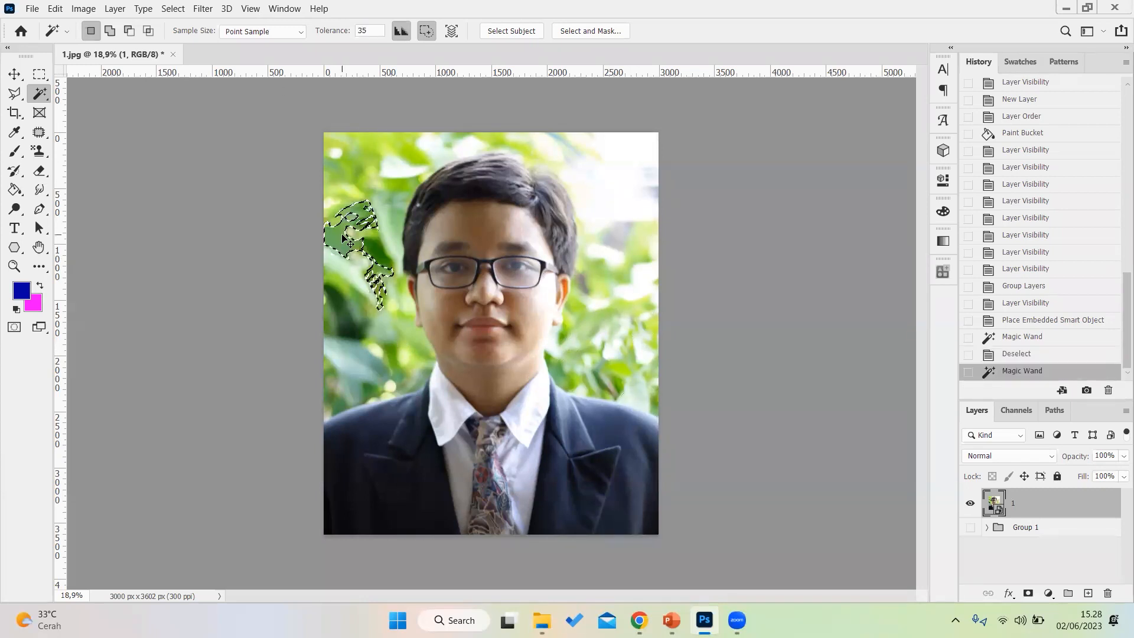
key(alt)
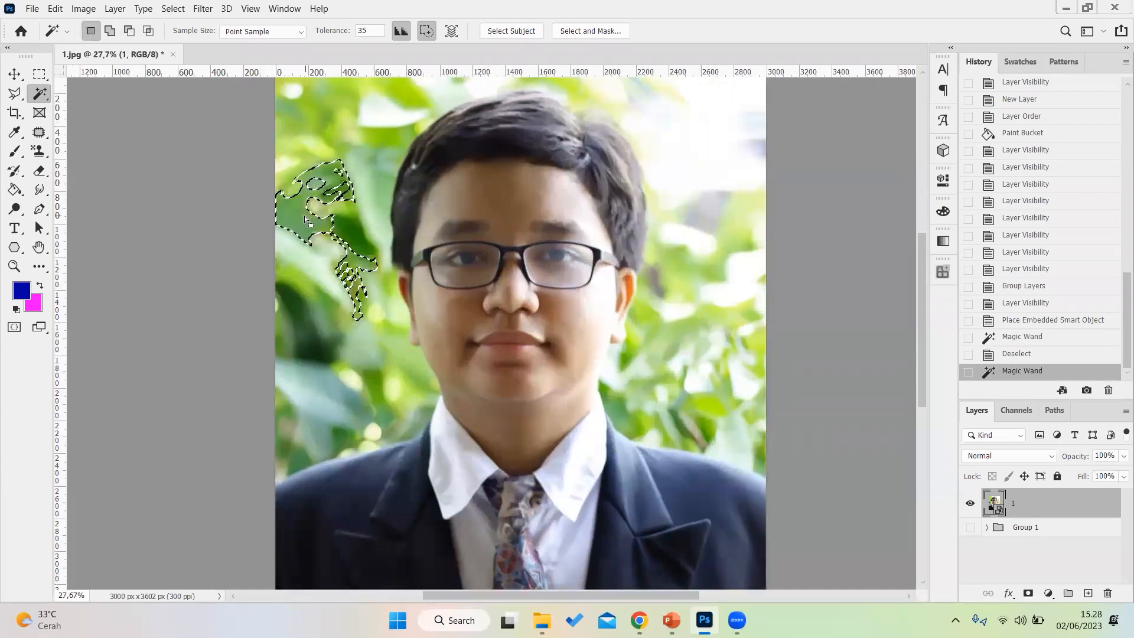
key(Delete)
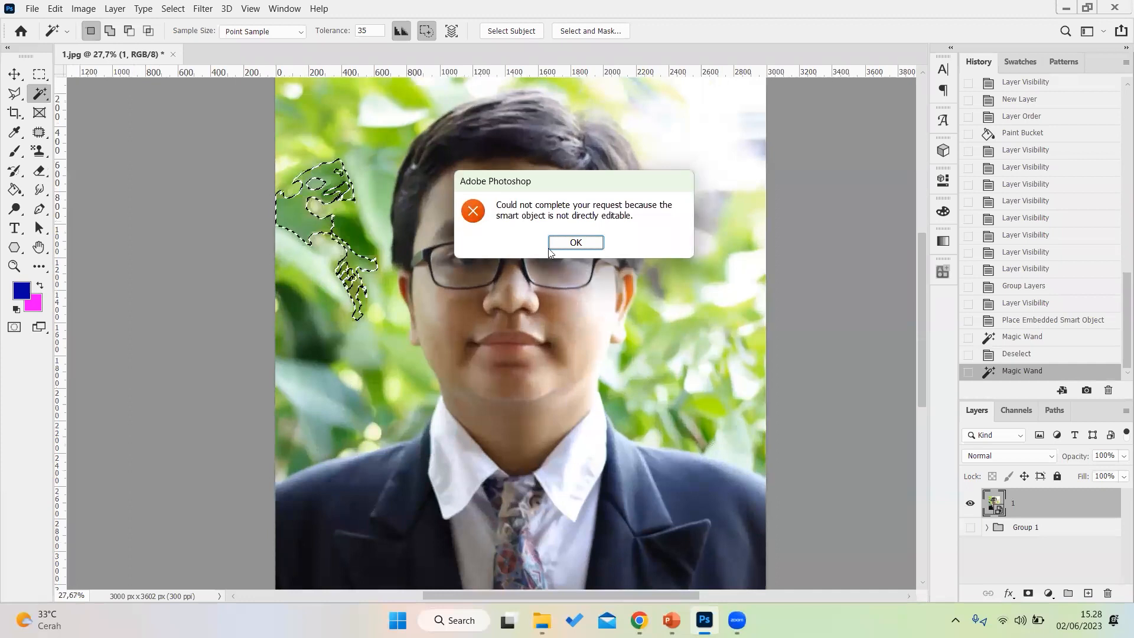
click(505, 242)
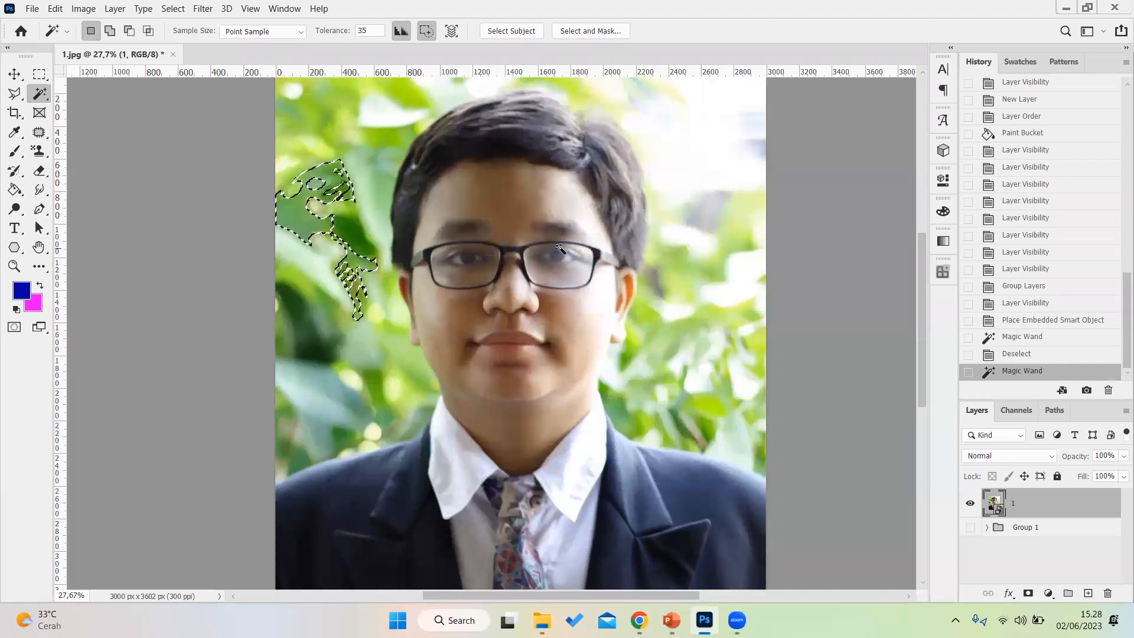
Rasterize the smart object layer 1.
right_click(315, 226)
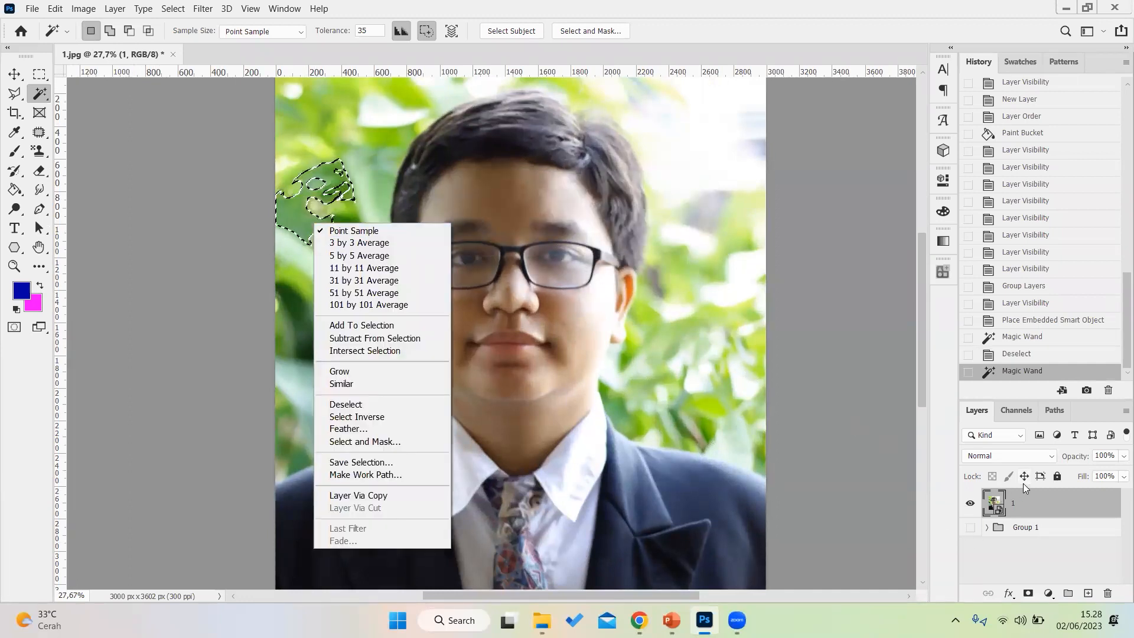
click(1023, 504)
right_click(1022, 505)
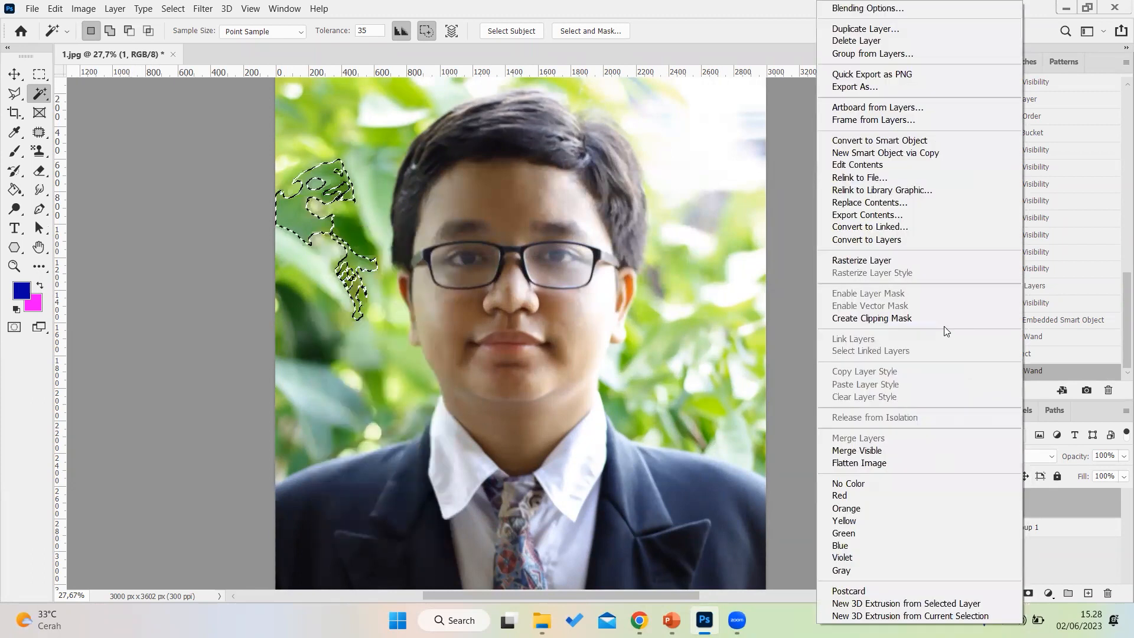
click(919, 261)
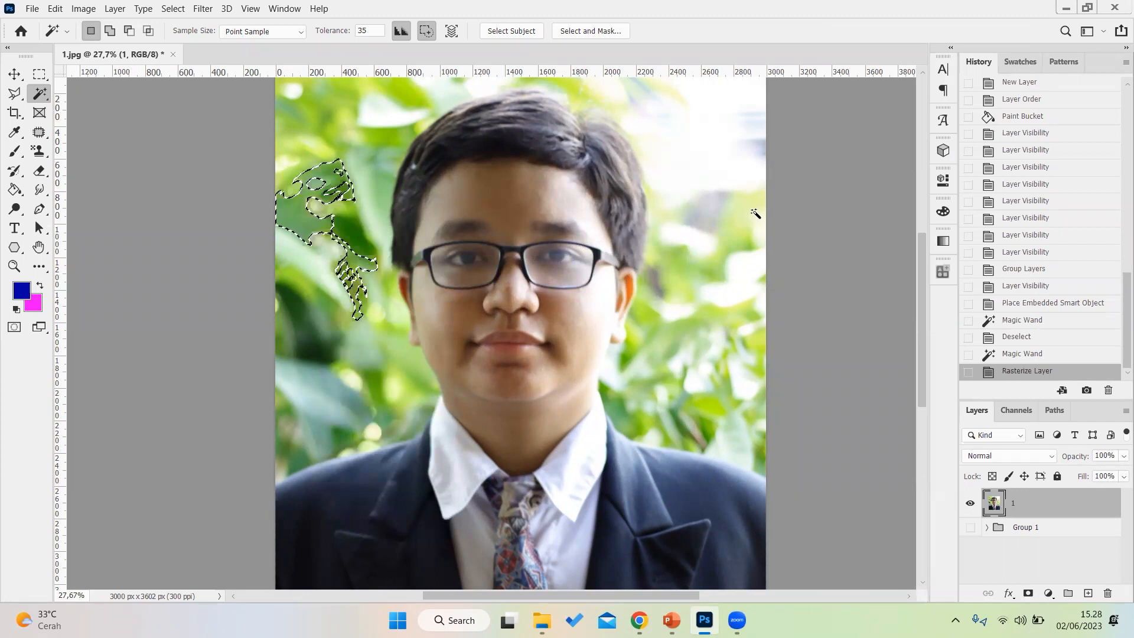
Try deleting the selected leaf area on the photo's left side, undo the deletion, and clear the selection.
key(ctrl+d)
click(305, 238)
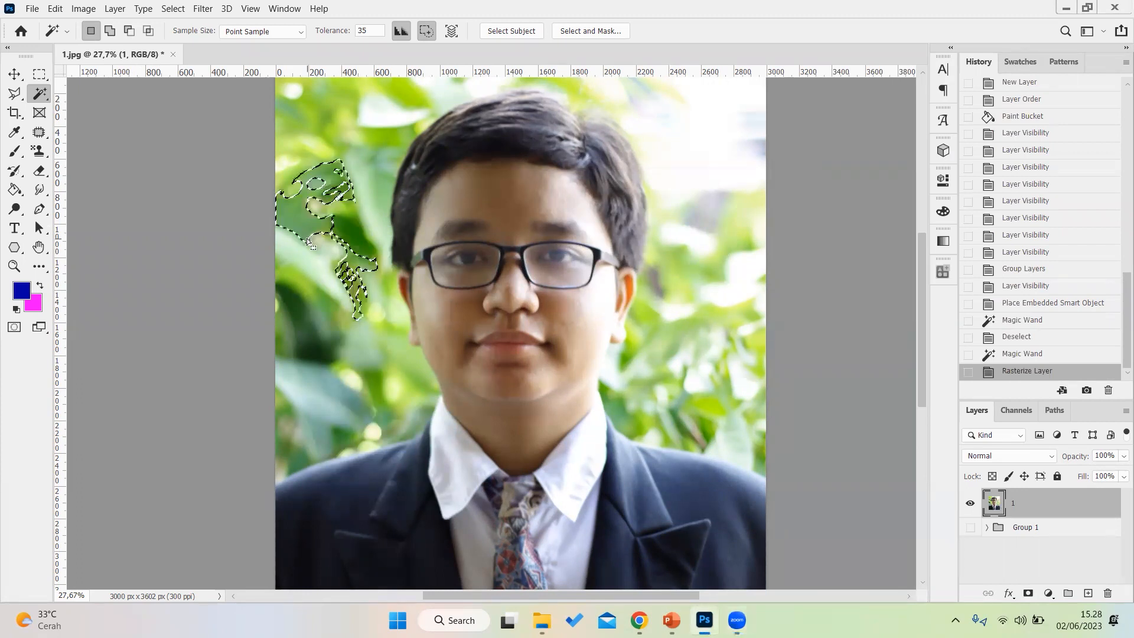
key(Delete)
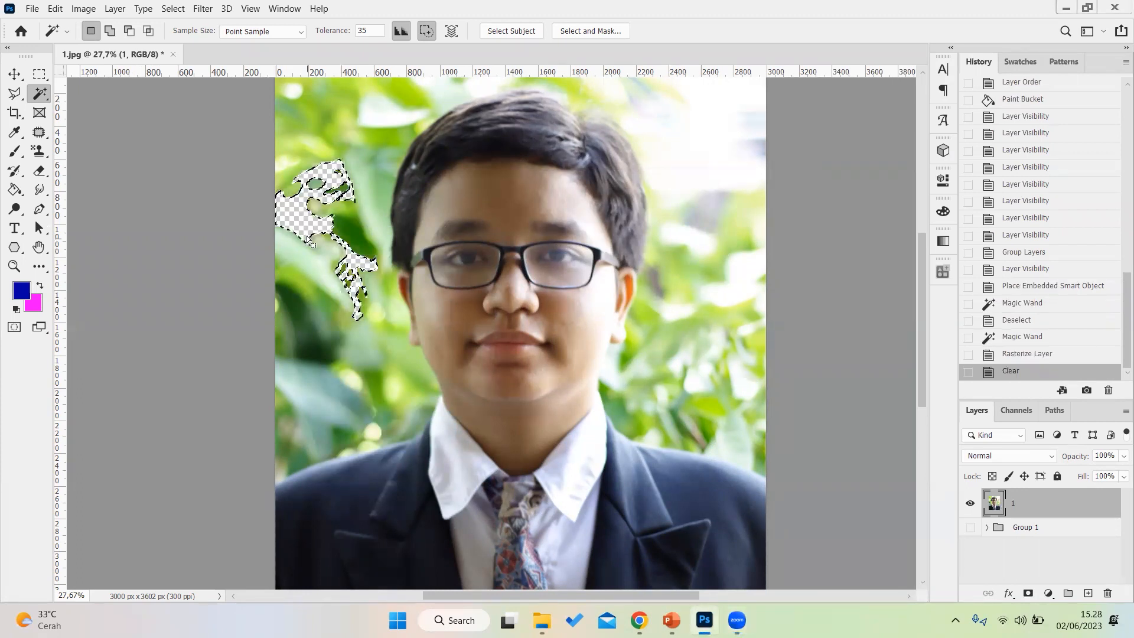
key(ctrl+z)
key(ctrl+d)
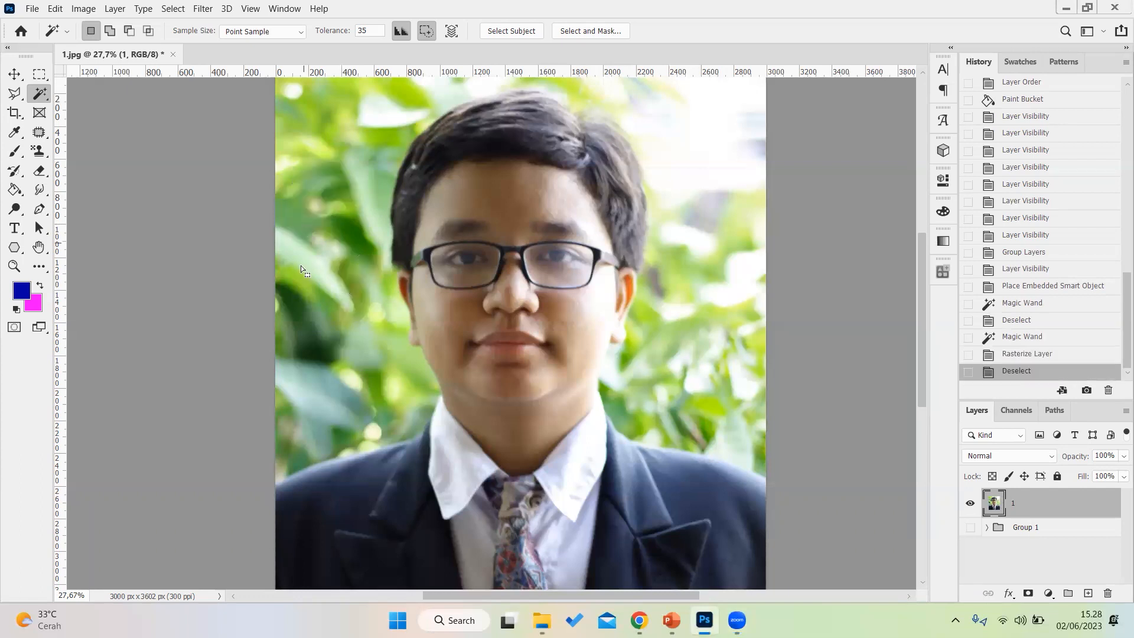
Select and delete two leaf patches on the photo's left side with the Magic Wand at tolerance 35, deselecting after each.
scroll(334, 250, up, 1)
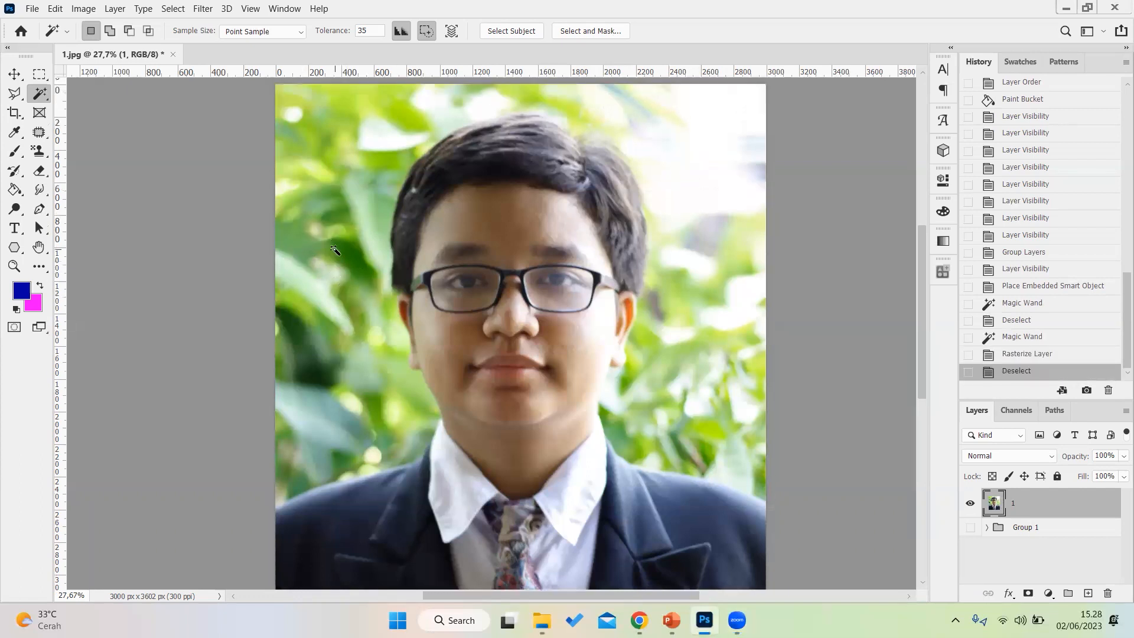
click(290, 251)
key(Delete)
key(ctrl+d)
click(304, 302)
key(Delete)
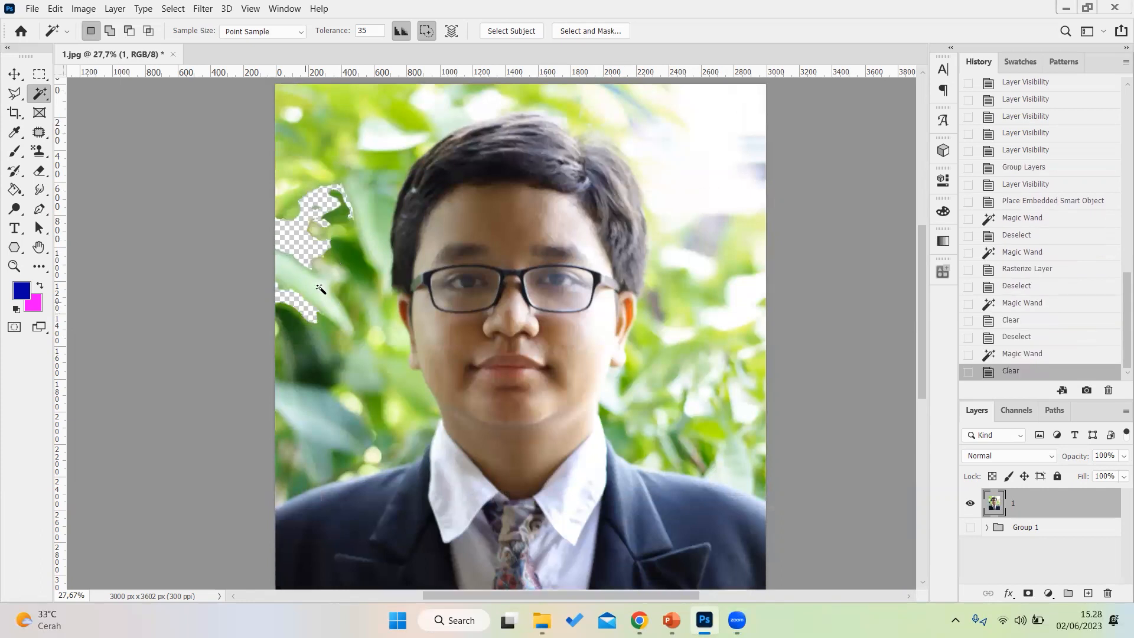
key(ctrl+d)
Select and delete the bright green leaf area in the photo's upper-left corner with the Magic Wand, and deselect.
scroll(327, 271, up, 4)
click(334, 231)
key(Delete)
key(ctrl+d)
Select and delete two background patches on the photo's right side beside the face with the Magic Wand, deselecting after each.
scroll(336, 227, down, 4)
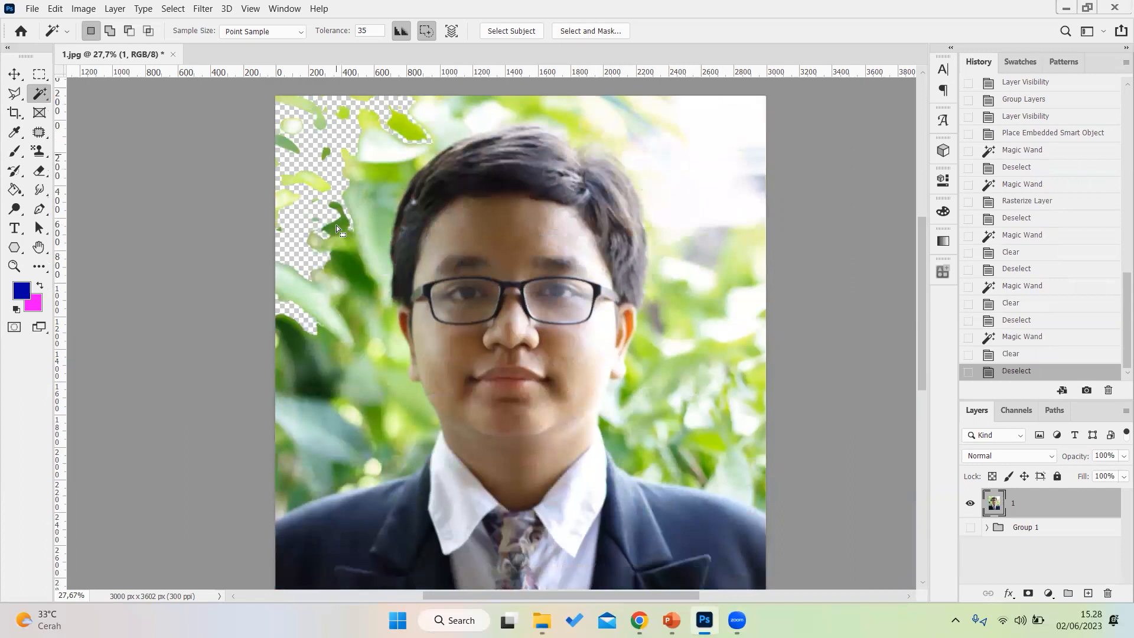
click(711, 369)
key(Delete)
key(ctrl+d)
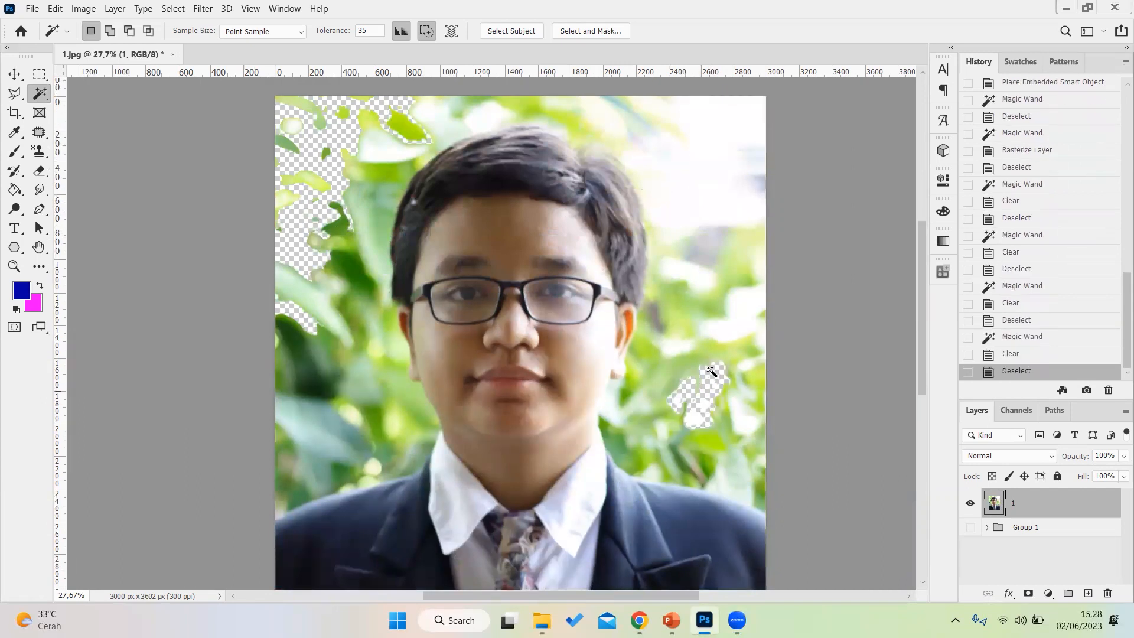
click(747, 261)
key(Delete)
key(ctrl+d)
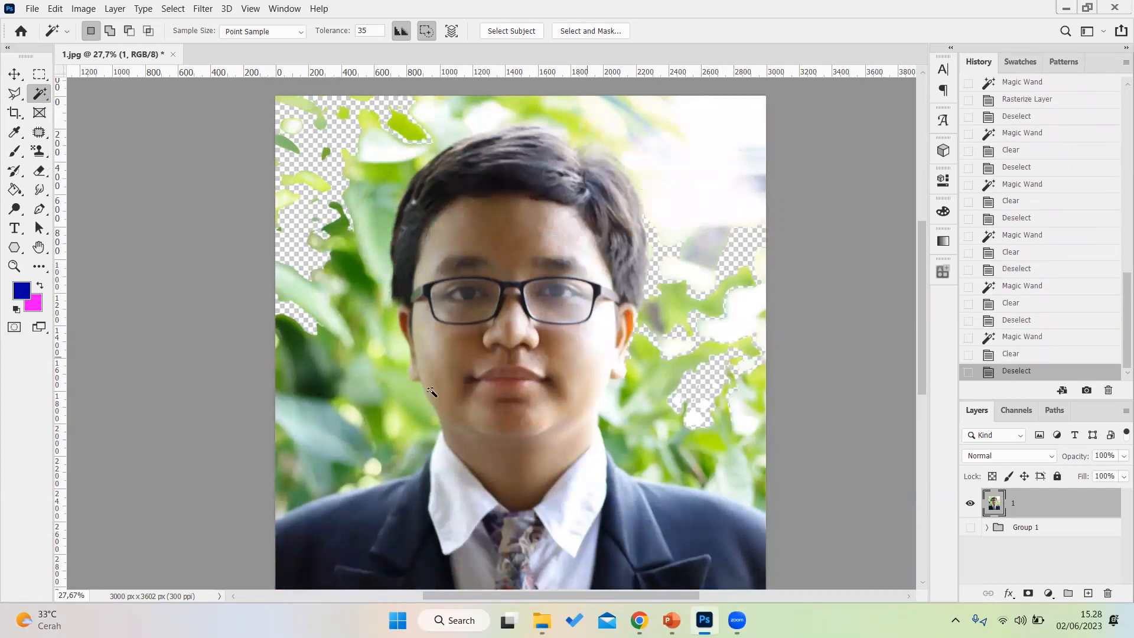
Select and delete three leaf patches above the shoulder on the photo's left side with the Magic Wand, deselecting after each.
click(318, 437)
key(Delete)
key(ctrl+d)
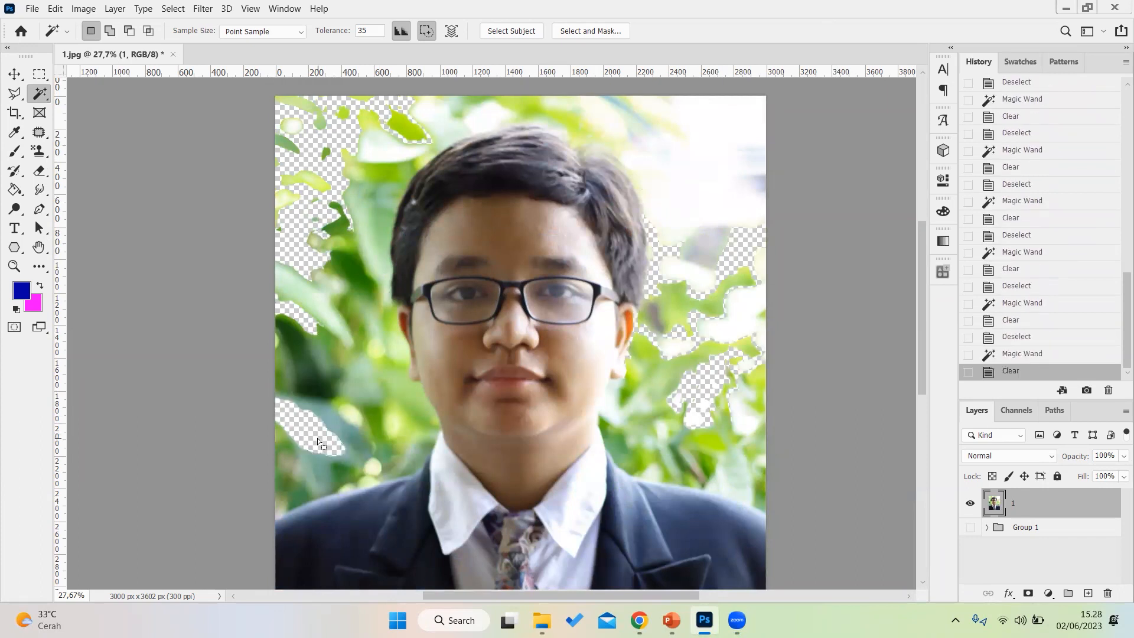
scroll(326, 352, down, 3)
click(327, 319)
key(Delete)
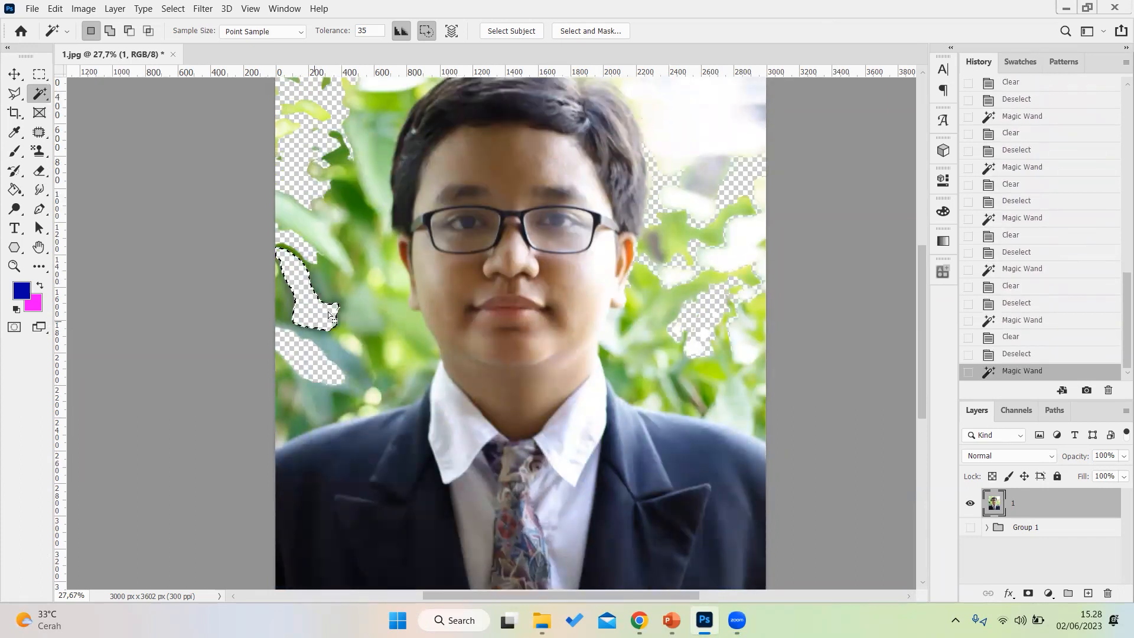
key(ctrl+d)
click(372, 328)
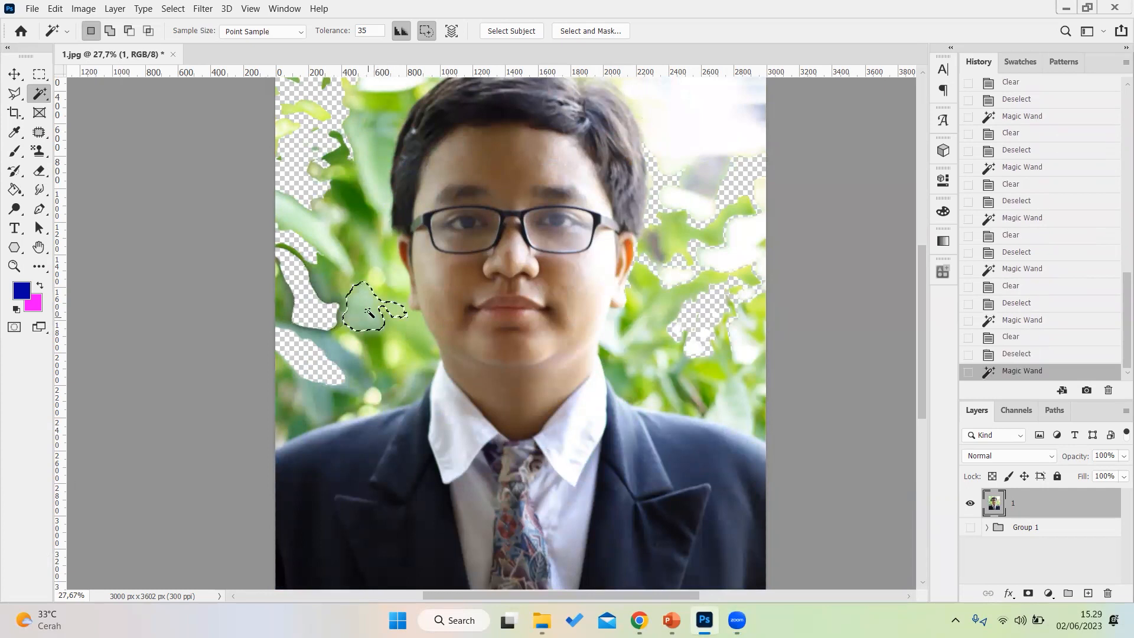
key(Delete)
key(ctrl+d)
Select and delete the white background area in the upper right and the green leaf patch above the hair, deselecting after each.
scroll(792, 360, up, 3)
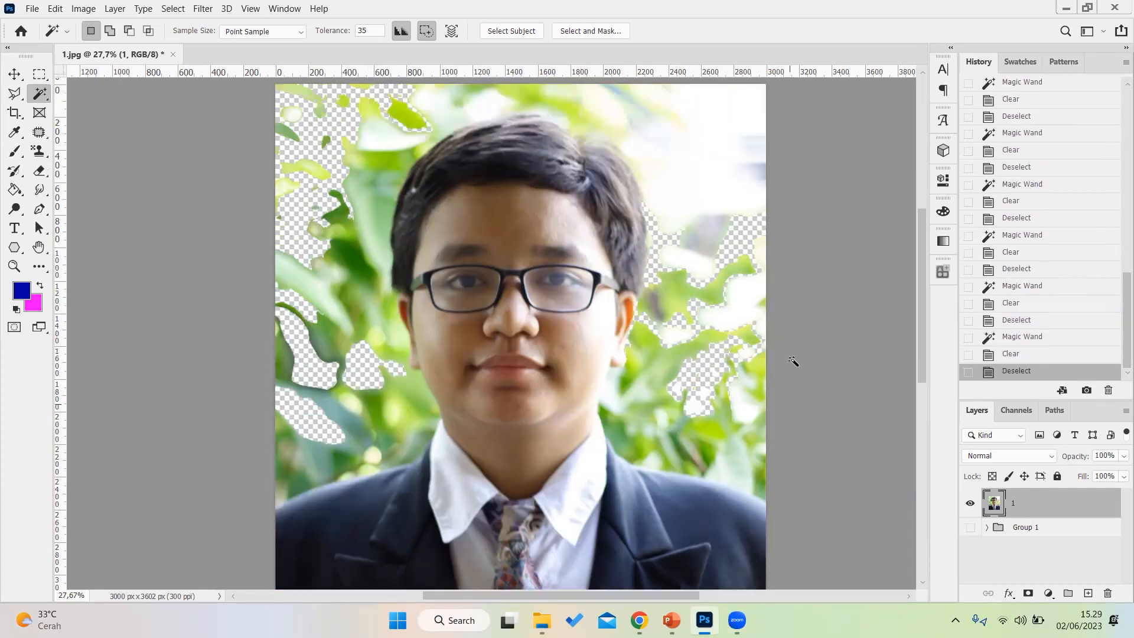
click(705, 246)
key(Delete)
key(ctrl+d)
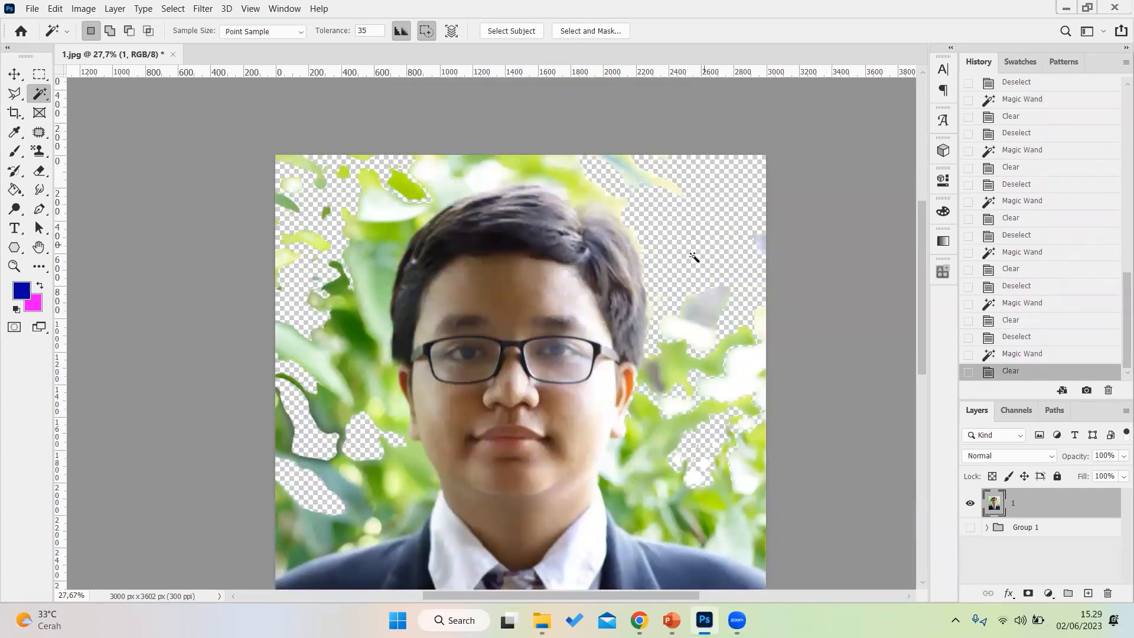
click(543, 168)
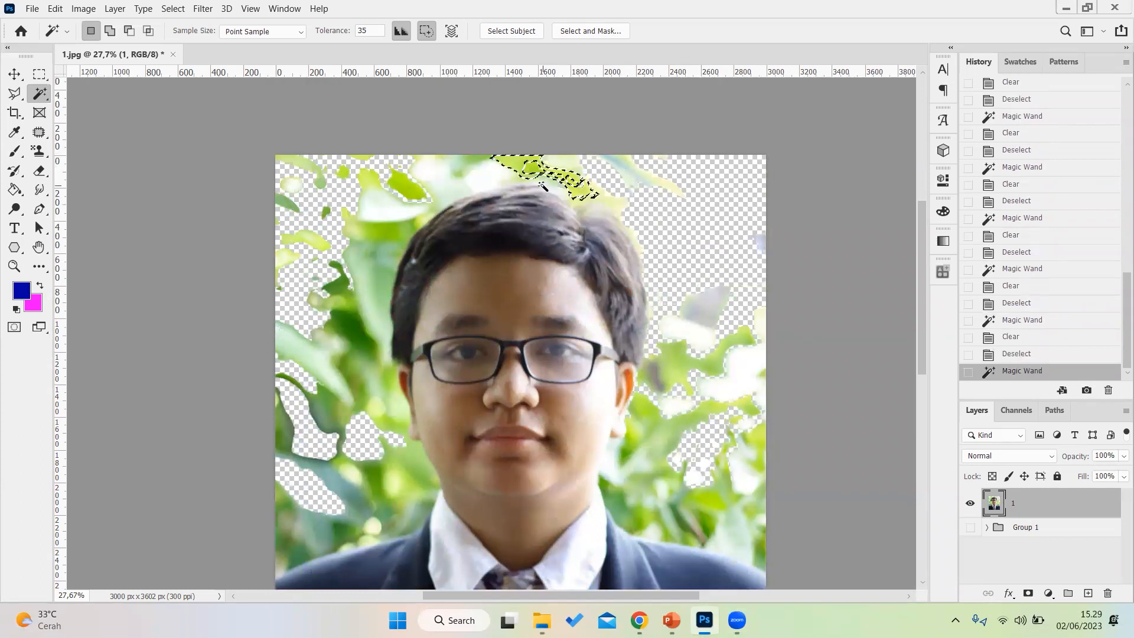
key(Delete)
key(ctrl+d)
Erase leaf remnants in the photo's upper-left corner with the Eraser tool at a 111 px hard round brush.
scroll(532, 413, down, 3)
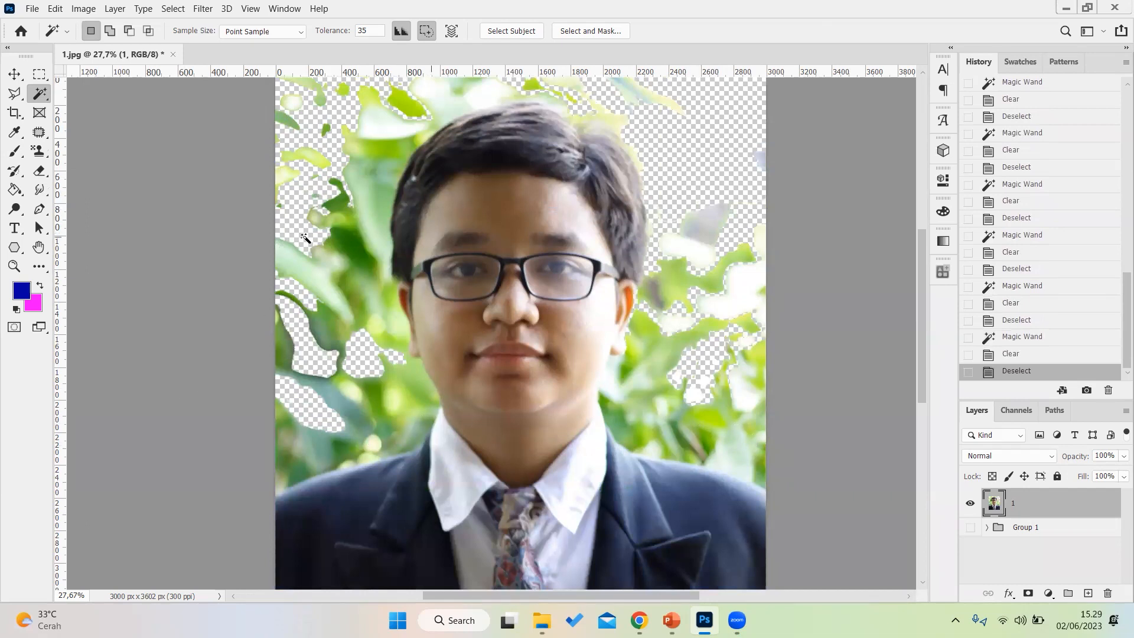
scroll(324, 205, up, 2)
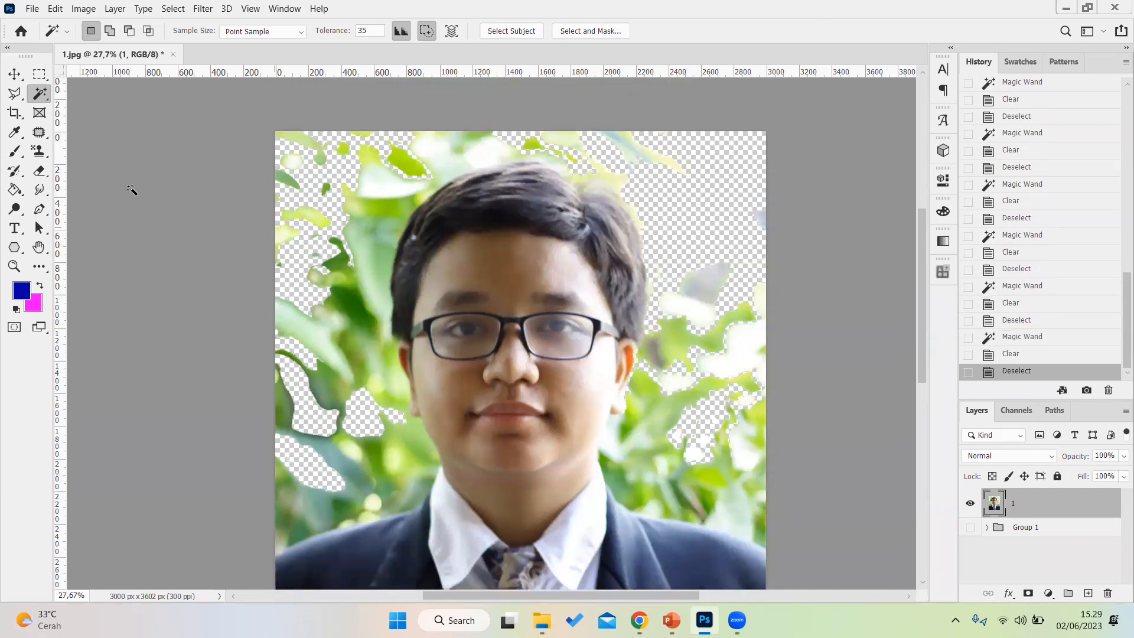
click(39, 171)
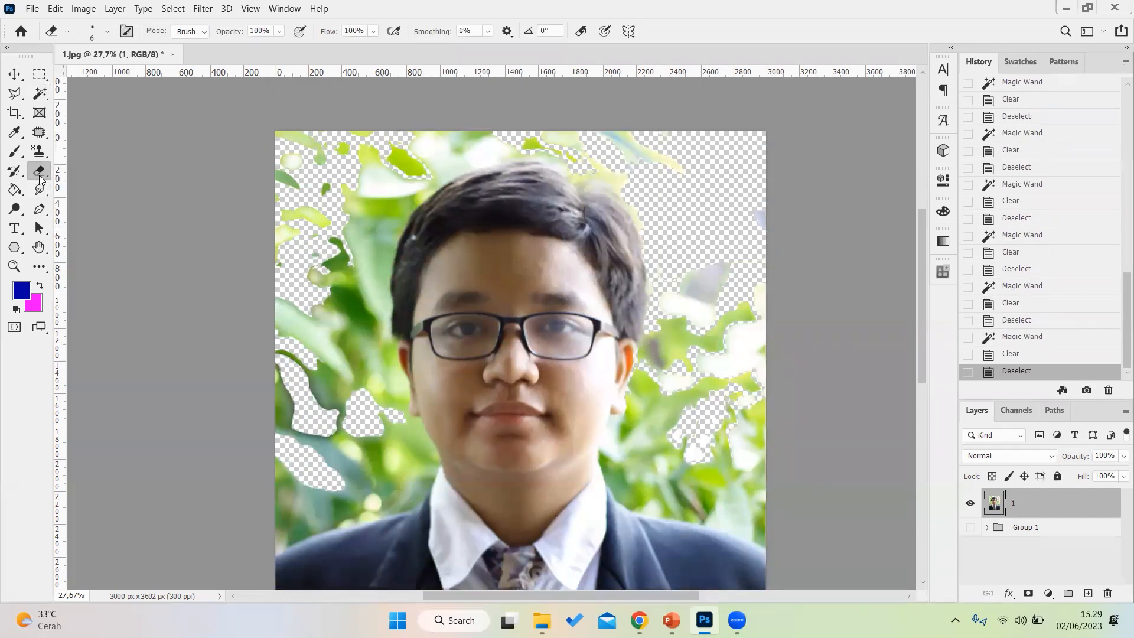
drag(40, 178, 79, 171)
right_click(313, 172)
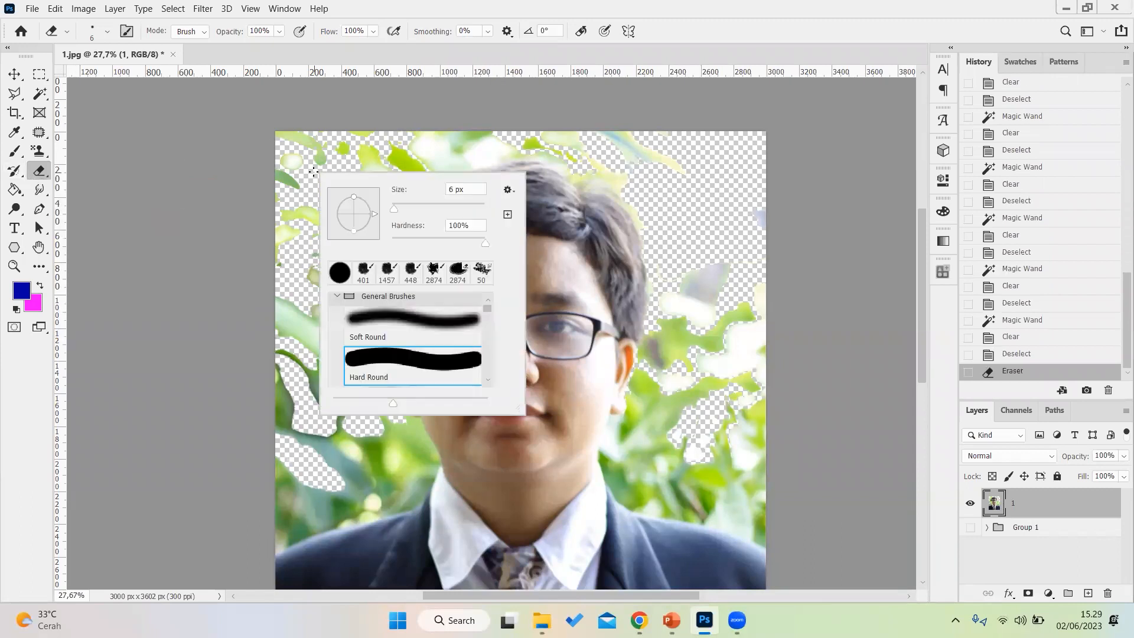
drag(426, 201, 441, 209)
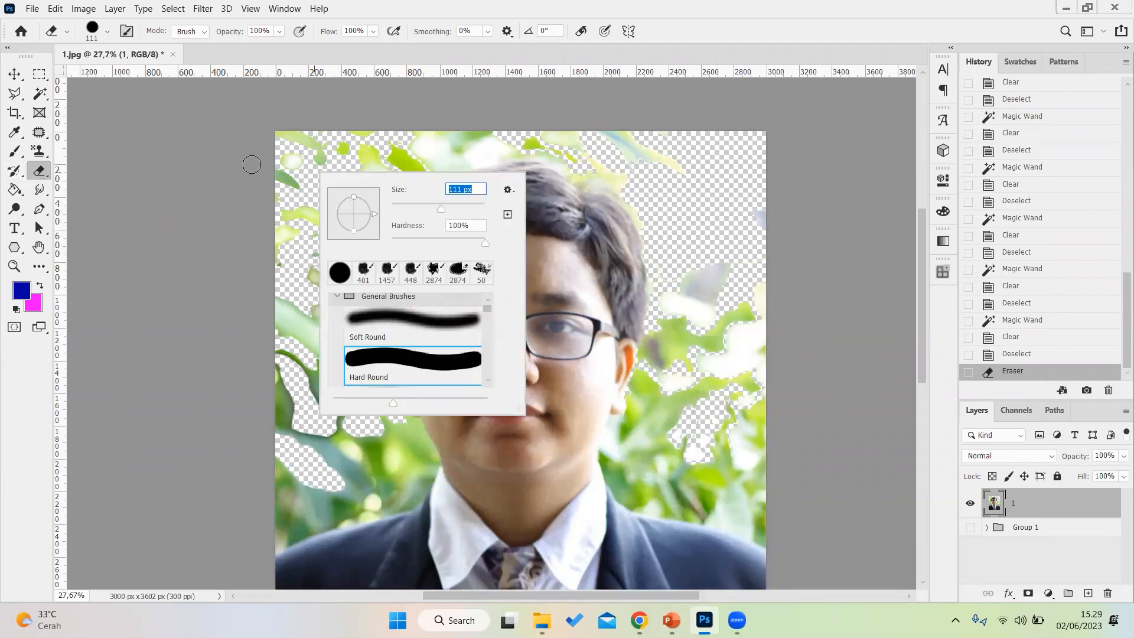
click(269, 162)
drag(269, 162, 367, 151)
Enlarge the eraser to 259 px and erase the leafy background around the head on both sides of the photo.
right_click(353, 176)
drag(488, 211, 508, 213)
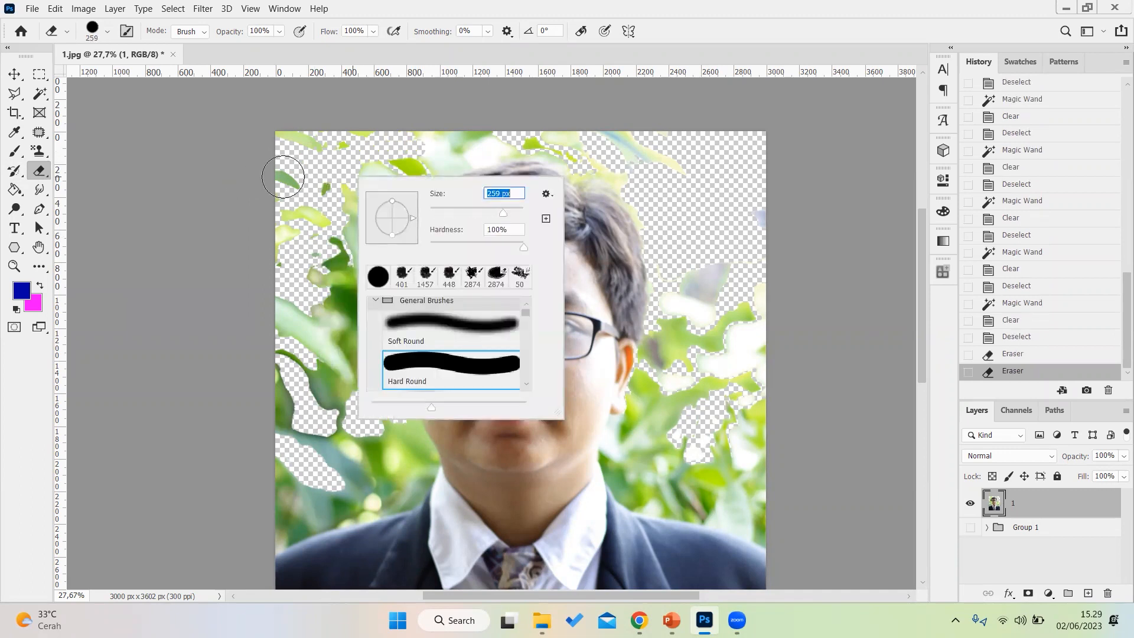
click(284, 191)
mouse_move(284, 191)
mouse_down()
mouse_move(266, 340)
mouse_move(275, 157)
mouse_move(297, 386)
mouse_move(324, 171)
mouse_move(325, 359)
mouse_move(325, 172)
mouse_move(321, 383)
mouse_move(302, 444)
mouse_move(277, 376)
mouse_move(279, 446)
mouse_move(297, 455)
mouse_move(354, 464)
mouse_move(380, 455)
mouse_move(316, 420)
mouse_move(370, 445)
mouse_move(344, 347)
mouse_move(355, 143)
mouse_move(346, 129)
mouse_move(282, 130)
mouse_move(487, 124)
mouse_move(734, 143)
mouse_move(672, 137)
mouse_move(796, 296)
mouse_move(738, 193)
mouse_move(715, 340)
mouse_move(708, 215)
mouse_move(718, 353)
mouse_move(753, 367)
mouse_move(757, 319)
mouse_move(761, 439)
mouse_move(743, 297)
mouse_move(754, 405)
mouse_up()
scroll(751, 405, down, 5)
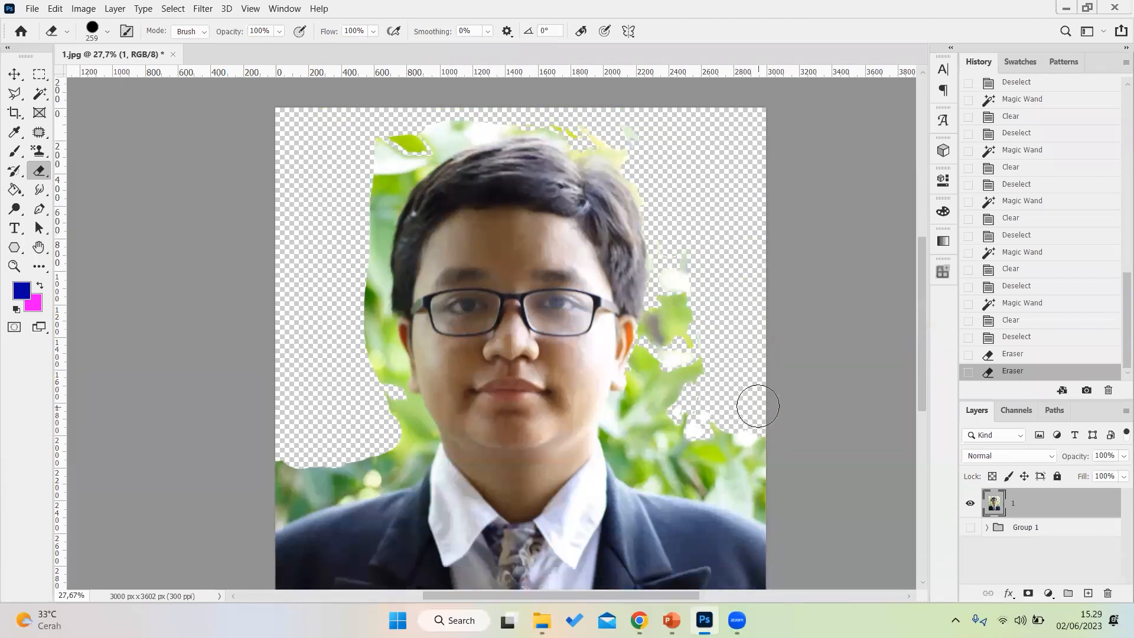
Erase the leaves beside the neck and above the shoulder on the photo's right side.
scroll(690, 397, up, 3)
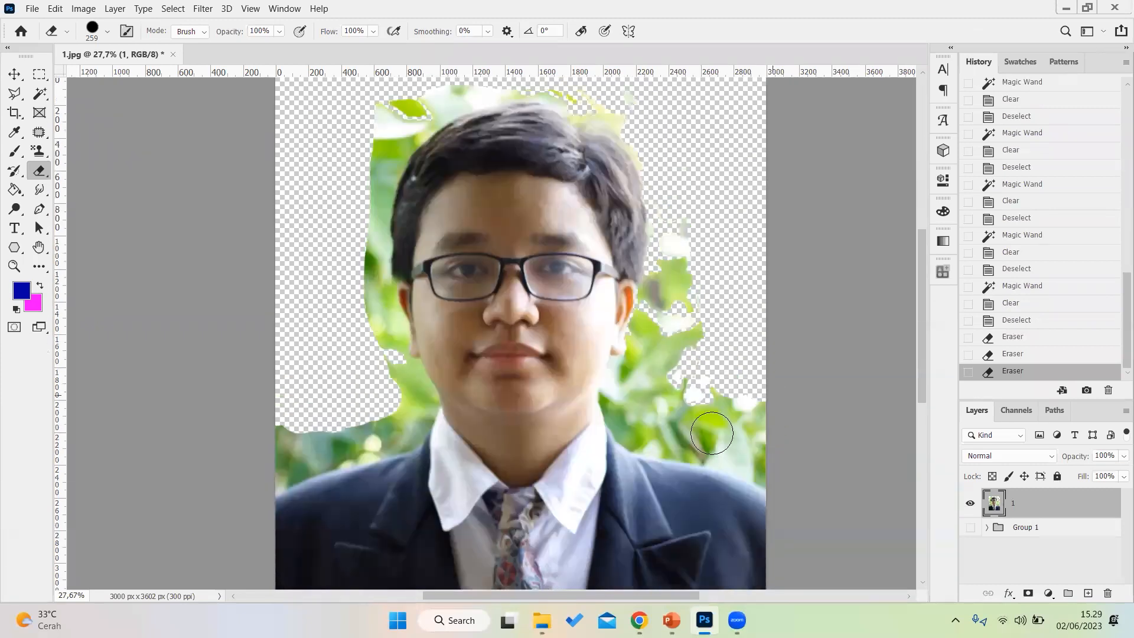
scroll(711, 433, up, 1)
drag(596, 457, 861, 506)
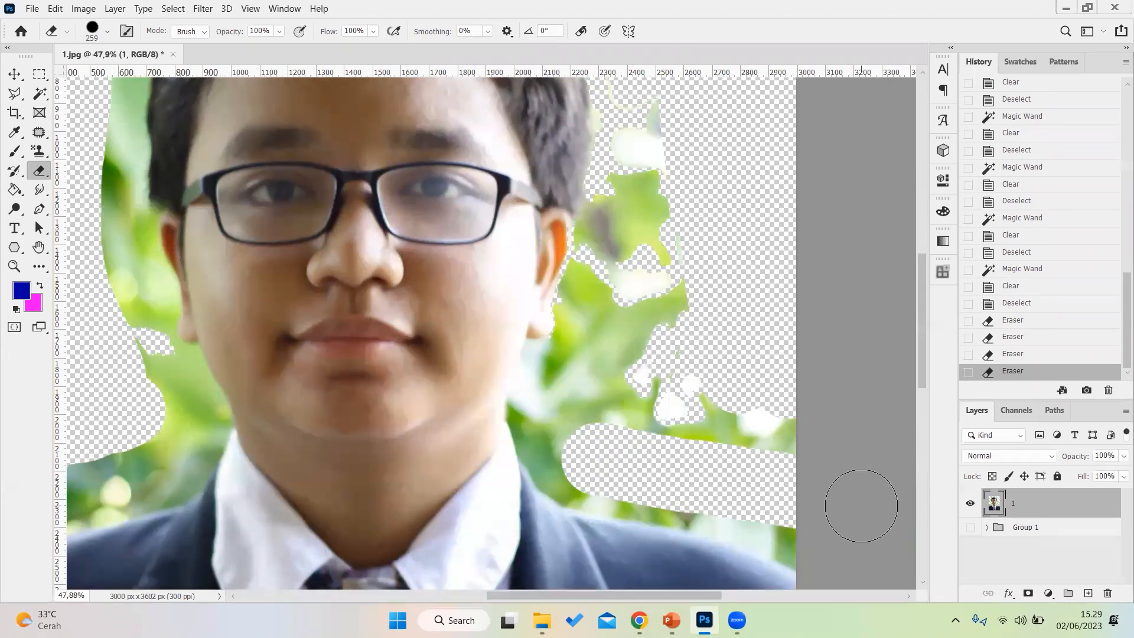
scroll(724, 430, down, 3)
mouse_move(661, 193)
mouse_down()
mouse_move(636, 295)
mouse_move(839, 363)
mouse_move(725, 355)
mouse_move(871, 348)
mouse_move(698, 205)
mouse_move(713, 370)
mouse_move(634, 389)
mouse_move(821, 461)
mouse_move(558, 388)
mouse_move(567, 303)
mouse_move(596, 274)
mouse_move(628, 165)
mouse_move(652, 145)
mouse_move(684, 161)
mouse_move(676, 246)
mouse_up()
scroll(675, 245, up, 1)
scroll(673, 254, down, 4)
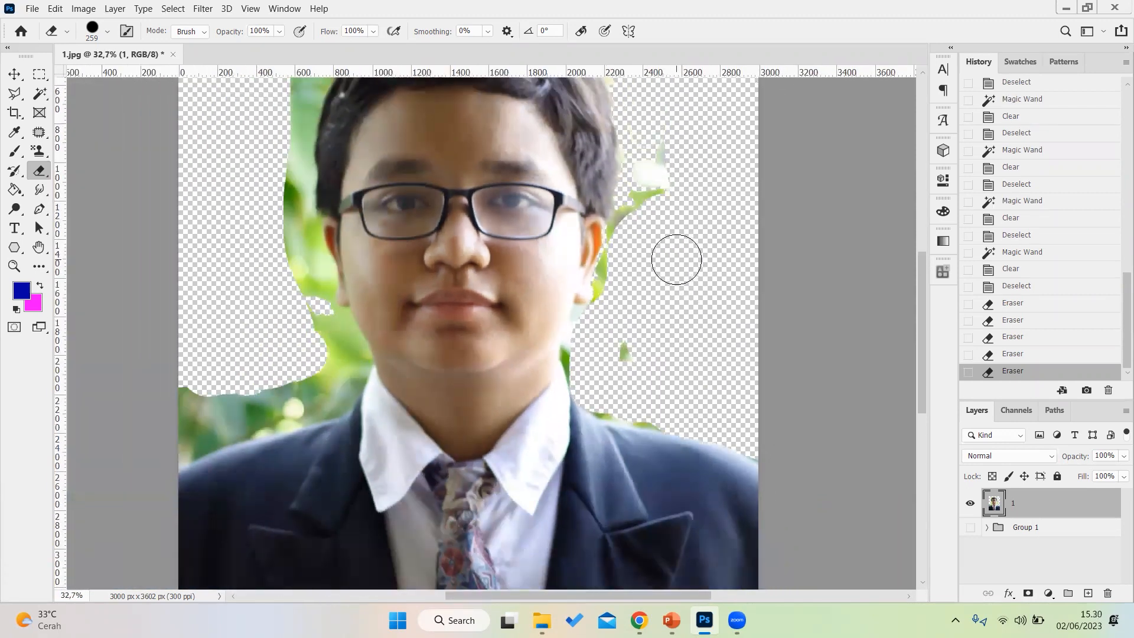
Erase the leftover green fringe along the jacket shoulder on the photo's right side.
scroll(734, 493, up, 5)
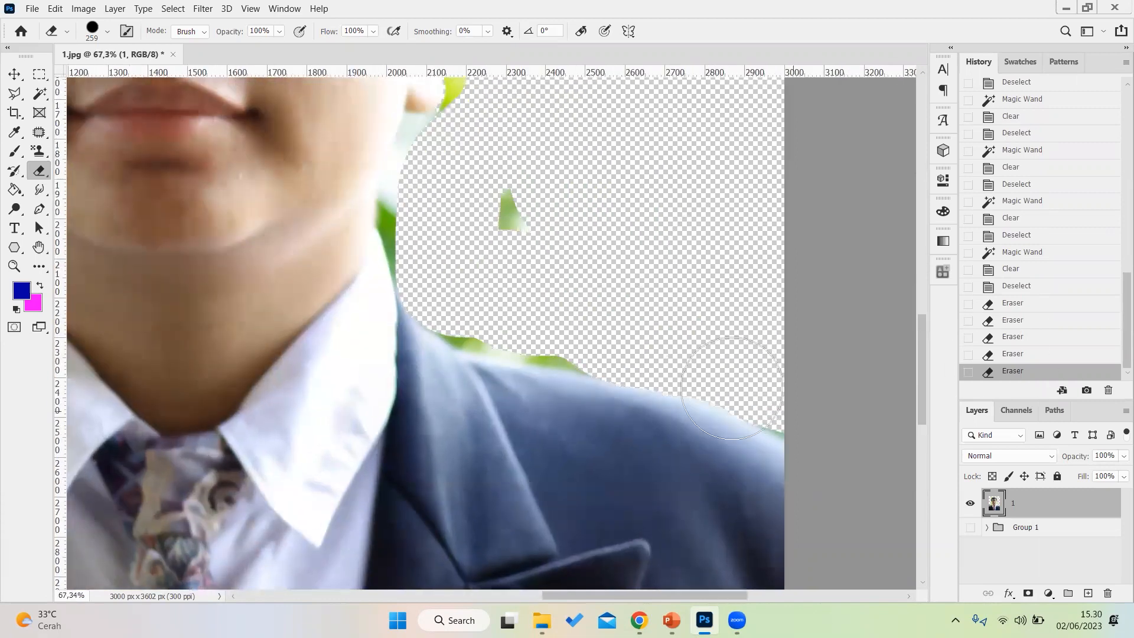
drag(552, 311, 605, 327)
scroll(604, 324, down, 5)
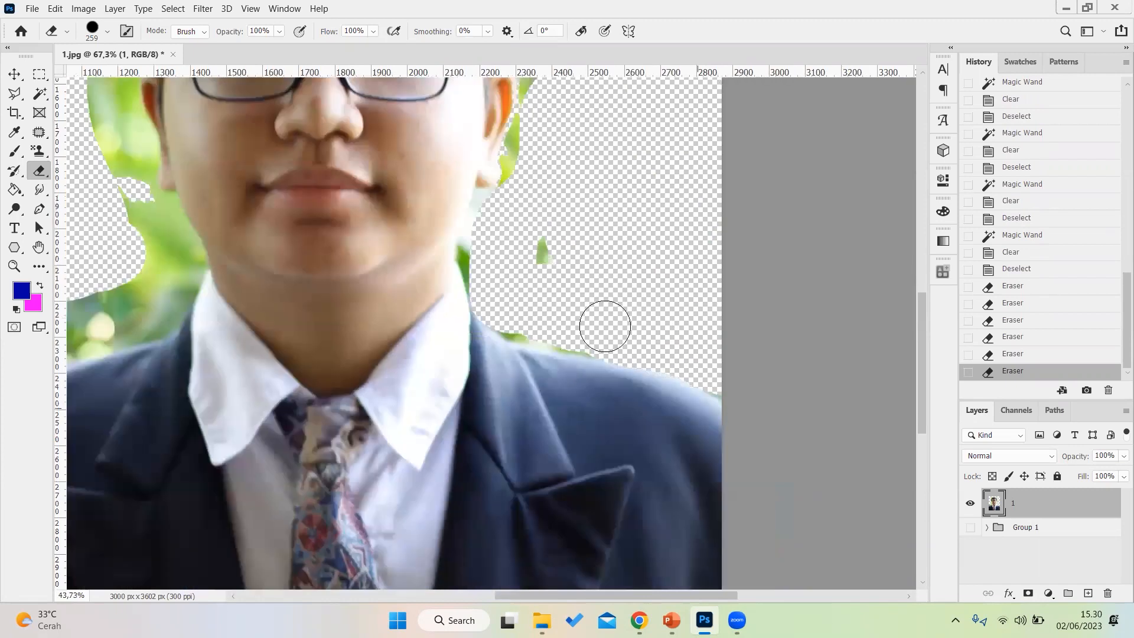
scroll(536, 339, down, 4)
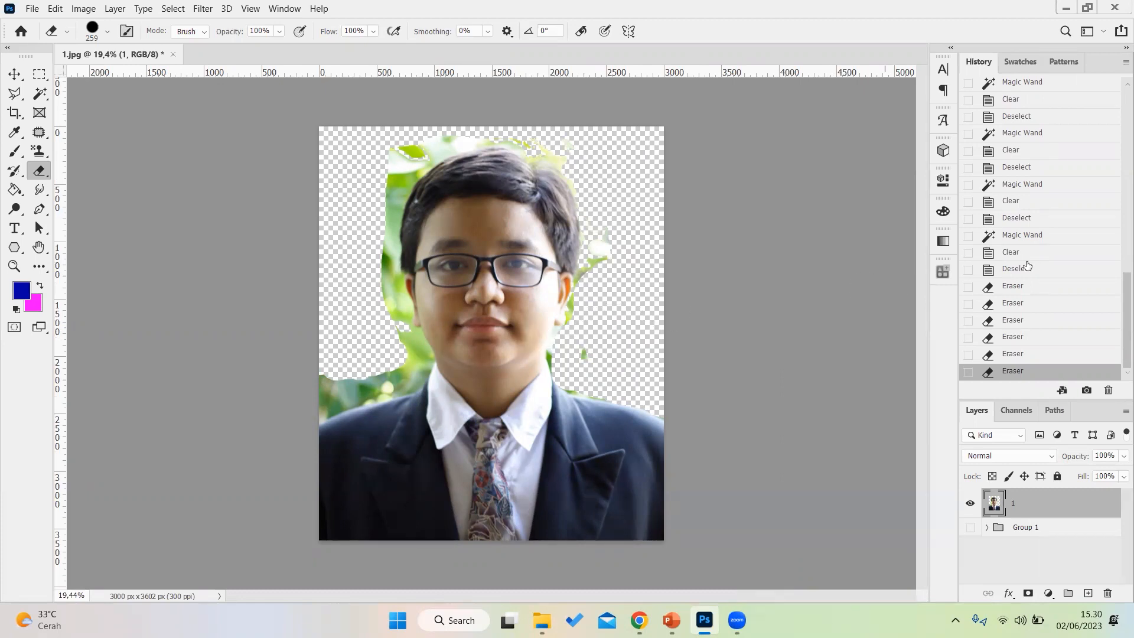
Revert the image to the Rasterize Layer history state and clear the restored selection.
scroll(1031, 118, up, 10)
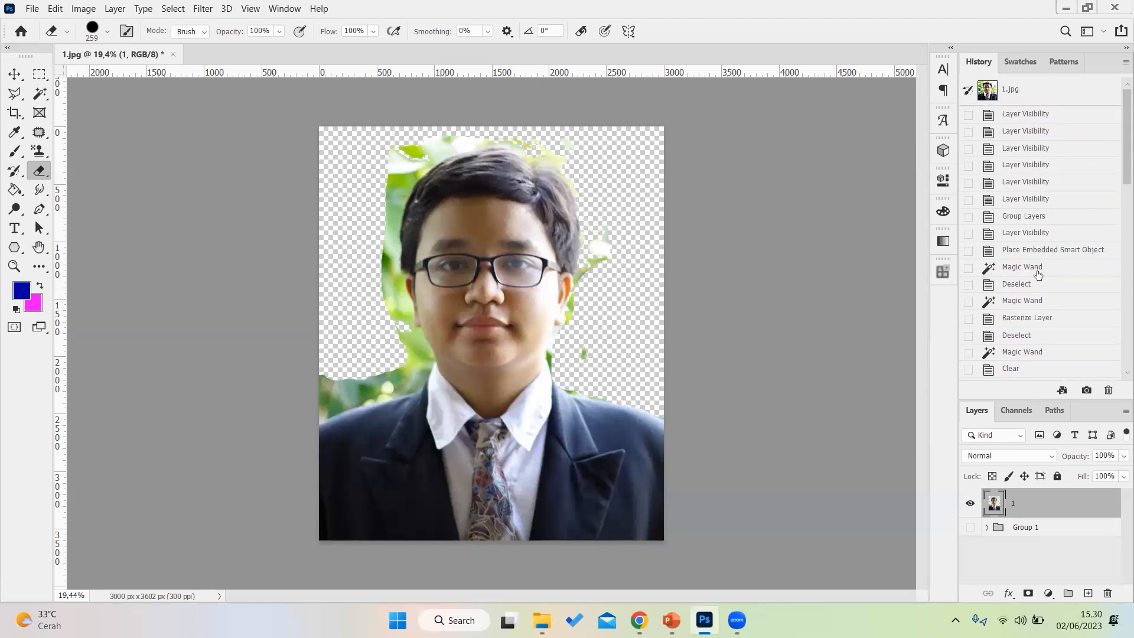
click(1027, 320)
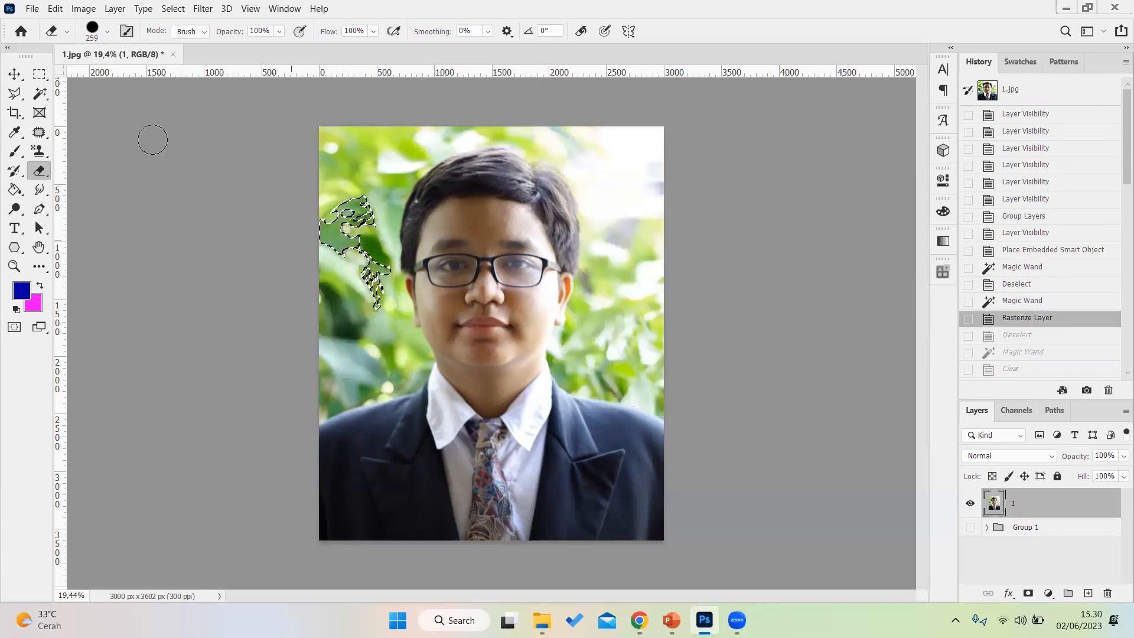
key(m)
click(337, 238)
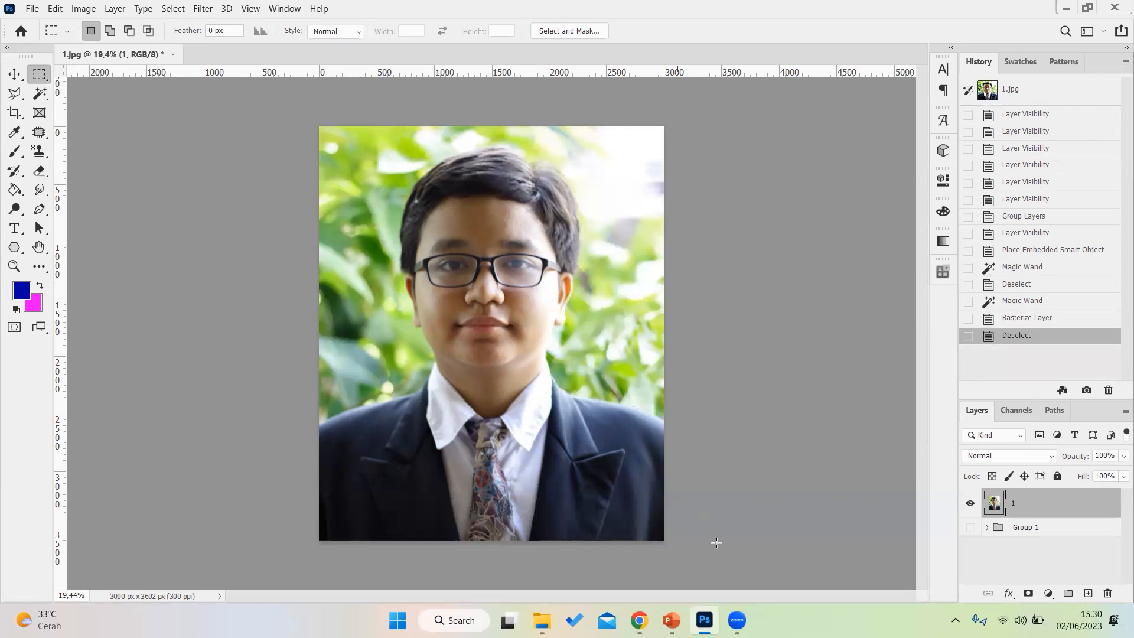
Switch to PowerPoint, highlight the "Fitur Subject" line on the Mengganti Background Foto slide, and return to Photoshop.
click(671, 620)
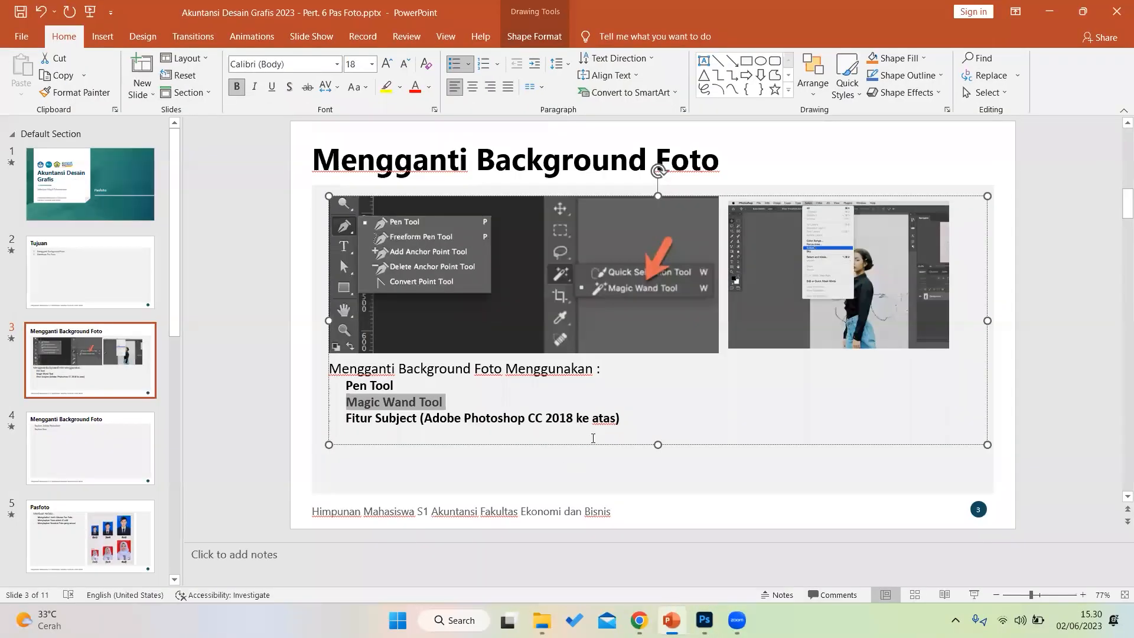
click(593, 438)
drag(592, 443, 558, 419)
key(Escape)
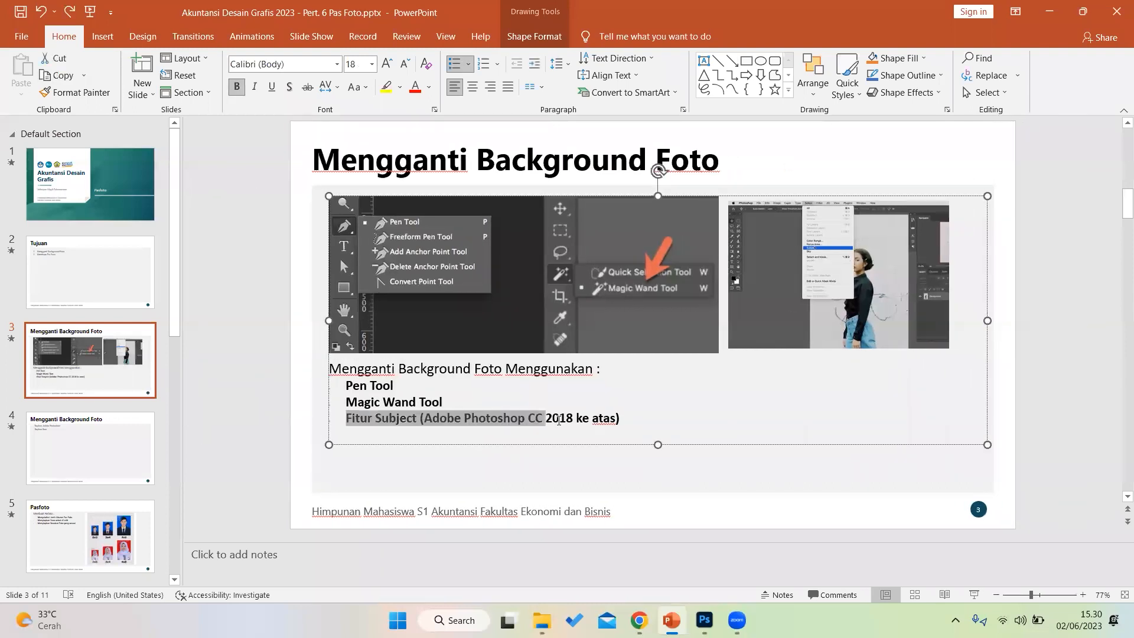
key(alt+Tab)
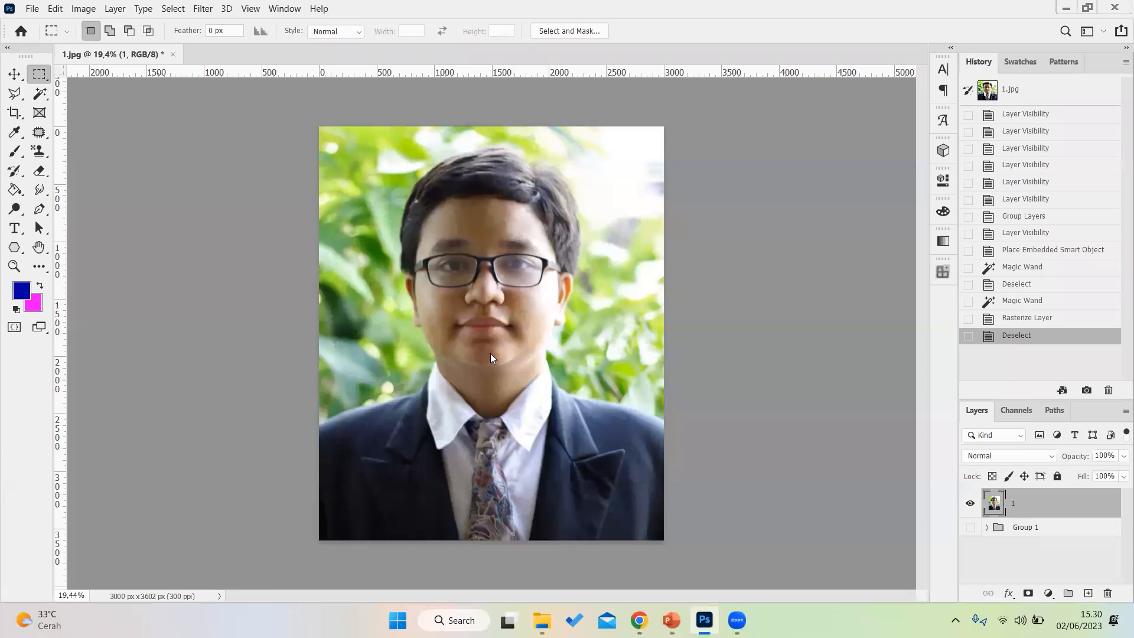
Select the person in the portrait automatically with the Select Subject command.
drag(13, 75, 86, 77)
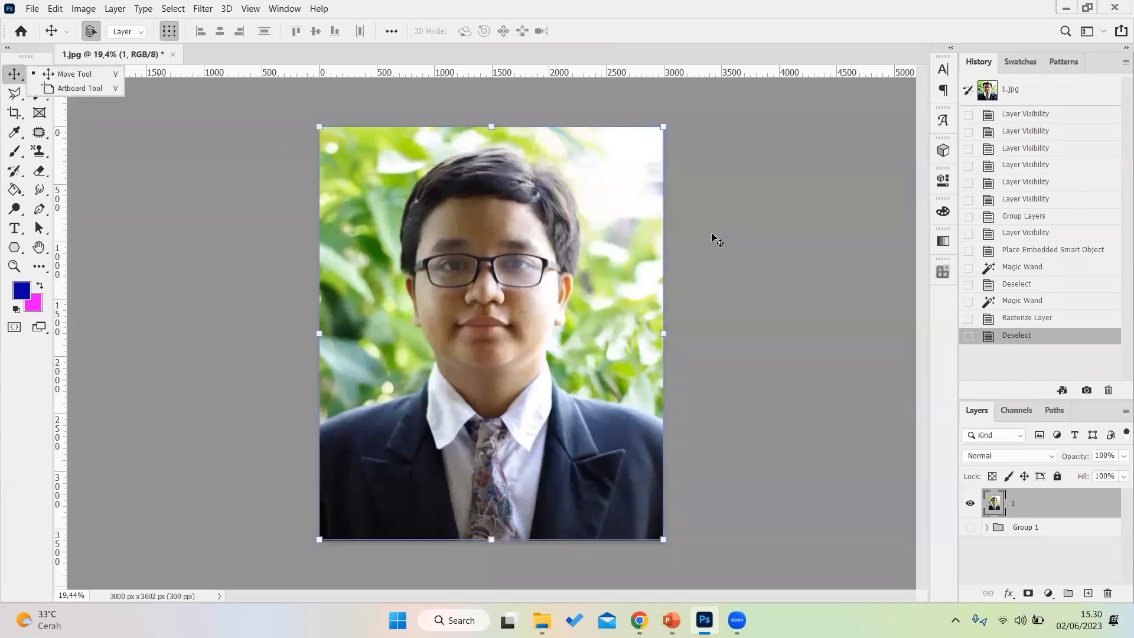
click(173, 9)
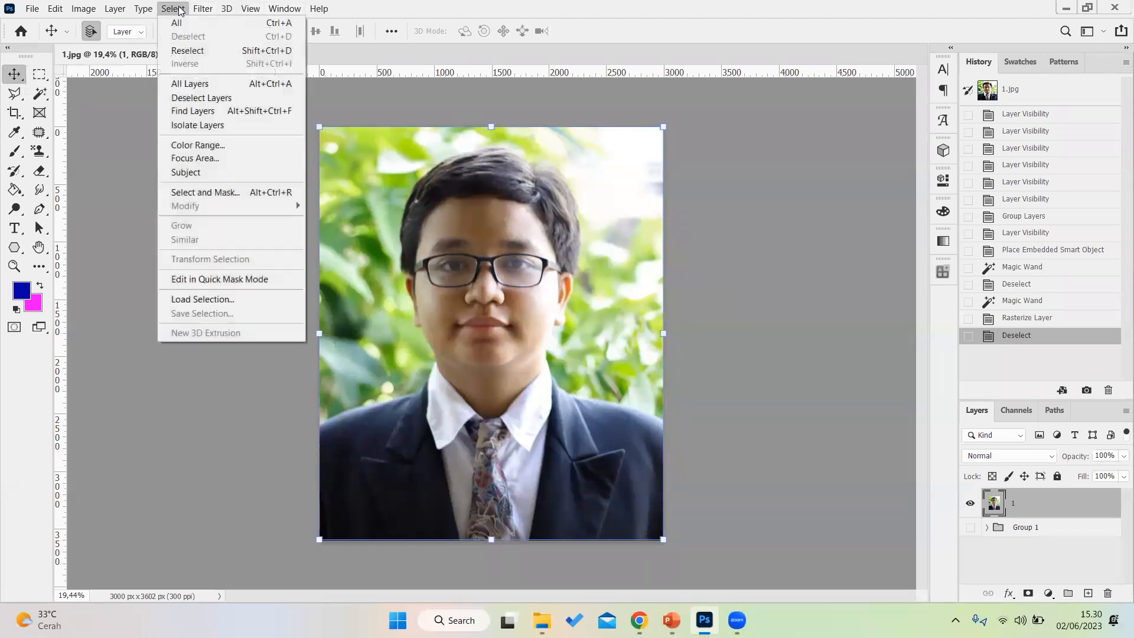
click(180, 10)
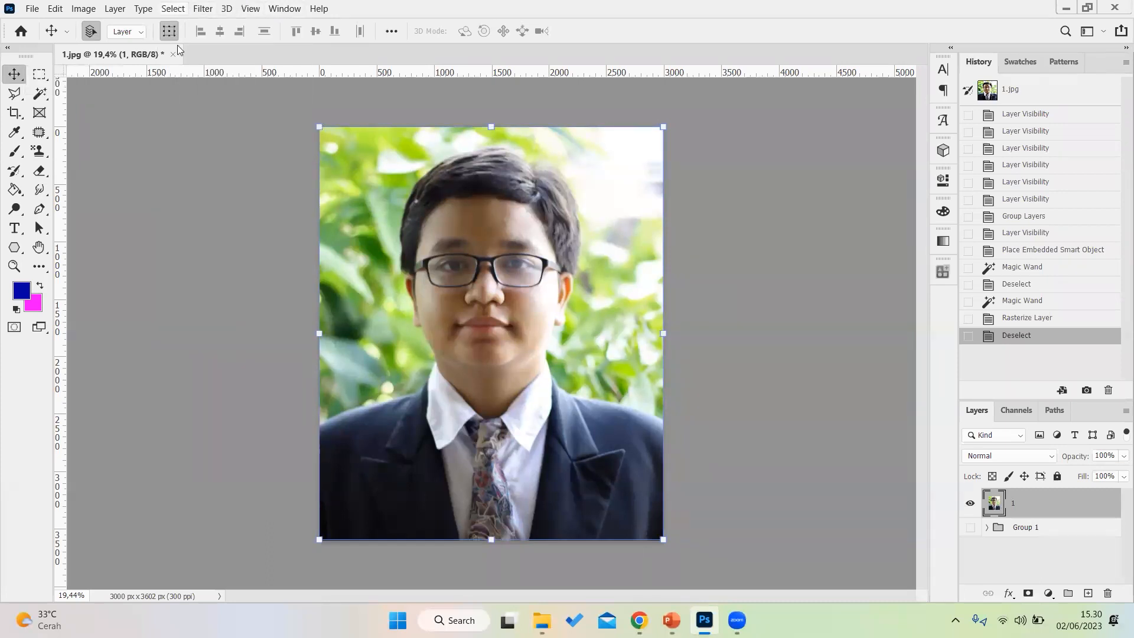
click(180, 12)
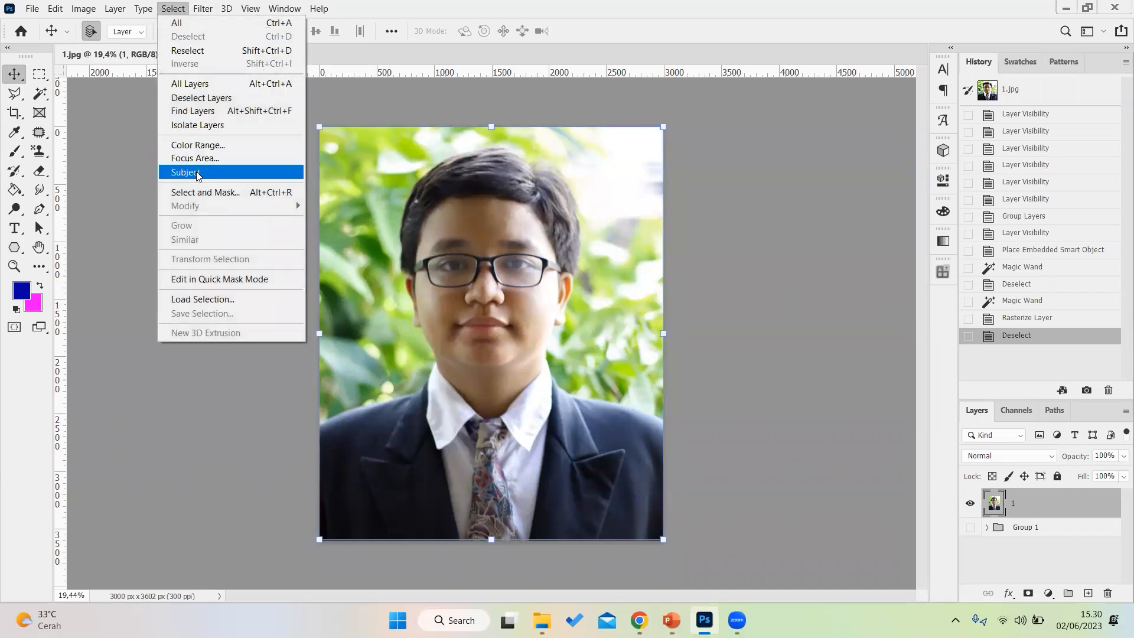
click(183, 9)
click(180, 13)
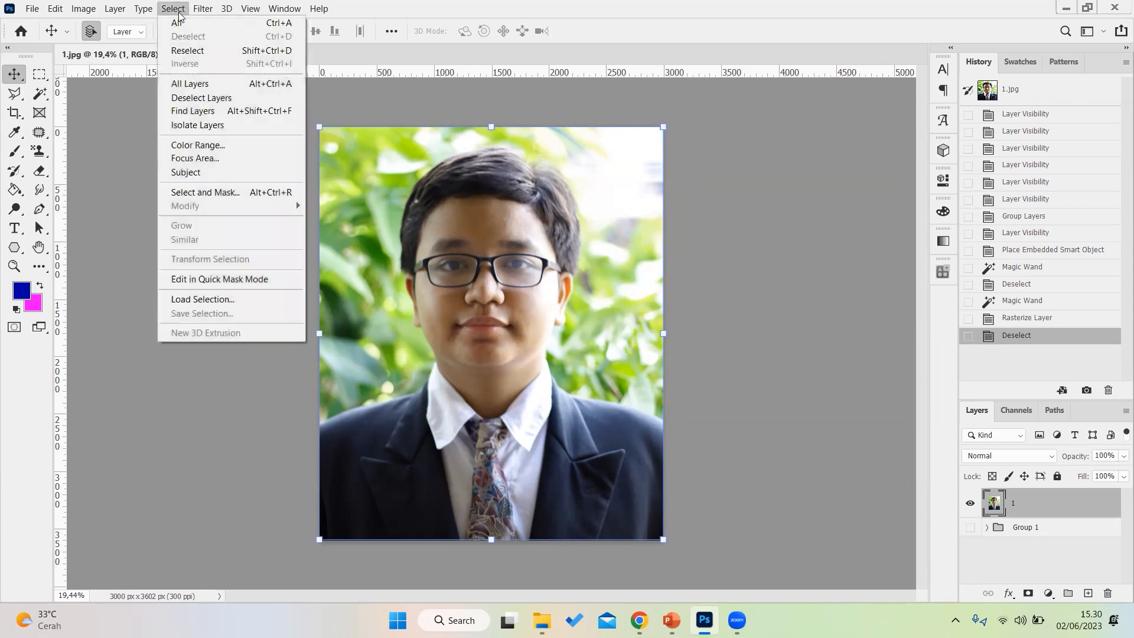
click(205, 172)
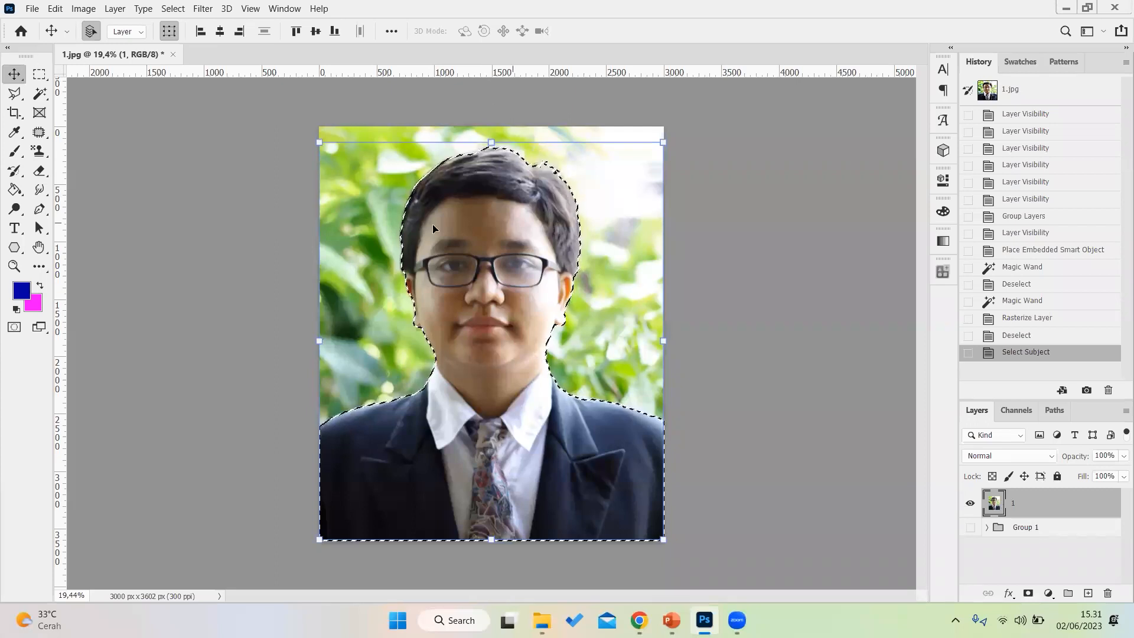
Cut the selected person onto a new layer with Layer Via Cut and hide the leftover background layer 1.
click(39, 75)
right_click(484, 242)
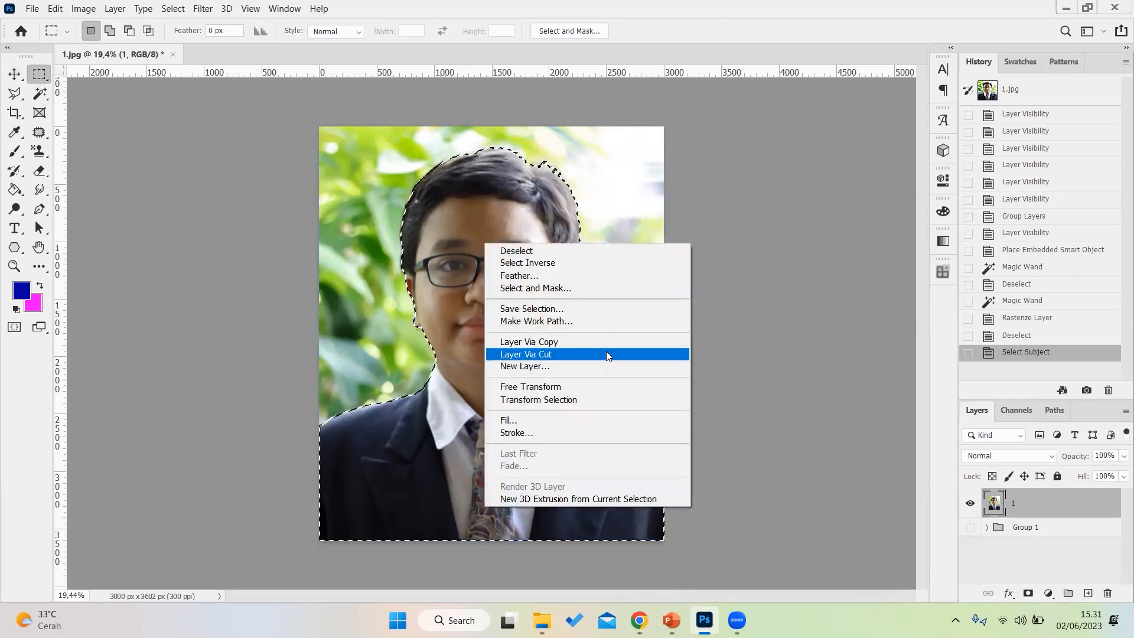
click(606, 351)
click(969, 532)
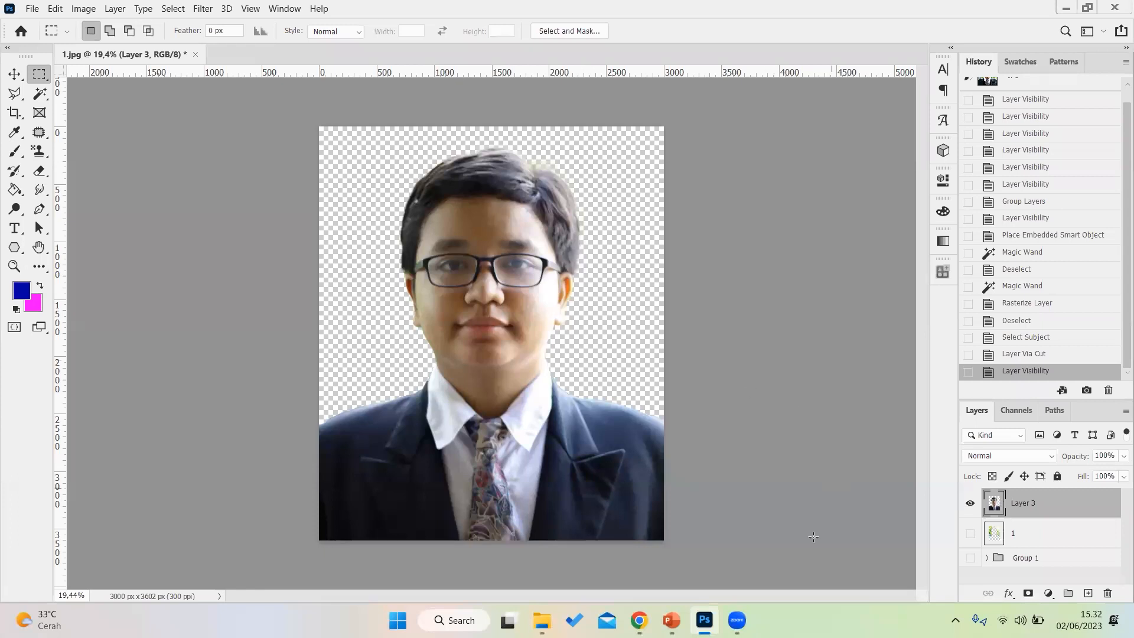
Delete the hidden background layer 1 and activate the Move tool.
click(671, 620)
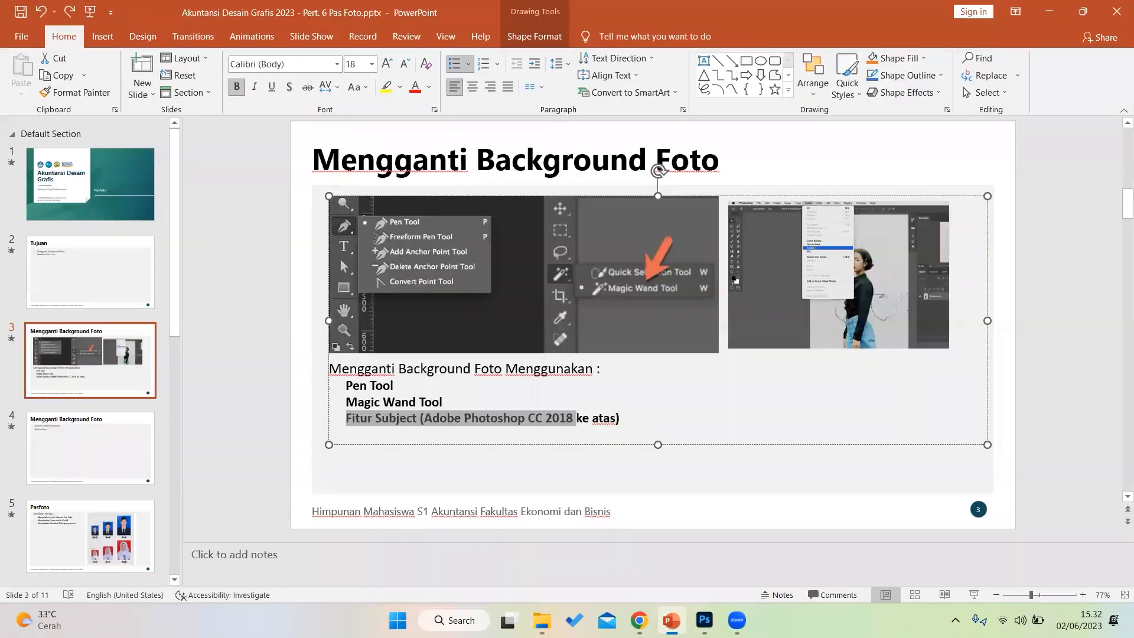
key(alt+Tab)
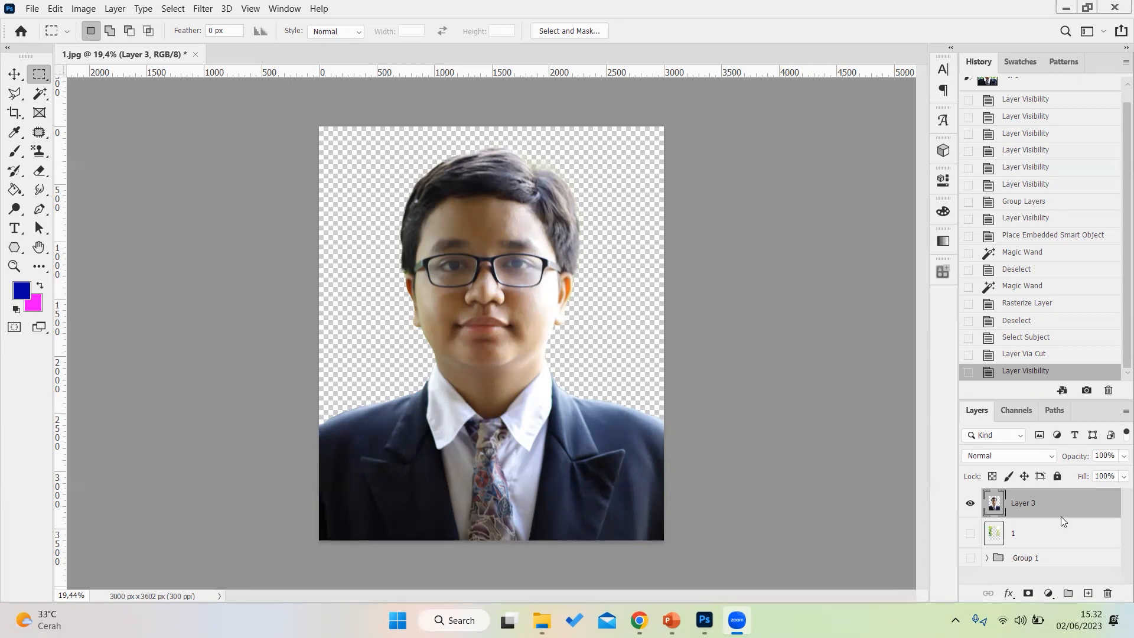
click(1018, 534)
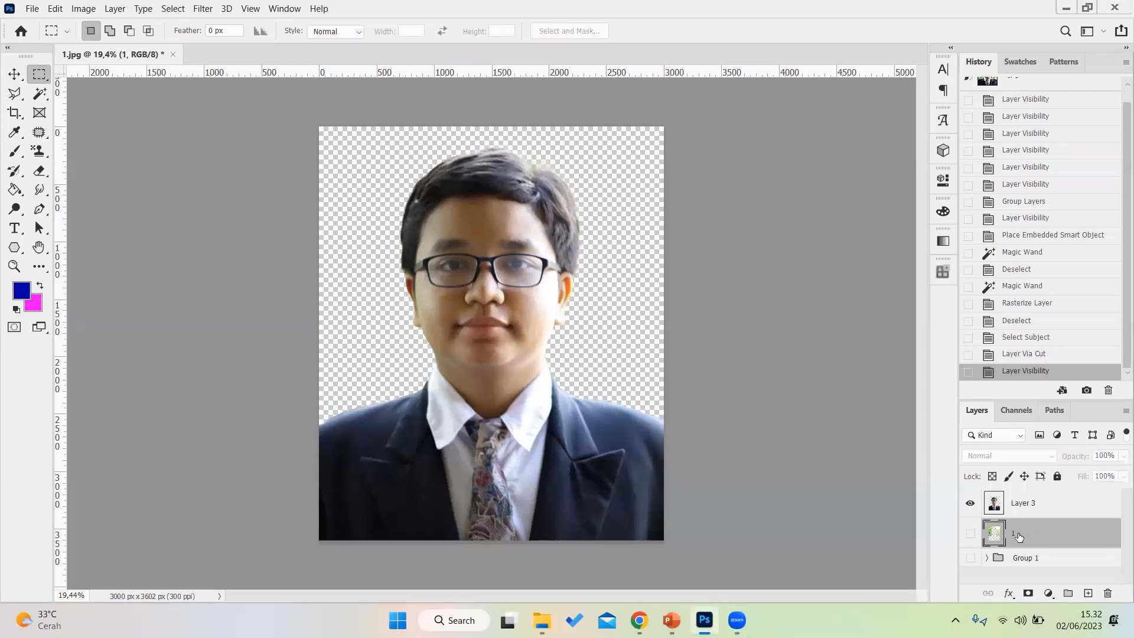
key(Delete)
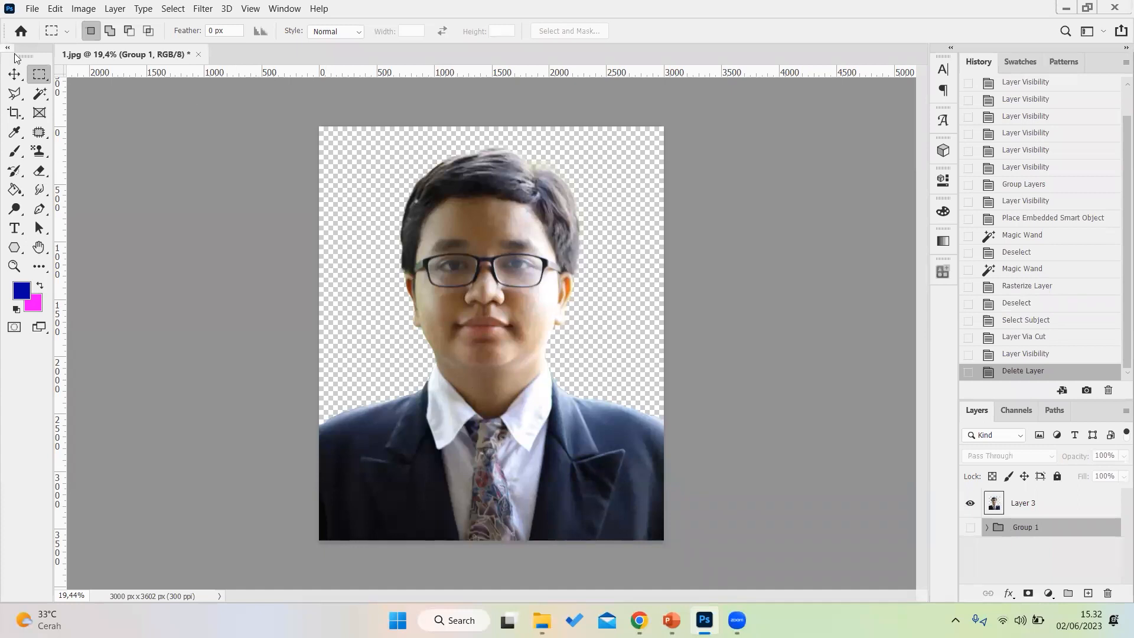
click(14, 74)
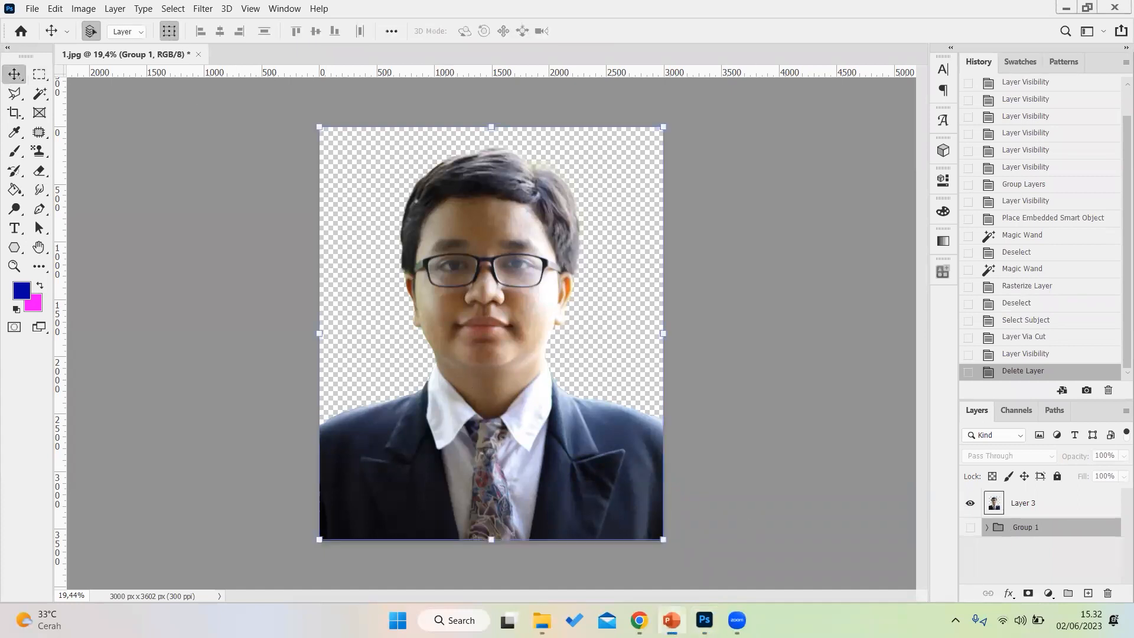
Switch to PowerPoint and advance through slide 4 to the Pasfoto slide.
key(alt+Tab)
scroll(92, 381, down, 2)
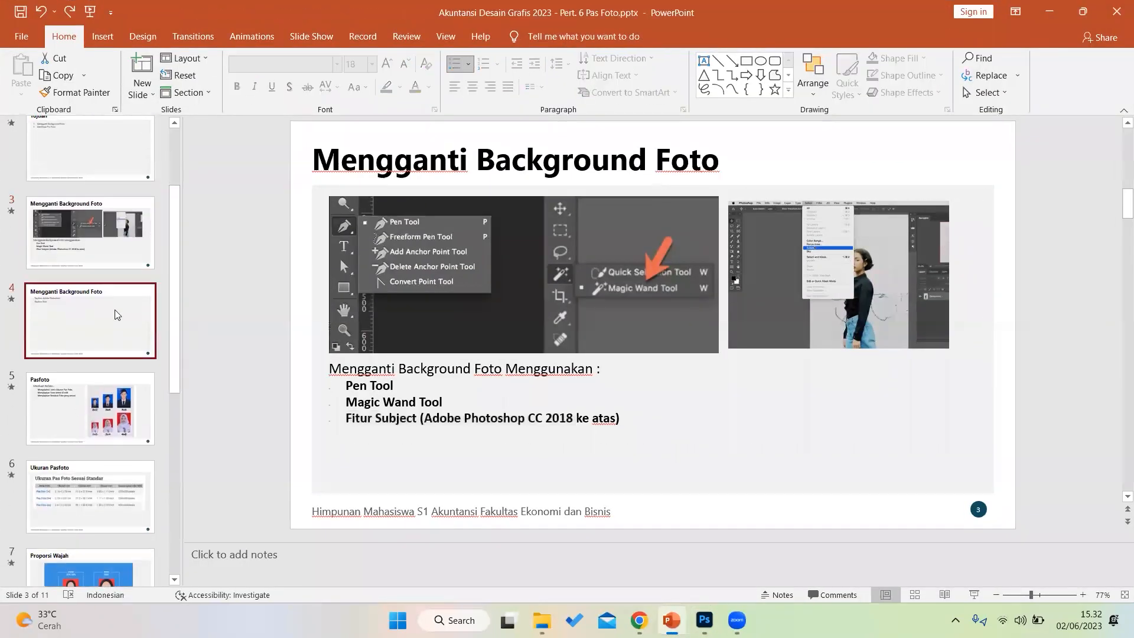
click(116, 313)
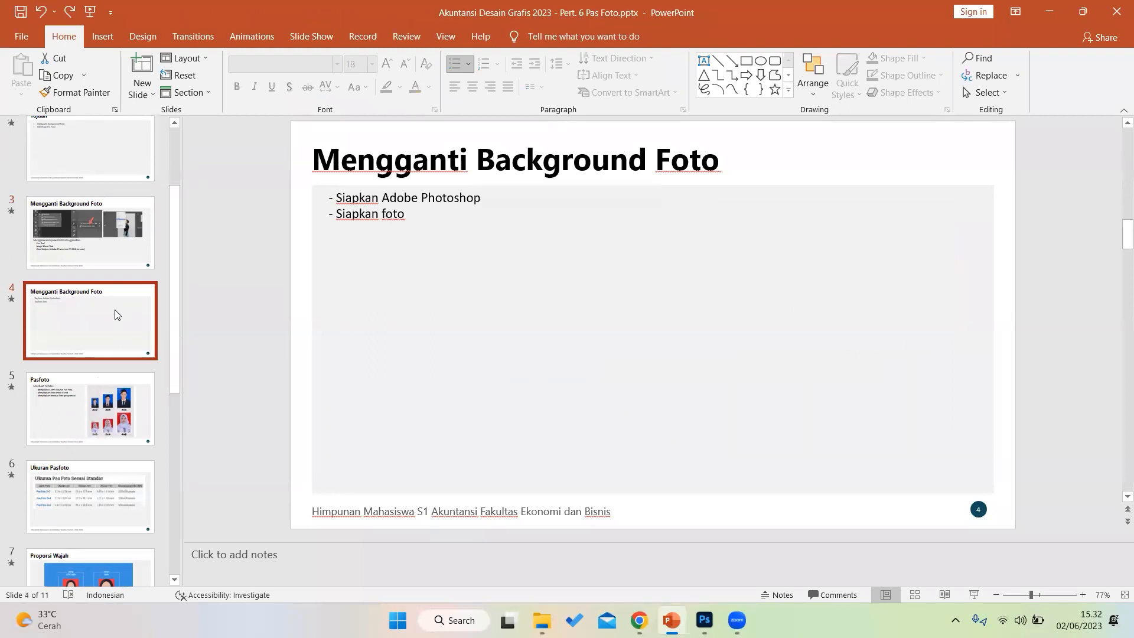
click(91, 383)
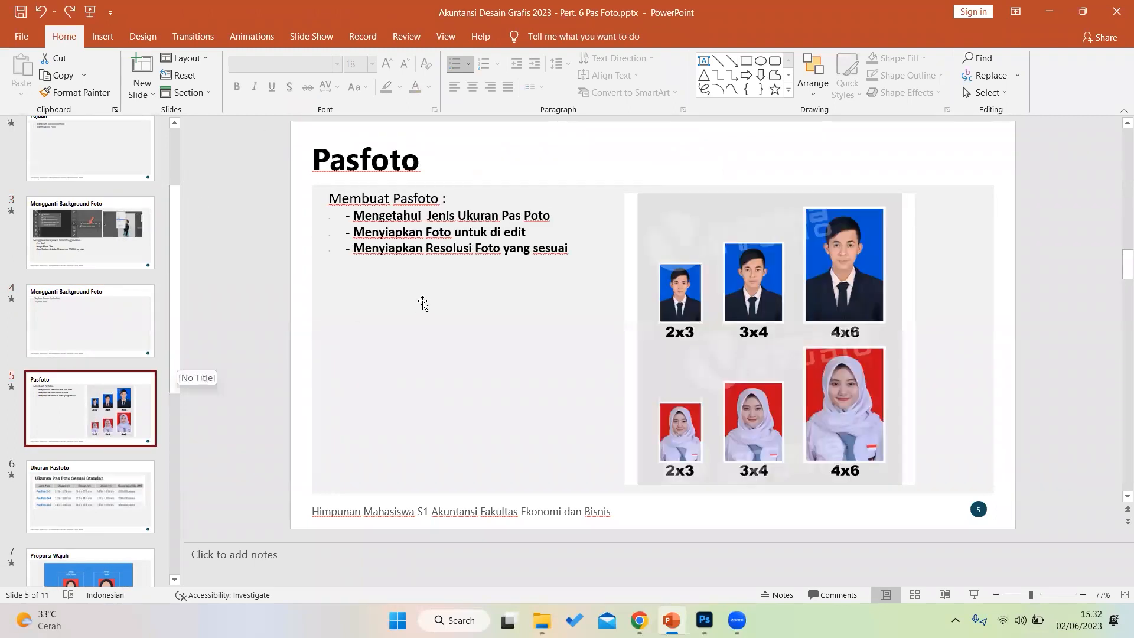
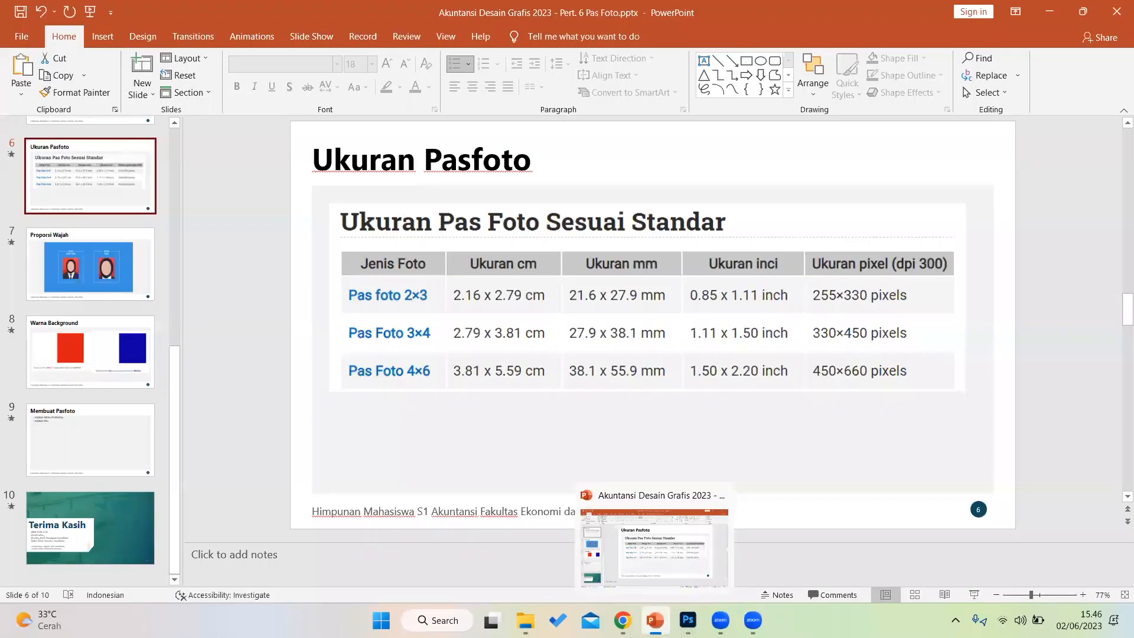
Switch back to Photoshop and create a new 3,81 × 5,59 cm RGB document with 16 bit depth at 300 pixels/inch.
click(654, 620)
click(719, 214)
text(5,59)
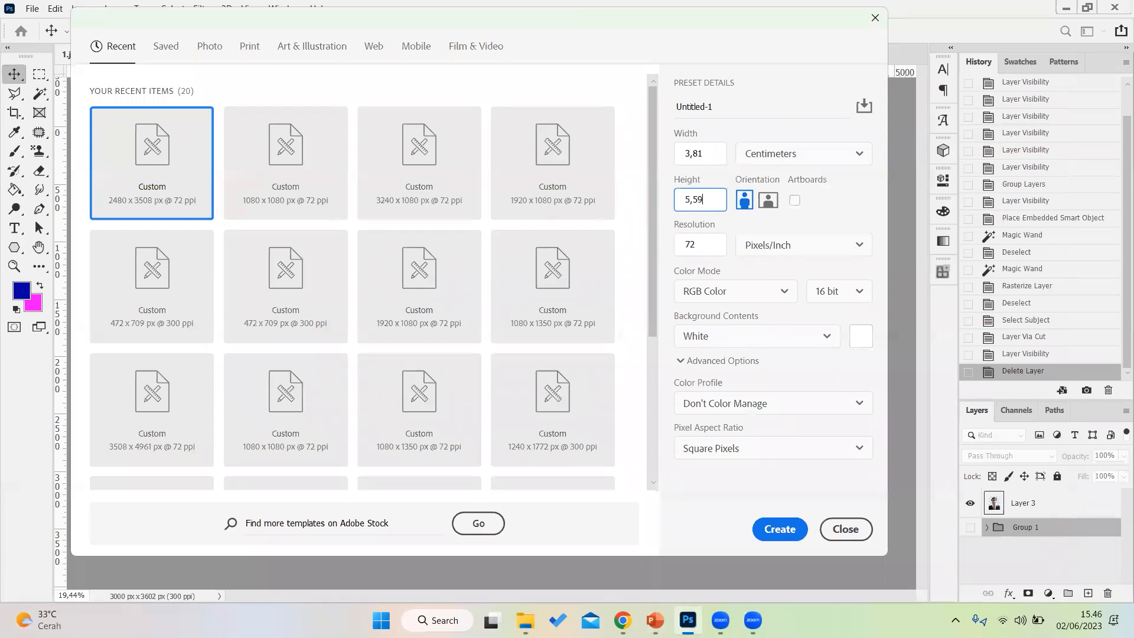
click(866, 189)
click(707, 244)
text(300)
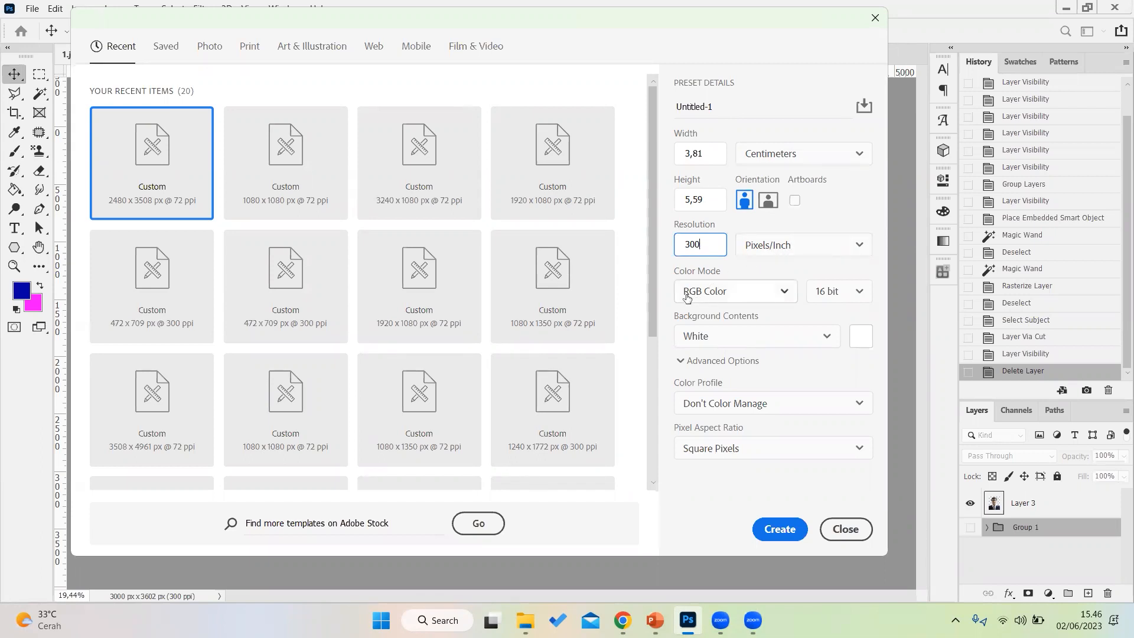
click(848, 298)
click(840, 298)
click(840, 297)
click(874, 299)
click(778, 529)
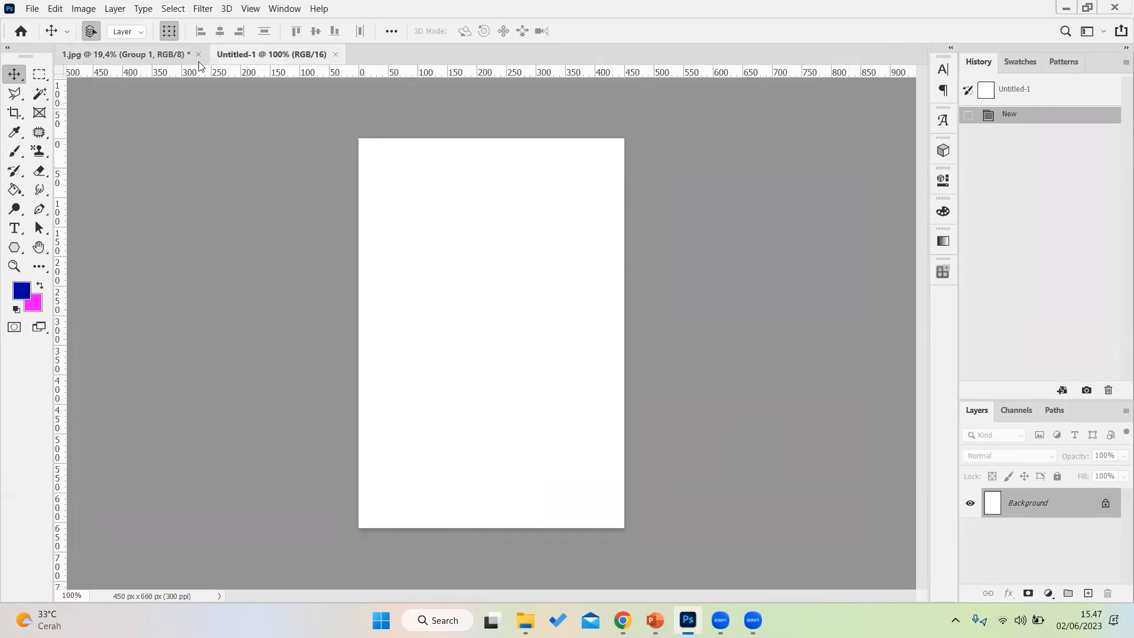
Copy the cut-out portrait layer from 1.jpg into the new Untitled-1 document.
click(152, 52)
drag(513, 275, 301, 59)
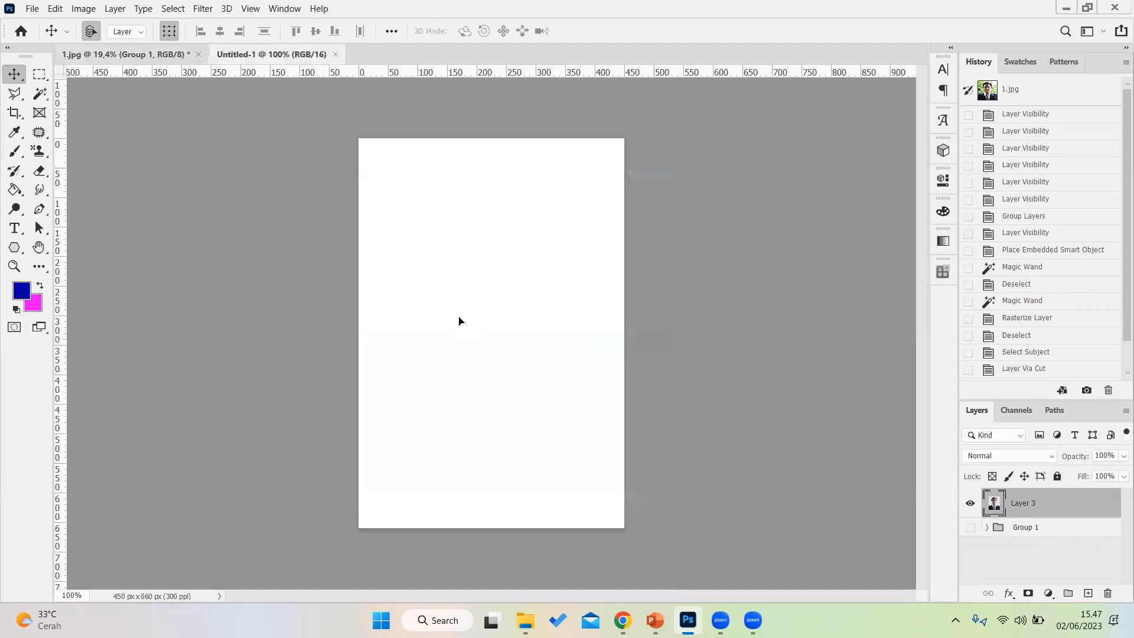
drag(458, 321, 459, 321)
click(578, 251)
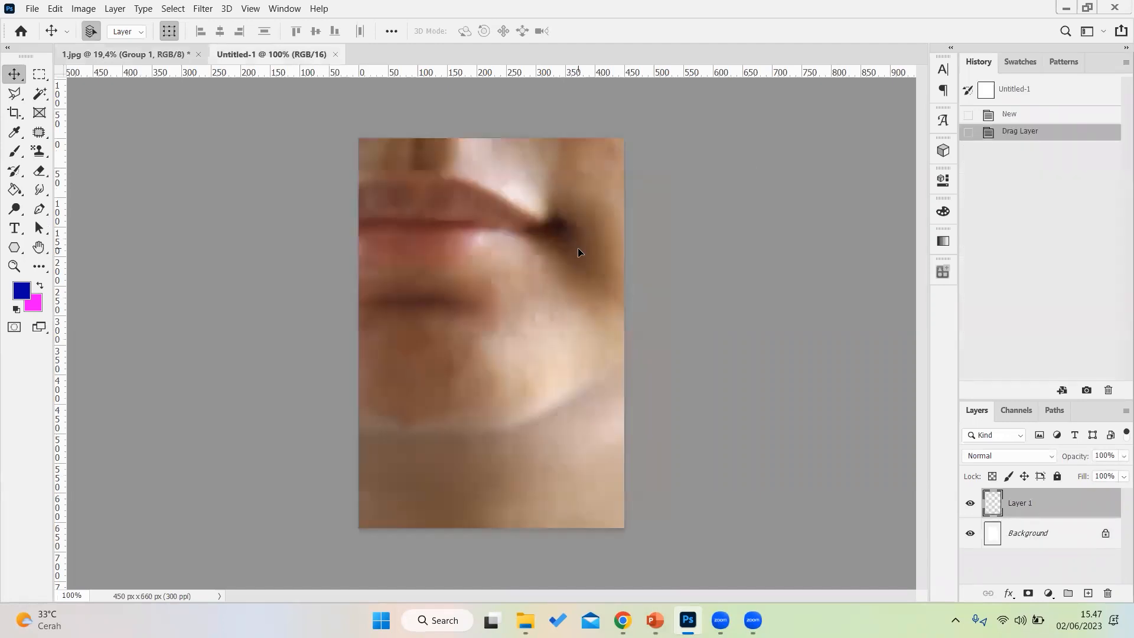
Minimize the interrupting File Explorer window while free-transforming the portrait down to about 20% and centring the face on the canvas.
key(ctrl+t)
key(ctrl+0)
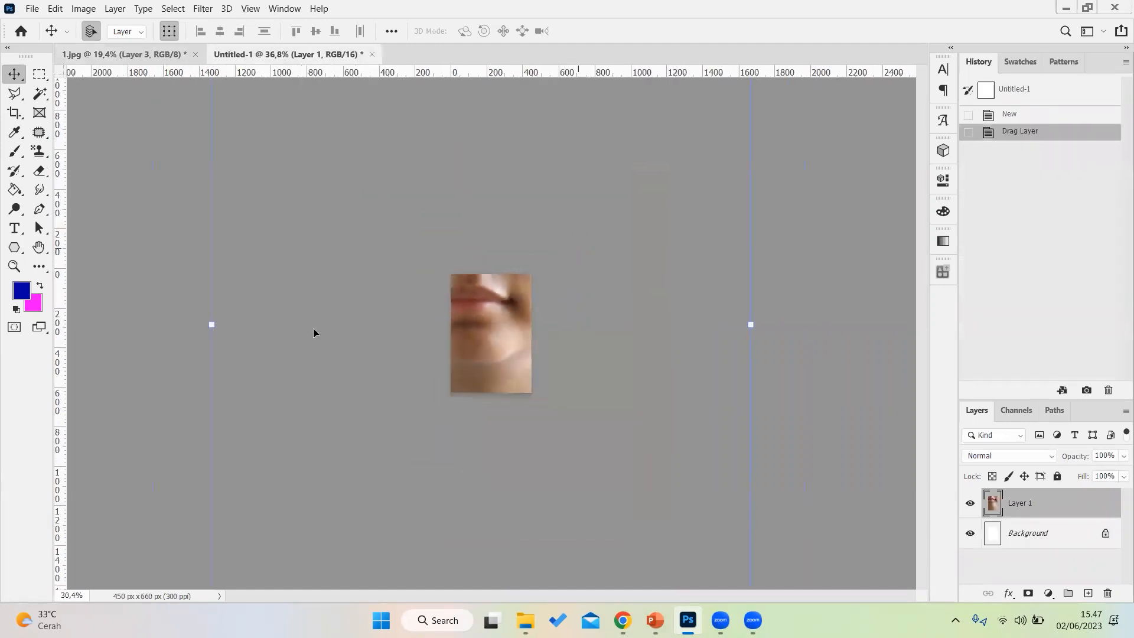
drag(234, 325, 508, 354)
scroll(508, 354, up, 3)
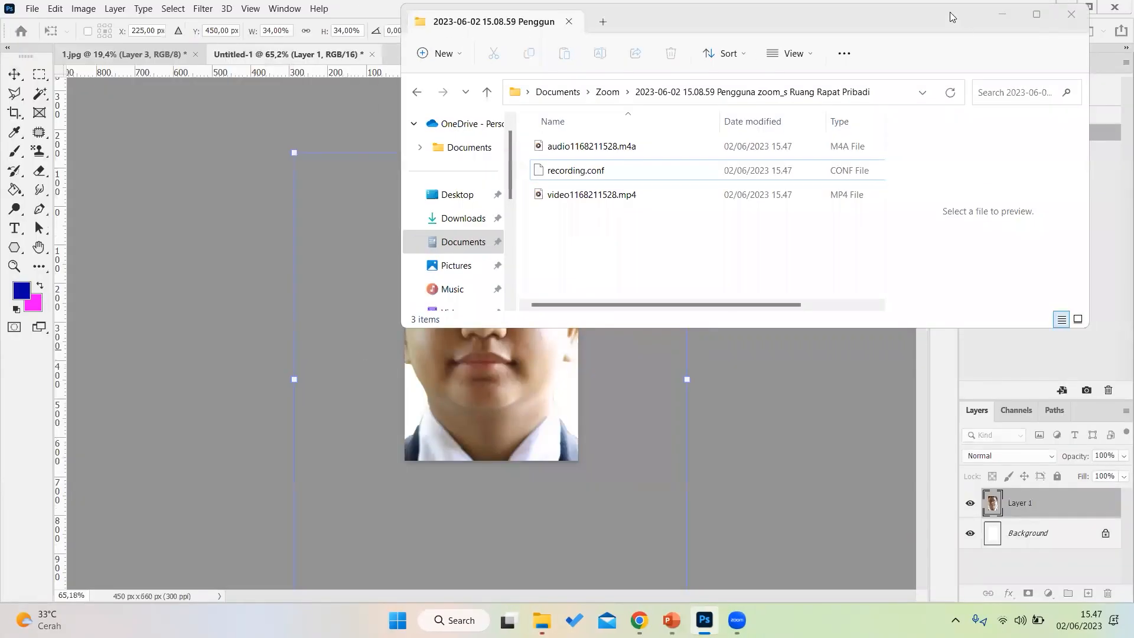
click(1011, 15)
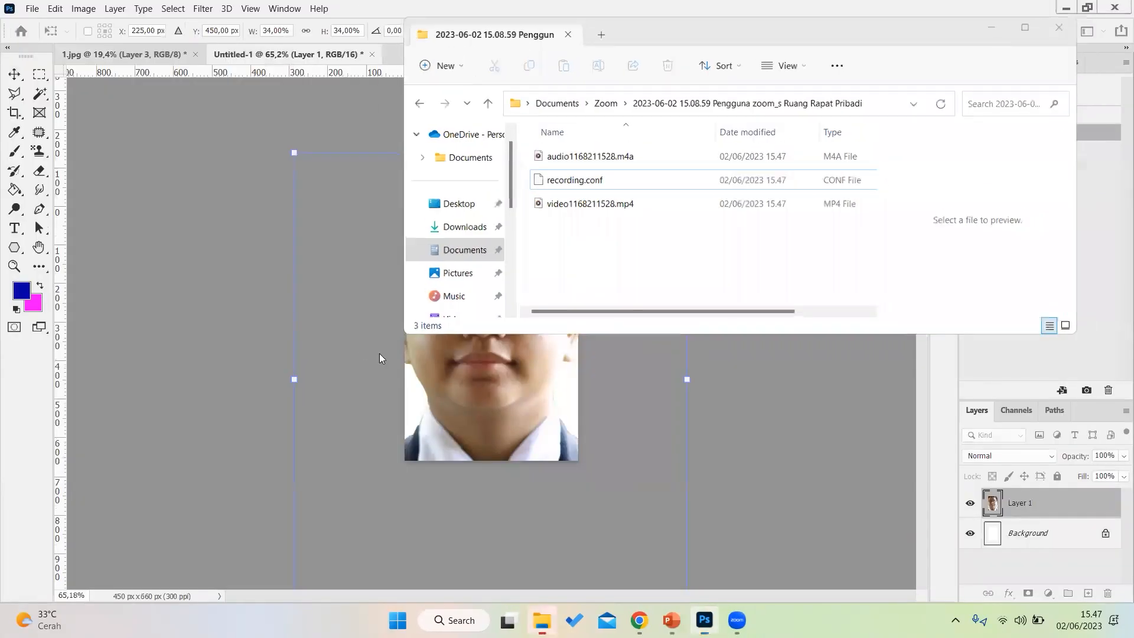
drag(295, 381, 452, 379)
drag(525, 347, 471, 331)
scroll(471, 328, up, 5)
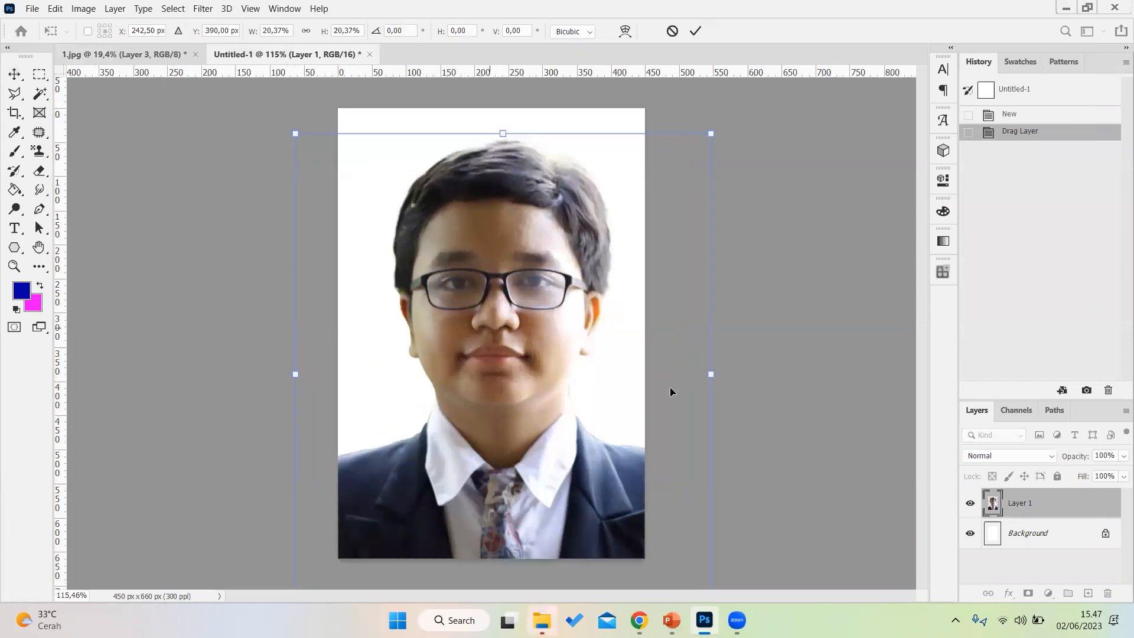
Scale the portrait to 18,17%, centre it horizontally, nudge it up to Y 360 px and apply the transform.
drag(711, 375, 666, 346)
drag(480, 323, 483, 321)
scroll(483, 321, down, 1)
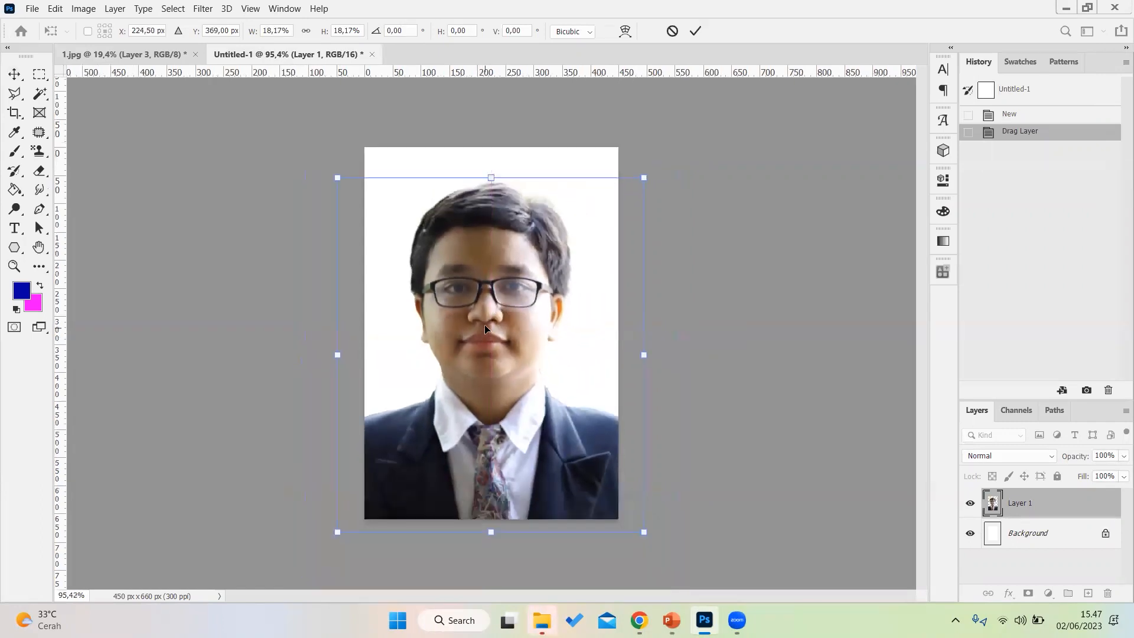
key(Up)
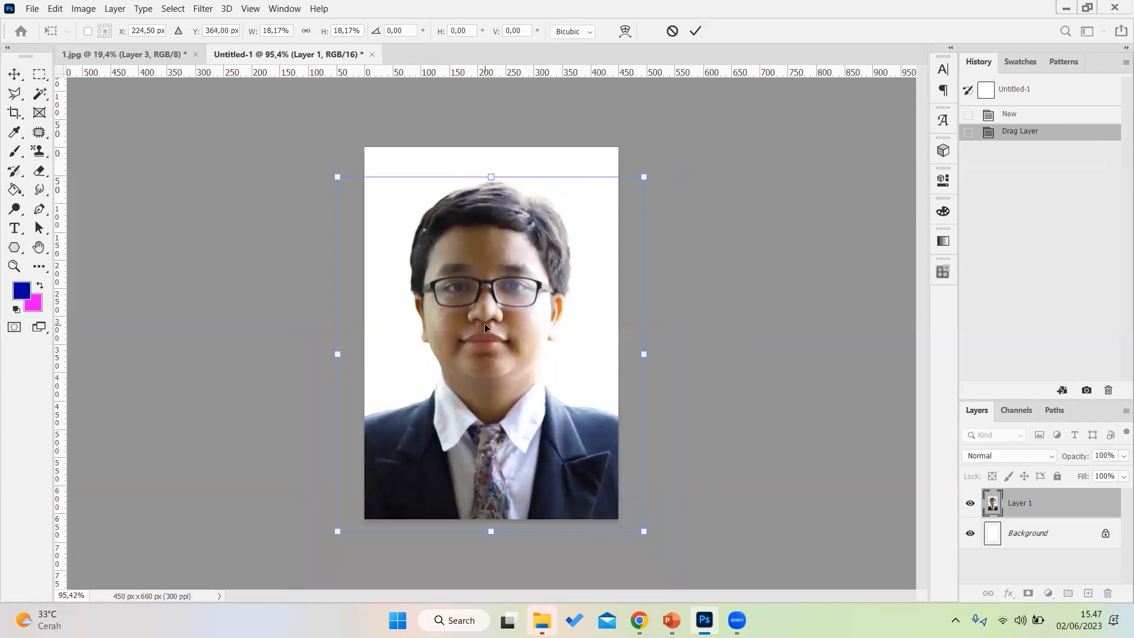
key(Up)
key(Up)
key(Up)
key(Up)
click(698, 34)
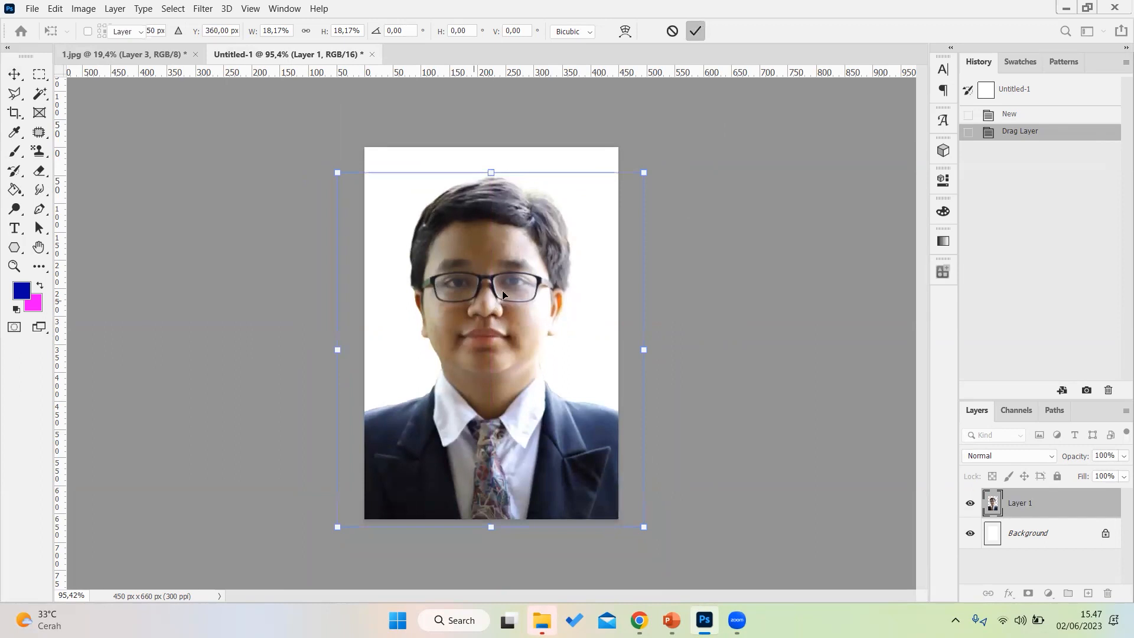
Move the portrait up, scale it to 95,60%, align it with the canvas's lower edge and apply the transform.
drag(503, 294, 503, 293)
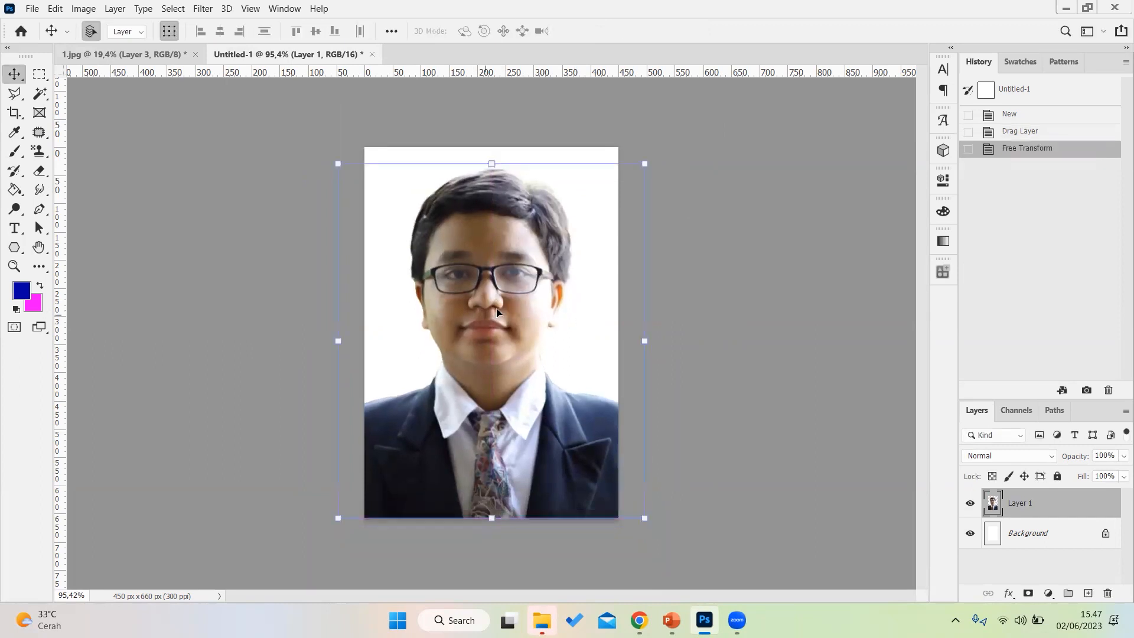
drag(644, 338, 631, 340)
drag(498, 314, 505, 322)
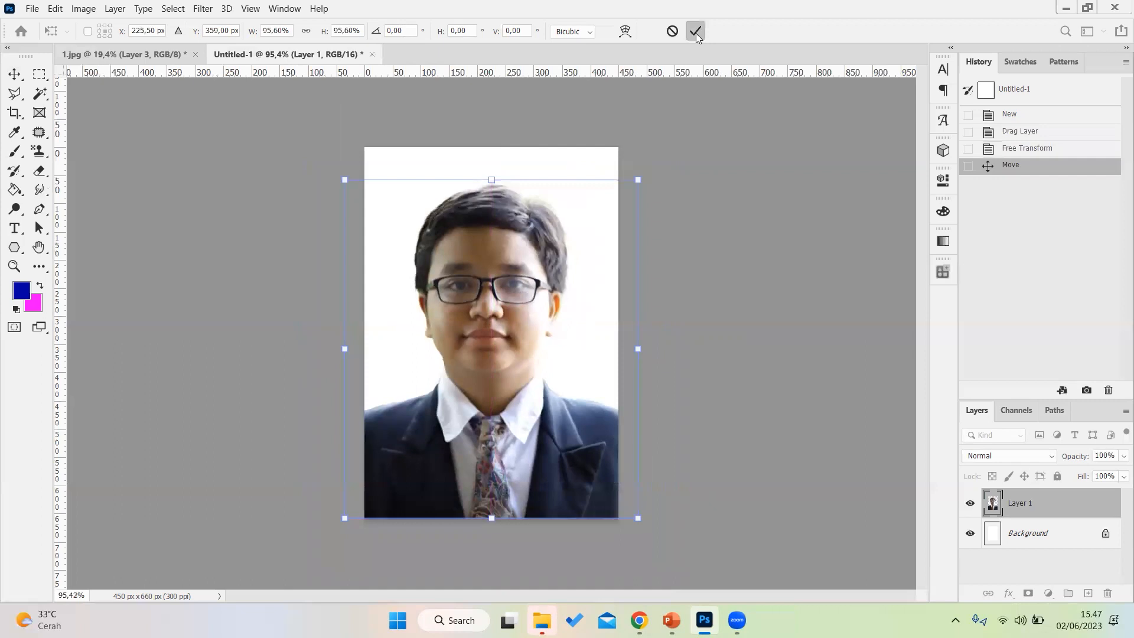
click(695, 32)
click(762, 289)
Shift the portrait upward and free-transform it so it reaches the canvas's lower edge.
scroll(513, 272, down, 2)
drag(506, 304, 504, 288)
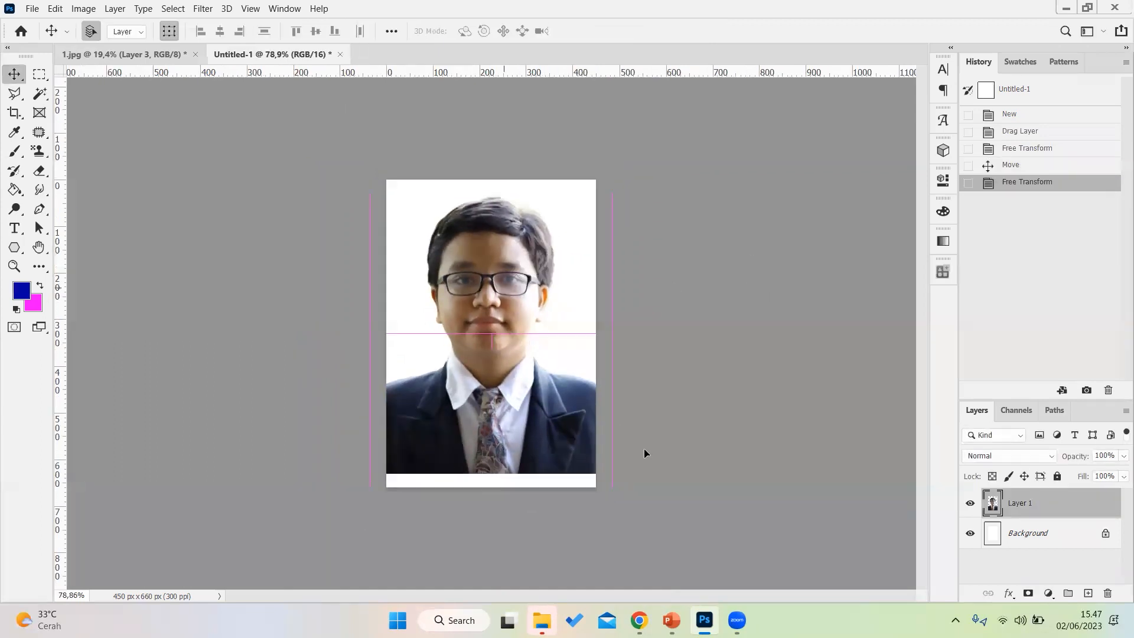
key(ctrl+t)
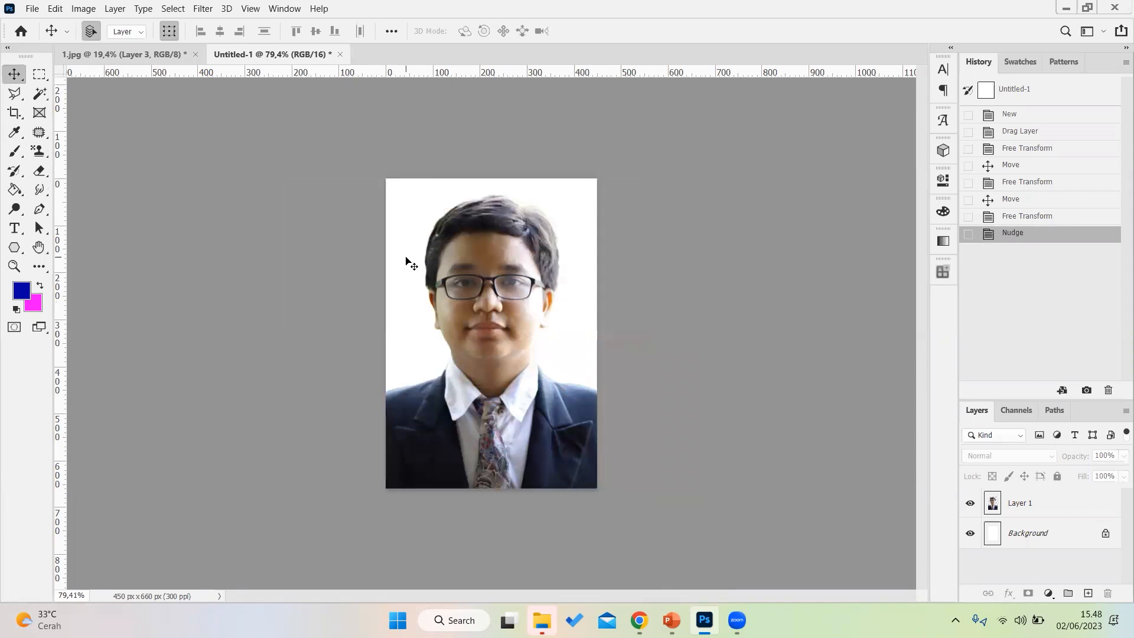
Apply Brightness/Contrast to the portrait layer with brightness 49 and a reduced contrast, returning to the Move tool.
click(507, 271)
click(83, 9)
mouse_move(107, 43)
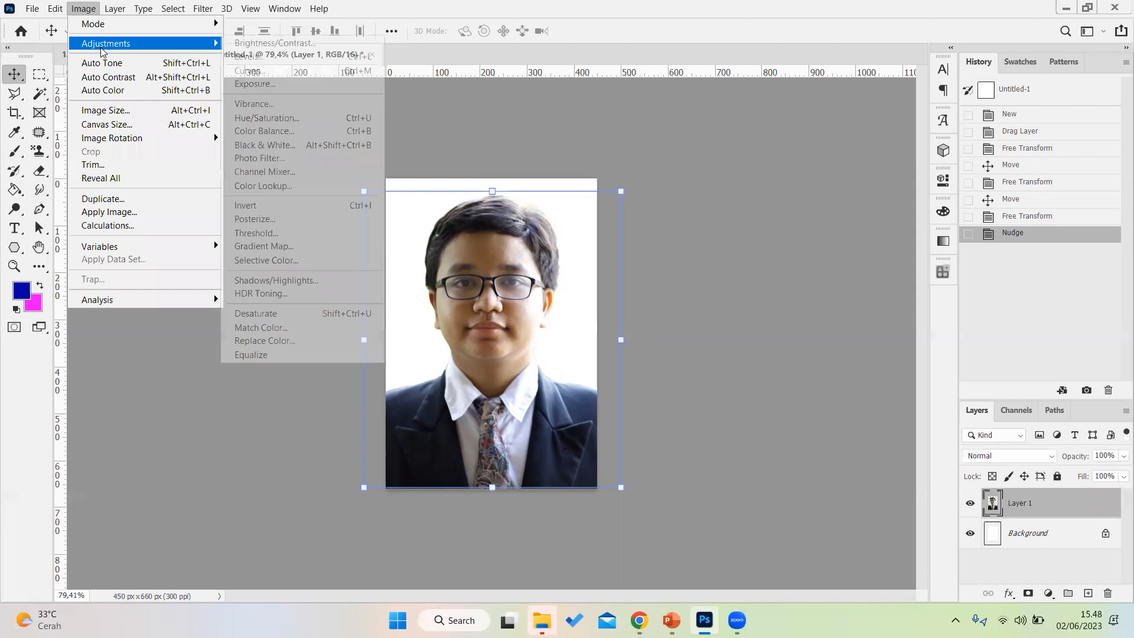
click(273, 43)
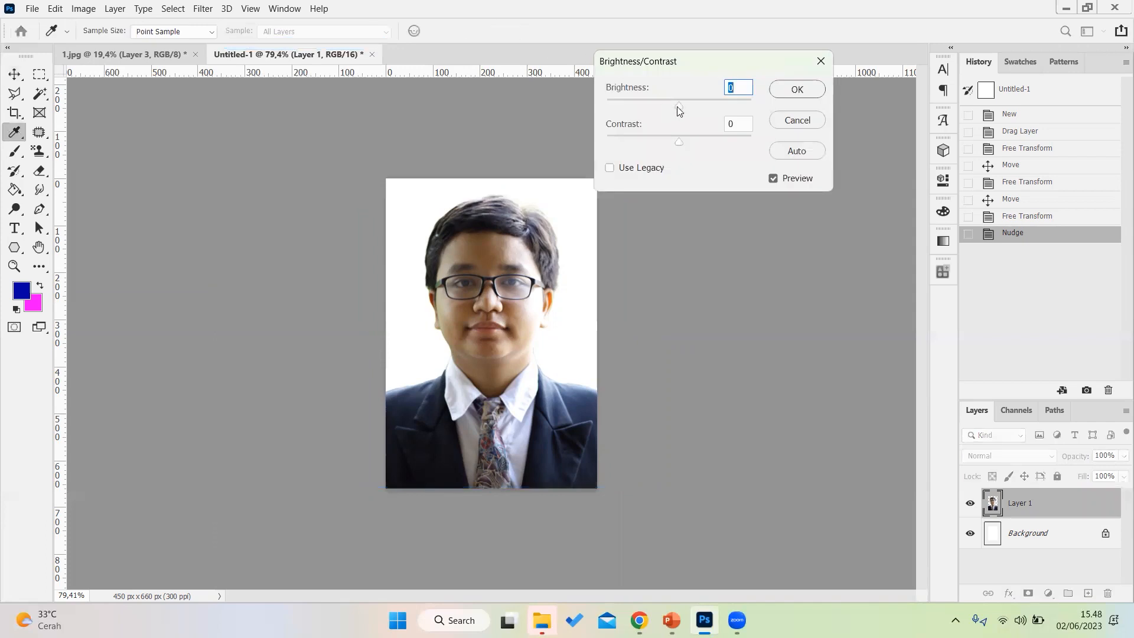
drag(684, 104, 631, 152)
drag(689, 109, 703, 111)
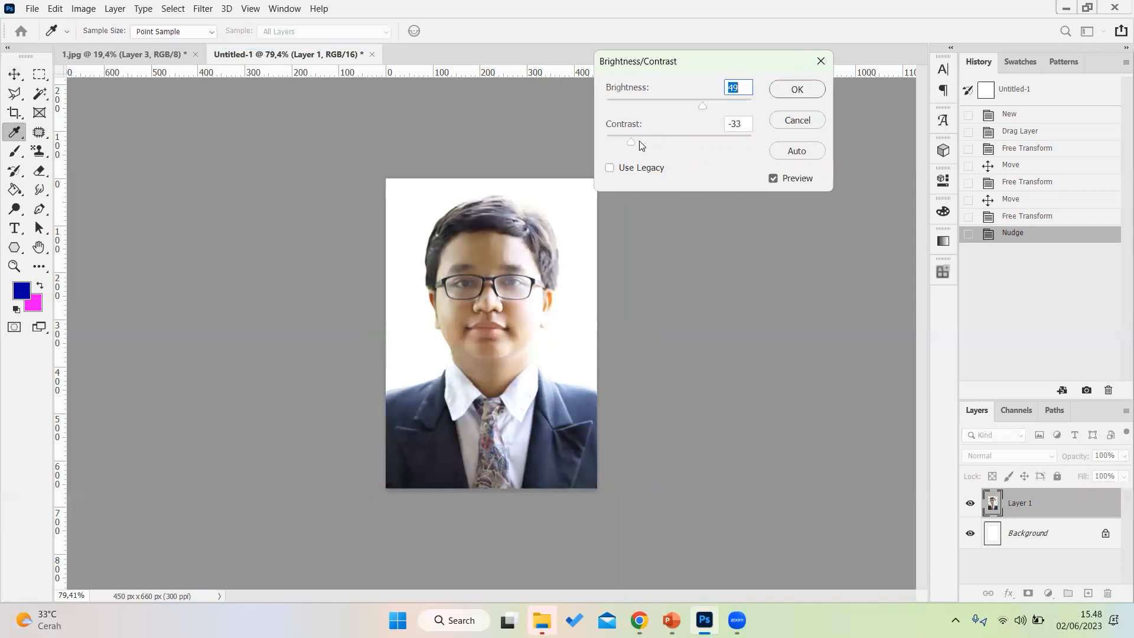
drag(642, 140, 646, 145)
click(791, 89)
key(v)
Apply a Vibrance adjustment to the portrait with vibrance +46 and saturation +40.
click(91, 13)
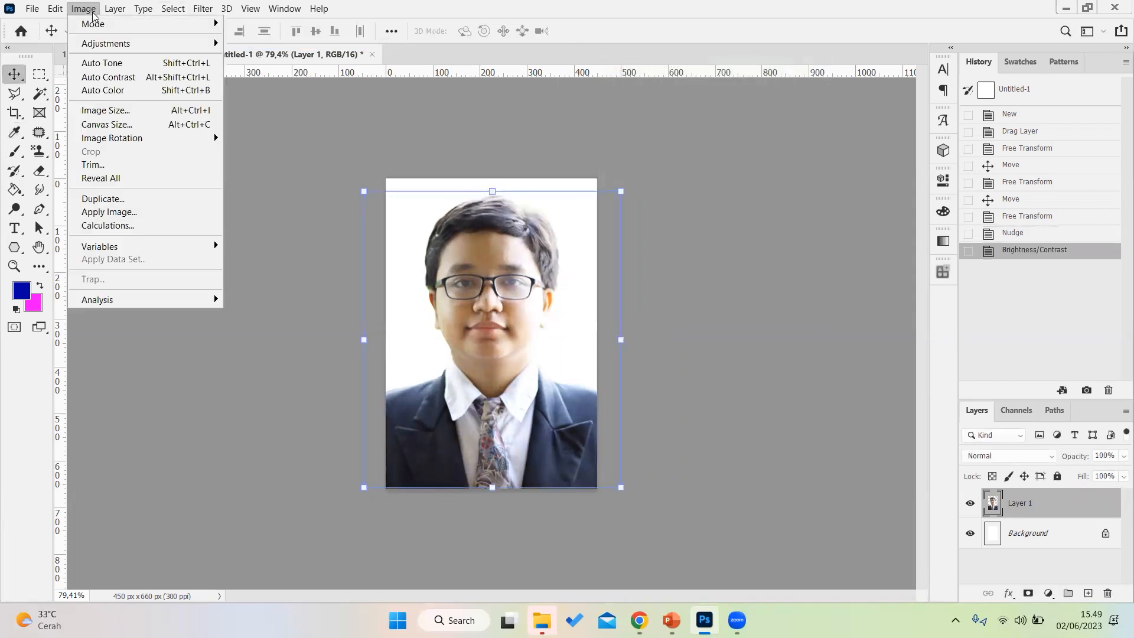
mouse_move(118, 43)
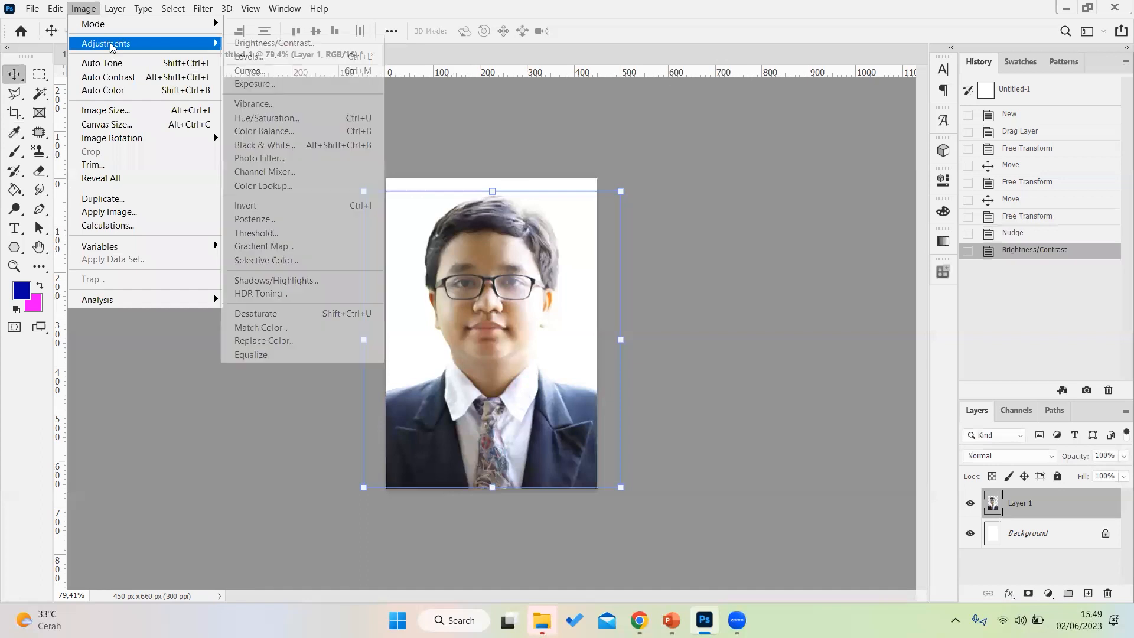
click(330, 106)
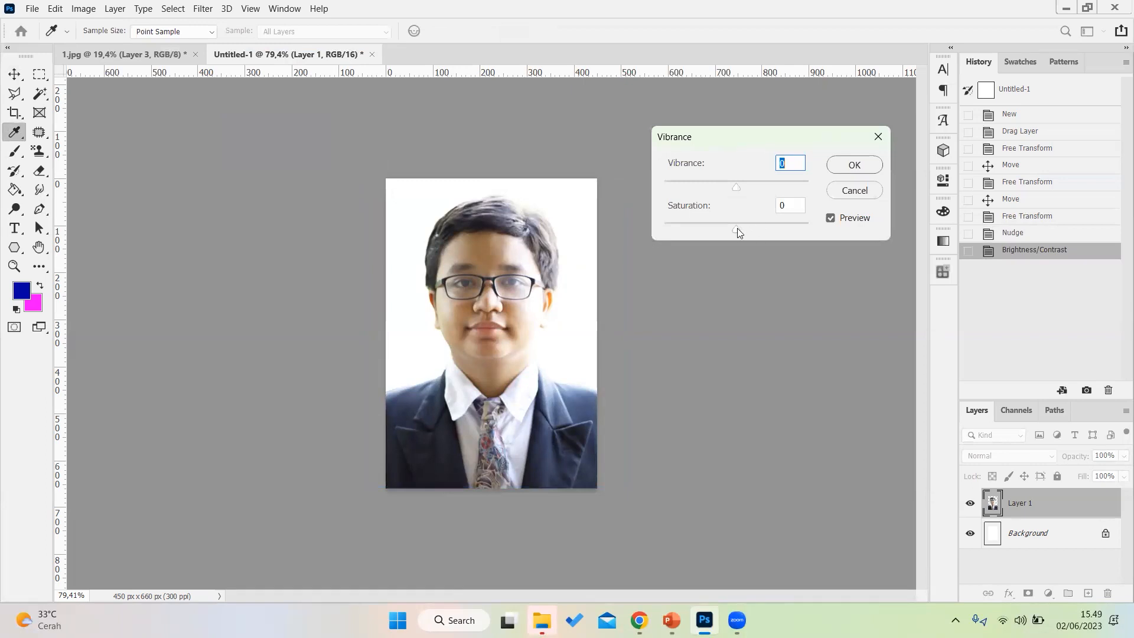
drag(737, 228, 751, 228)
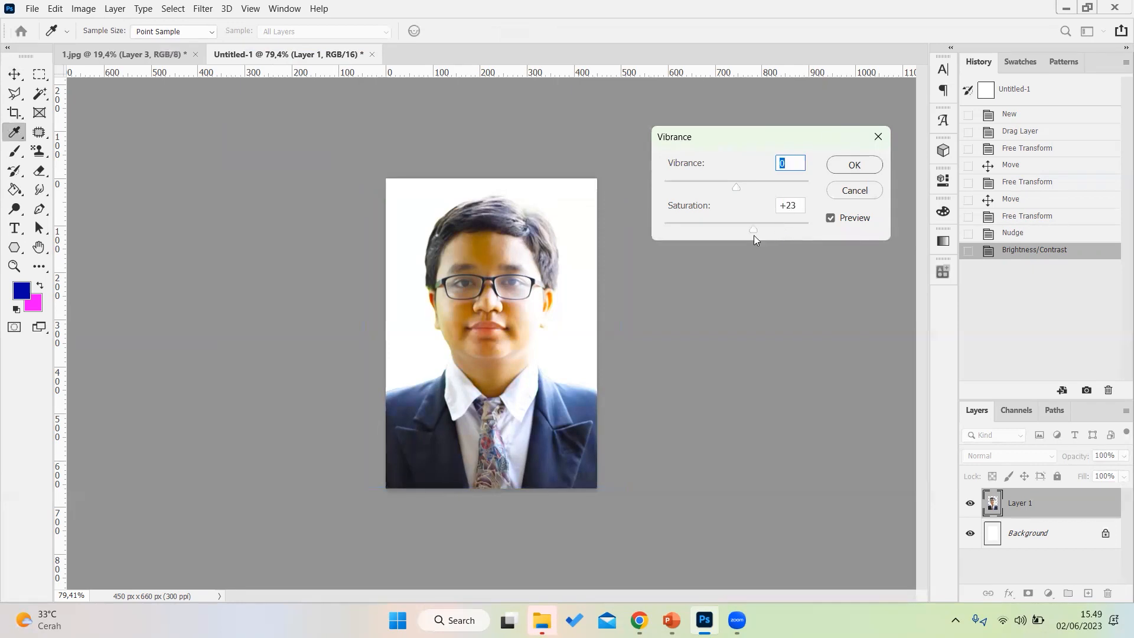
drag(770, 232, 649, 235)
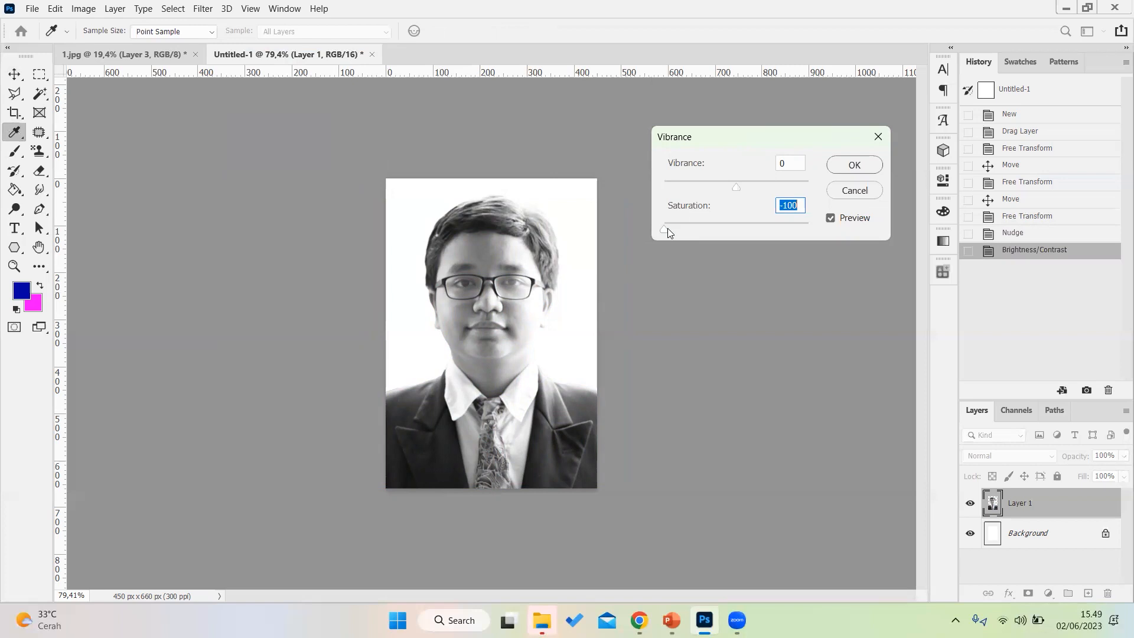
text(-32)
key(BackSpace)
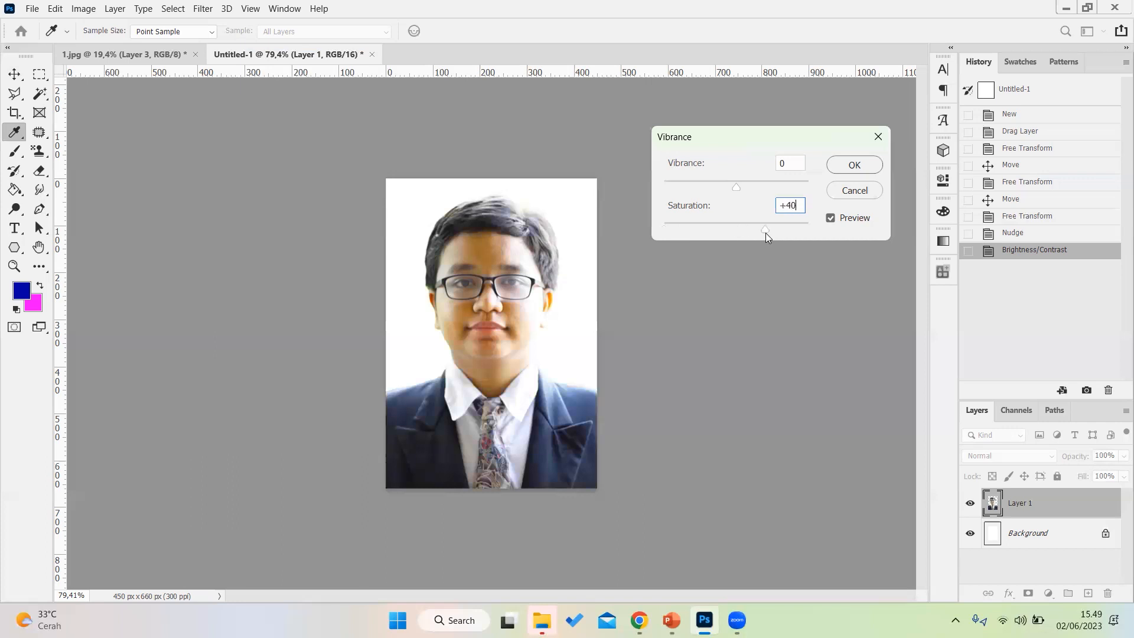
mouse_move(763, 188)
mouse_down()
mouse_move(715, 188)
mouse_move(761, 188)
mouse_up()
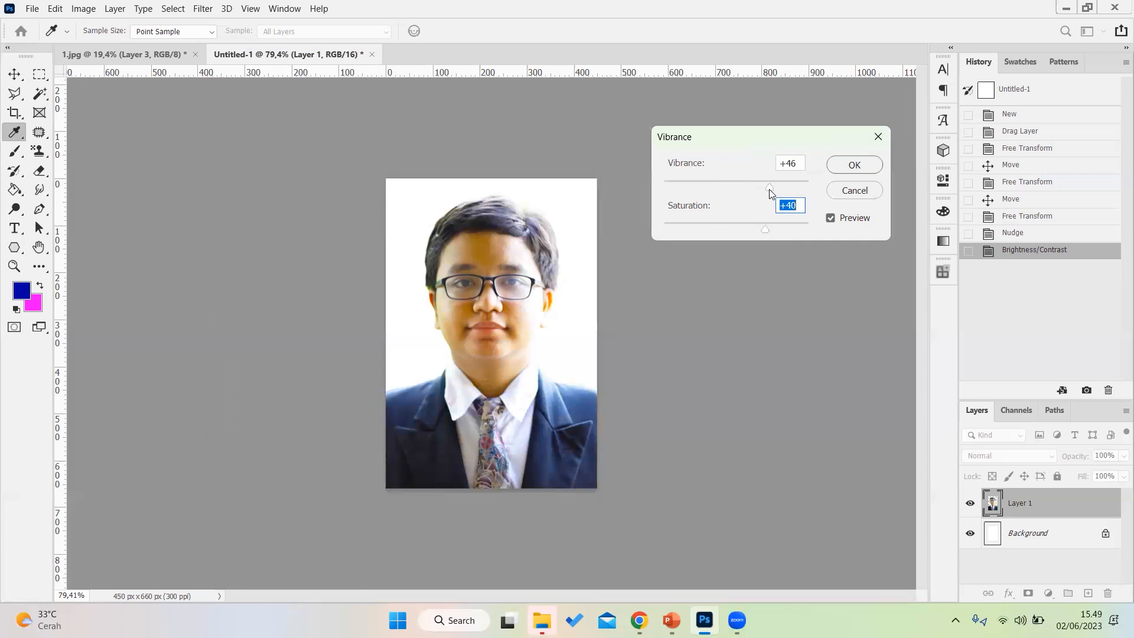
key(Tab)
click(855, 166)
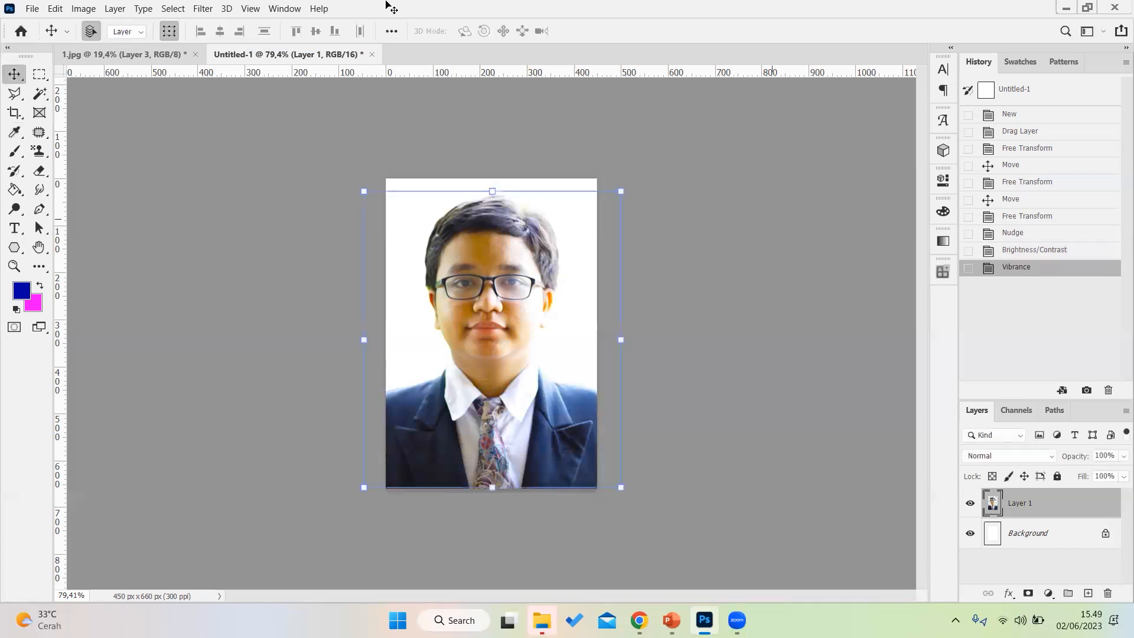
click(96, 10)
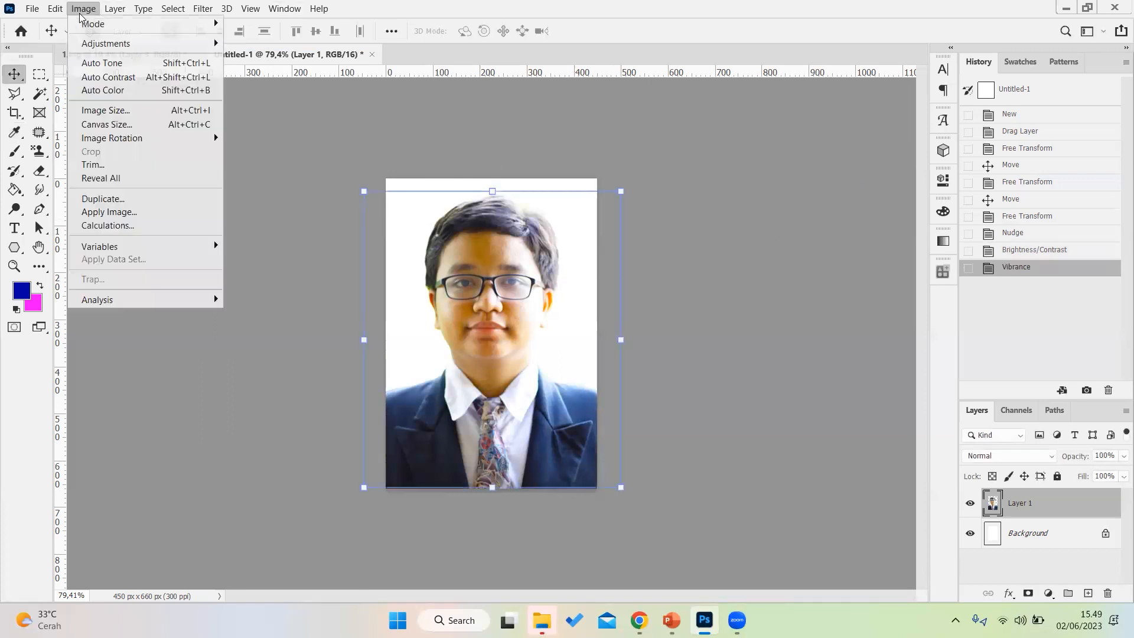
mouse_move(101, 43)
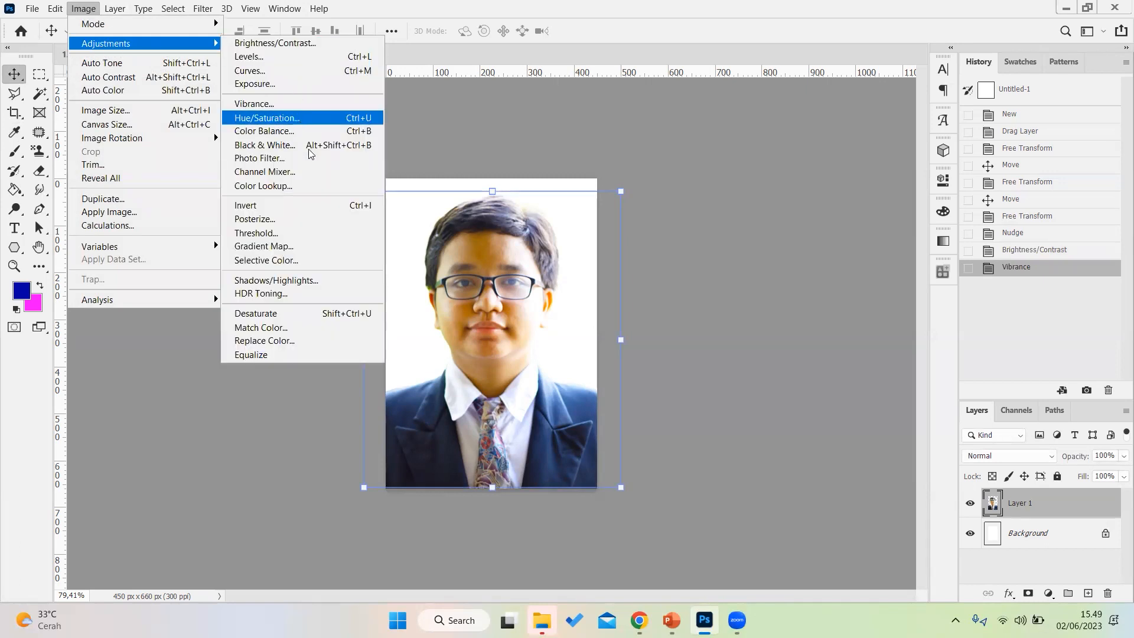
click(308, 281)
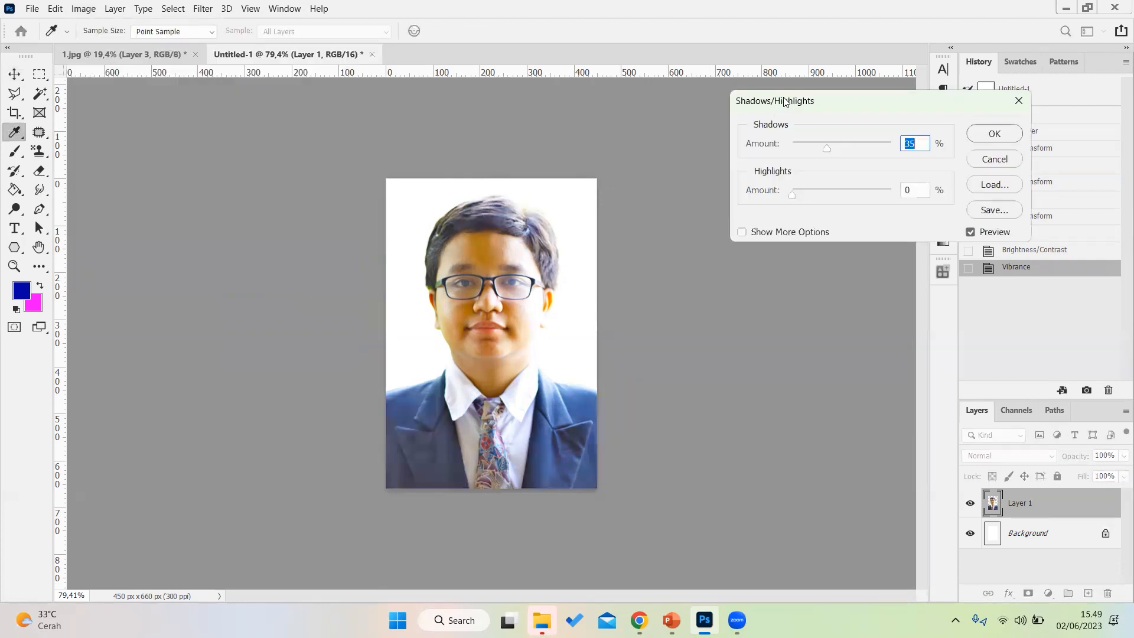
drag(784, 98, 705, 137)
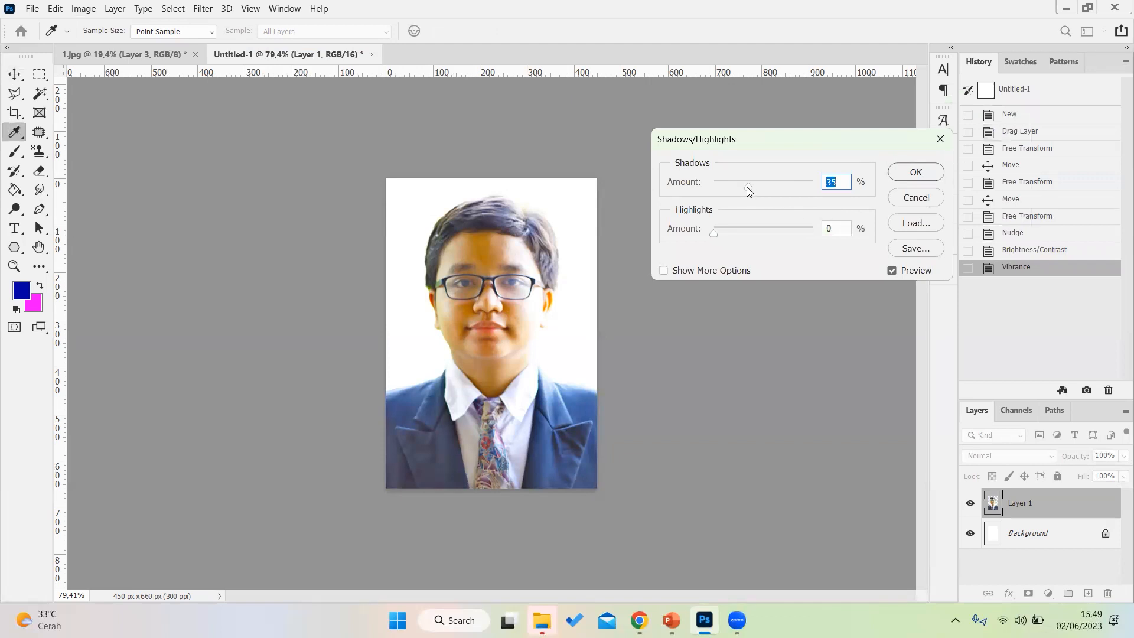
drag(746, 187, 678, 189)
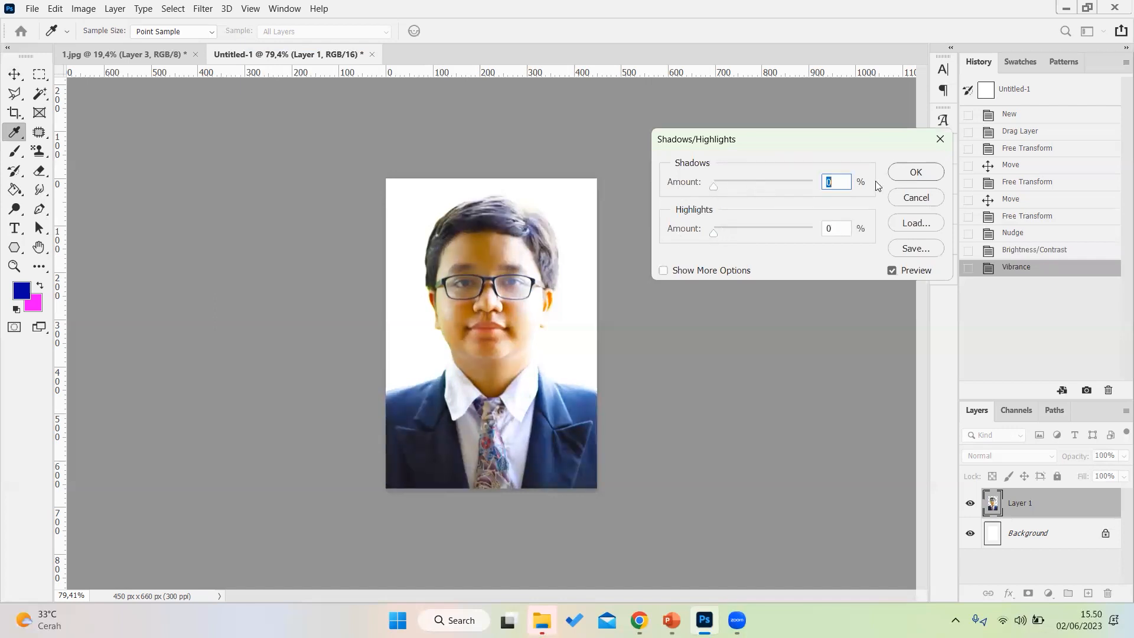
click(916, 197)
key(v)
click(643, 250)
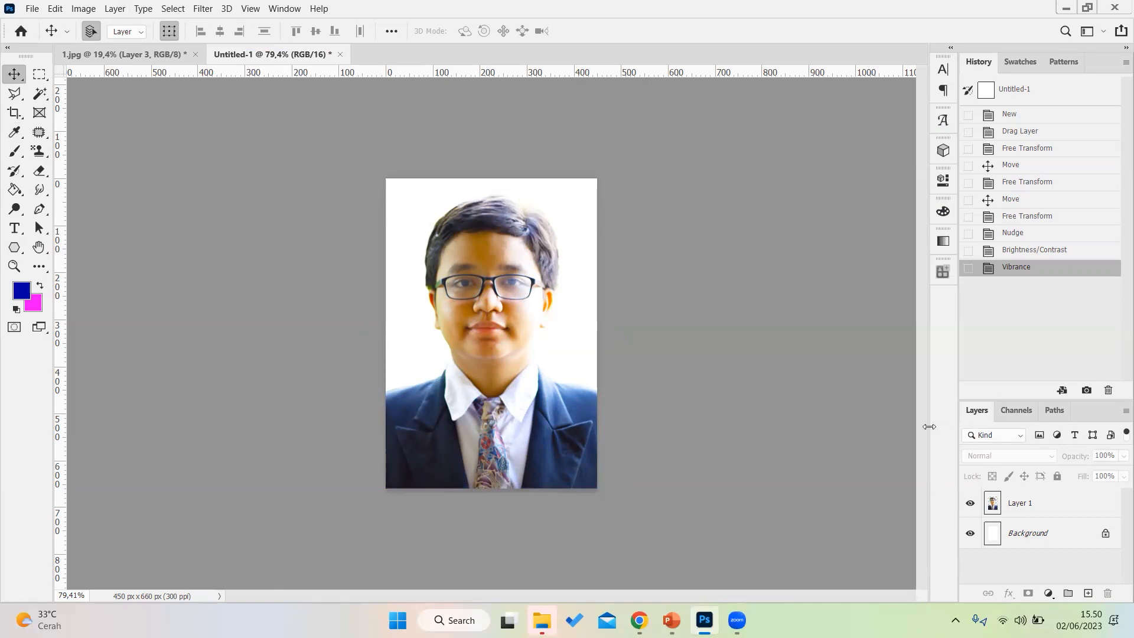
View the Warna Background colour codes slide in PowerPoint, return to Photoshop and unlock the Background layer.
click(672, 620)
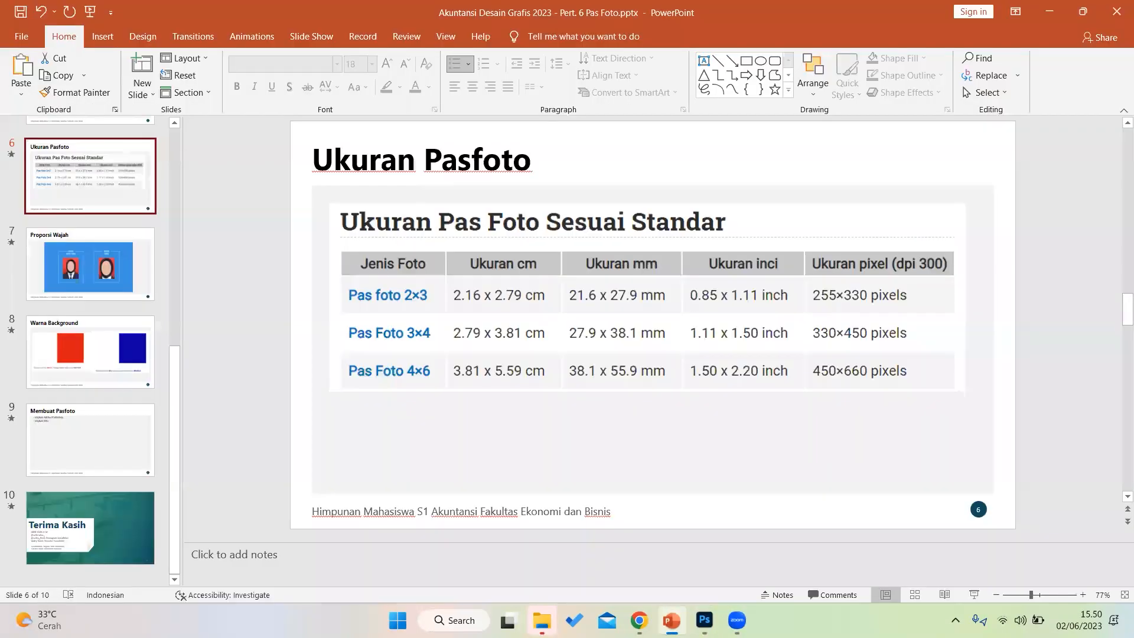
click(77, 364)
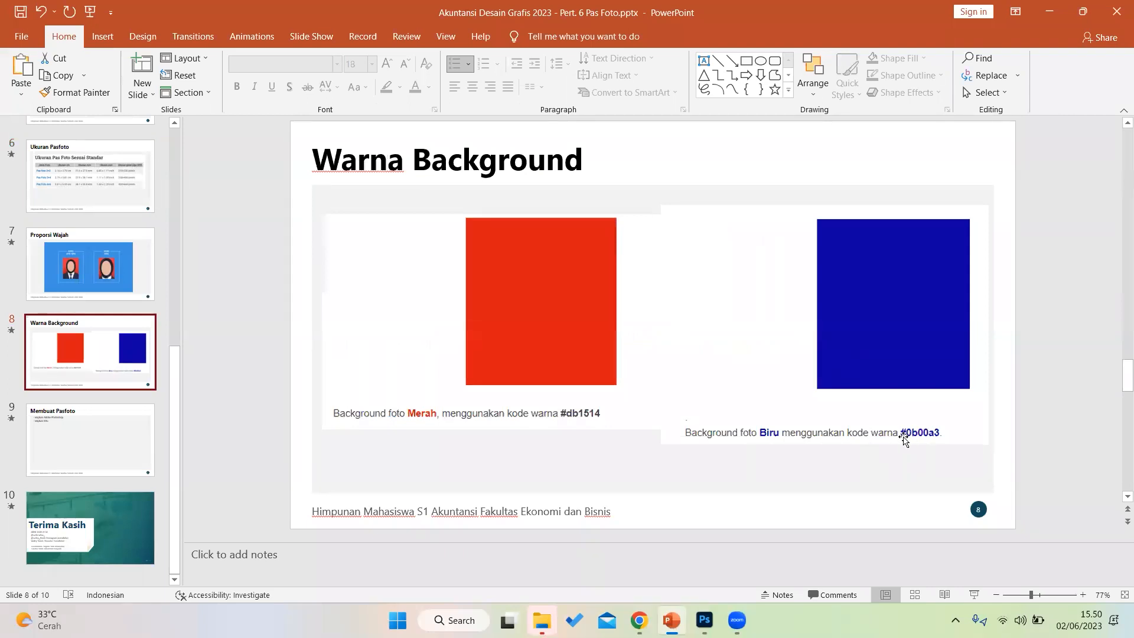
click(704, 620)
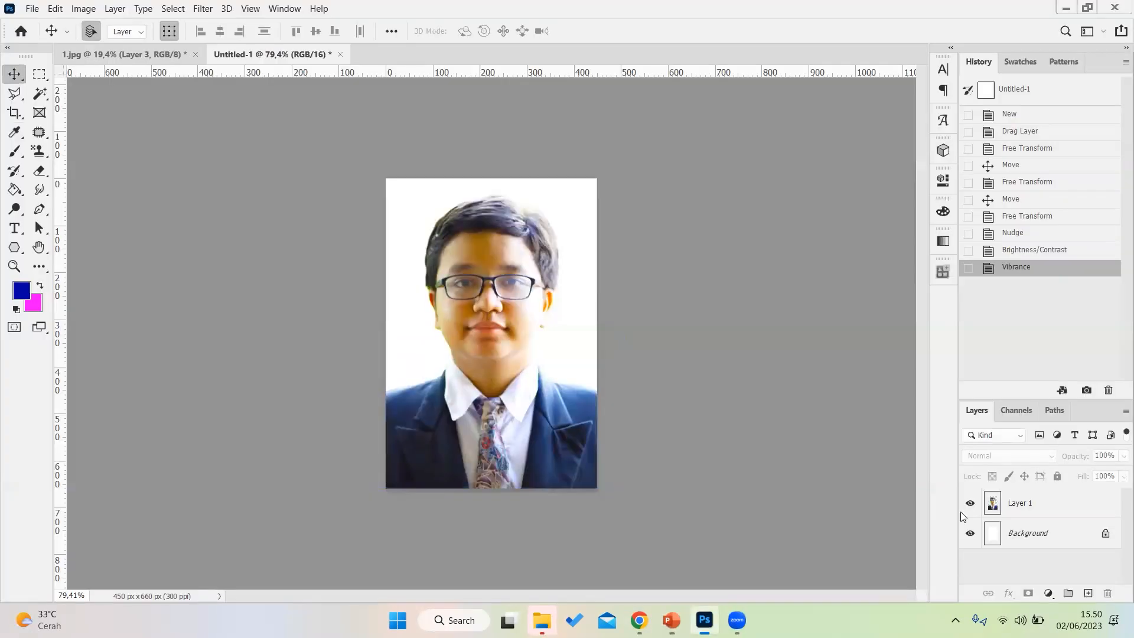
click(1073, 539)
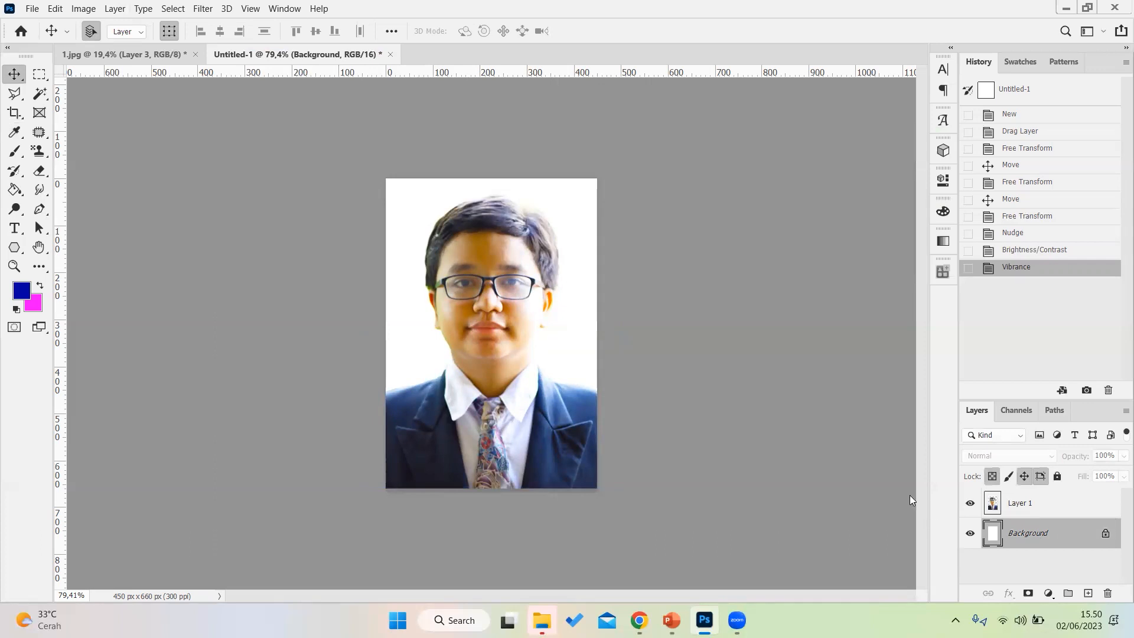
click(1106, 534)
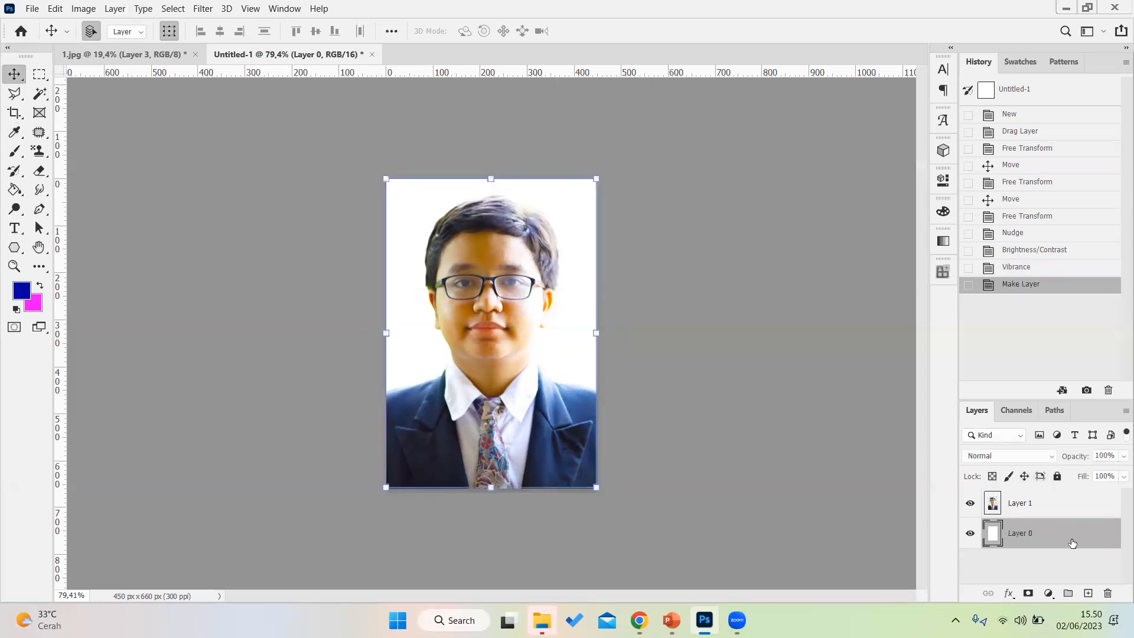
Set the foreground colour to hex 0b00a3, rechecking the blue background code on the PowerPoint slide.
click(26, 294)
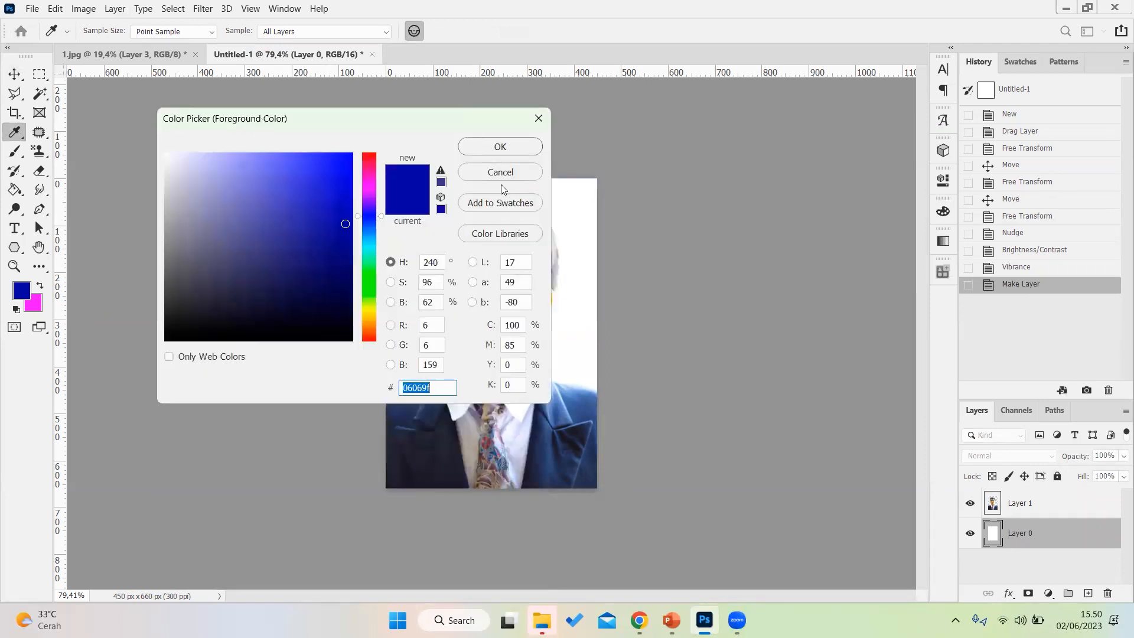
click(429, 388)
key(ctrl+a)
click(671, 620)
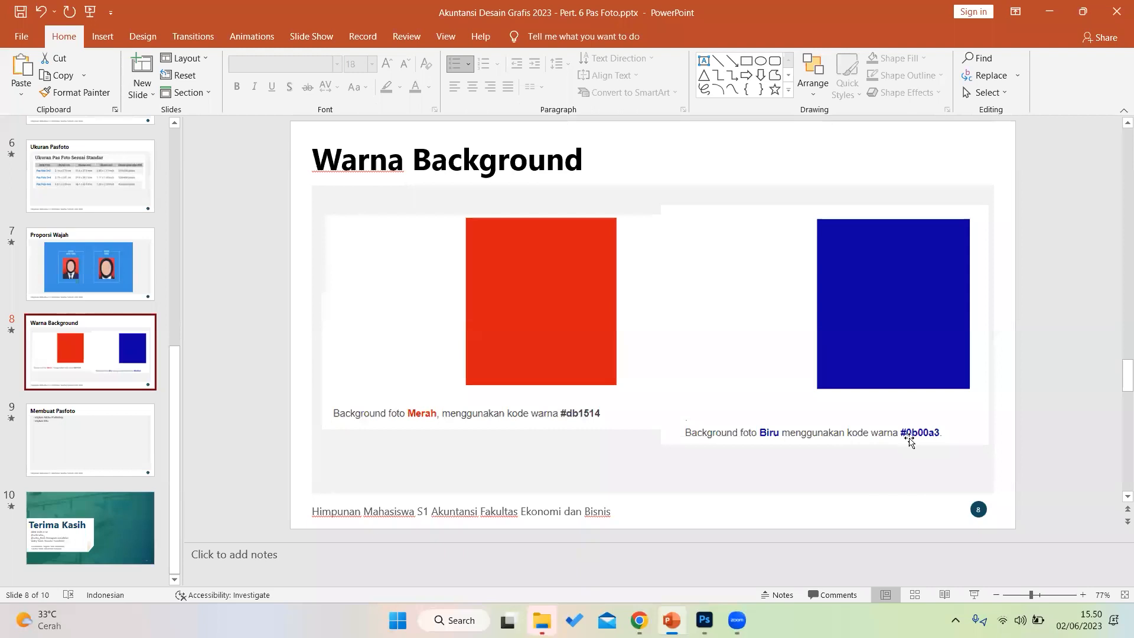
click(677, 612)
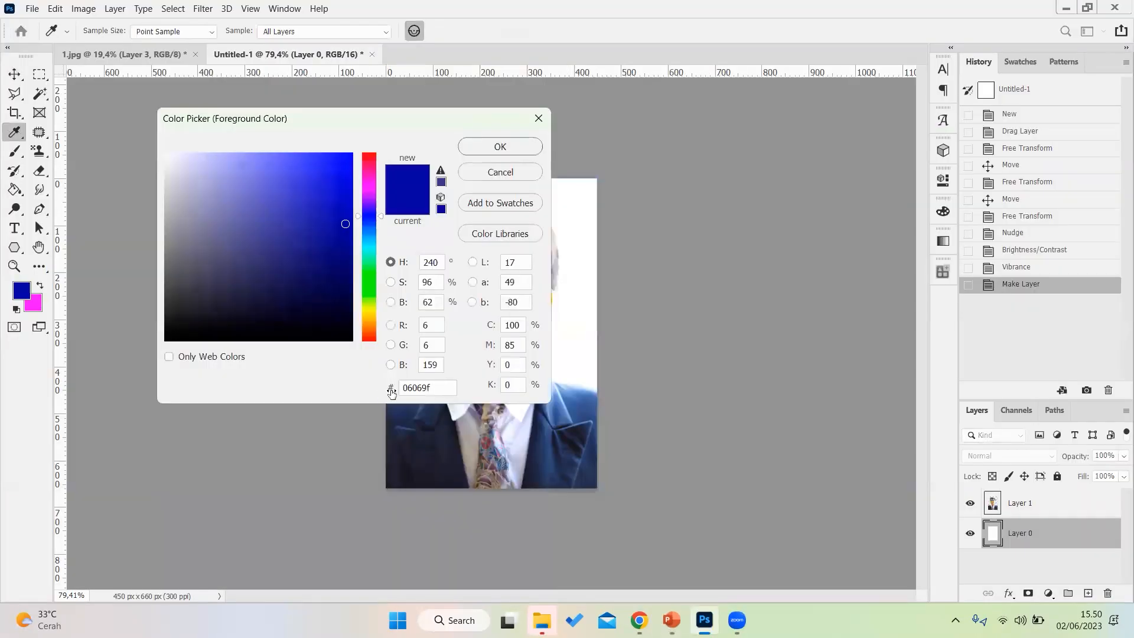
key(ctrl+a)
text(0b)
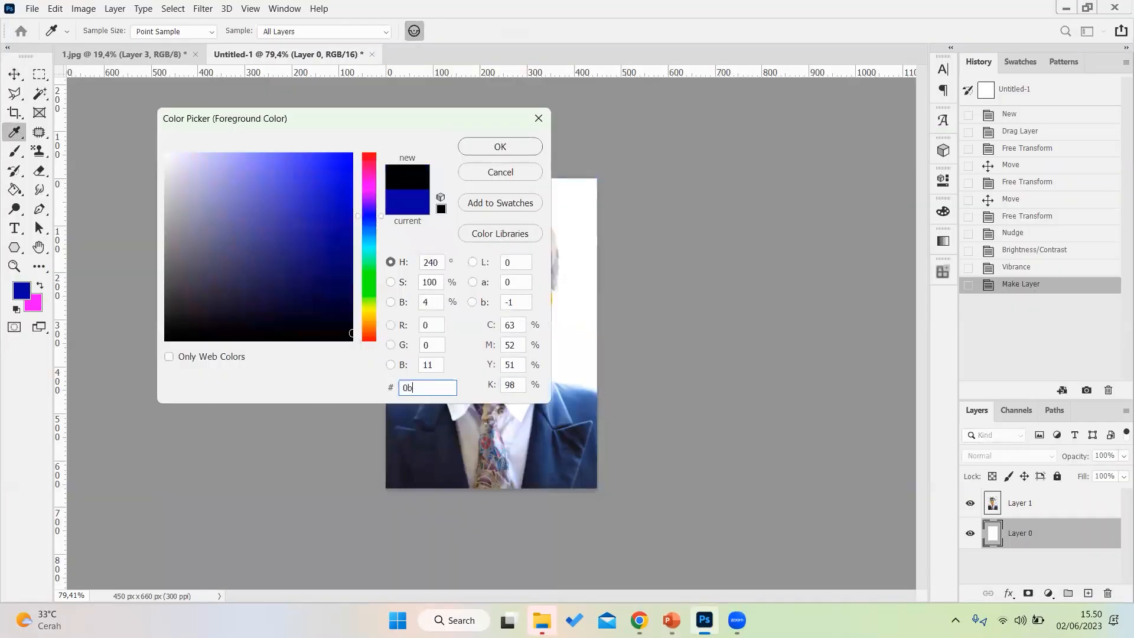
text(00a3)
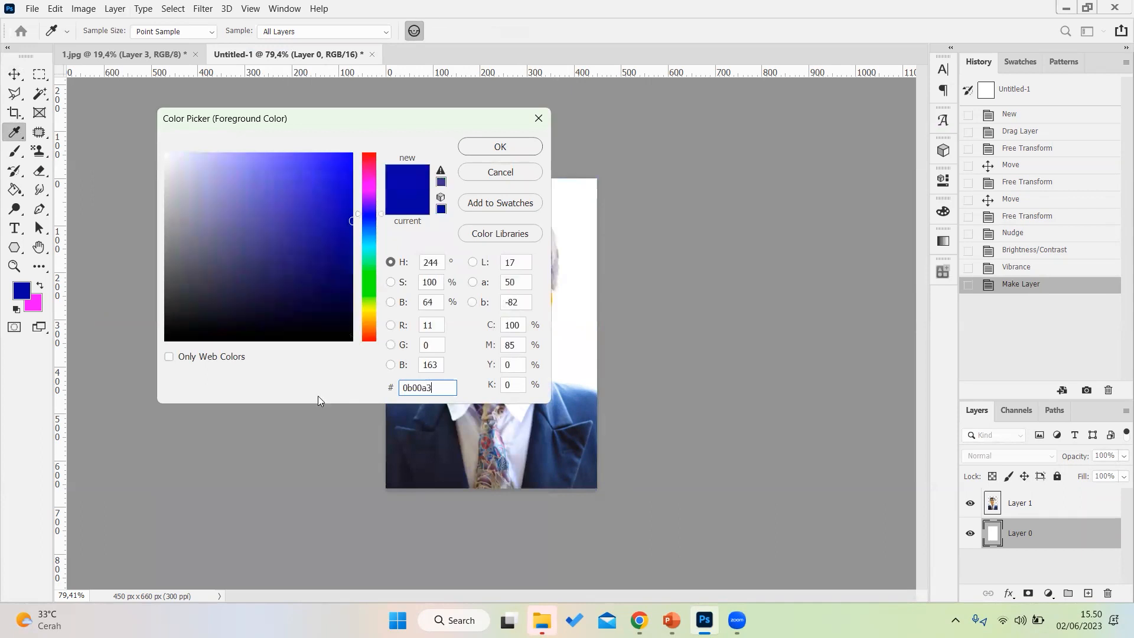
click(499, 145)
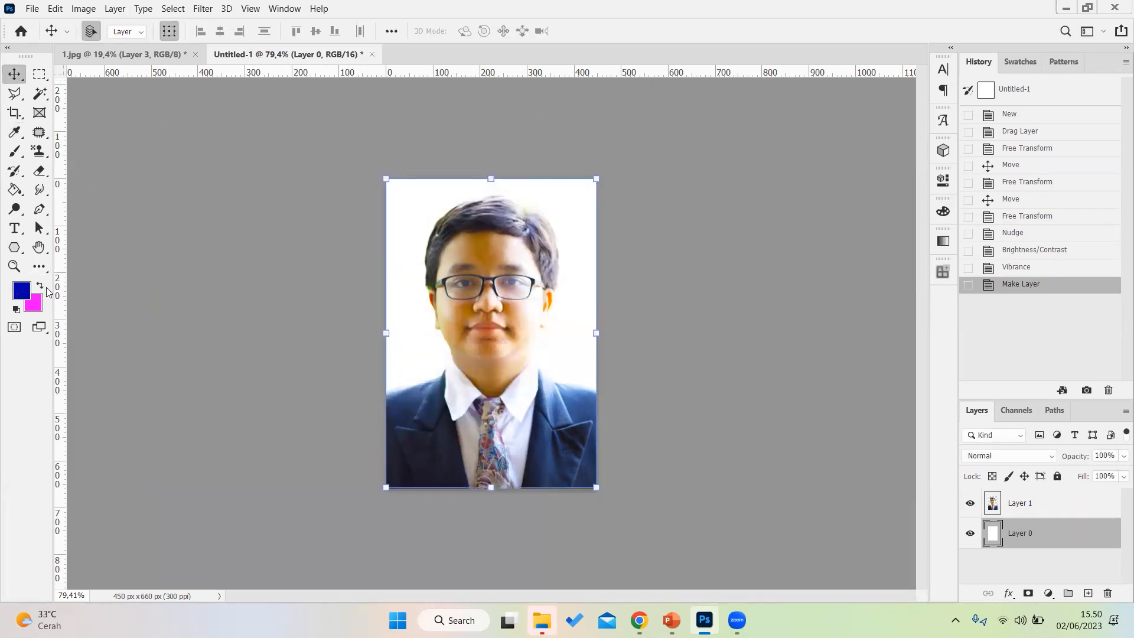
Fill the white layer behind the portrait with the blue foreground colour using the Paint Bucket, and return to the Move tool.
click(14, 190)
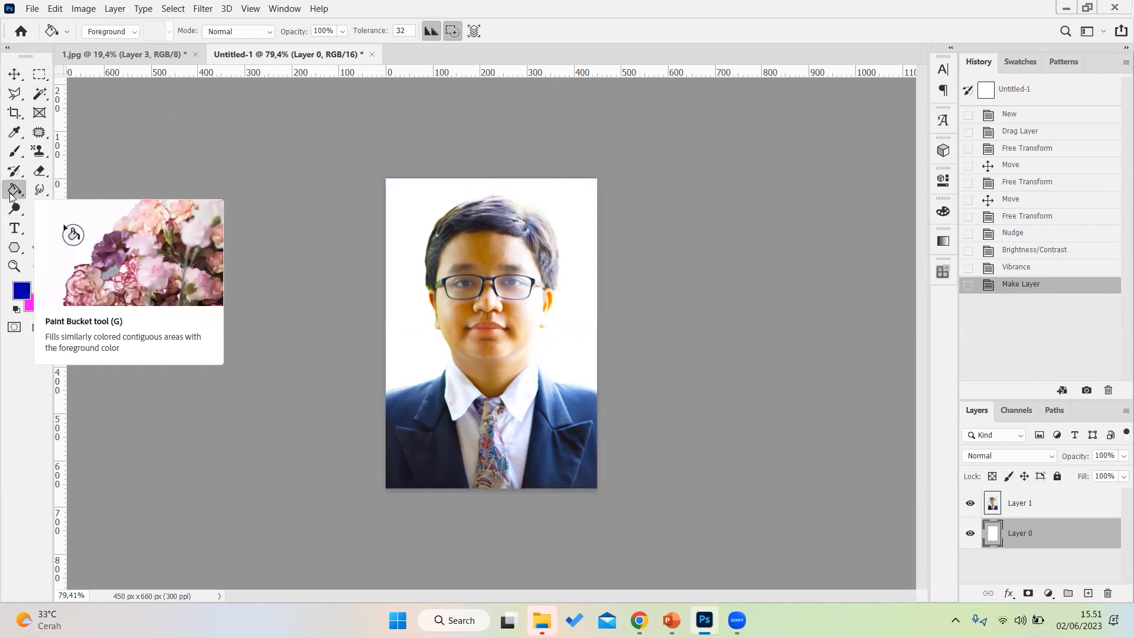
click(570, 203)
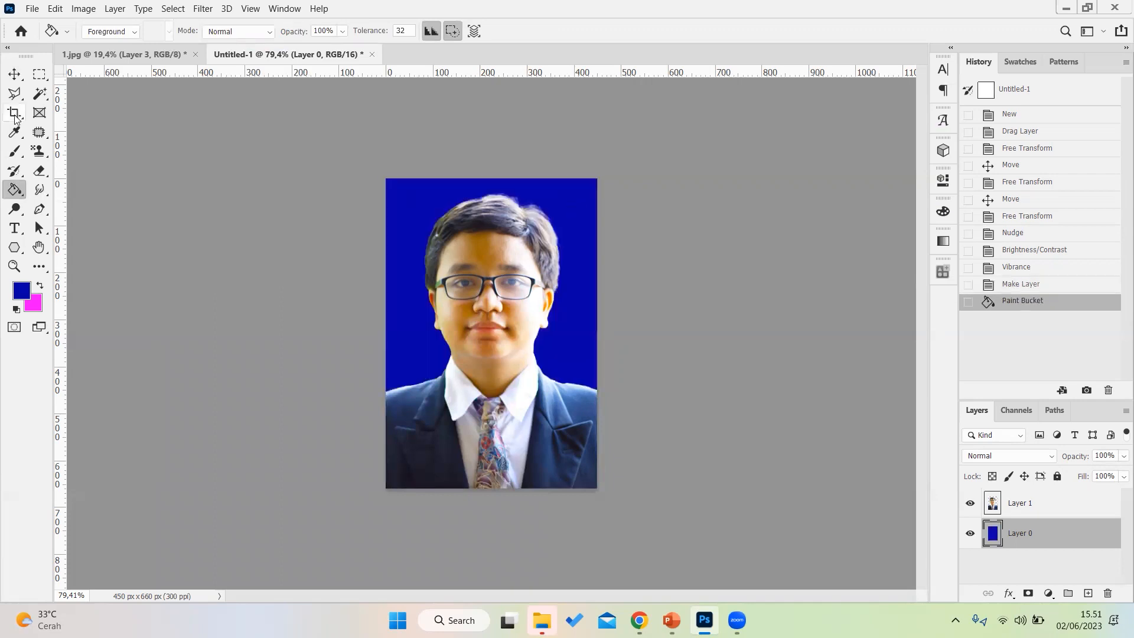
click(14, 74)
Select the portrait layer and set the Eraser to a 14 px Hard Round brush.
scroll(509, 318, up, 5)
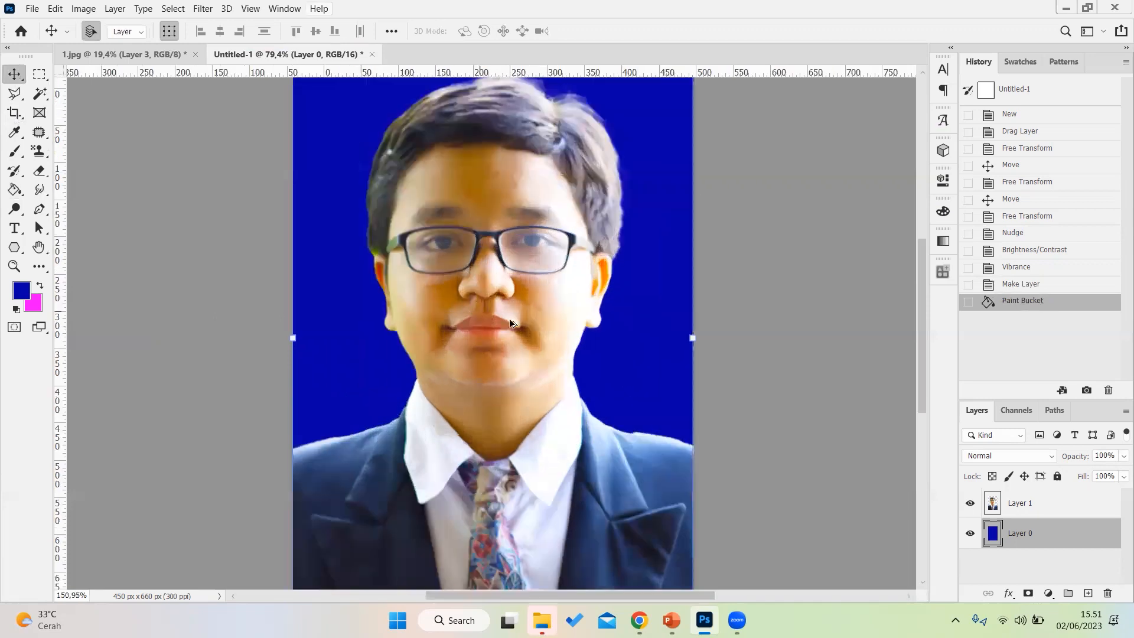
click(521, 236)
scroll(829, 448, up, 8)
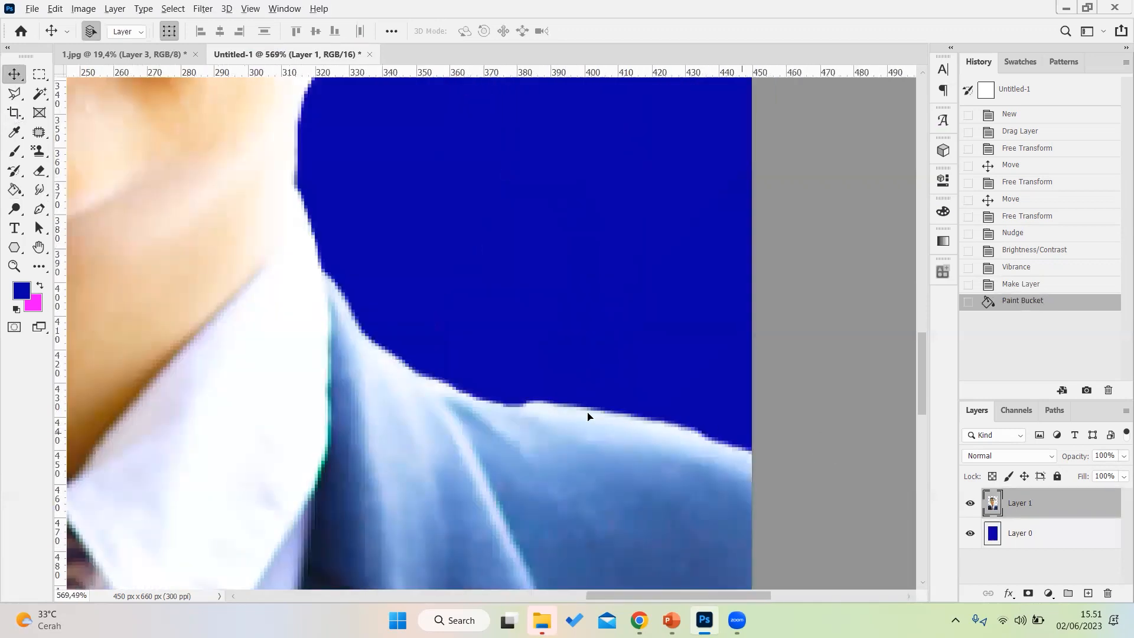
click(40, 171)
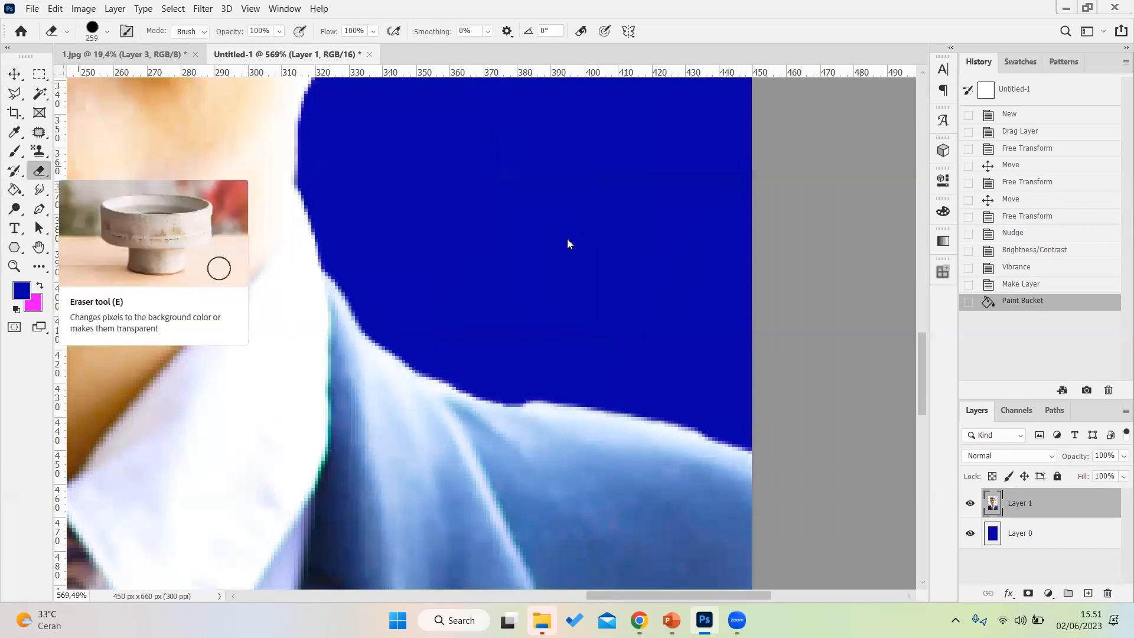
right_click(506, 243)
drag(618, 280, 558, 287)
text(14)
key(Return)
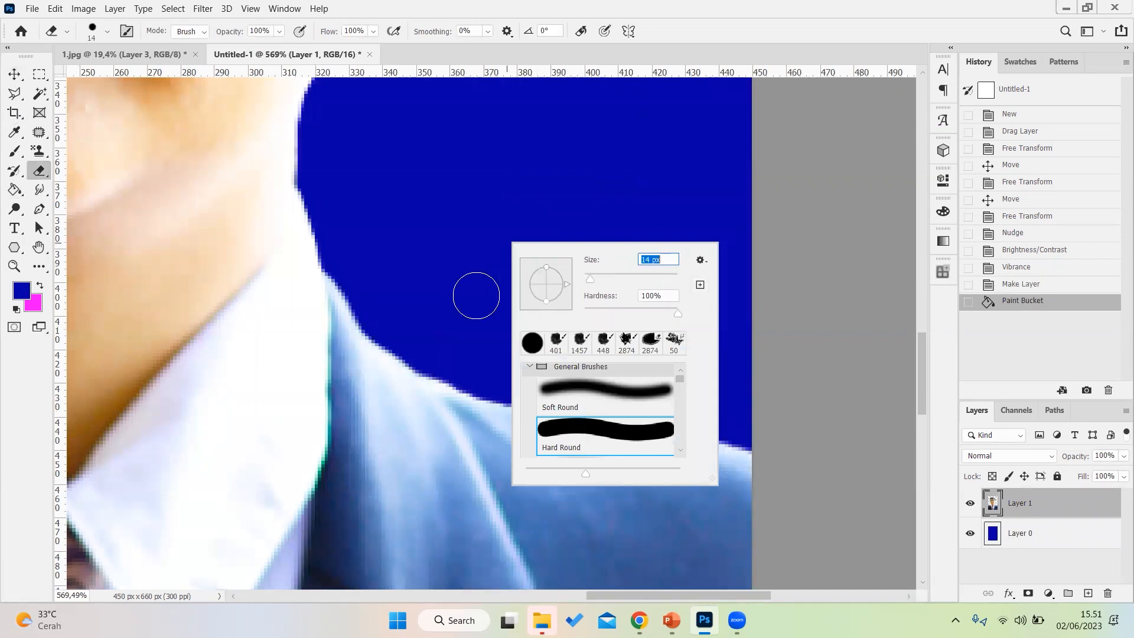
key(Return)
Erase the pale fringe along the jacket shoulder on the image's right side and the stray pixels above the hair.
mouse_move(524, 378)
mouse_down()
mouse_move(808, 436)
mouse_move(519, 408)
mouse_move(476, 390)
mouse_move(520, 378)
mouse_move(630, 392)
mouse_move(600, 349)
mouse_up()
scroll(600, 349, down, 4)
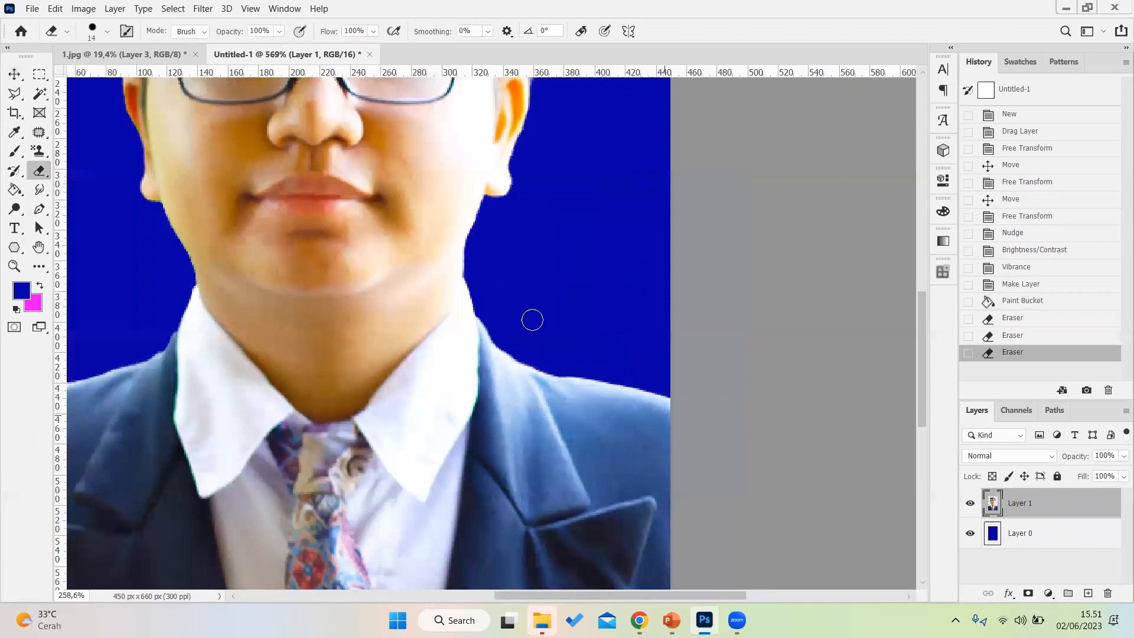
scroll(498, 242, up, 2)
scroll(508, 231, up, 4)
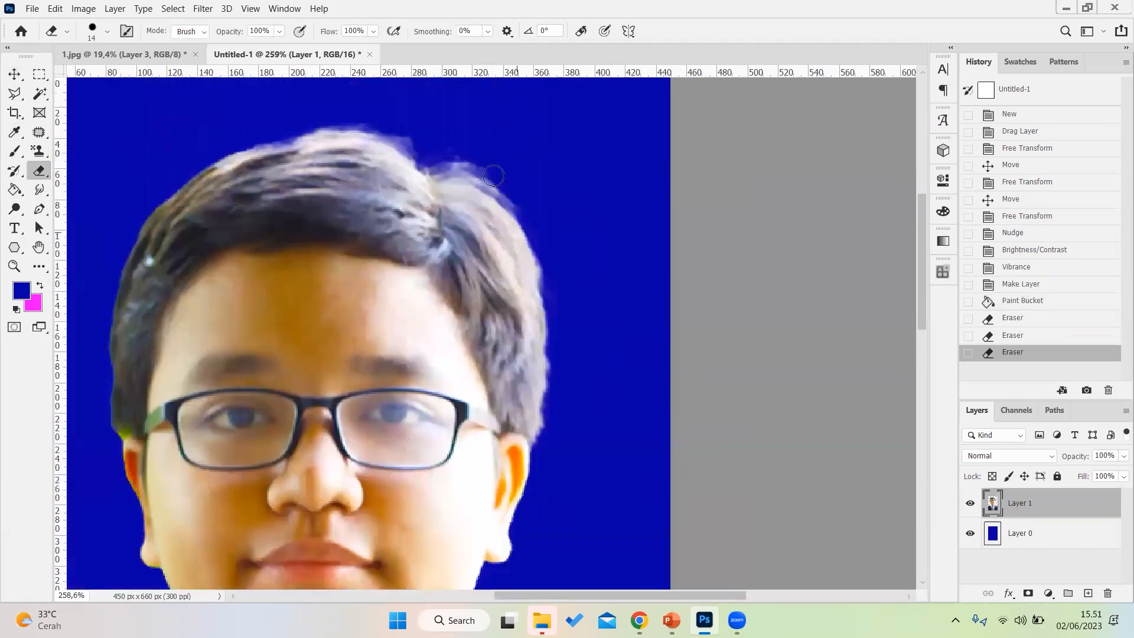
scroll(410, 147, up, 4)
scroll(410, 147, up, 3)
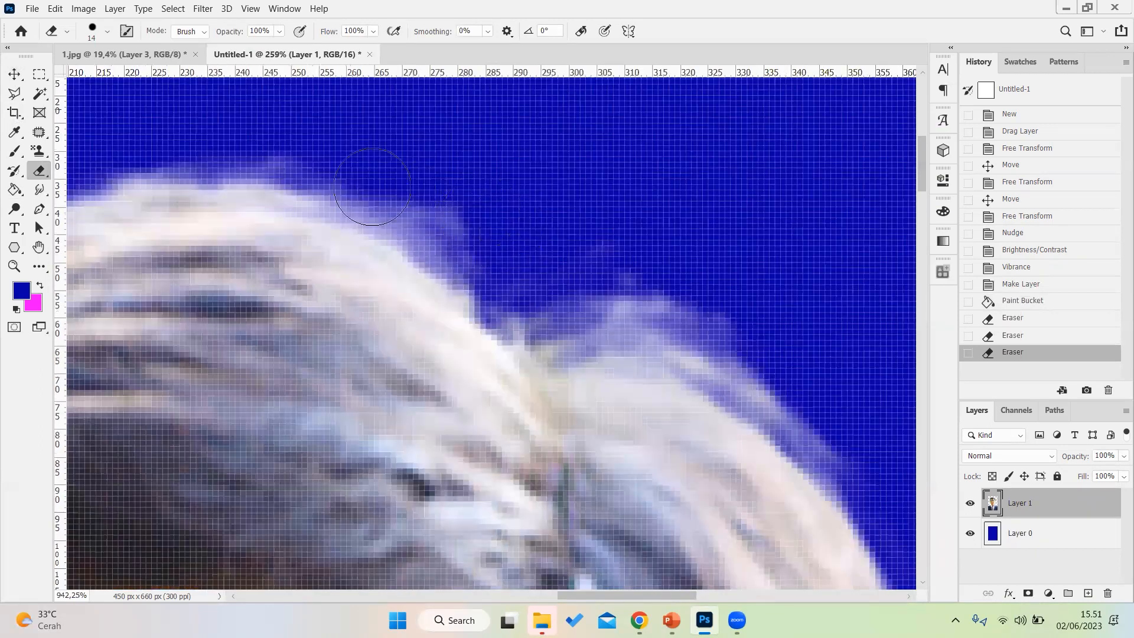
scroll(375, 171, up, 1)
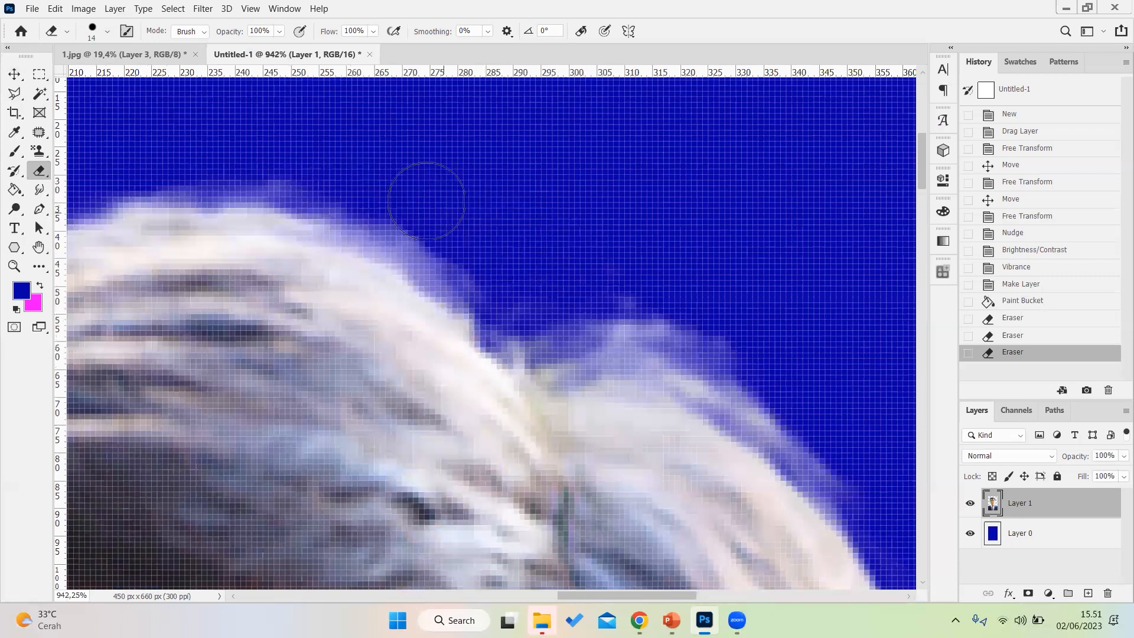
scroll(529, 215, down, 3)
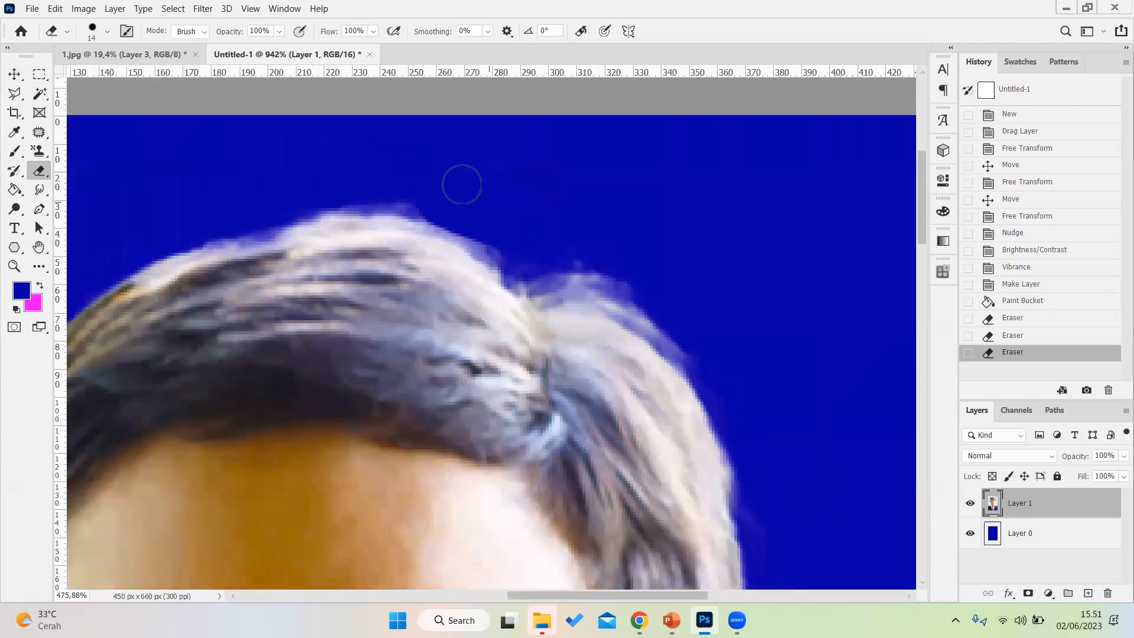
click(417, 172)
click(391, 181)
Erase the pale fringe along the jacket shoulder on the image's left side, undoing and redoing the last stroke to compare.
scroll(354, 183, down, 6)
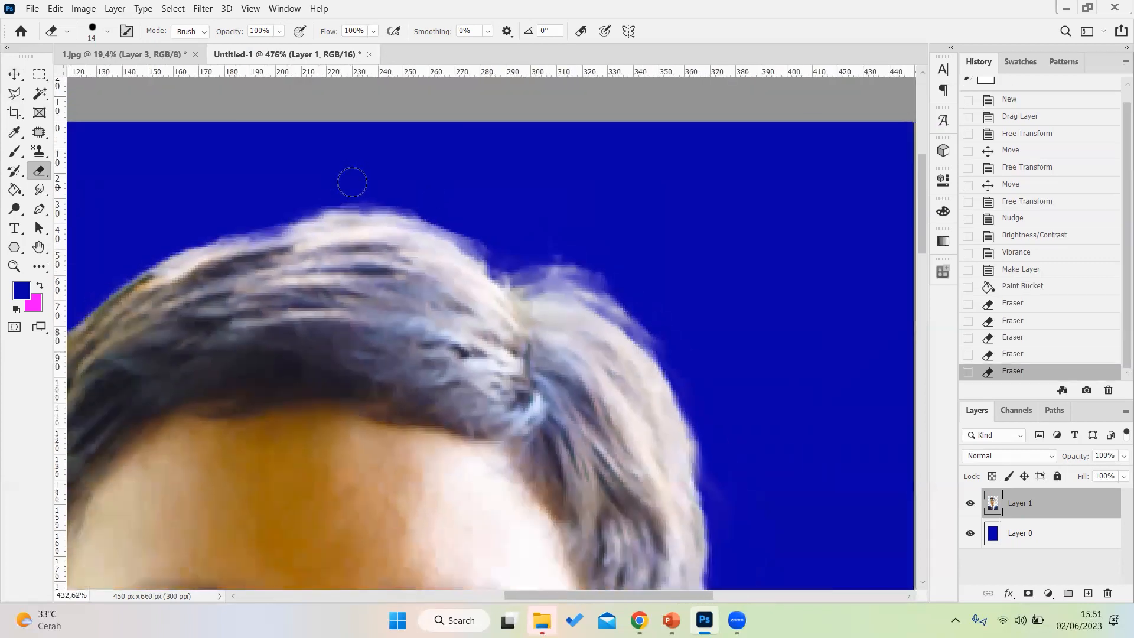
scroll(354, 400, up, 7)
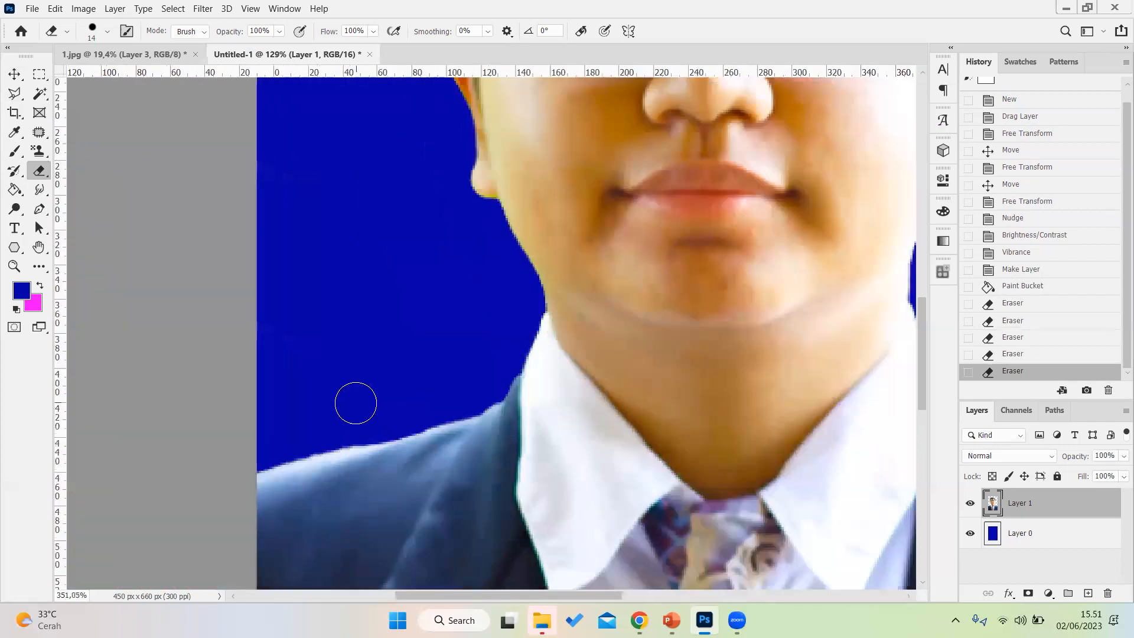
drag(584, 386, 569, 394)
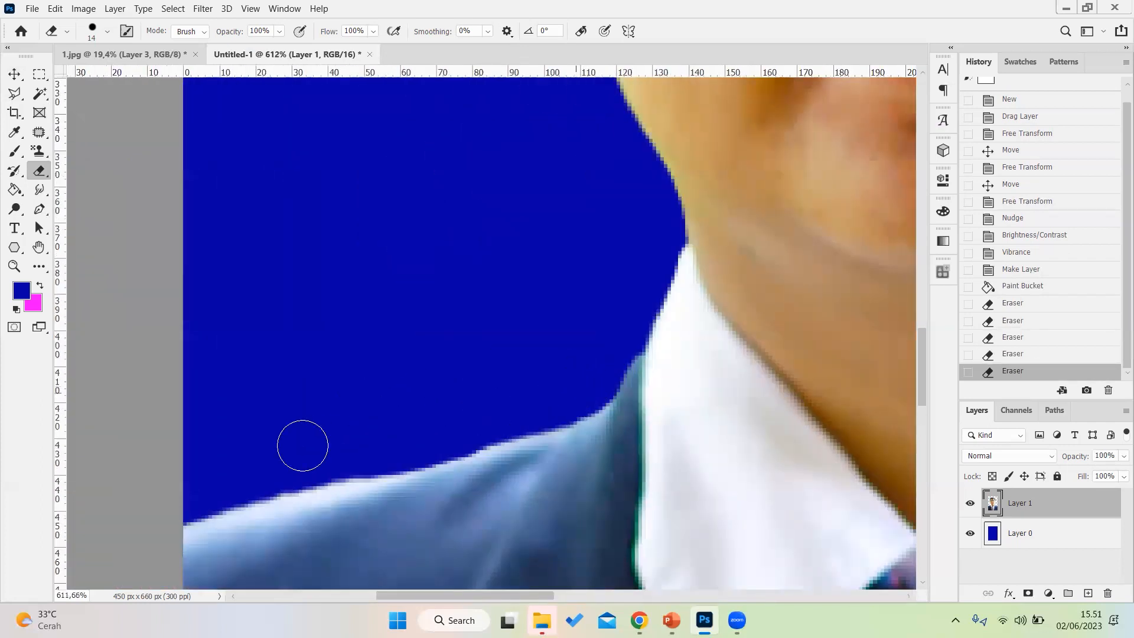
drag(289, 470, 172, 498)
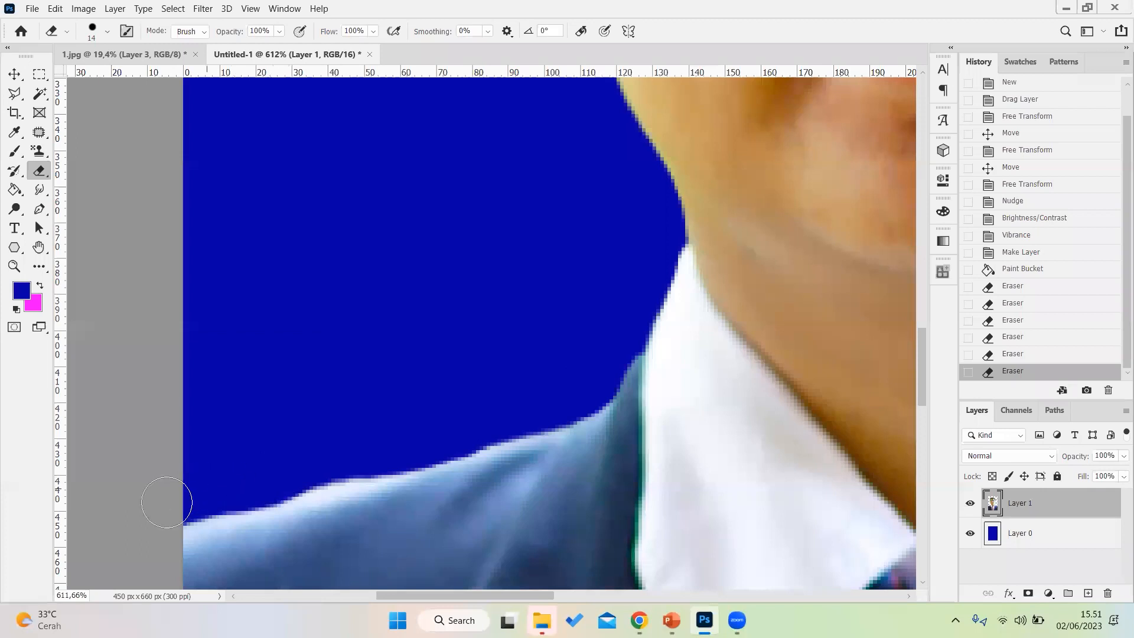
drag(352, 461, 266, 482)
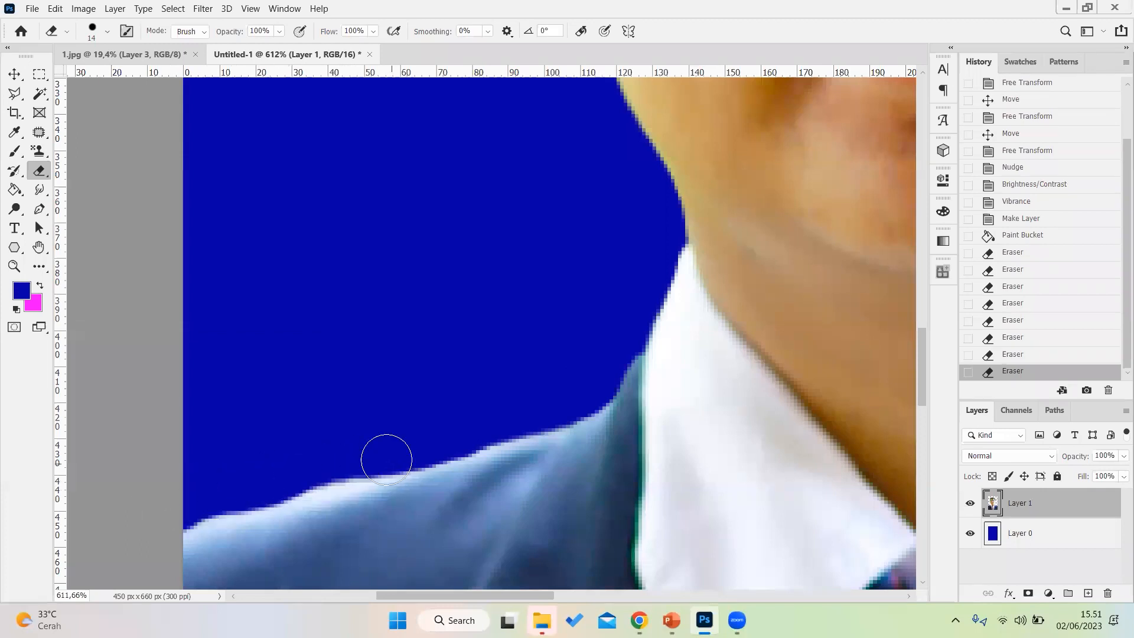
key(ctrl+z)
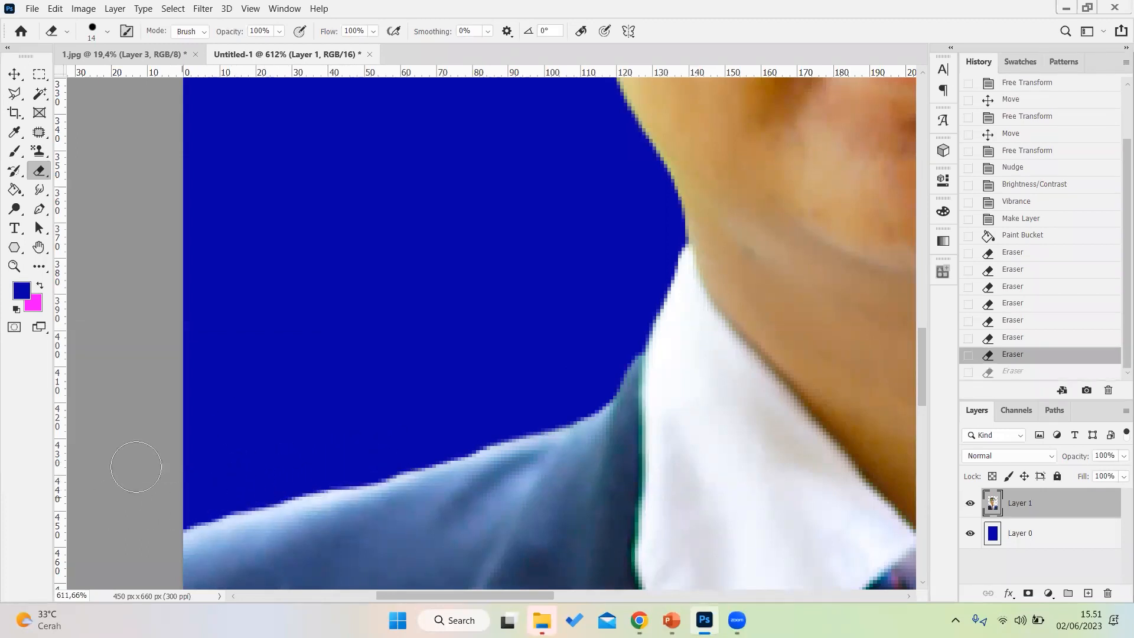
key(ctrl+0)
key(ctrl+shift+z)
Return to the Move tool and deselect the portrait layer to view the whole photo.
scroll(581, 200, up, 4)
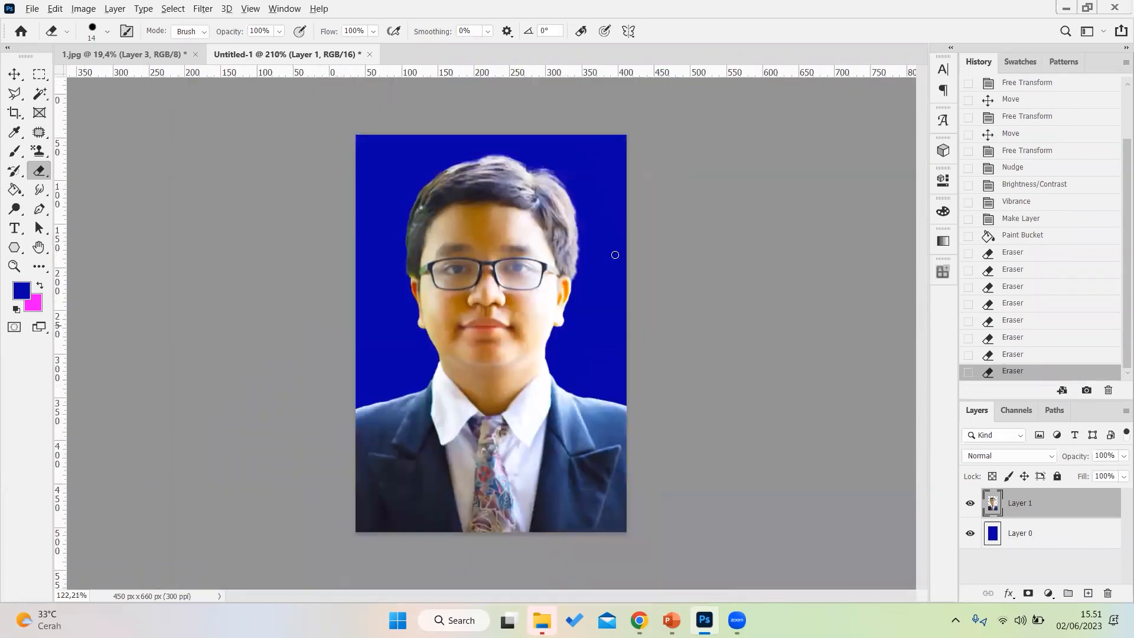
scroll(612, 253, down, 3)
click(14, 72)
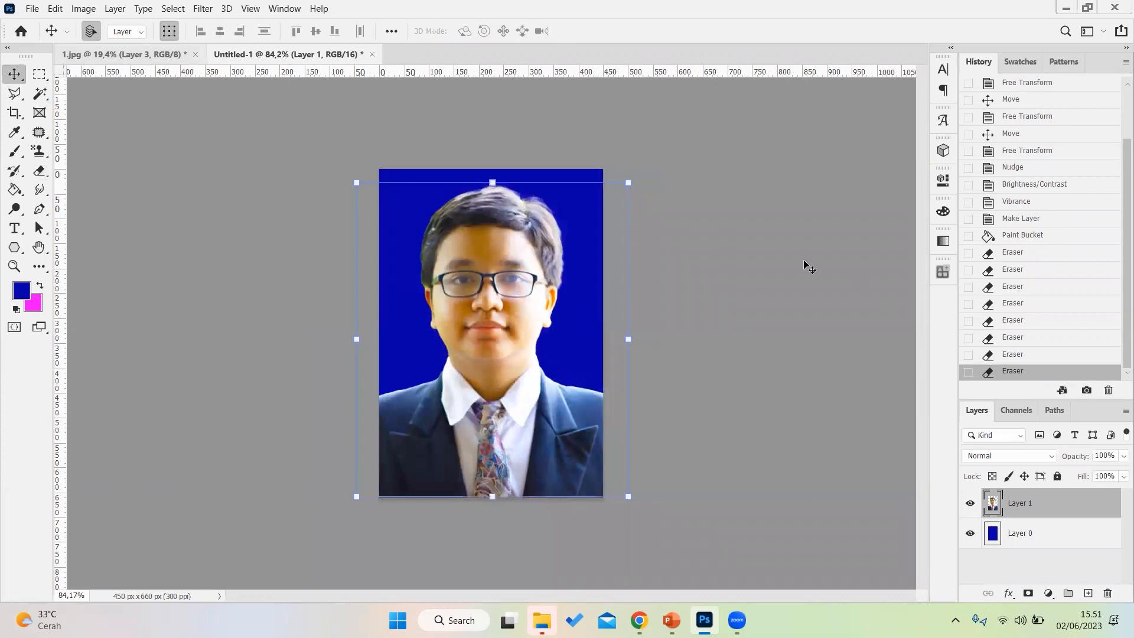
click(726, 275)
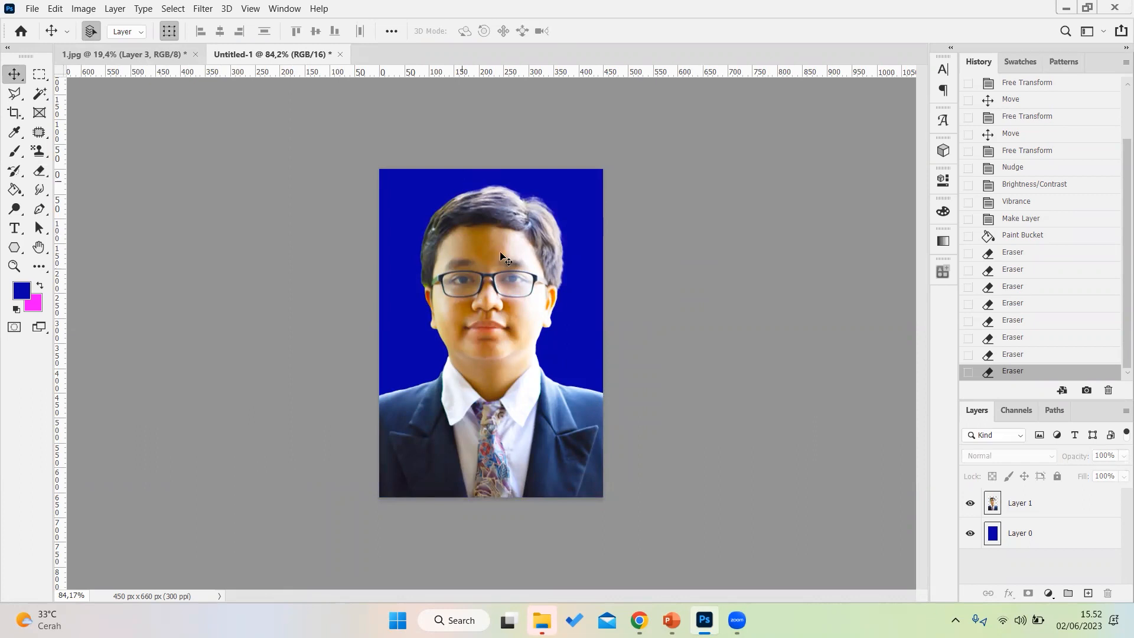
Save the photo as a JPEG named Pasfoto in the Downloads folder, with maximum quality 12 and the Baseline ("Standard") format.
click(30, 9)
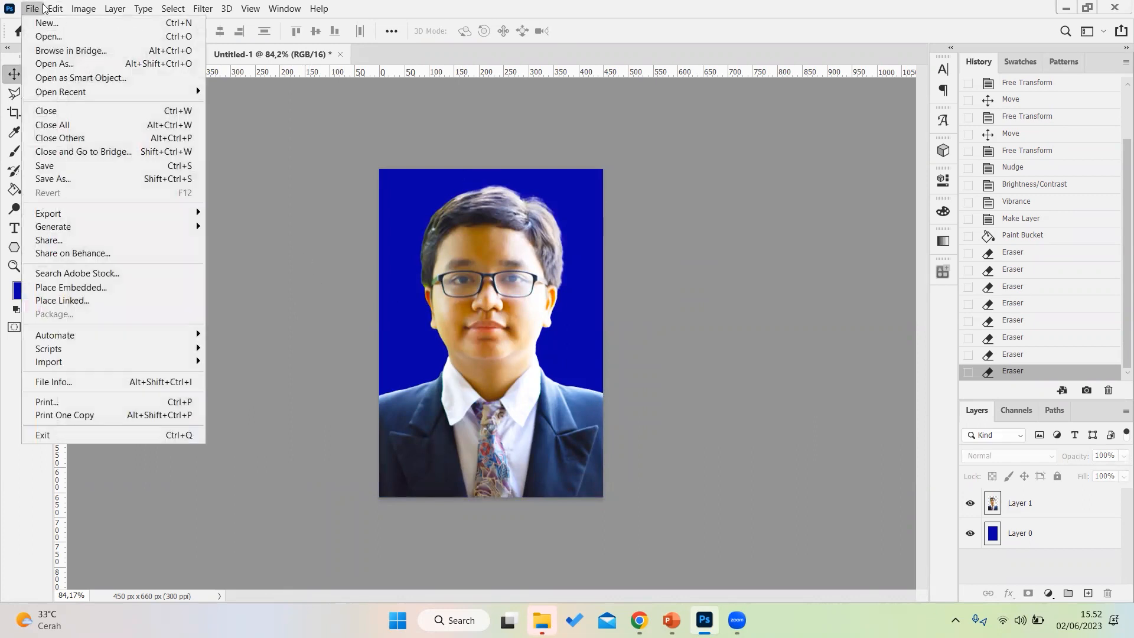
click(134, 179)
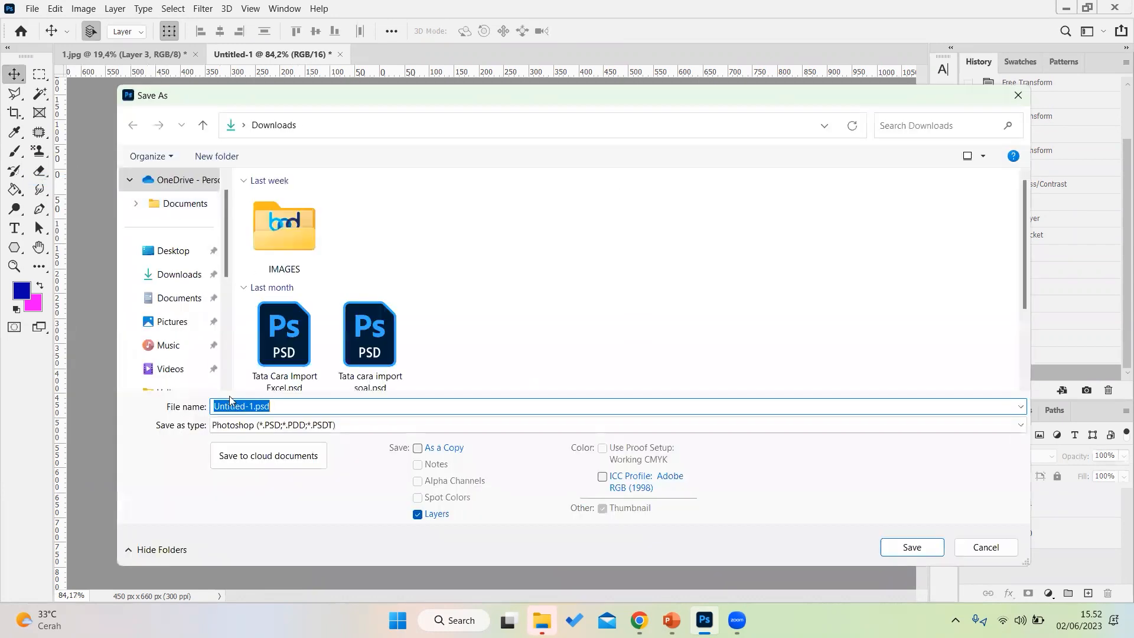
click(248, 424)
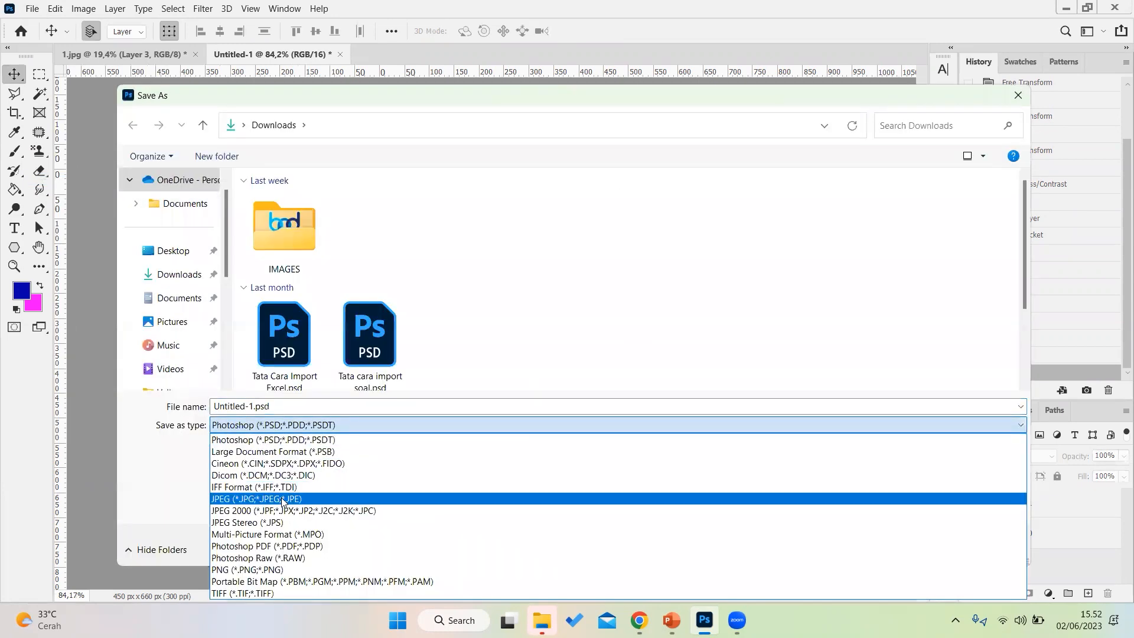
click(282, 499)
double_click(274, 407)
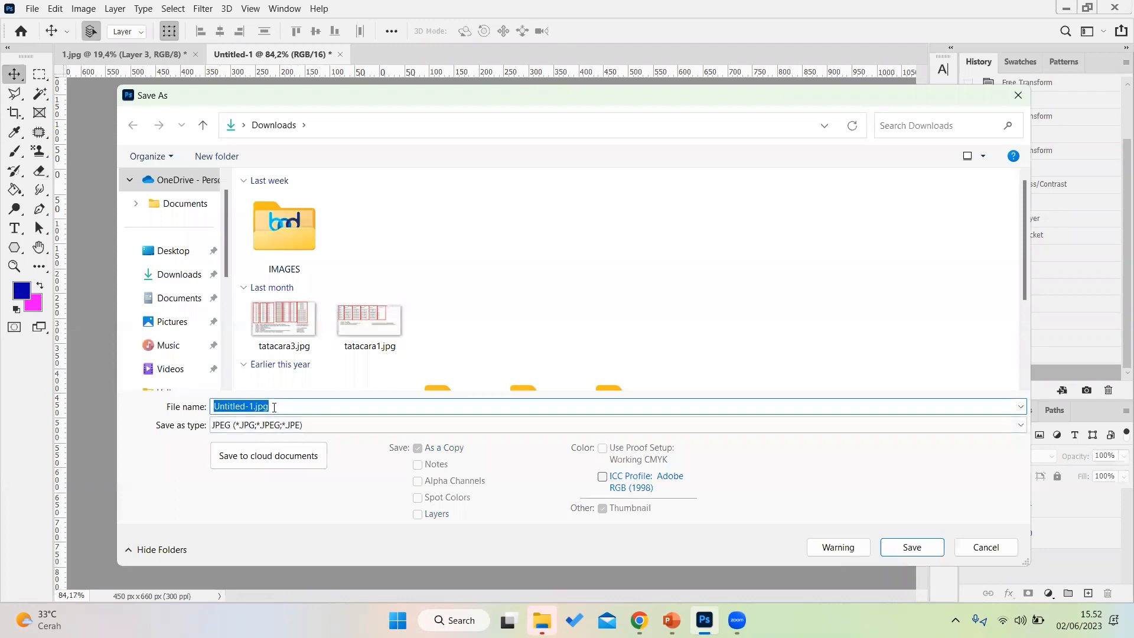
text(Pasfoto)
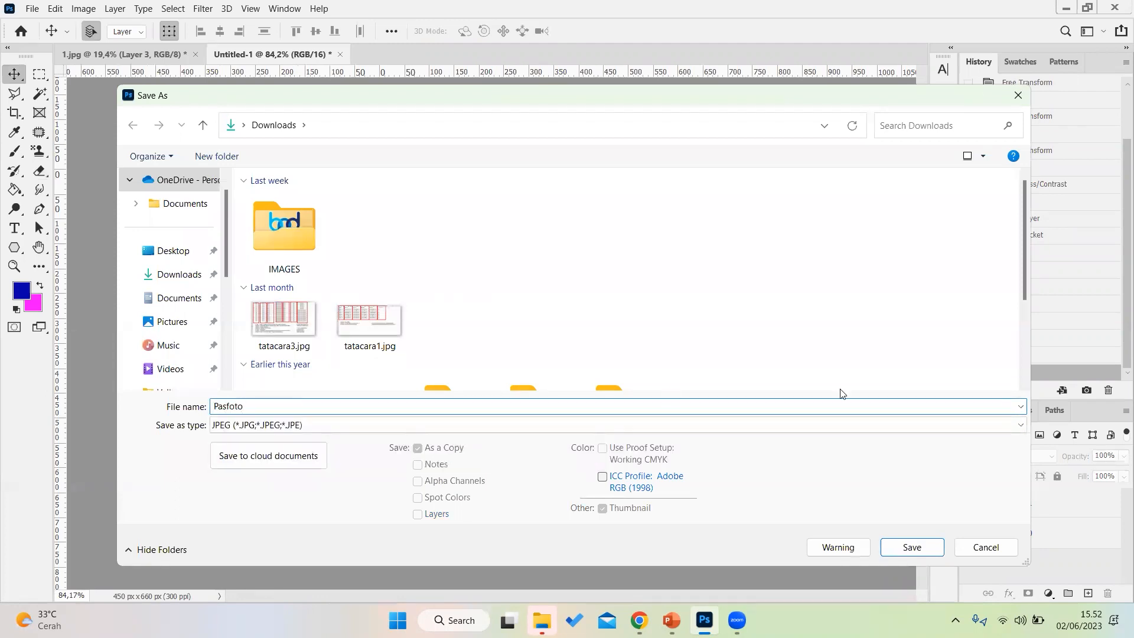
click(912, 547)
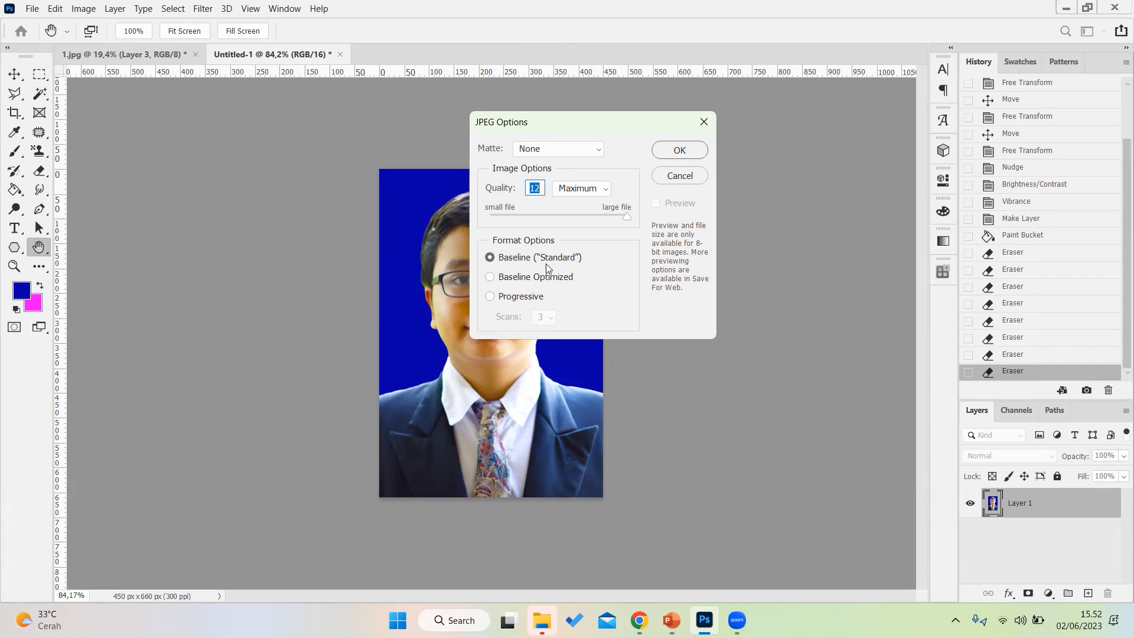
click(669, 155)
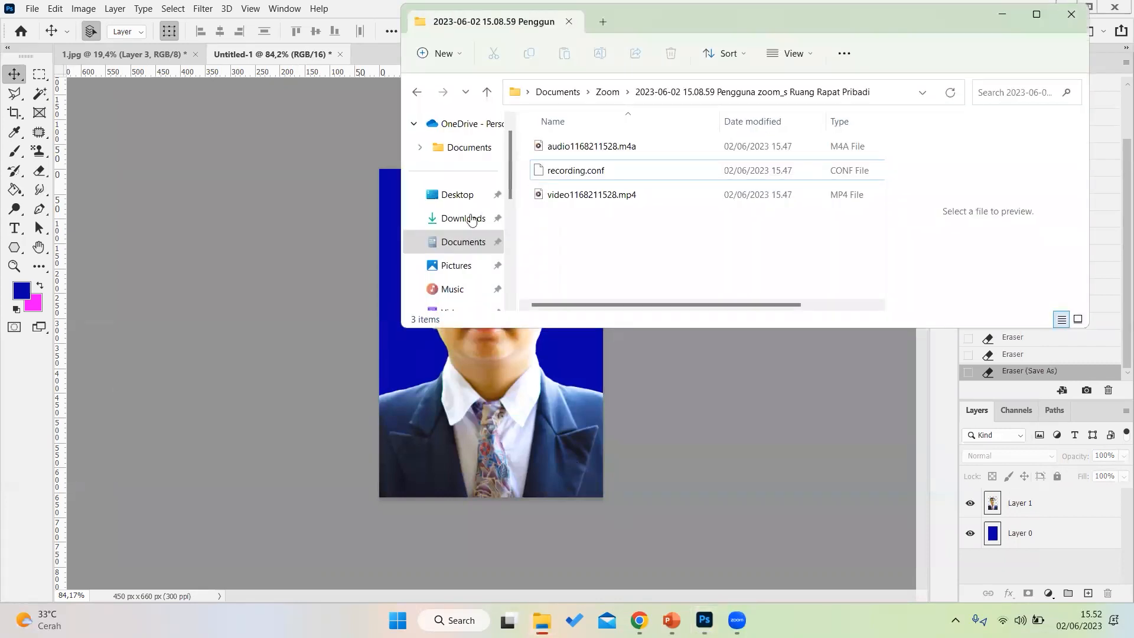
Open the Downloads folder in a maximized File Explorer window, view Pasfoto.jpg in the image viewer and close the viewer.
click(463, 218)
click(1036, 14)
click(231, 202)
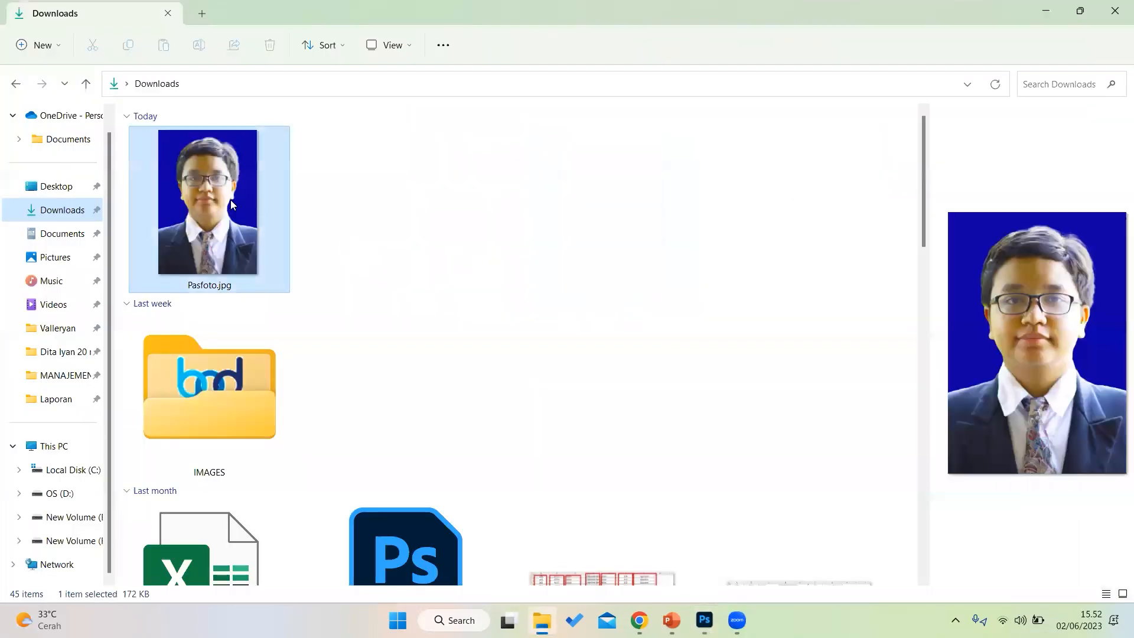
double_click(230, 203)
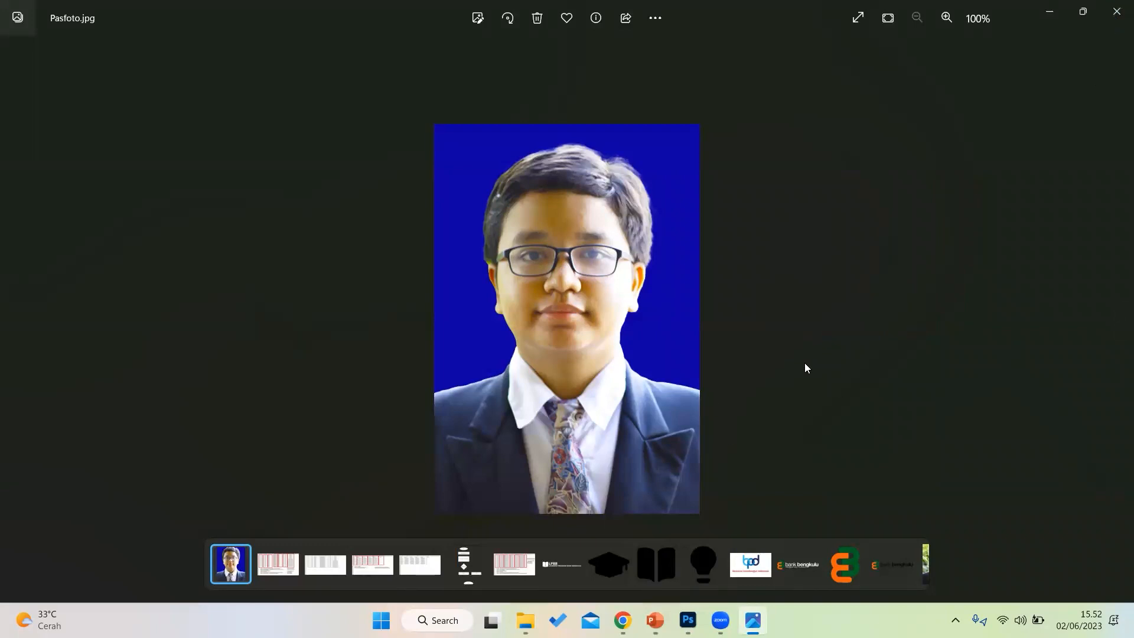
click(1116, 21)
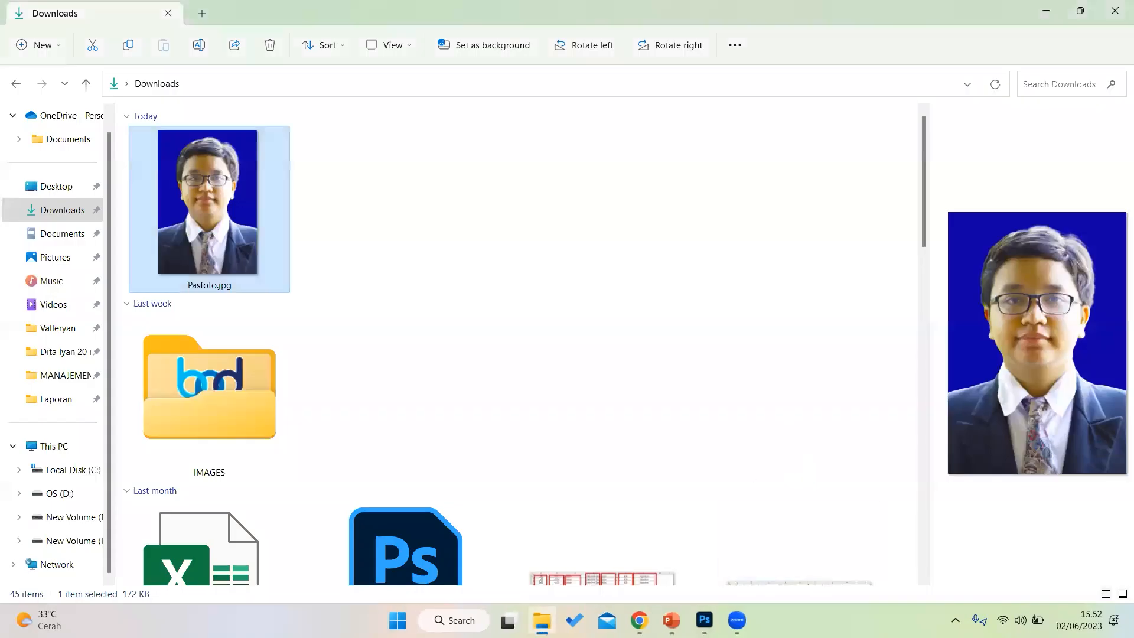
Switch to Photoshop, close 1.jpg and Untitled-1 without saving changes, and switch to the PowerPoint presentation.
click(704, 620)
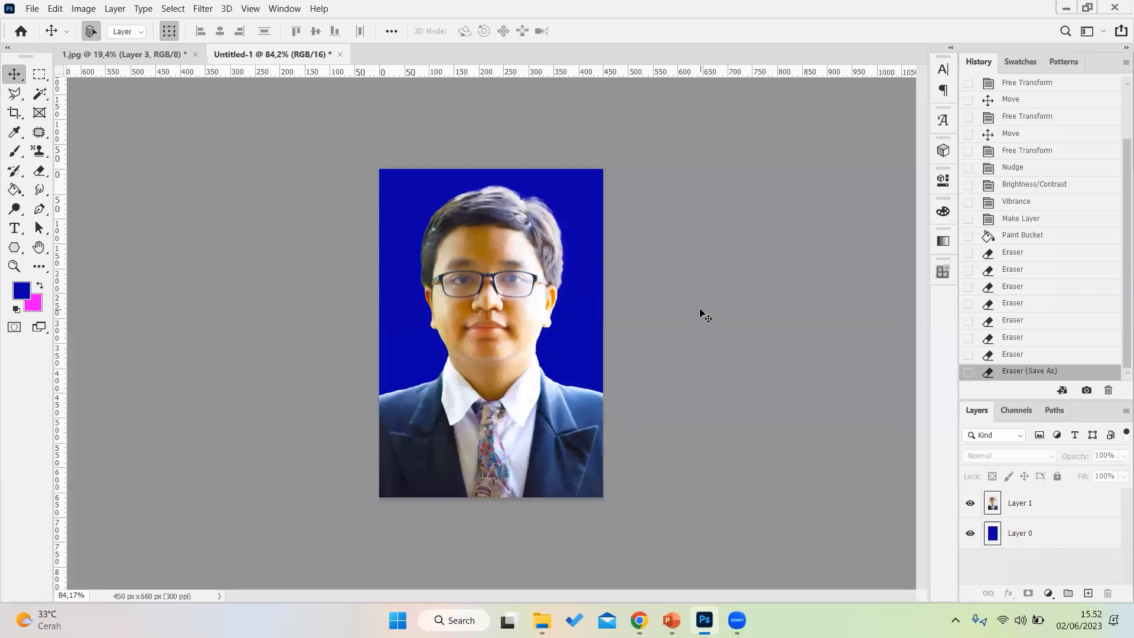
click(184, 55)
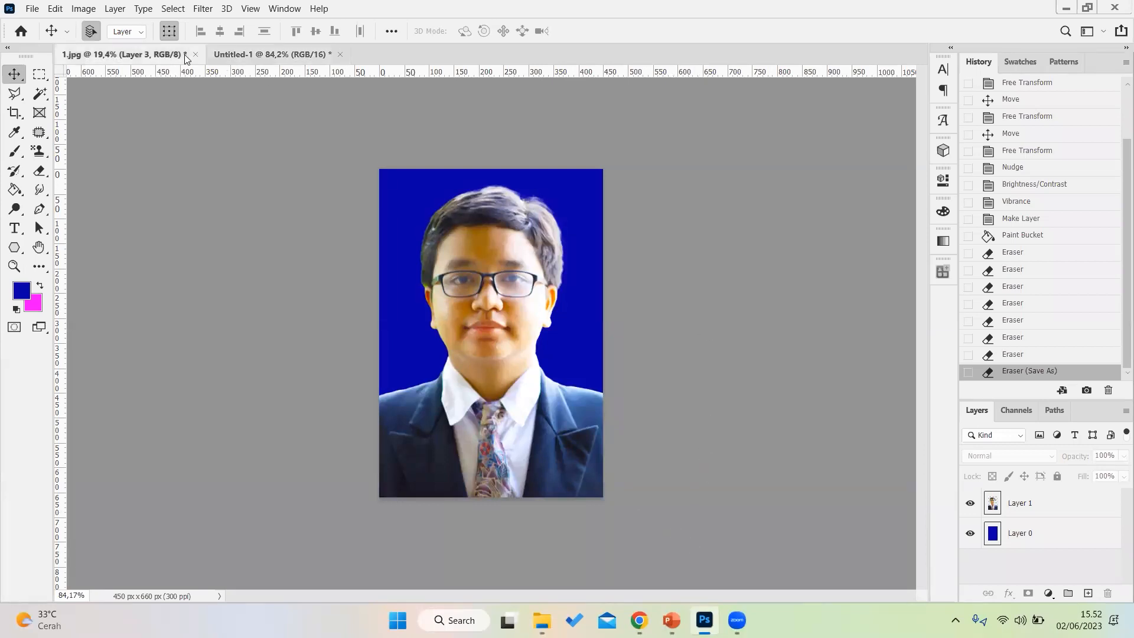
click(196, 54)
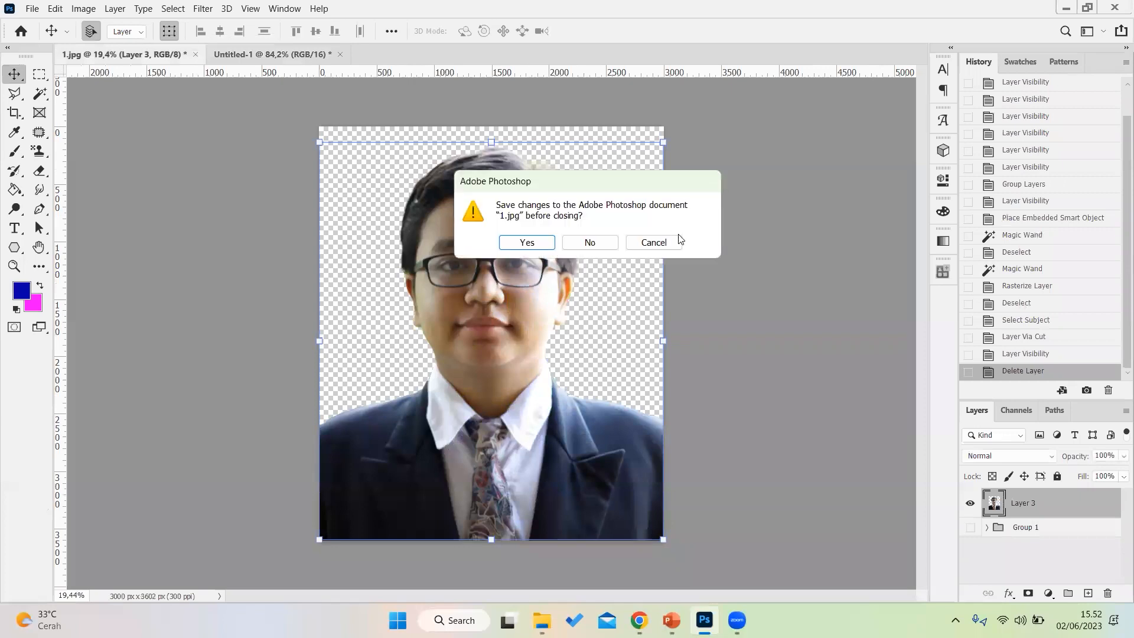
click(588, 240)
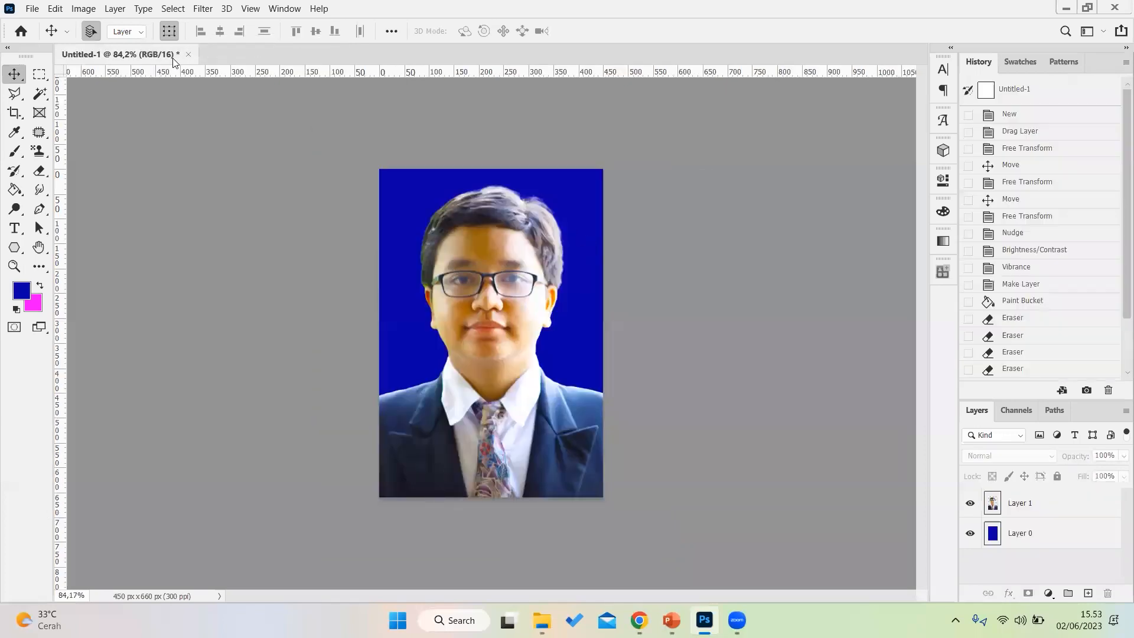
click(188, 54)
click(588, 240)
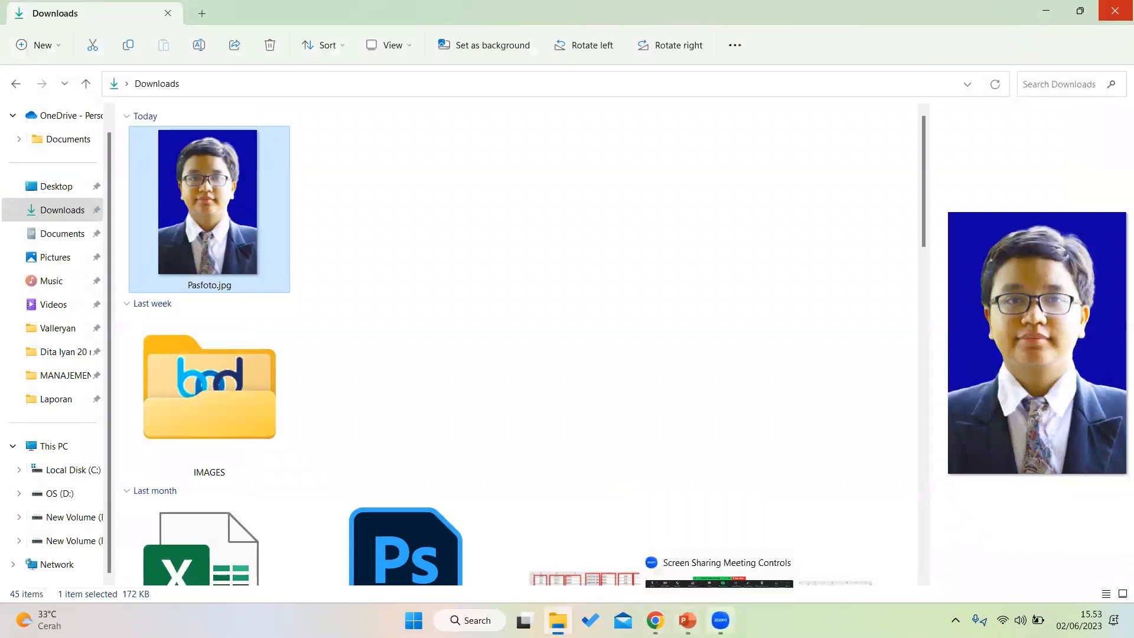
click(686, 620)
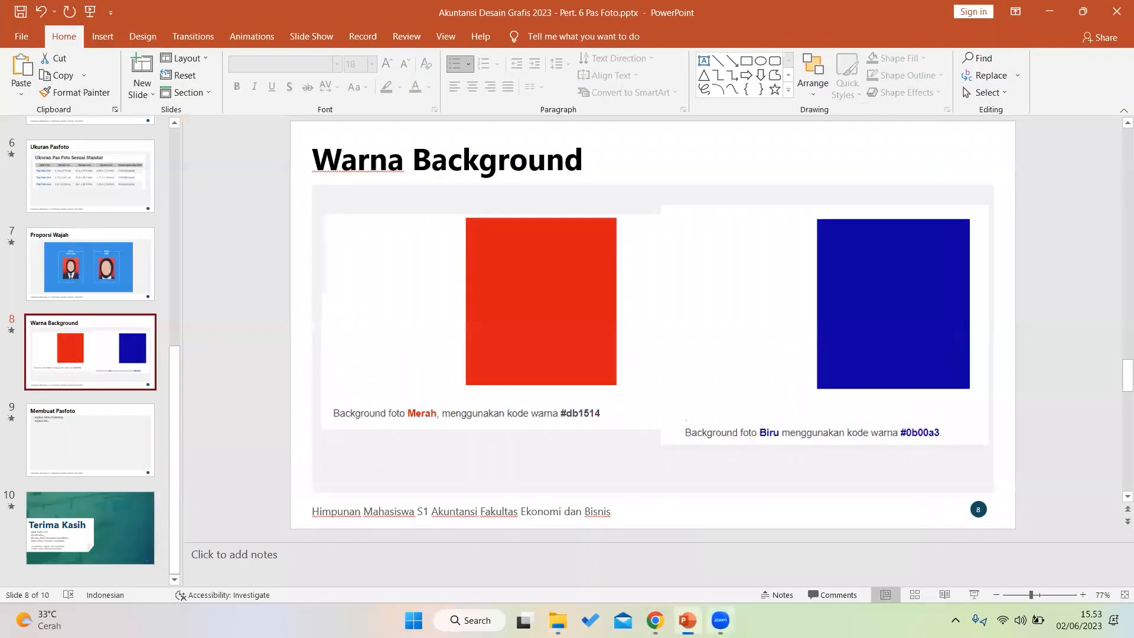